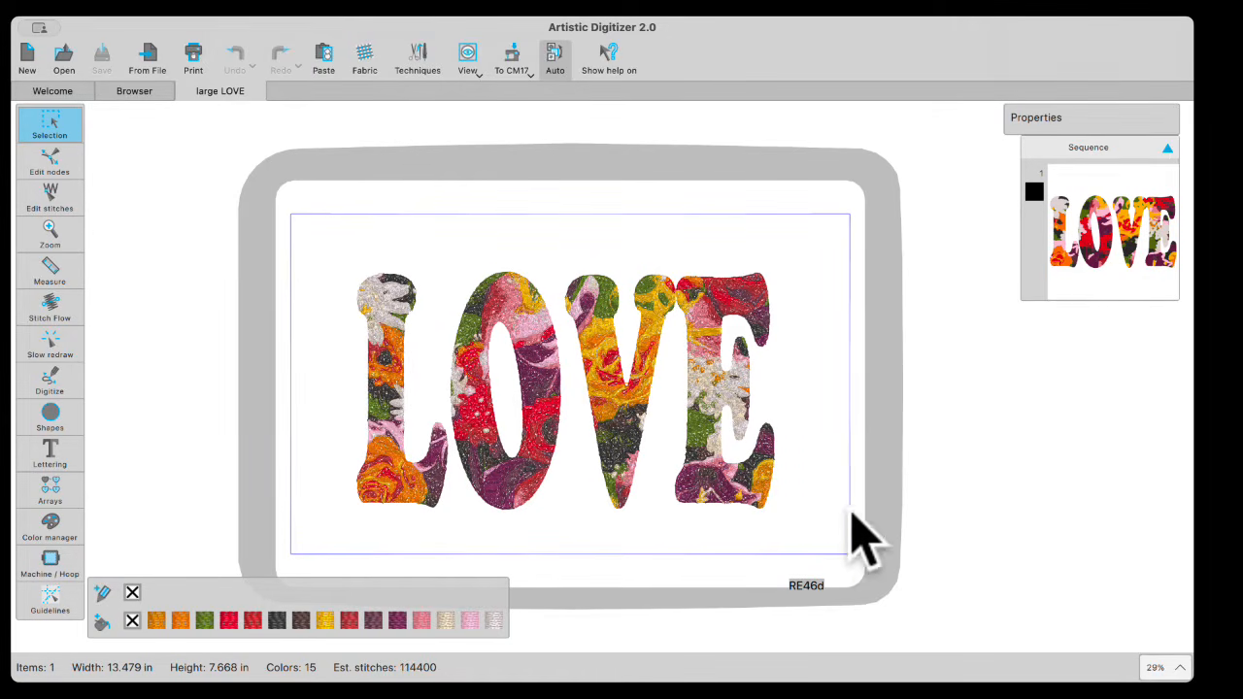
click(754, 503)
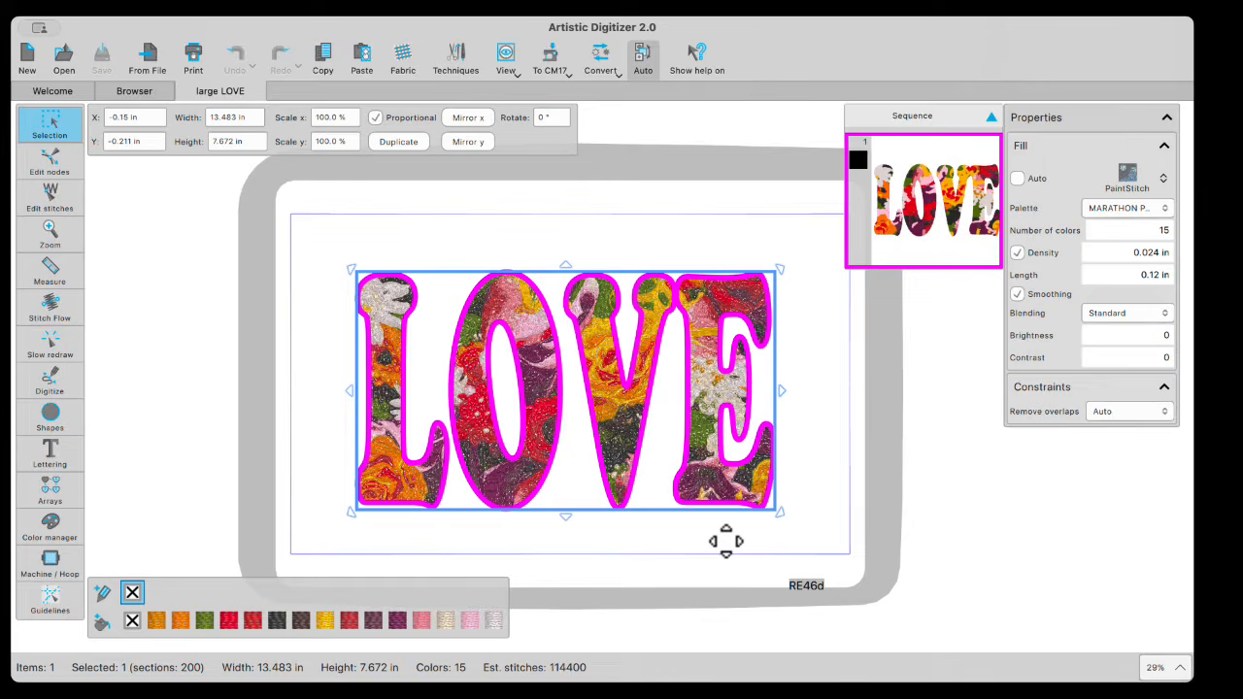
click(638, 538)
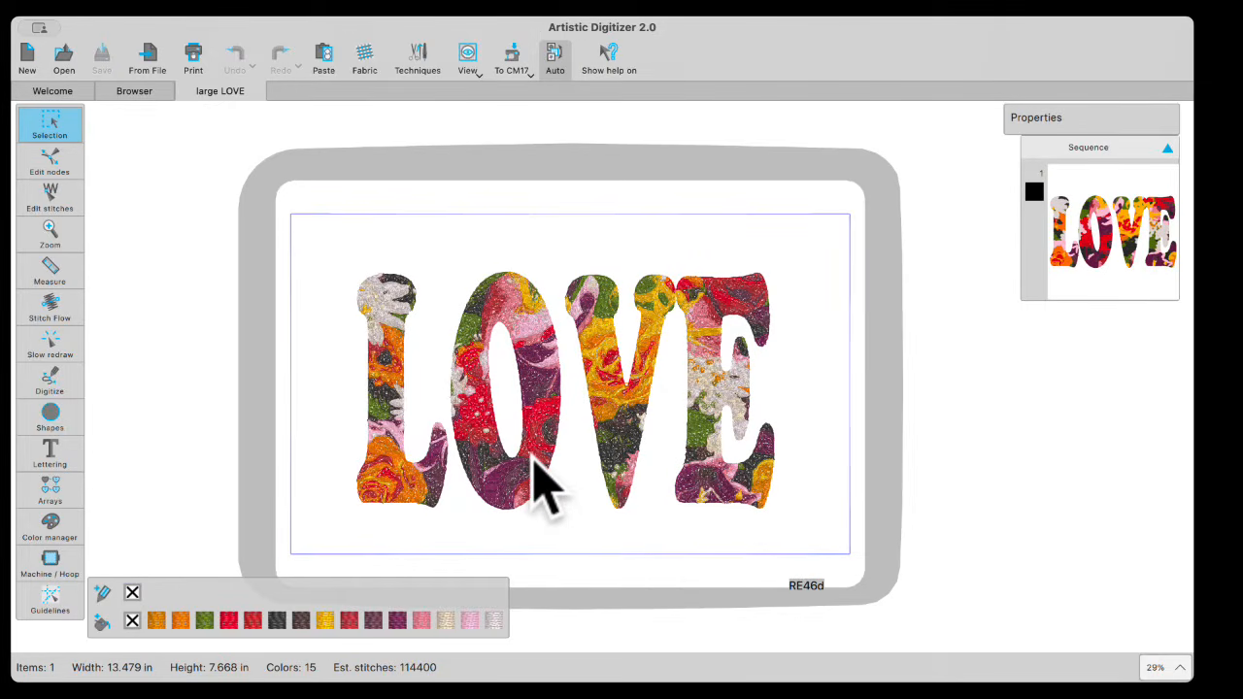
scroll(532, 458, right, 4)
scroll(533, 458, left, 3)
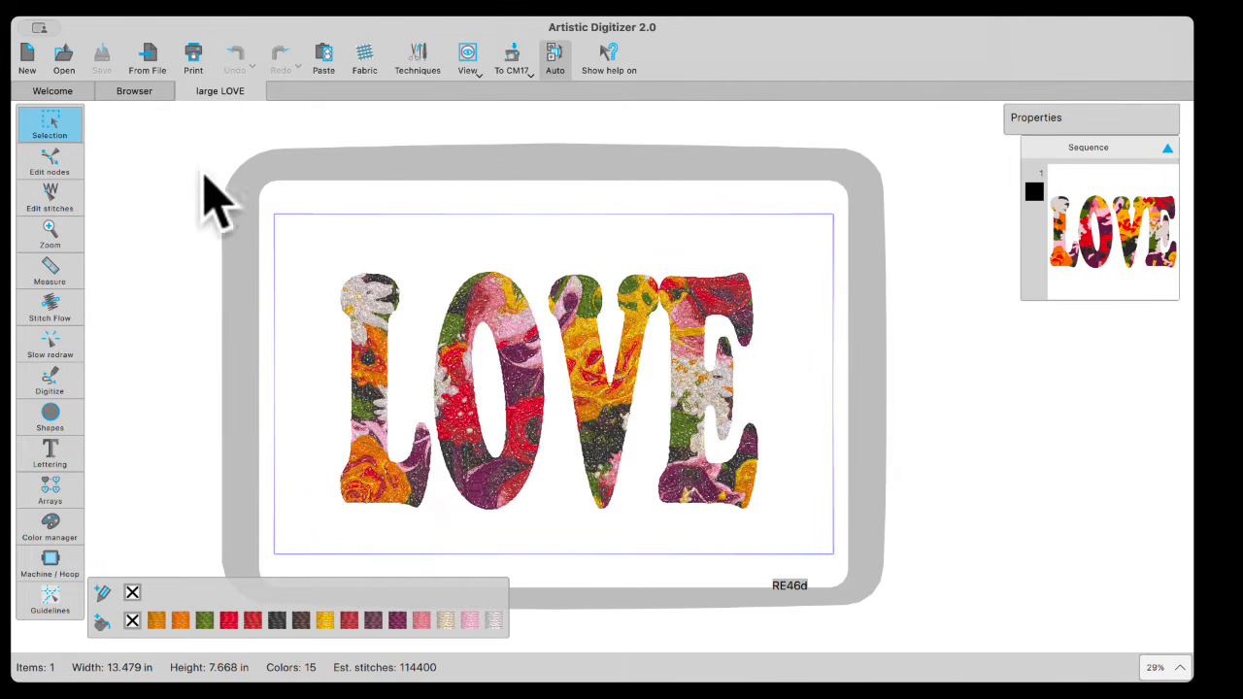
Step: Close the large LOVE design and open the image group 3 floral.jpg as PaintStitch
click(185, 90)
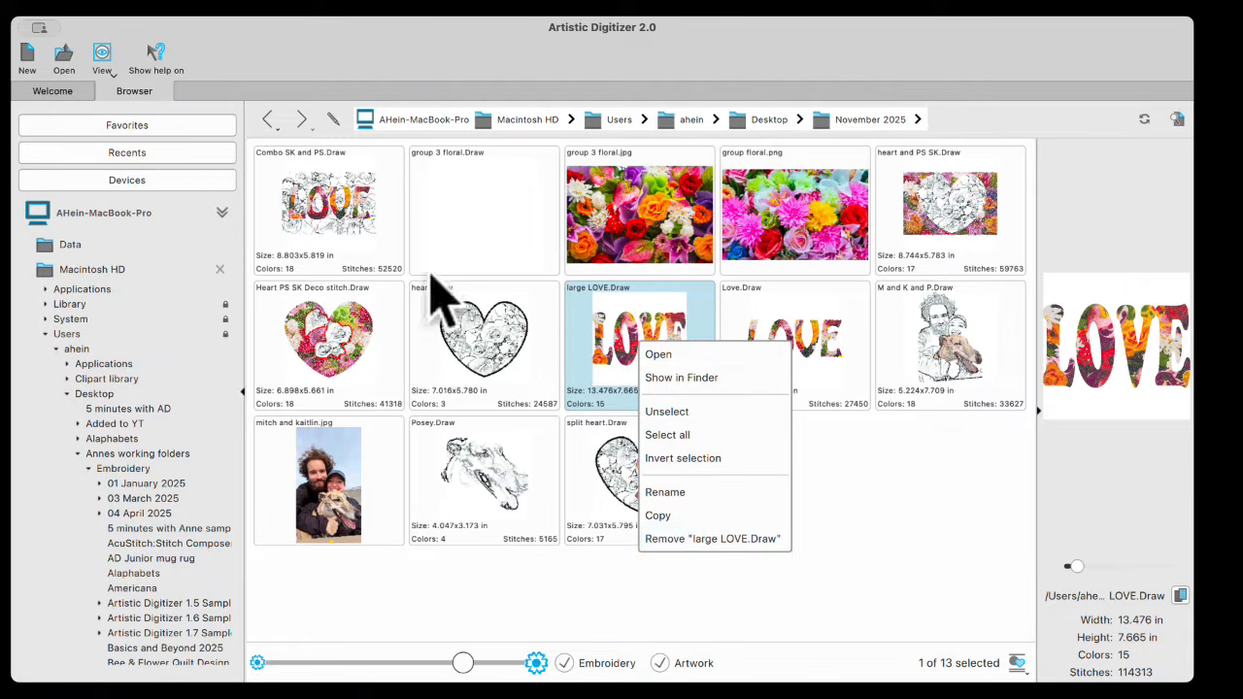
click(851, 519)
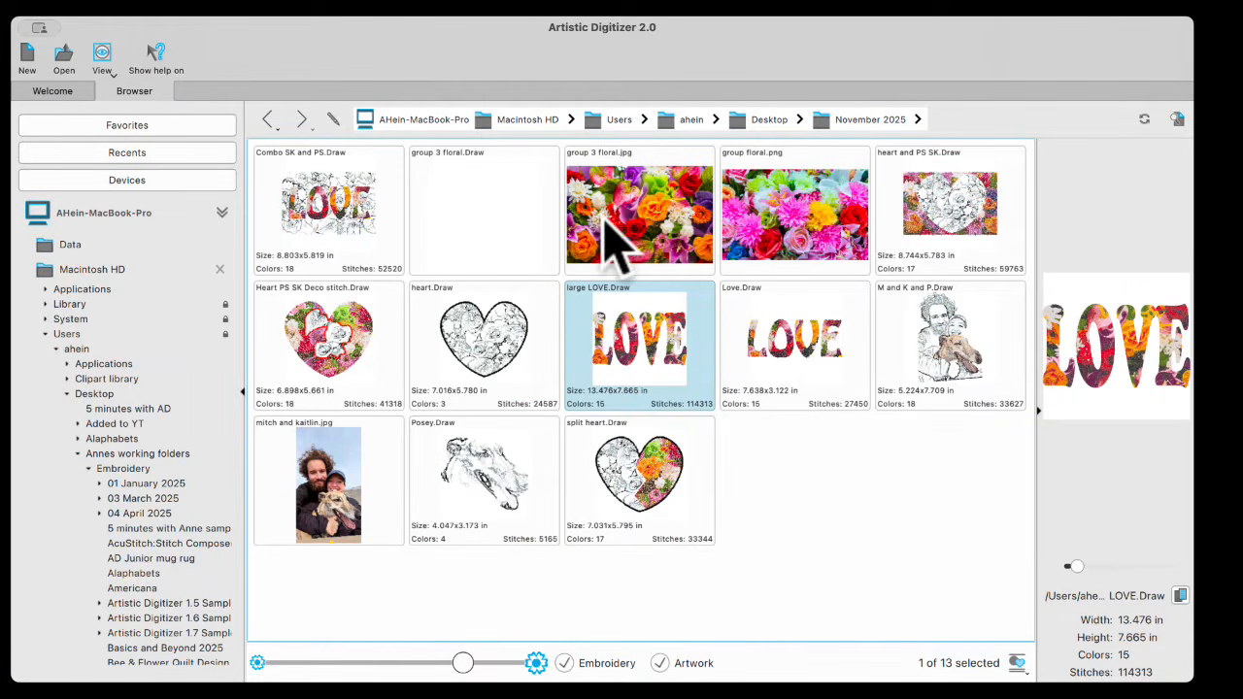
double_click(655, 218)
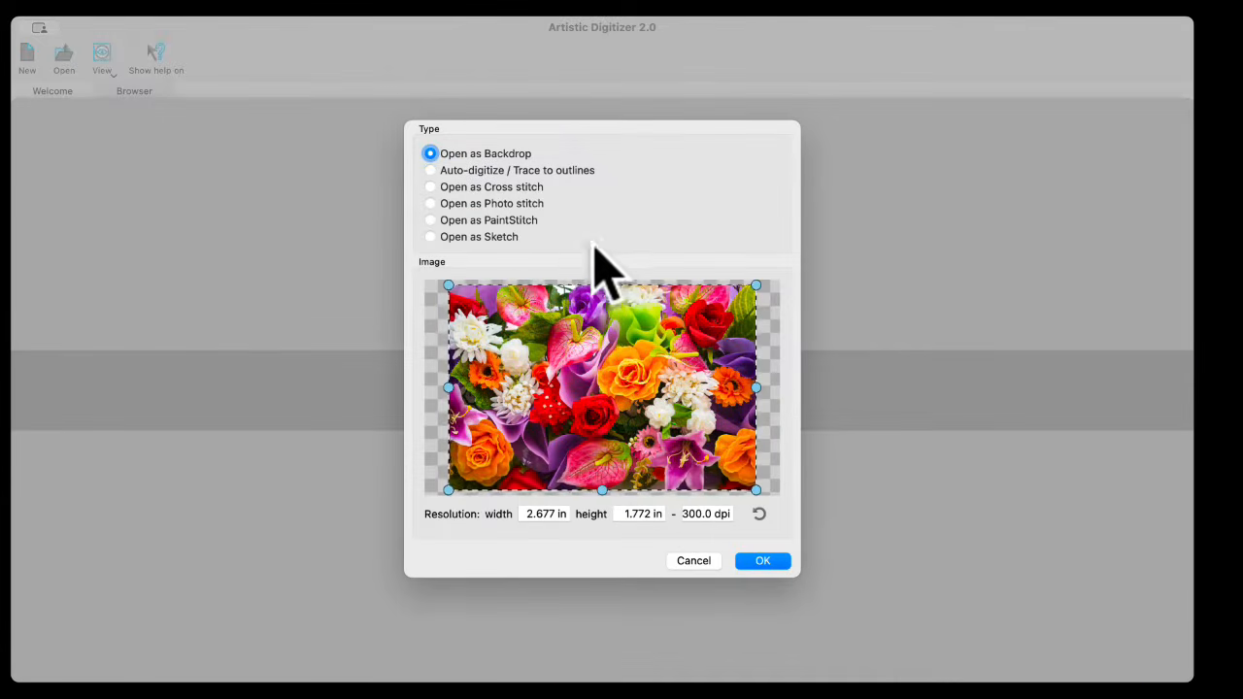
click(431, 220)
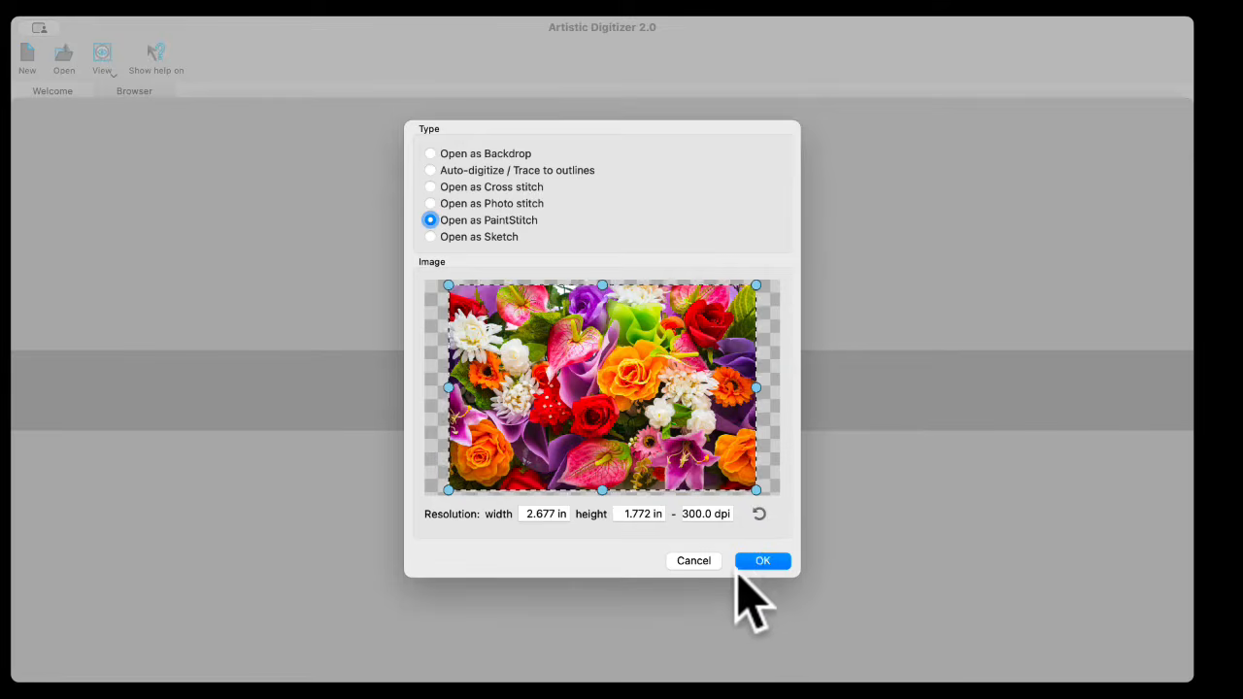
click(763, 560)
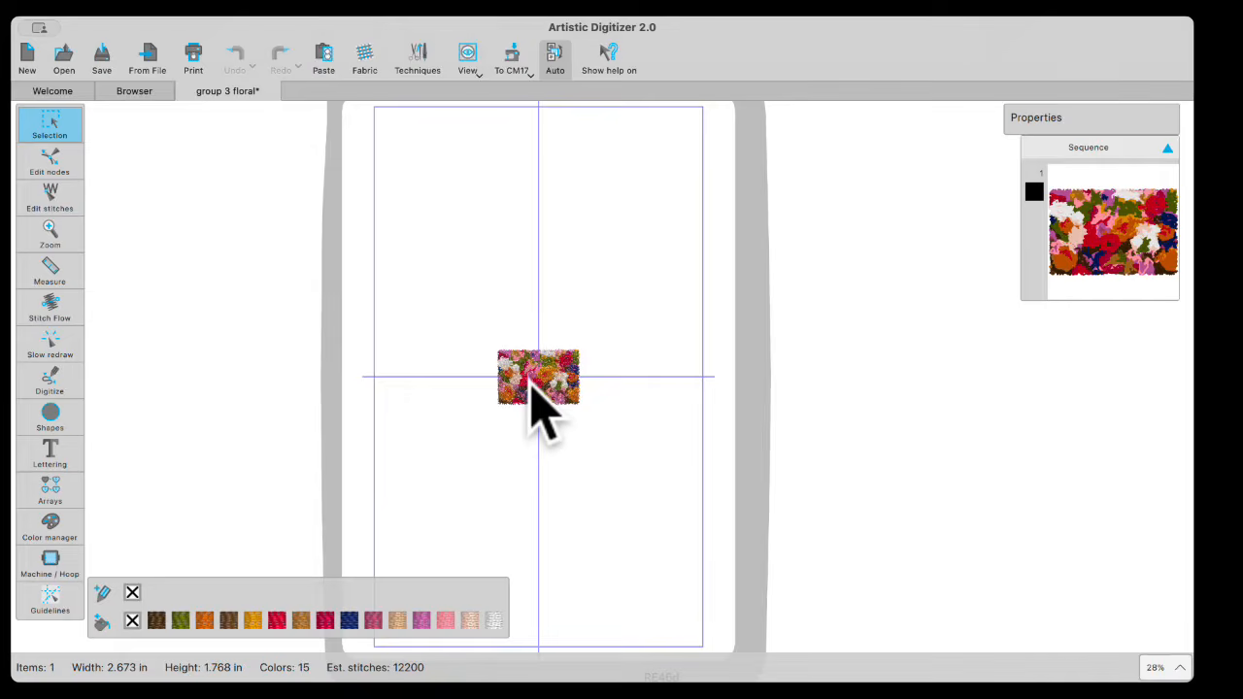
Step: Enlarge the floral PaintStitch proportionally to about 10.34 in wide by 6.84 in high, keeping it near the hoop's center
scroll(530, 383, up, 3)
scroll(530, 383, down, 2)
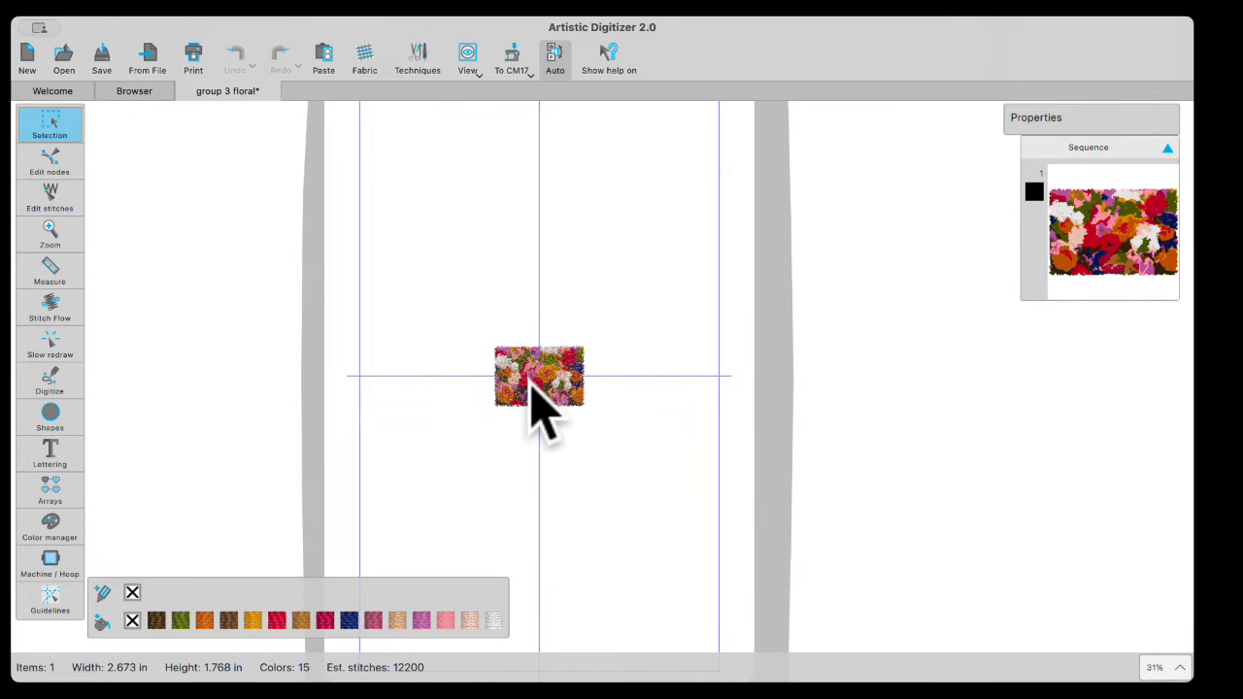
click(510, 50)
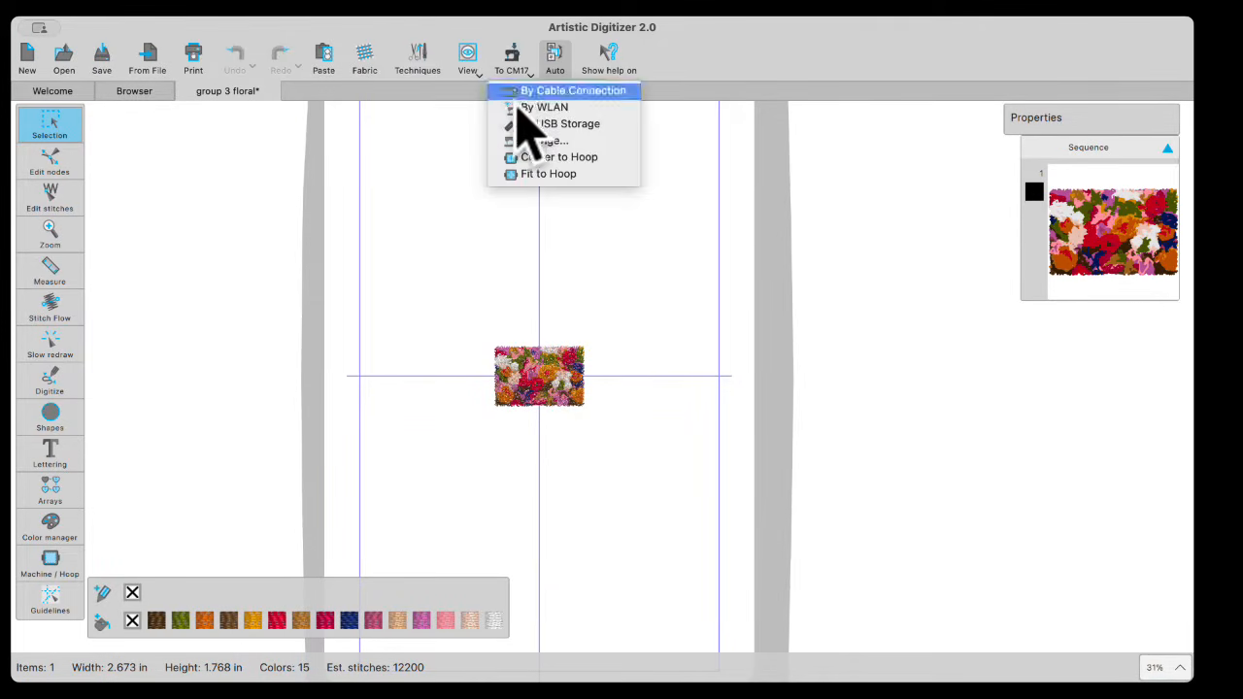
click(561, 245)
click(538, 396)
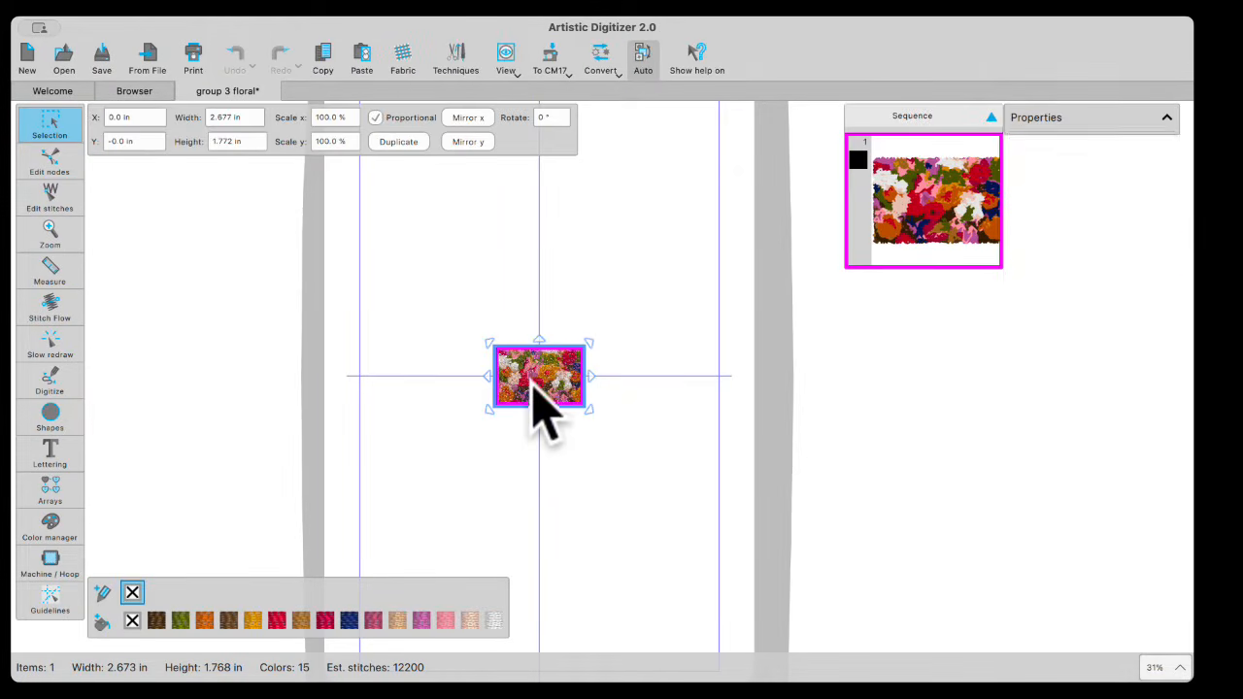
drag(589, 343, 715, 260)
drag(446, 454, 305, 494)
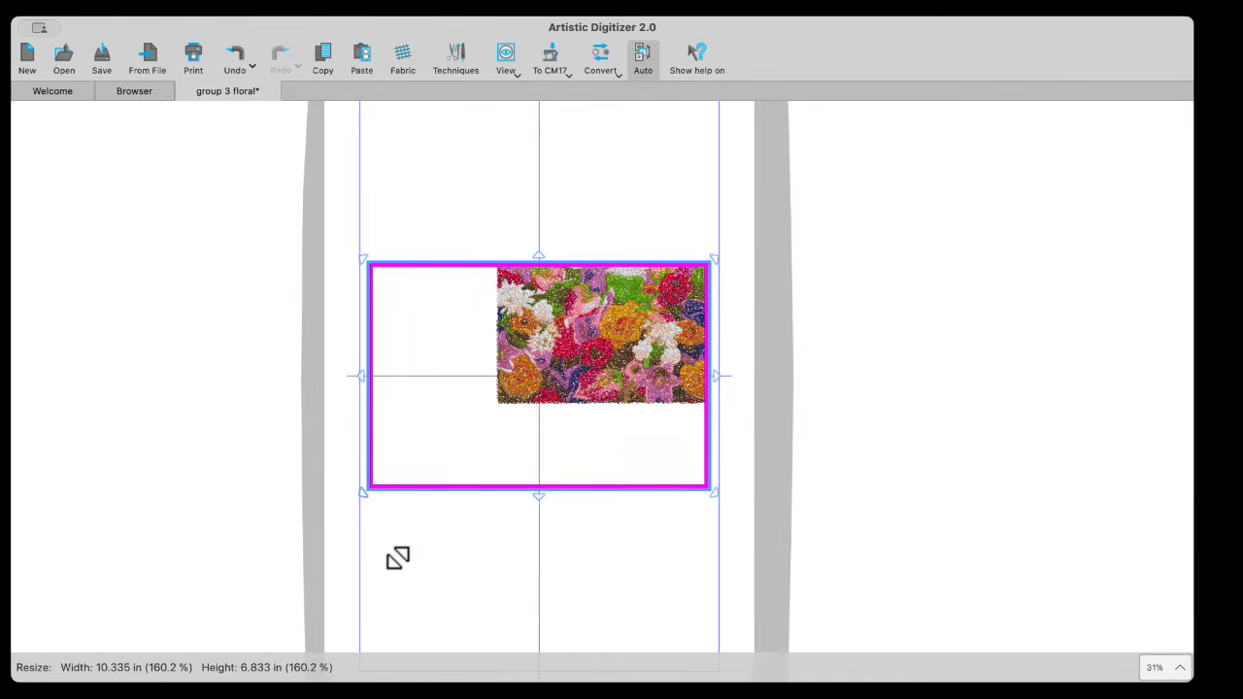
drag(399, 559, 398, 560)
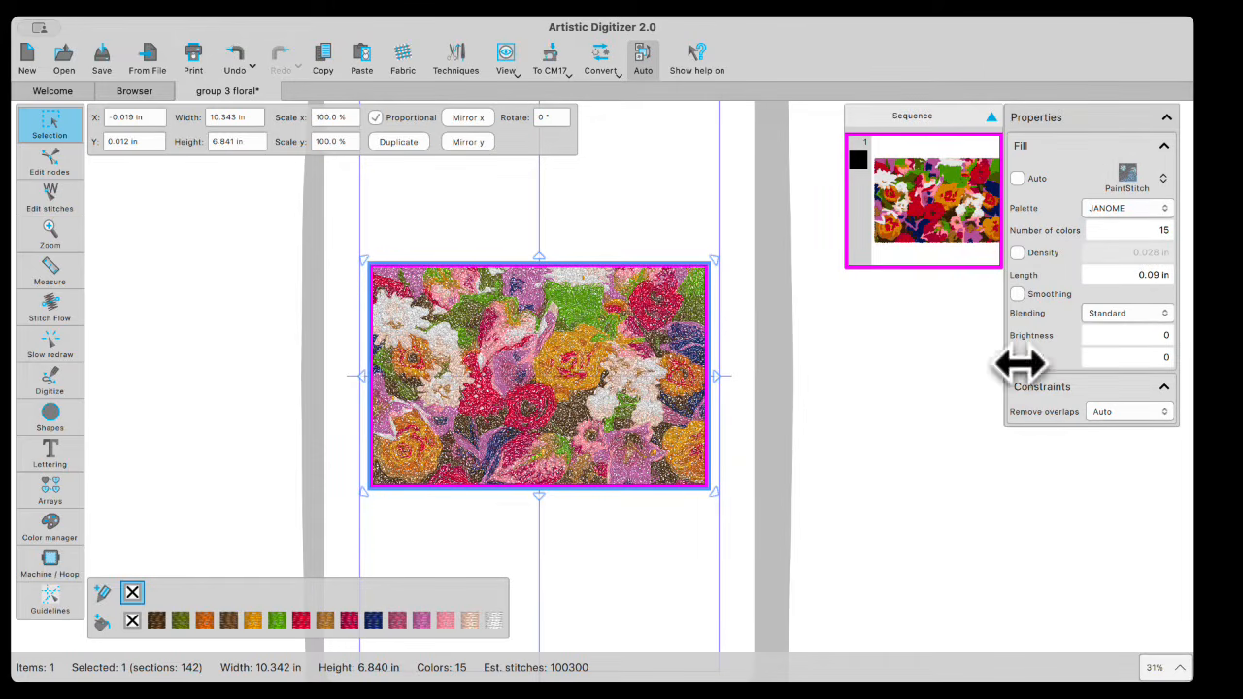
Step: Switch the floral PaintStitch to the Marathon palette, enable custom density, and set it to 0.024 in
click(1168, 208)
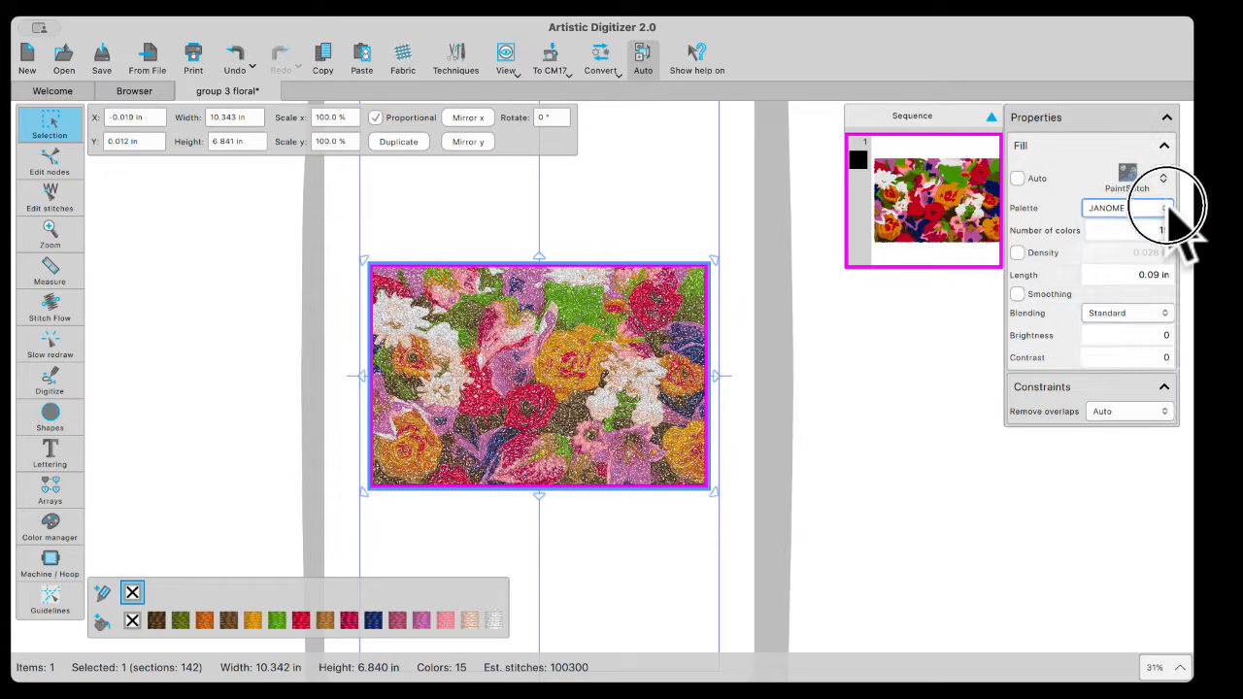
click(1151, 262)
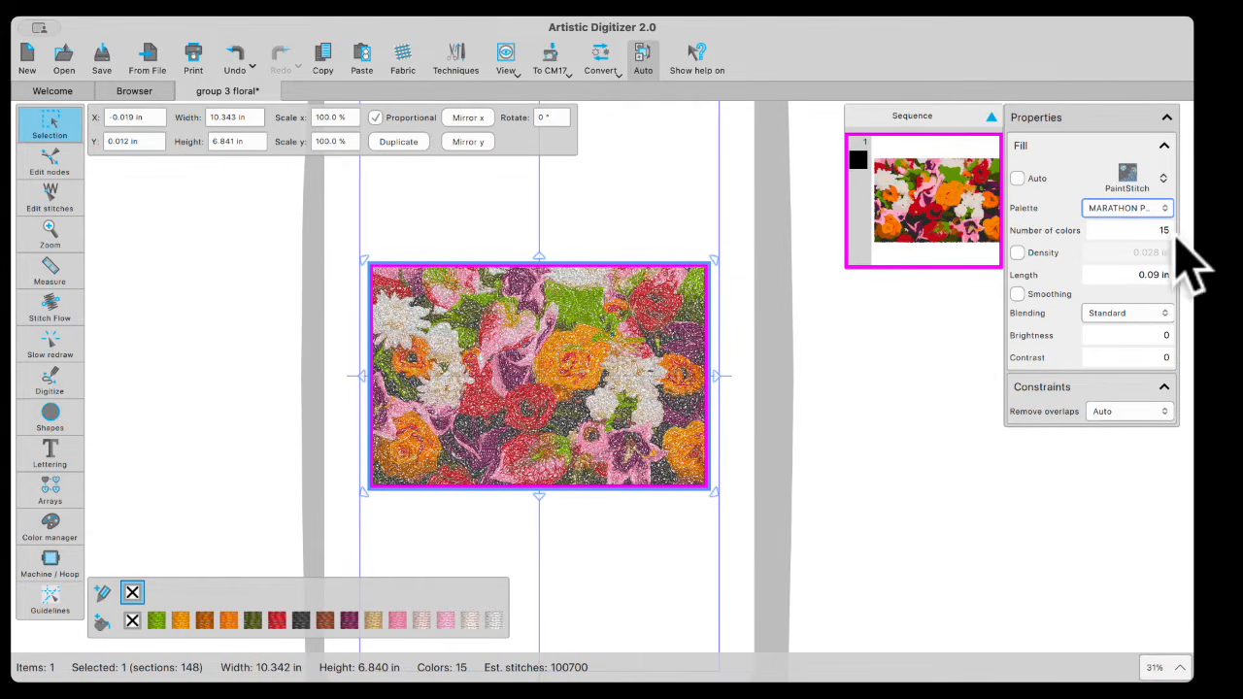
click(1017, 254)
scroll(555, 342, up, 2)
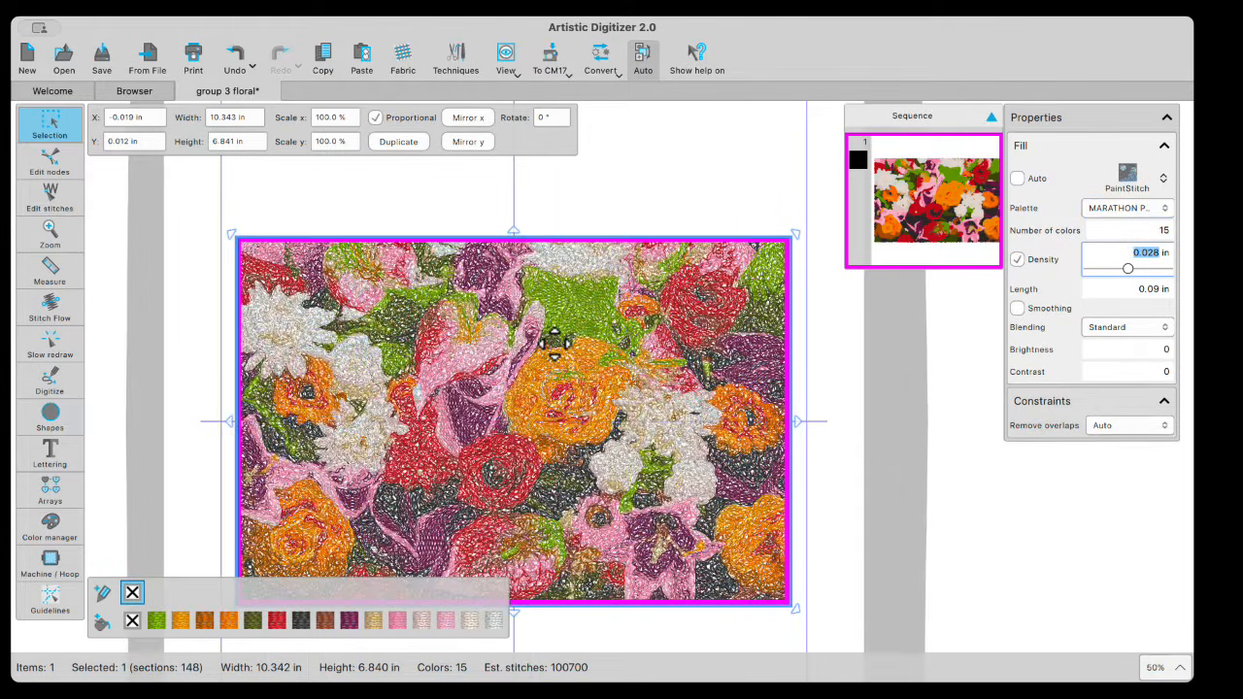
scroll(555, 342, up, 1)
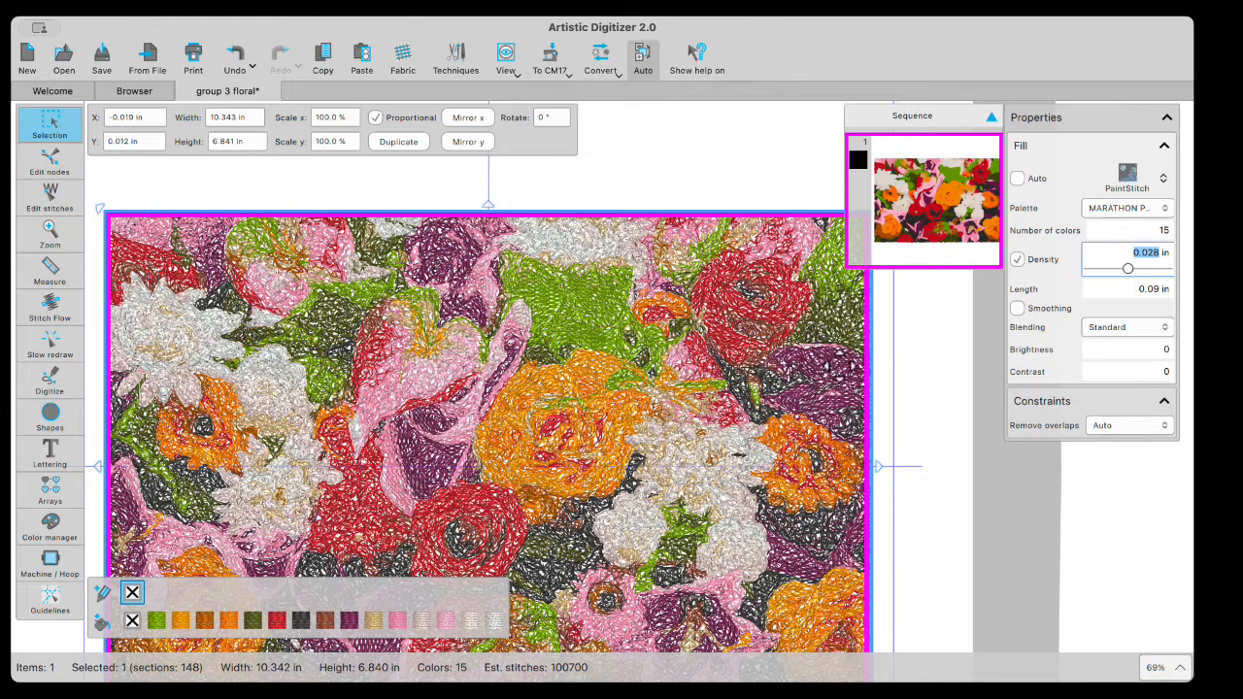
drag(1133, 273, 1116, 273)
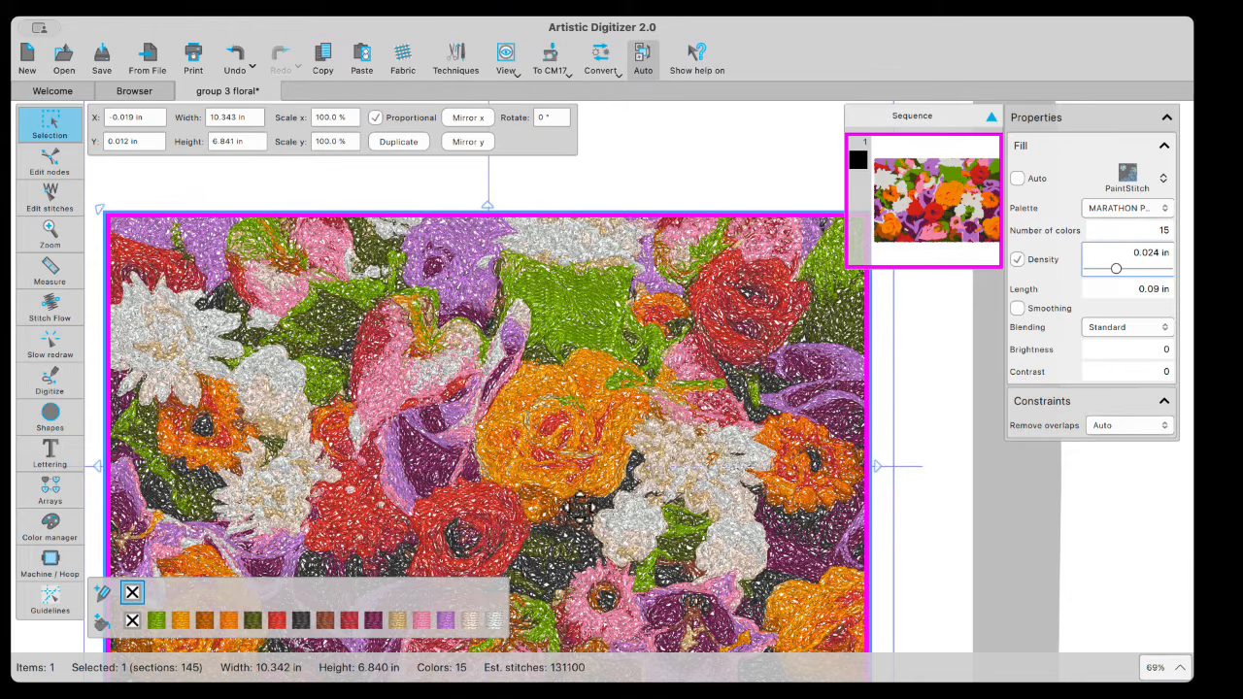
Step: Enable smoothing on the floral PaintStitch and set its blending to High
scroll(580, 506, down, 3)
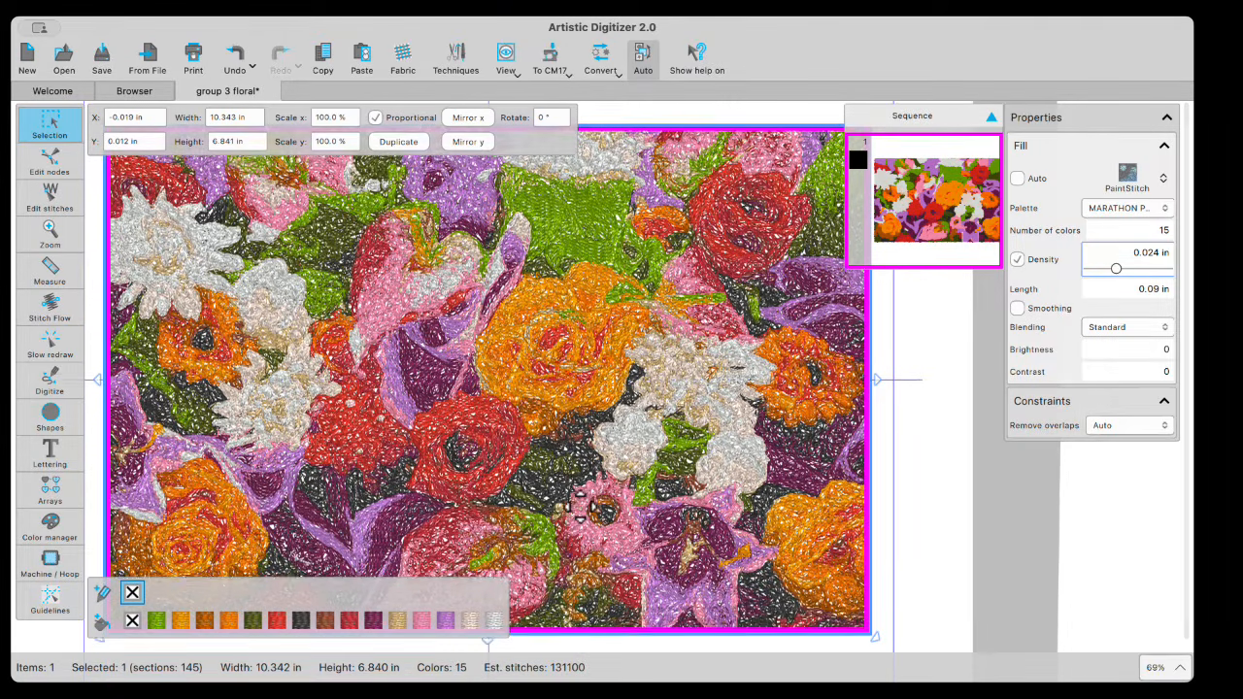
scroll(578, 501, down, 1)
click(1018, 309)
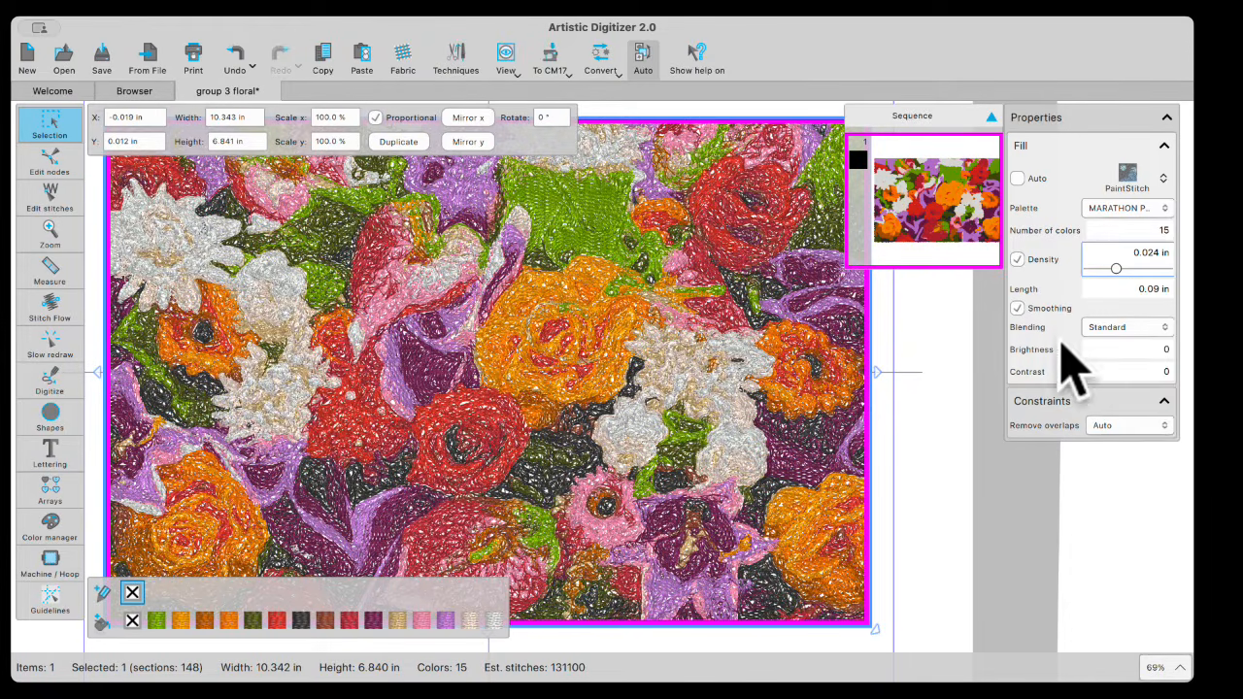
click(1138, 328)
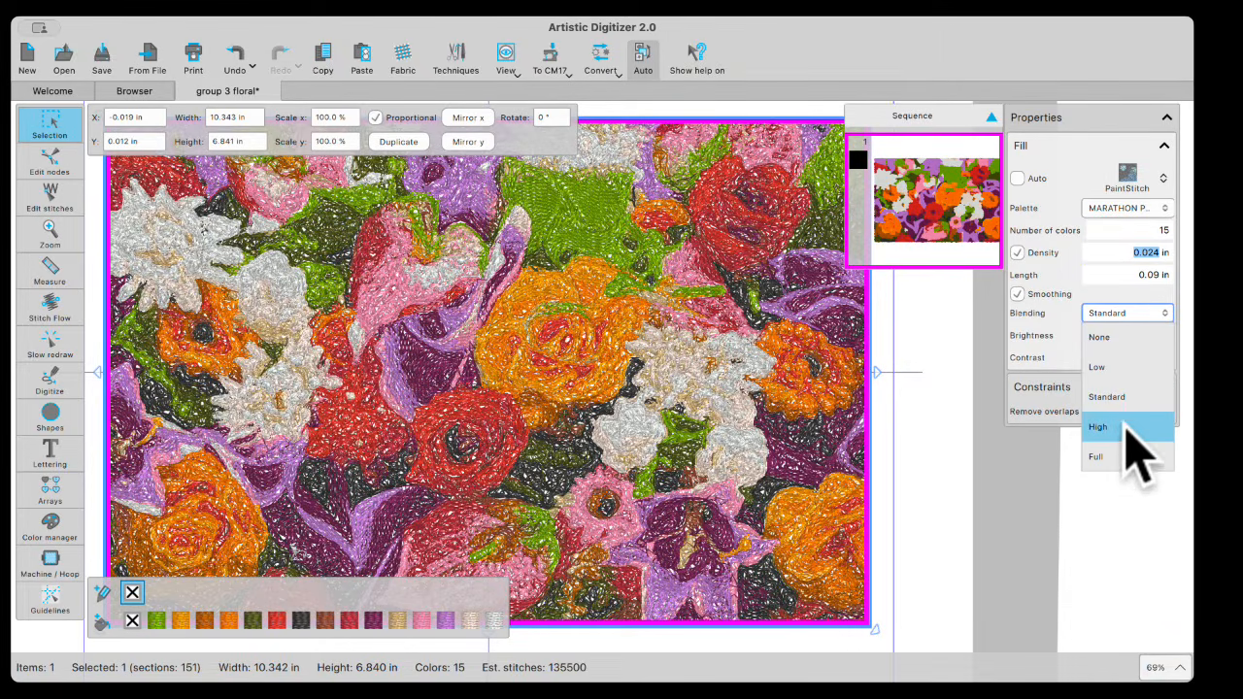
key(Return)
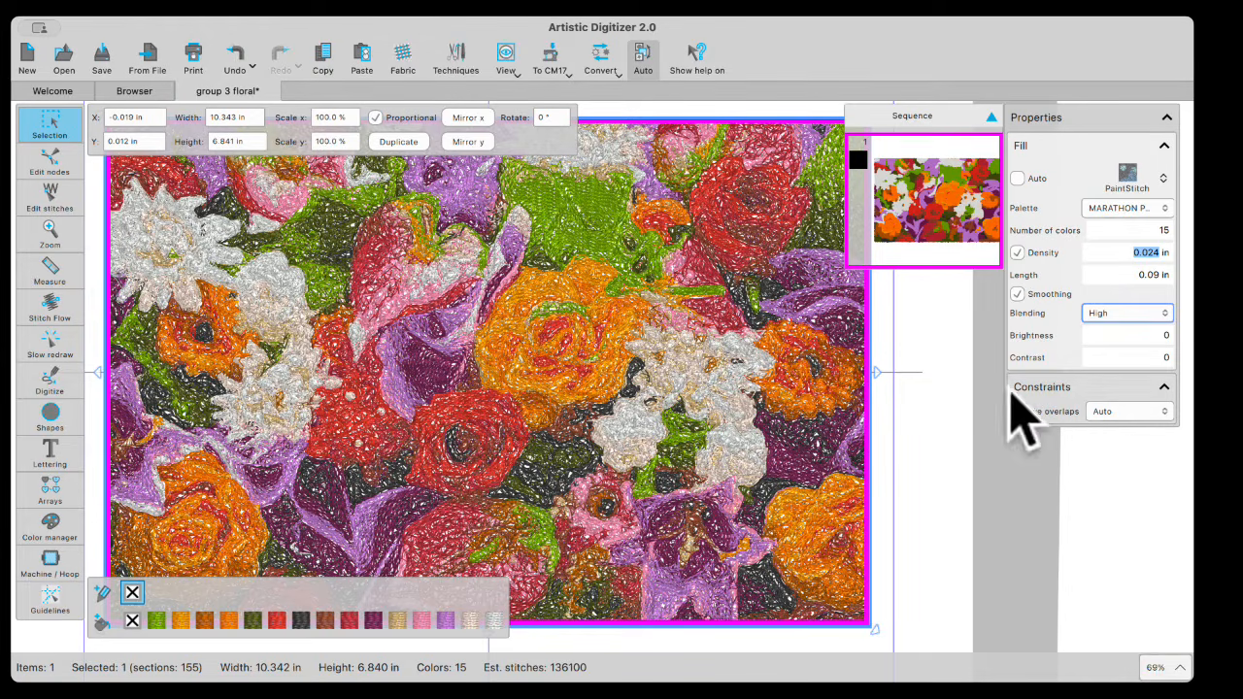
Step: Set the floral PaintStitch's contrast to 4
click(1114, 357)
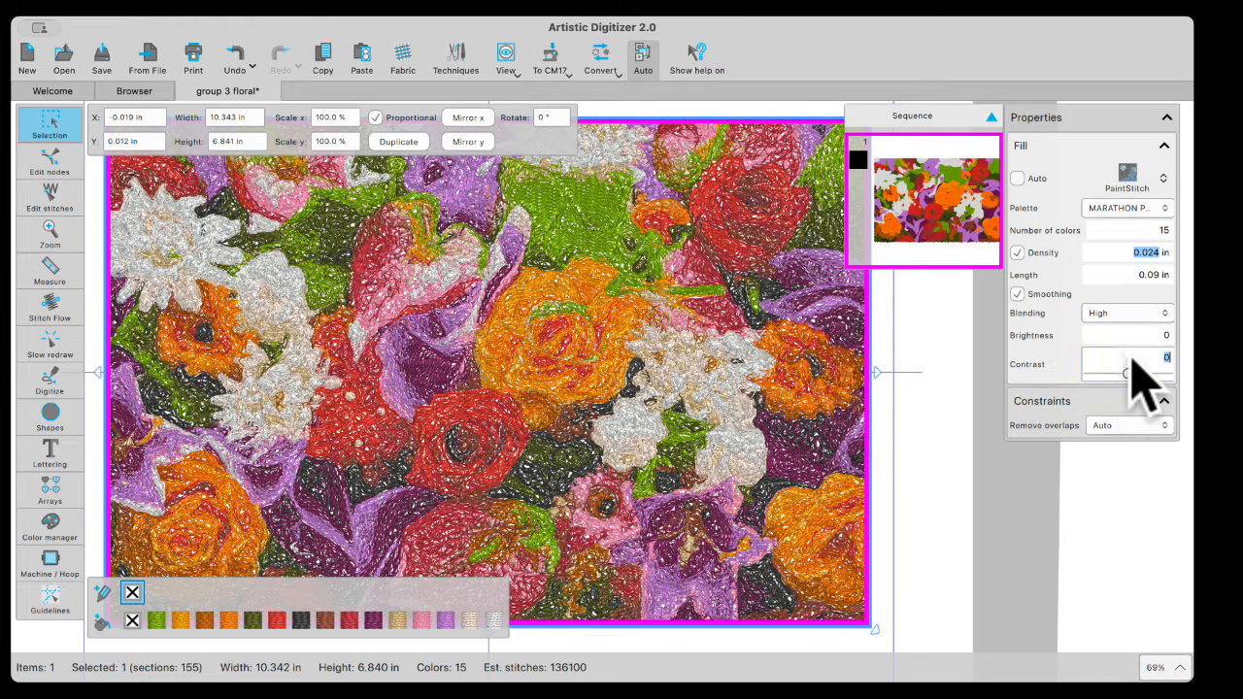
click(1132, 376)
drag(1128, 375, 1121, 377)
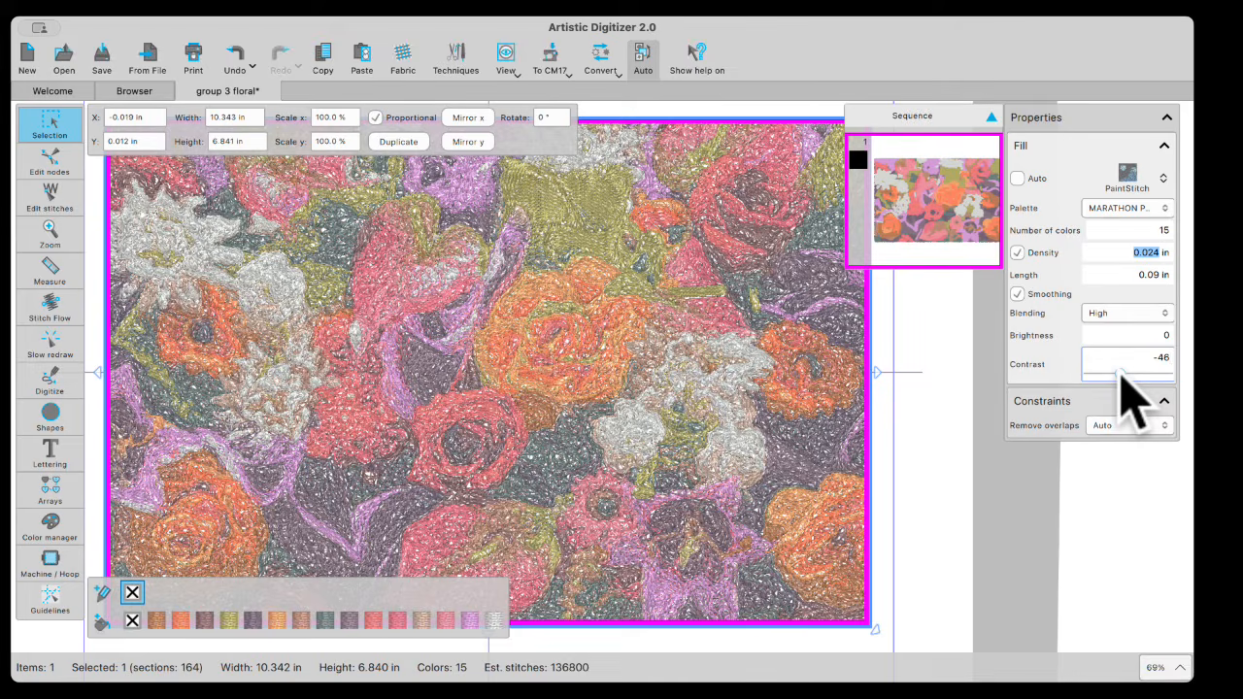
drag(1123, 373, 1127, 375)
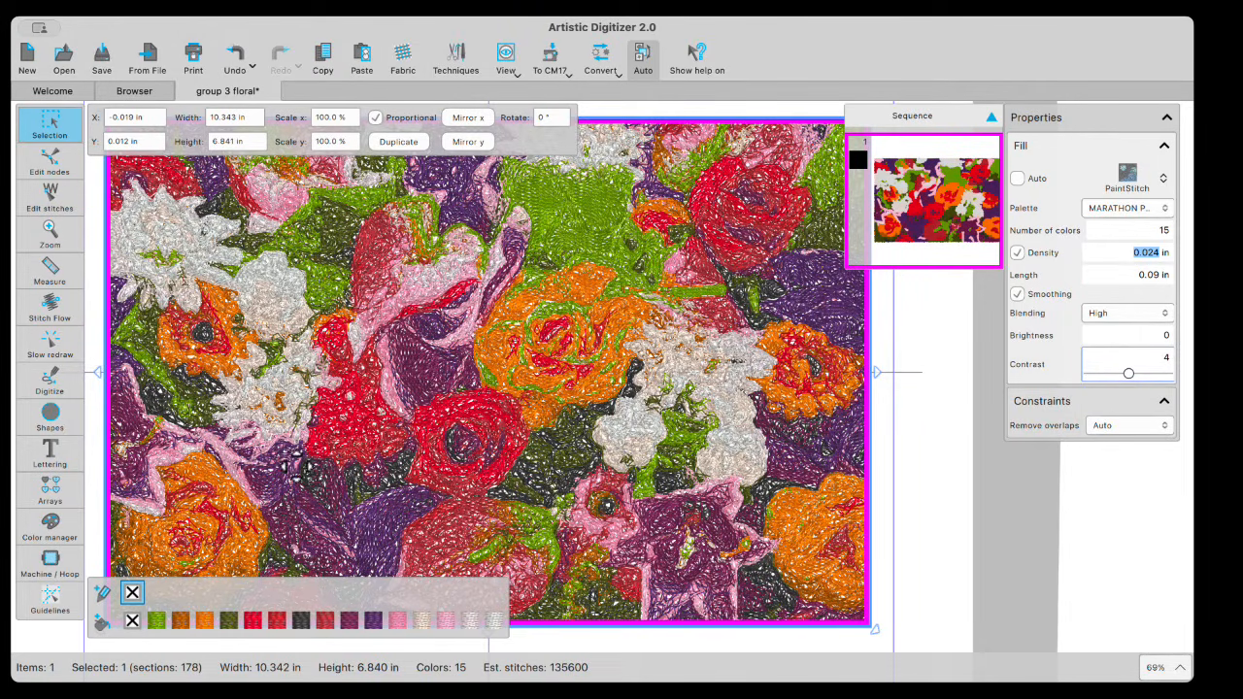
Step: Paste a copy of the floral PaintStitch into a new design and center it to the hoop
scroll(395, 453, down, 2)
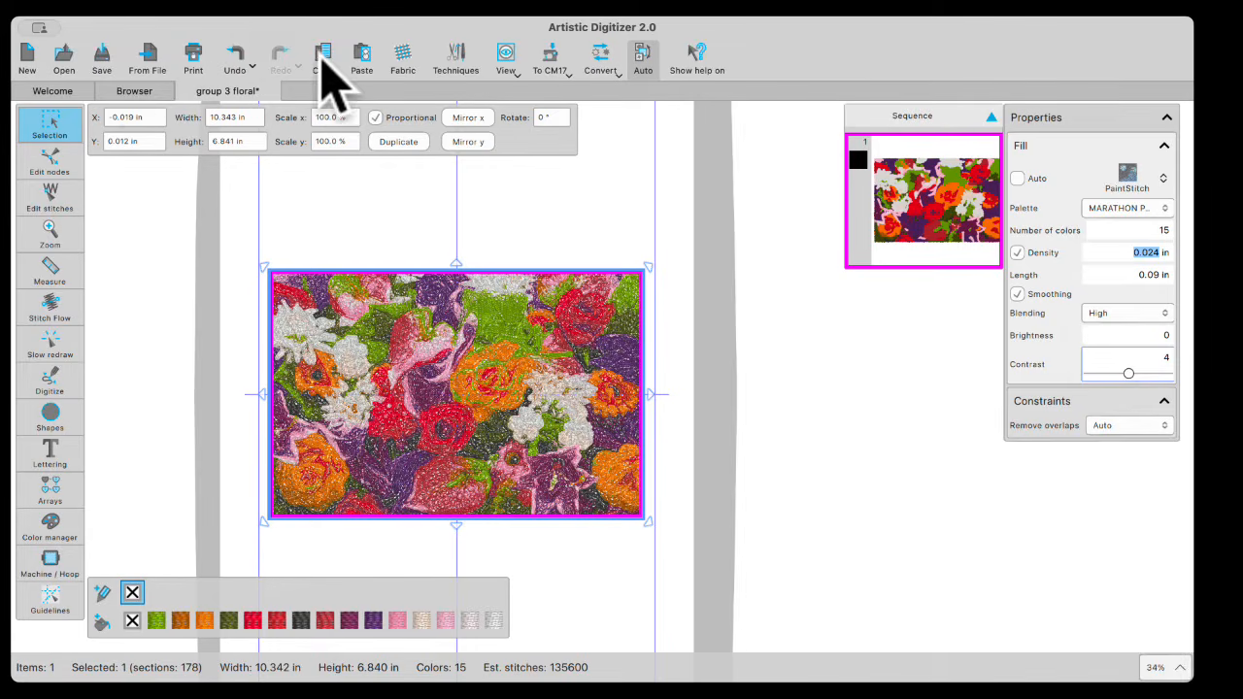
click(27, 56)
right_click(476, 233)
click(497, 239)
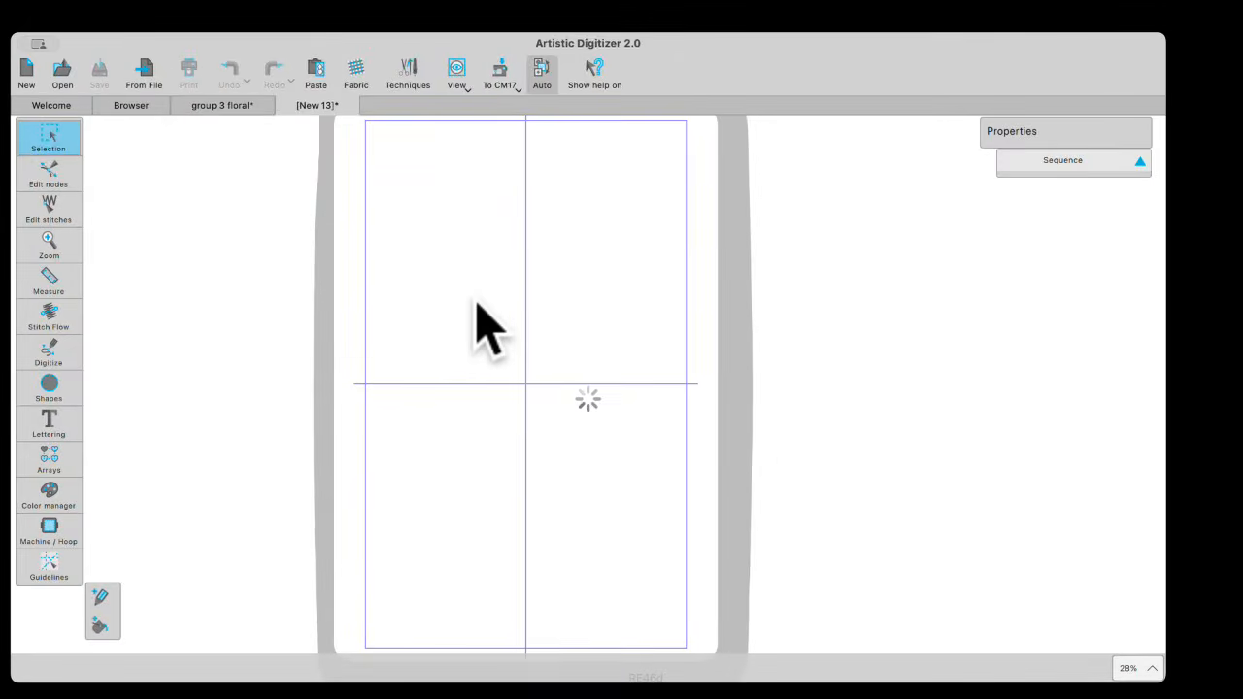
click(550, 56)
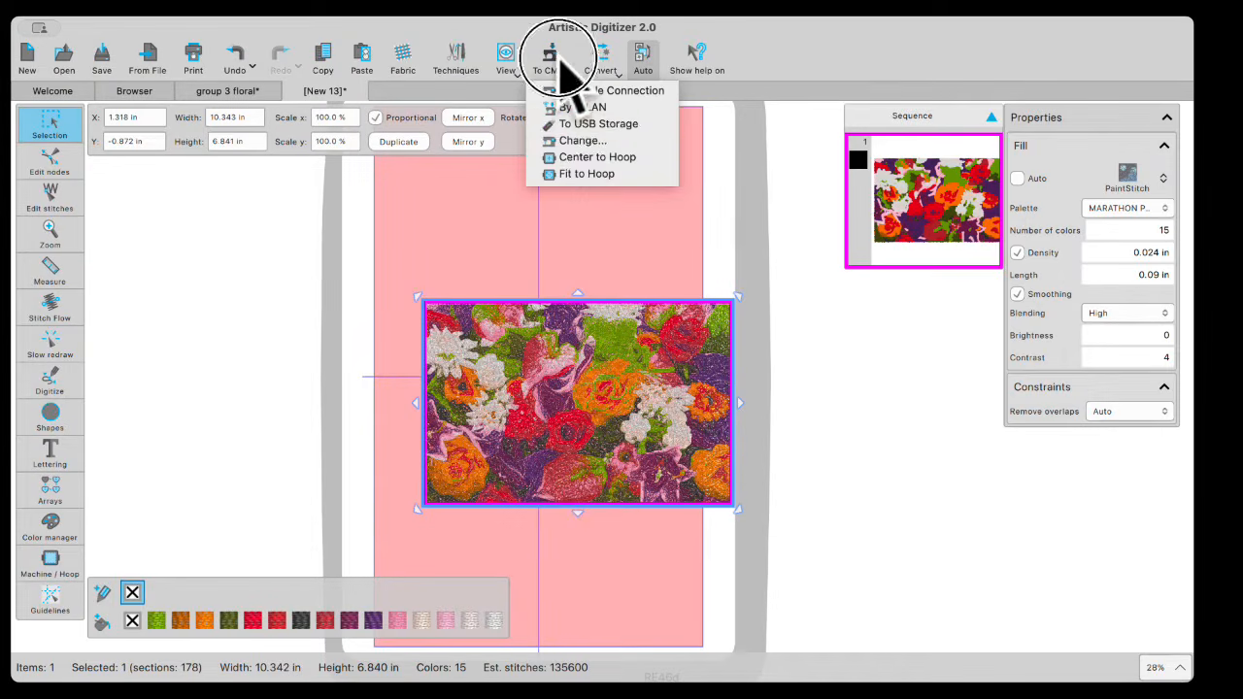
click(606, 159)
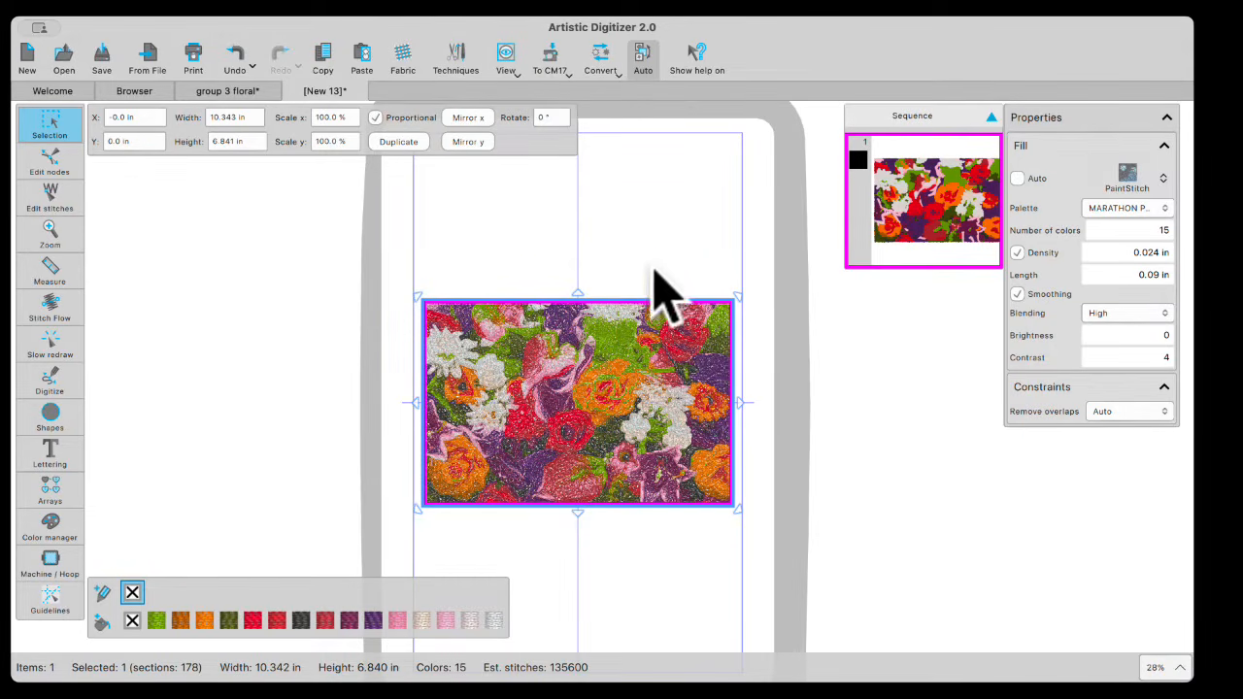
Step: Return to the group 3 floral design and add the lettering LOVE at font size 32.0 above the floral rectangle
click(233, 93)
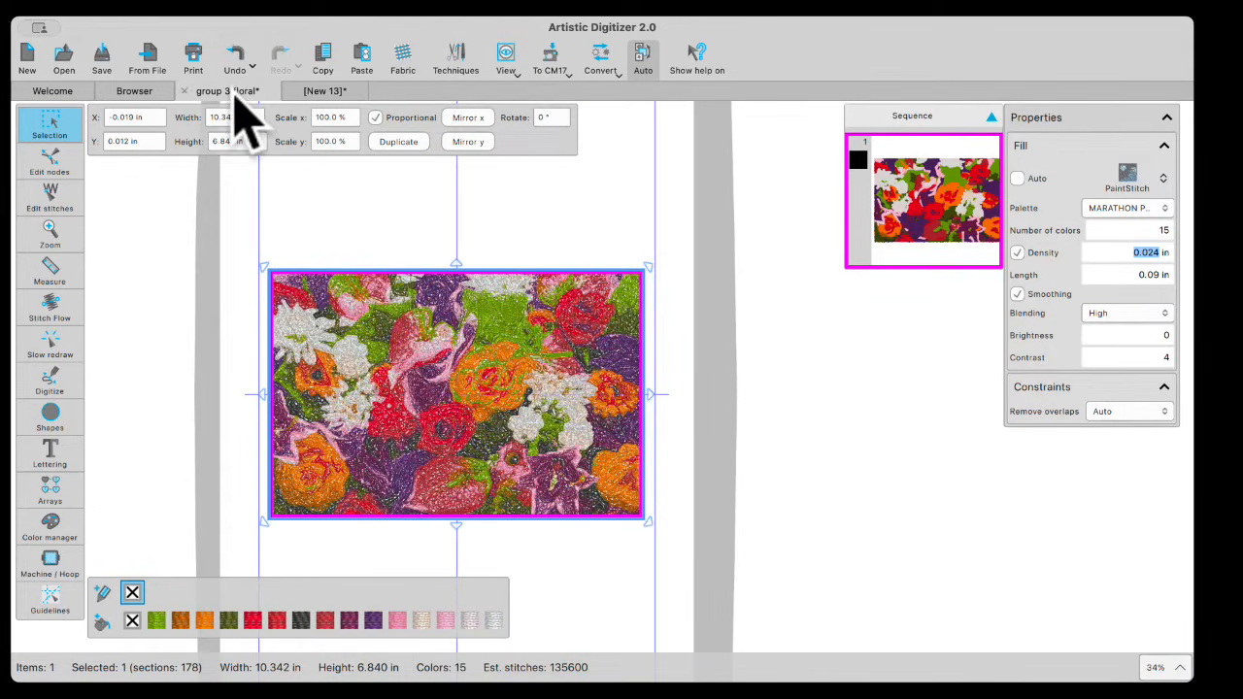
click(366, 233)
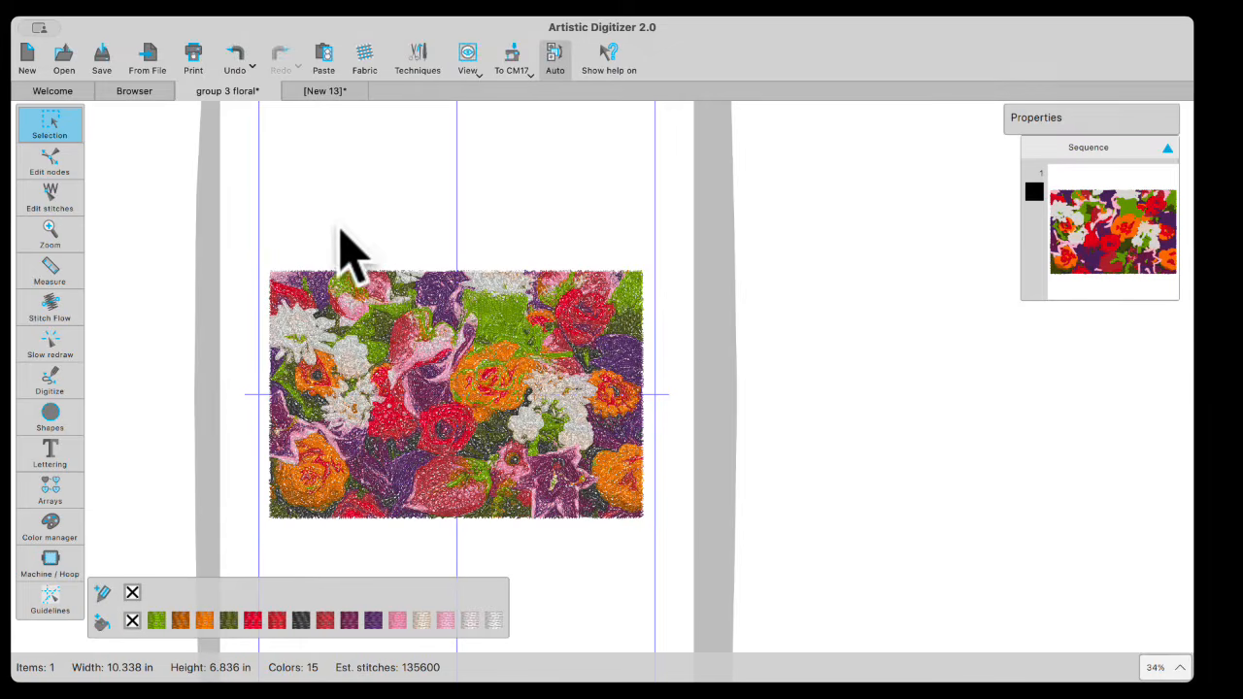
mouse_move(69, 375)
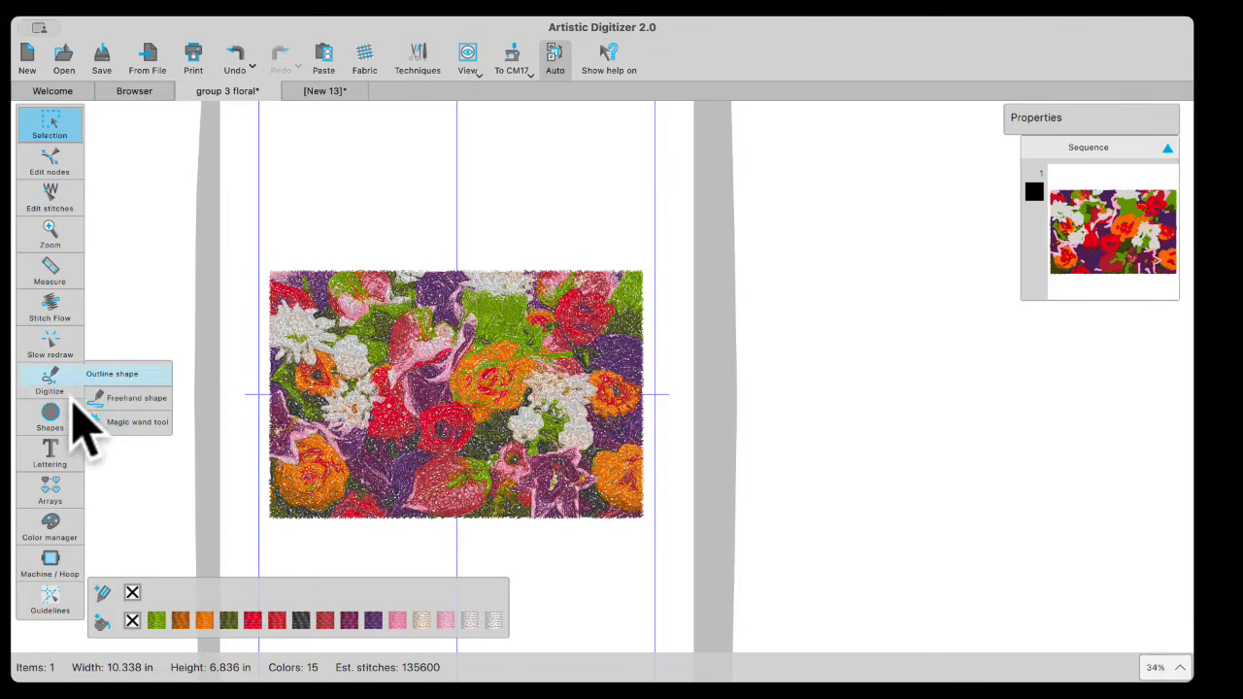
mouse_move(58, 447)
click(111, 449)
click(333, 264)
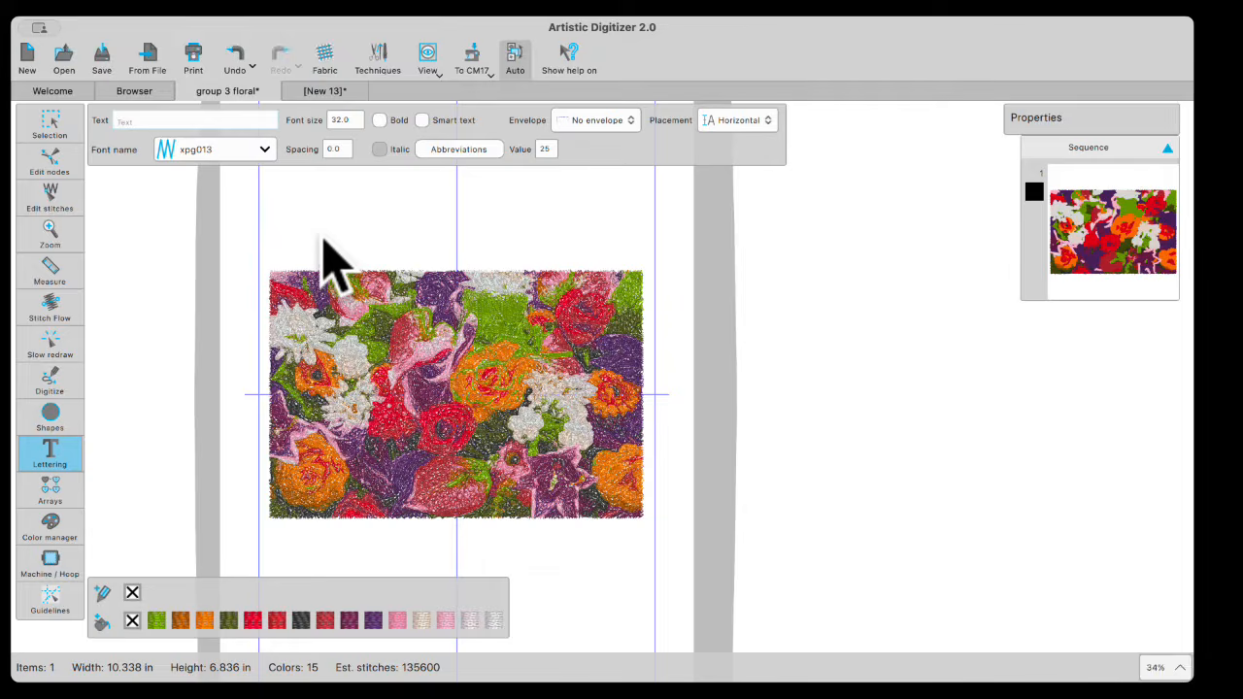
text(LOVE)
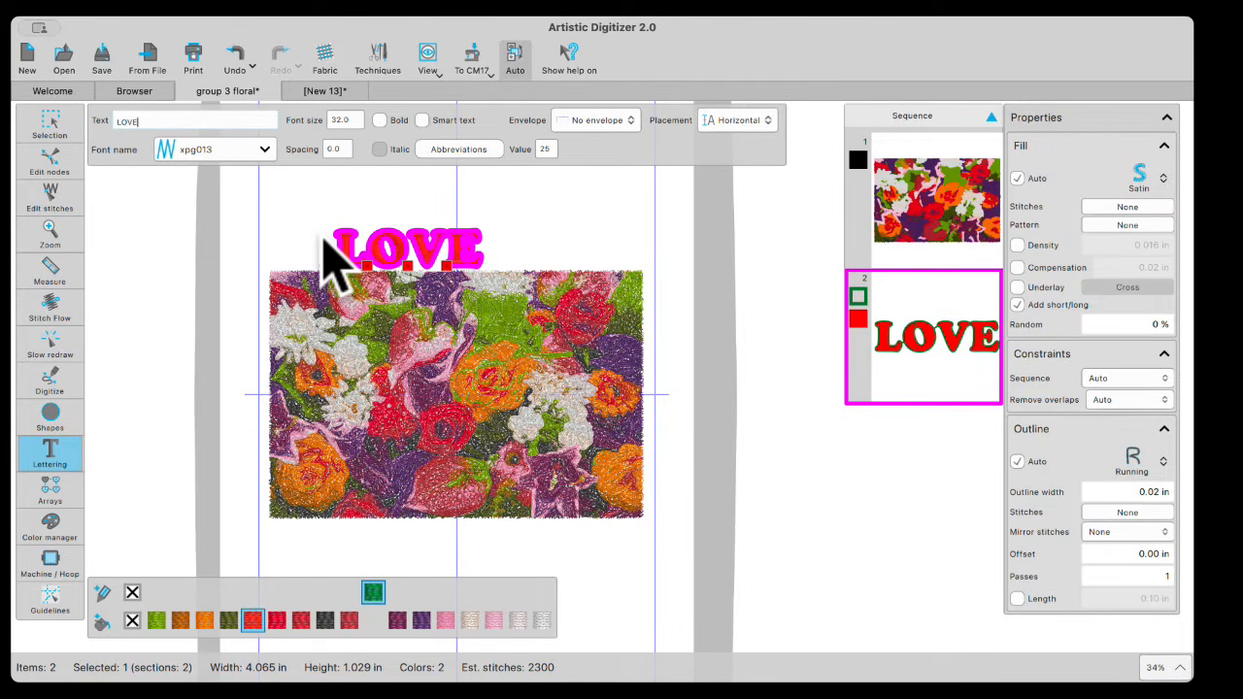
Step: Try the LOVE lettering in other fonts, from xpg014 up through xpg047
click(236, 156)
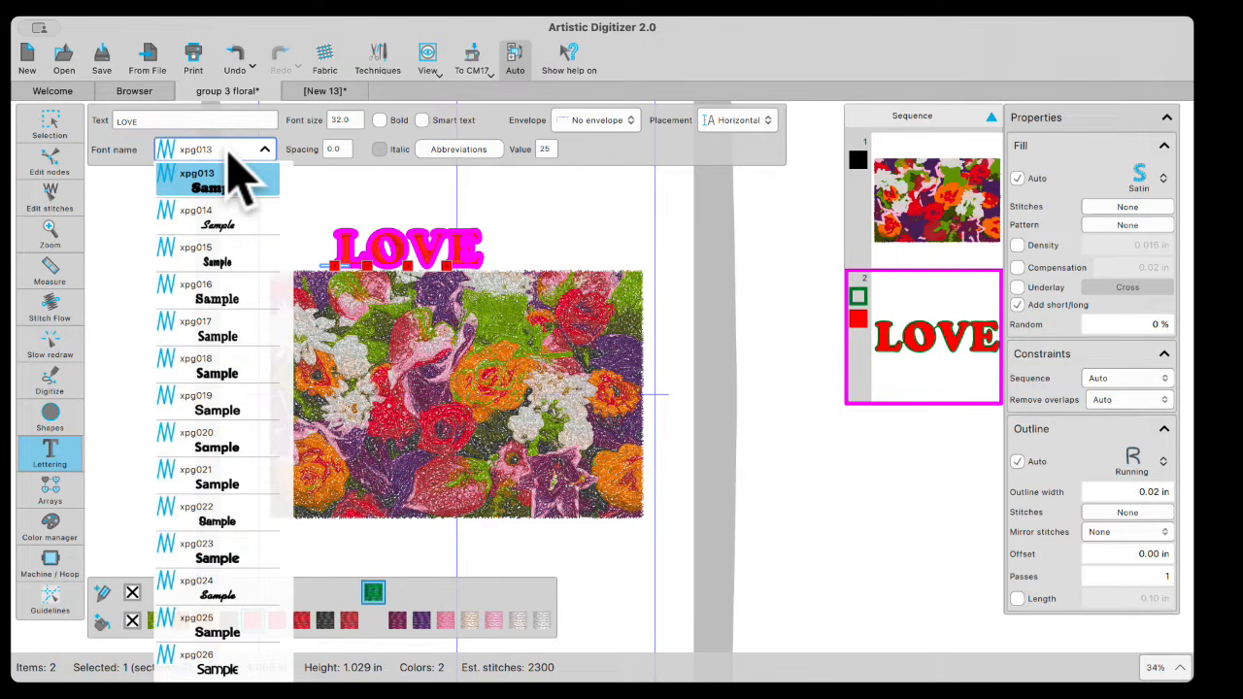
click(231, 155)
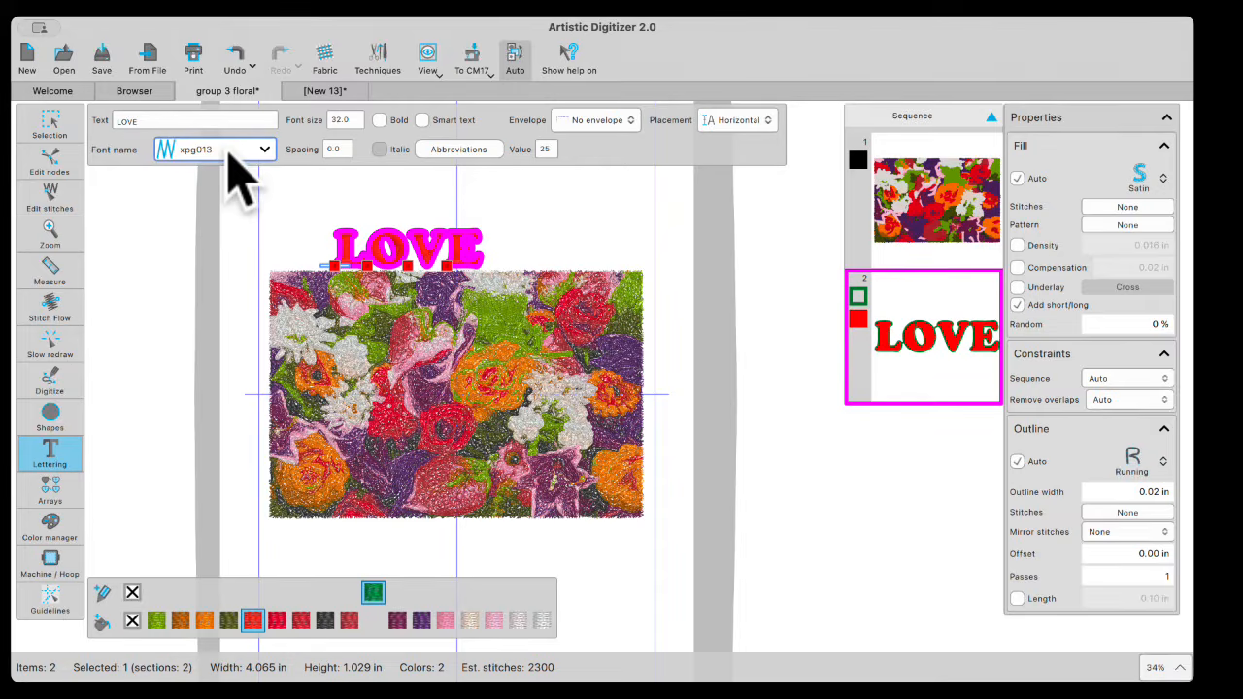
click(236, 155)
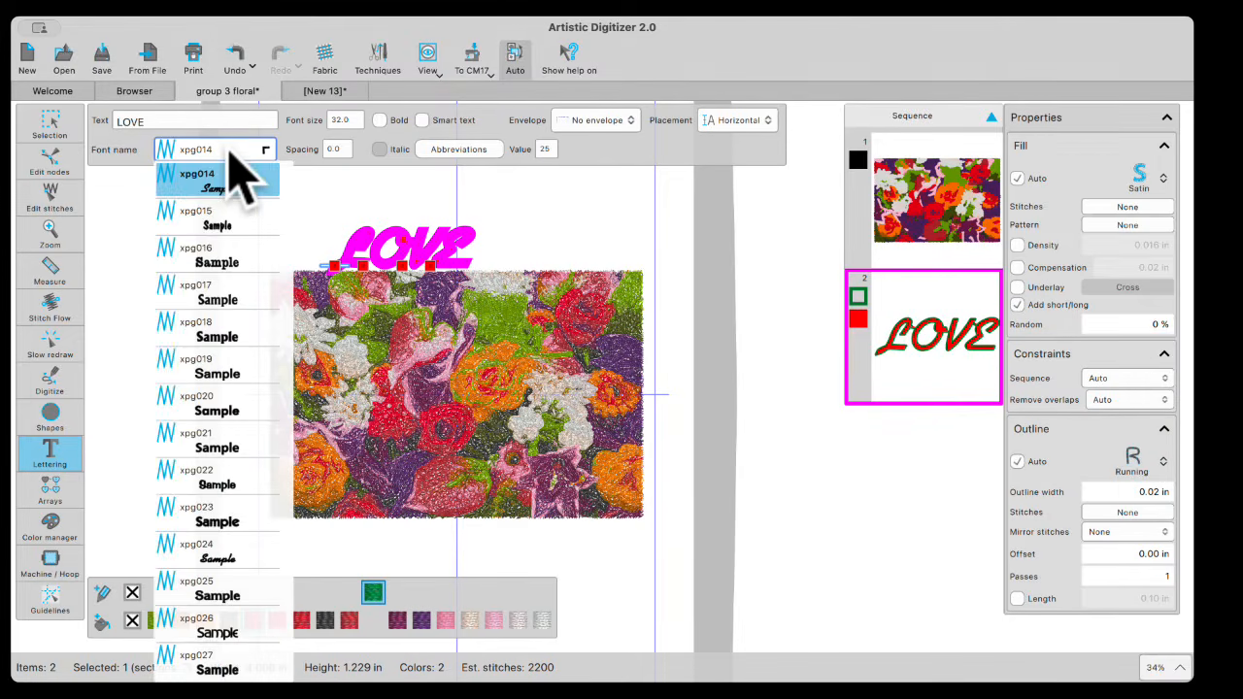
click(233, 153)
key(Up)
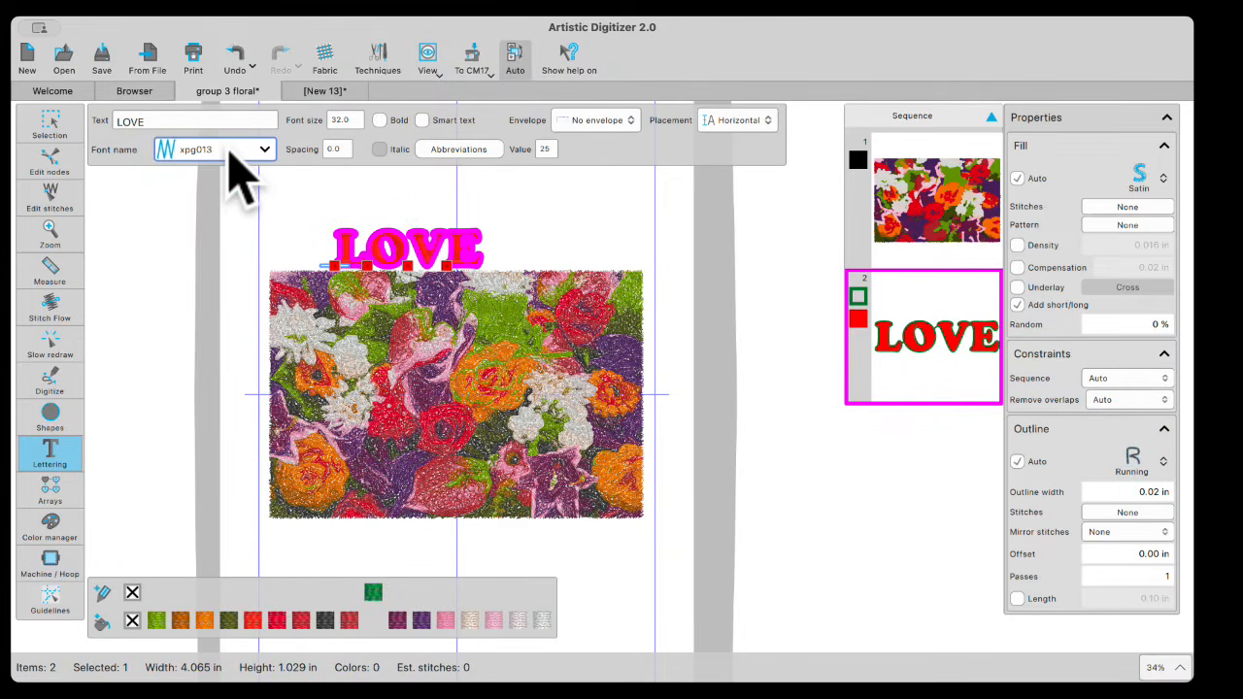
key(Down)
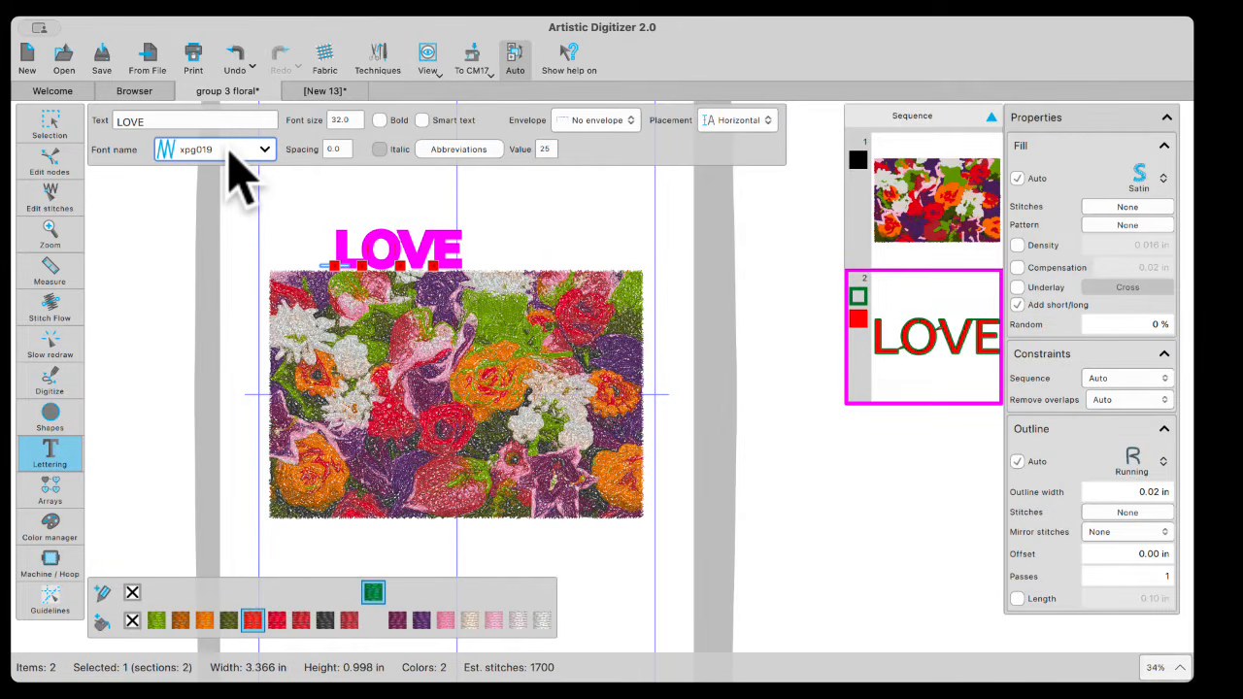
key(Down)
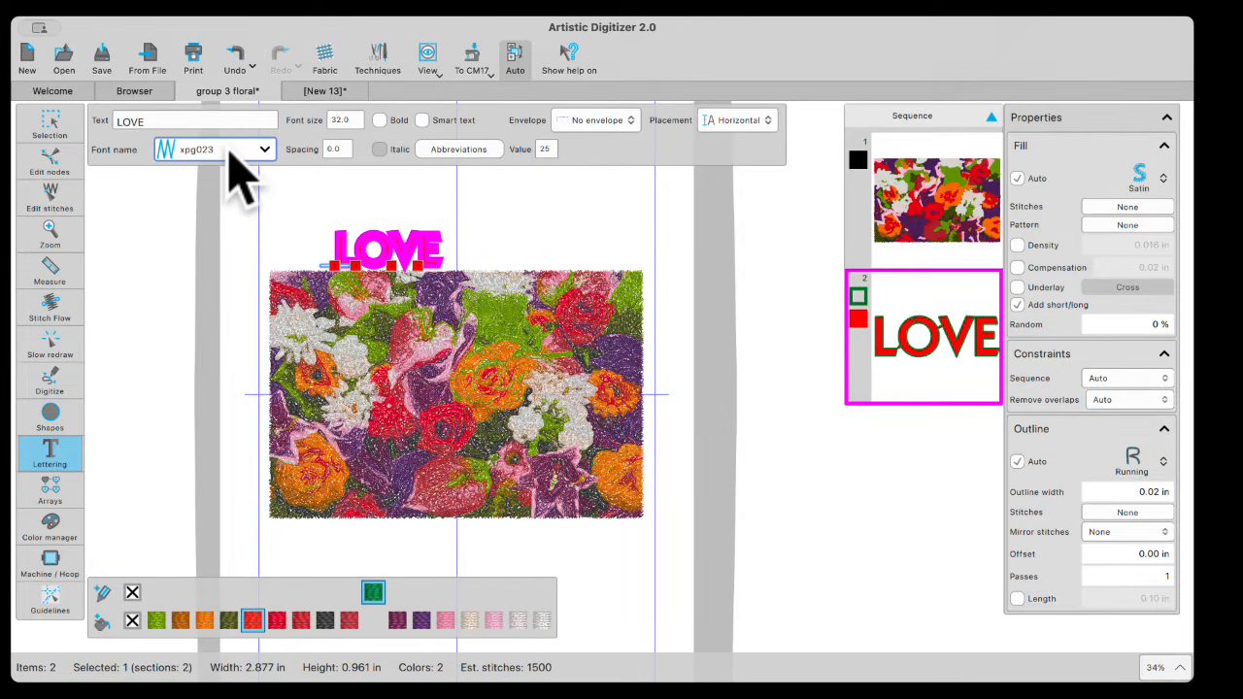
key(Down)
scroll(408, 244, up, 3)
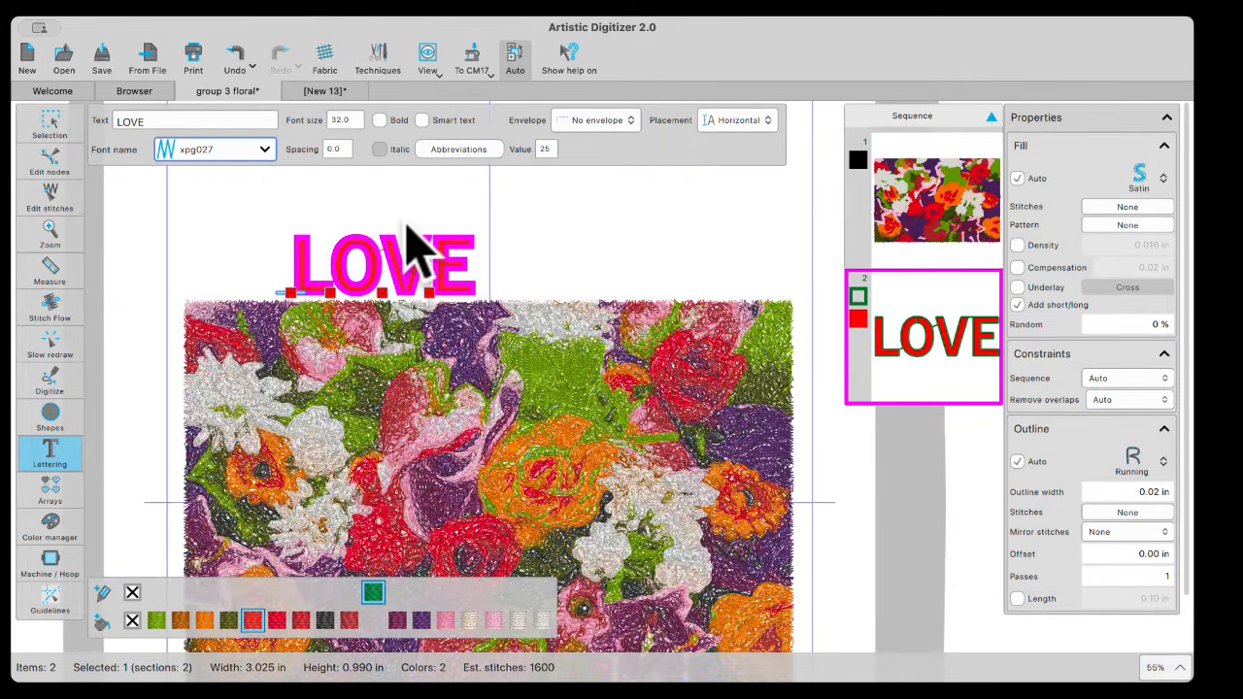
scroll(334, 208, up, 2)
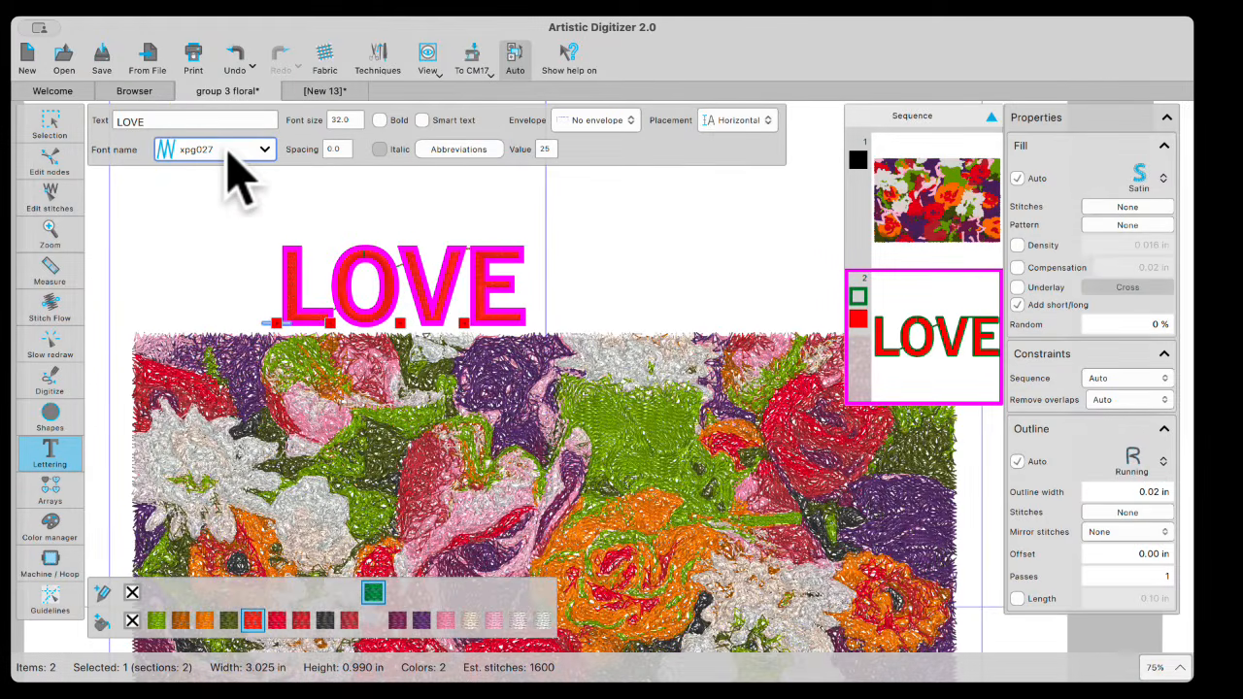
key(Down)
click(226, 150)
click(226, 151)
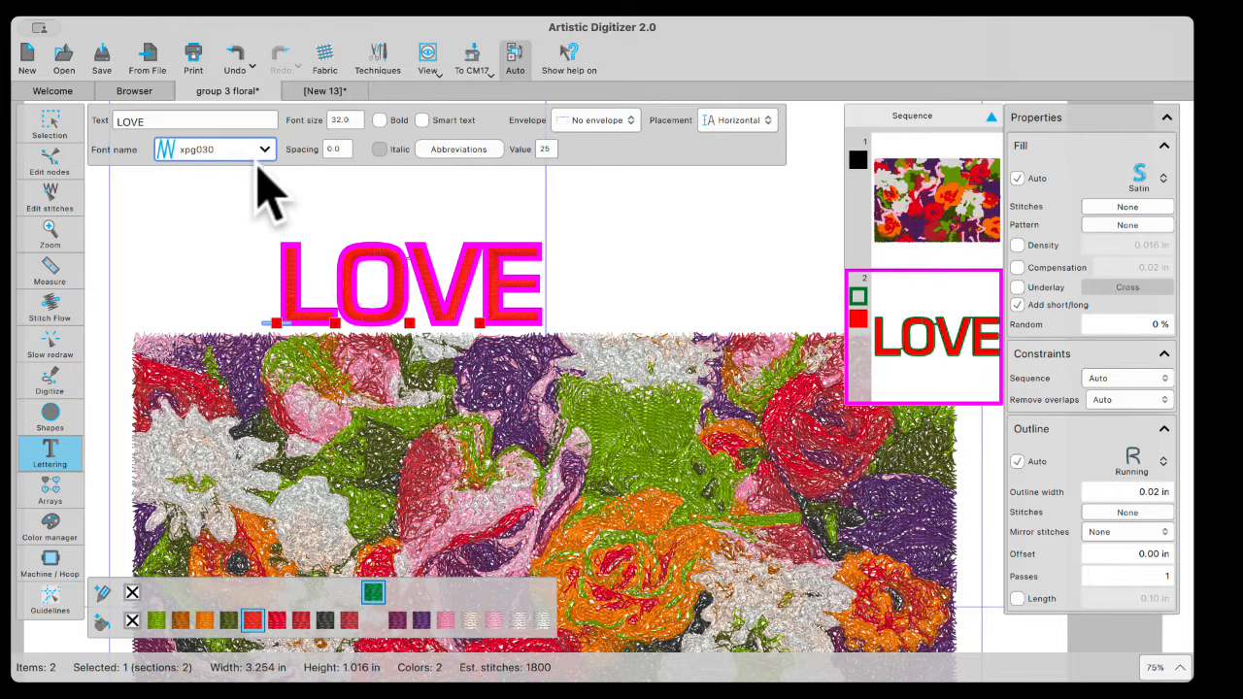
key(Down)
key(Down)
key(Down)
key(Down)
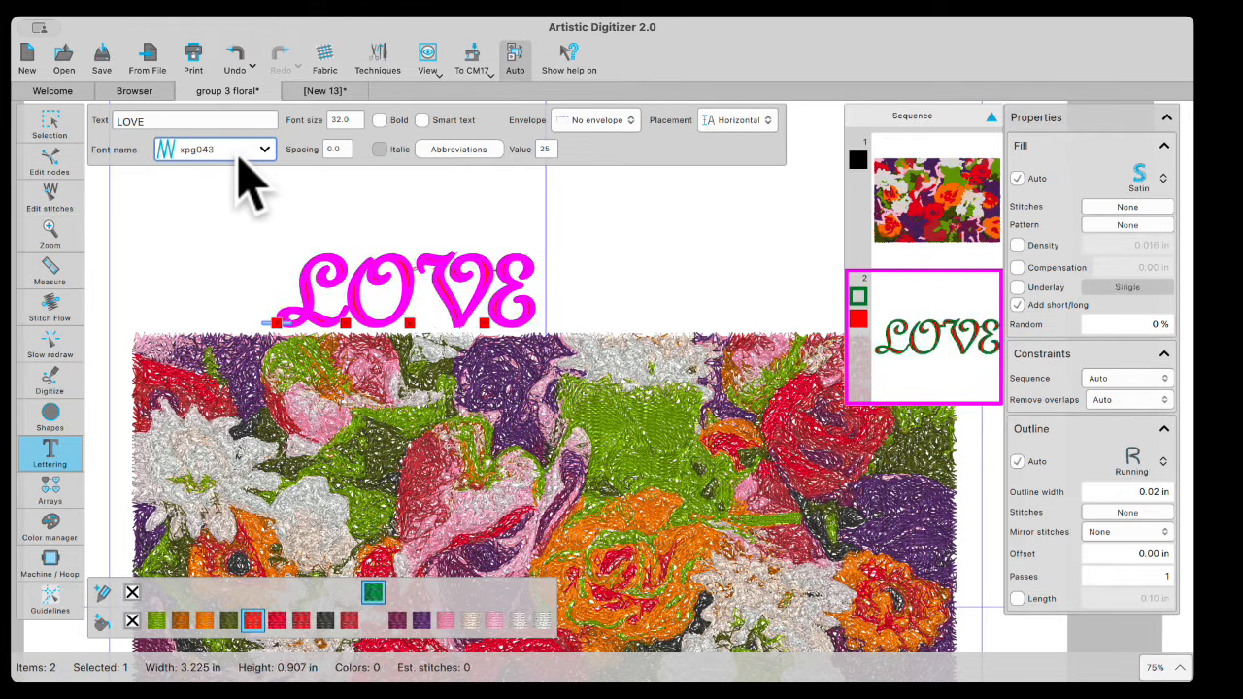
key(Up)
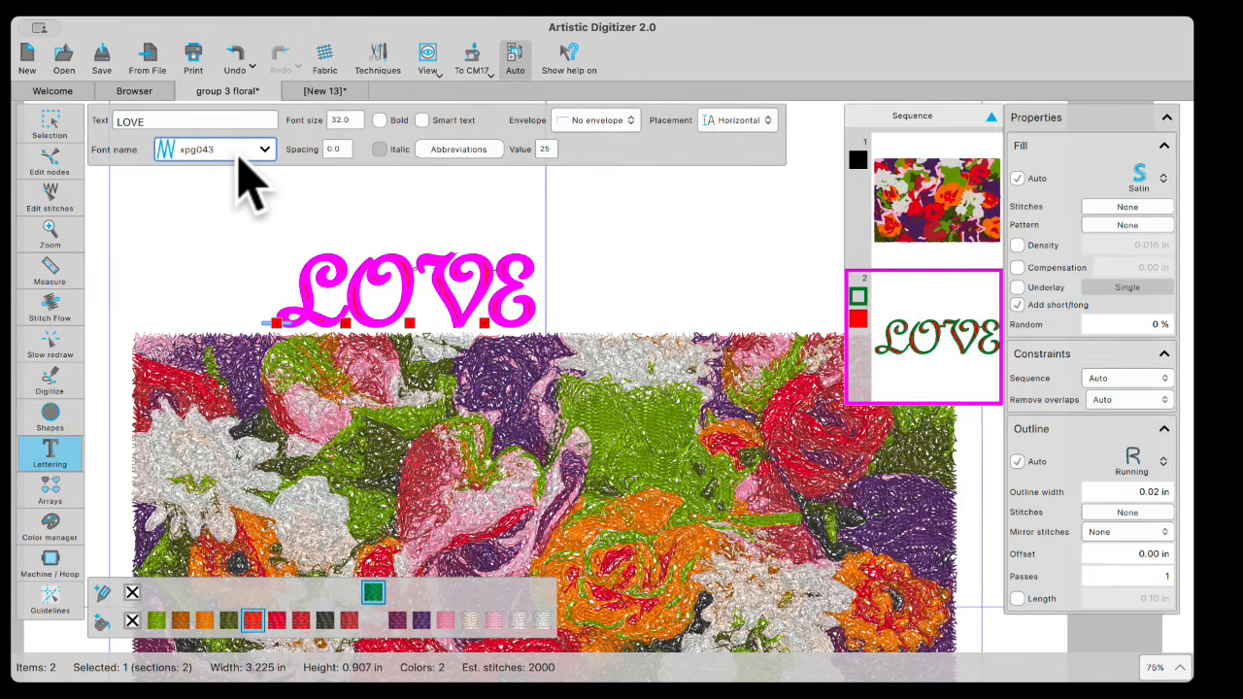
key(Down)
key(Down)
key(Down)
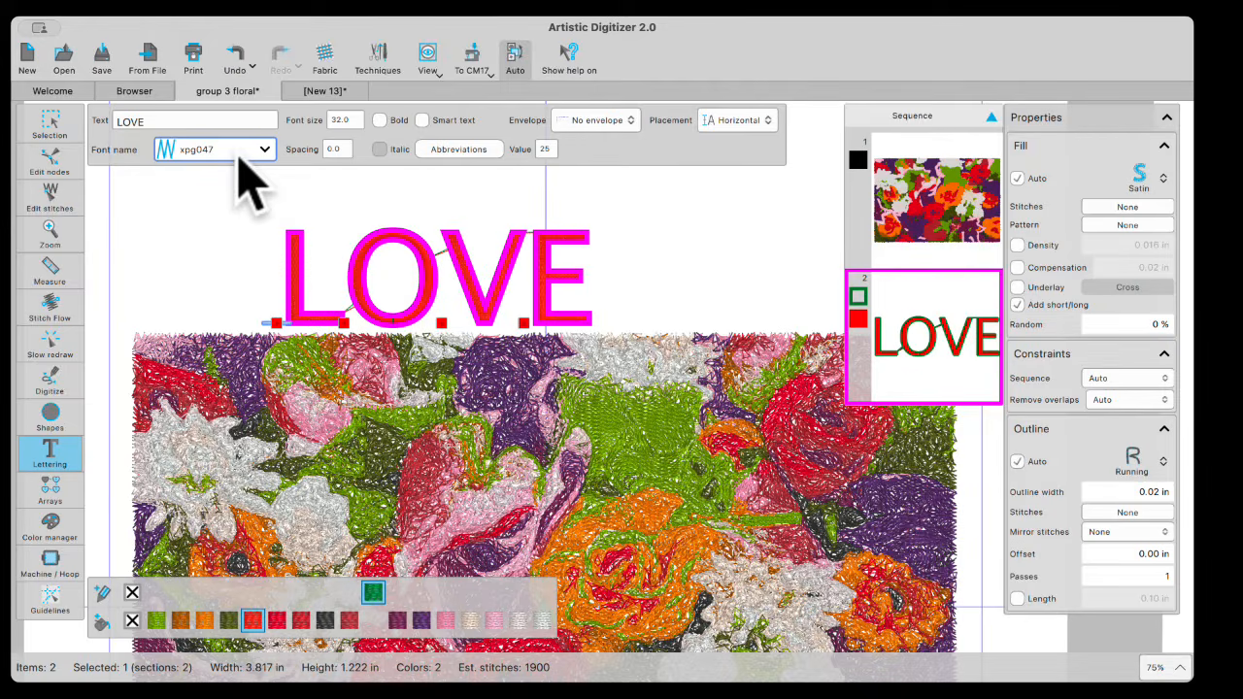
Step: Go back through the earlier fonts and set the LOVE lettering to xpg013
key(Up)
key(Up)
key(Up)
key(Up)
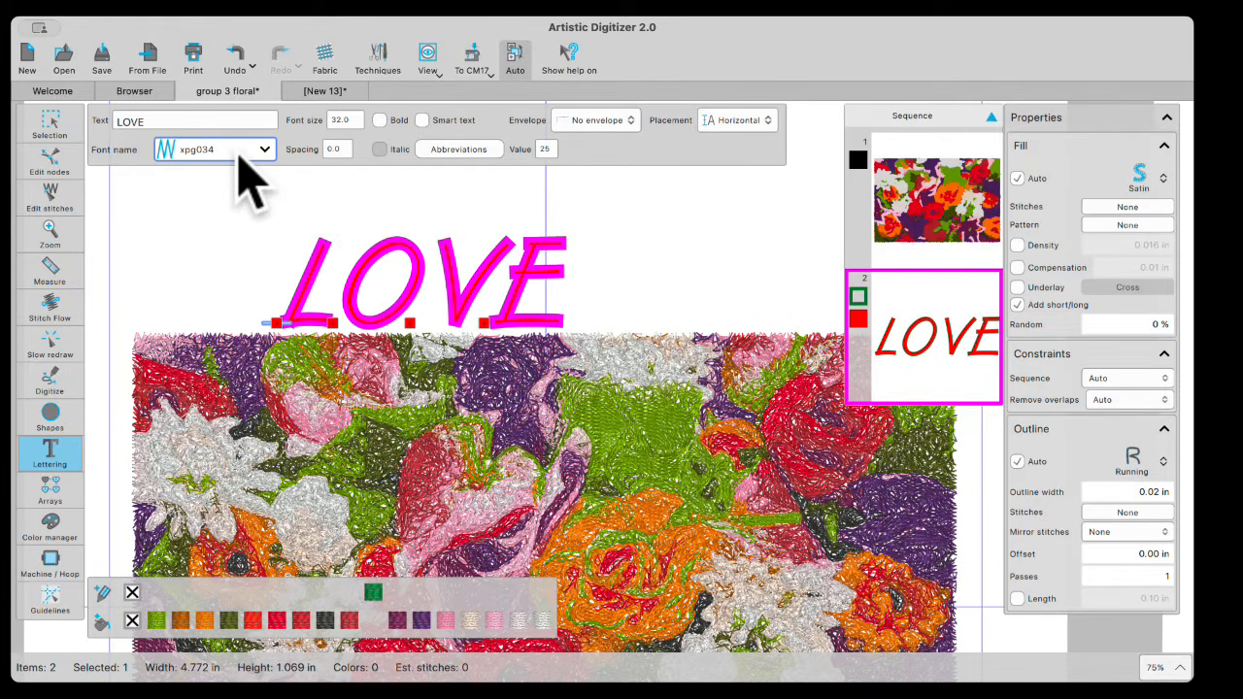
key(Up)
key(Up)
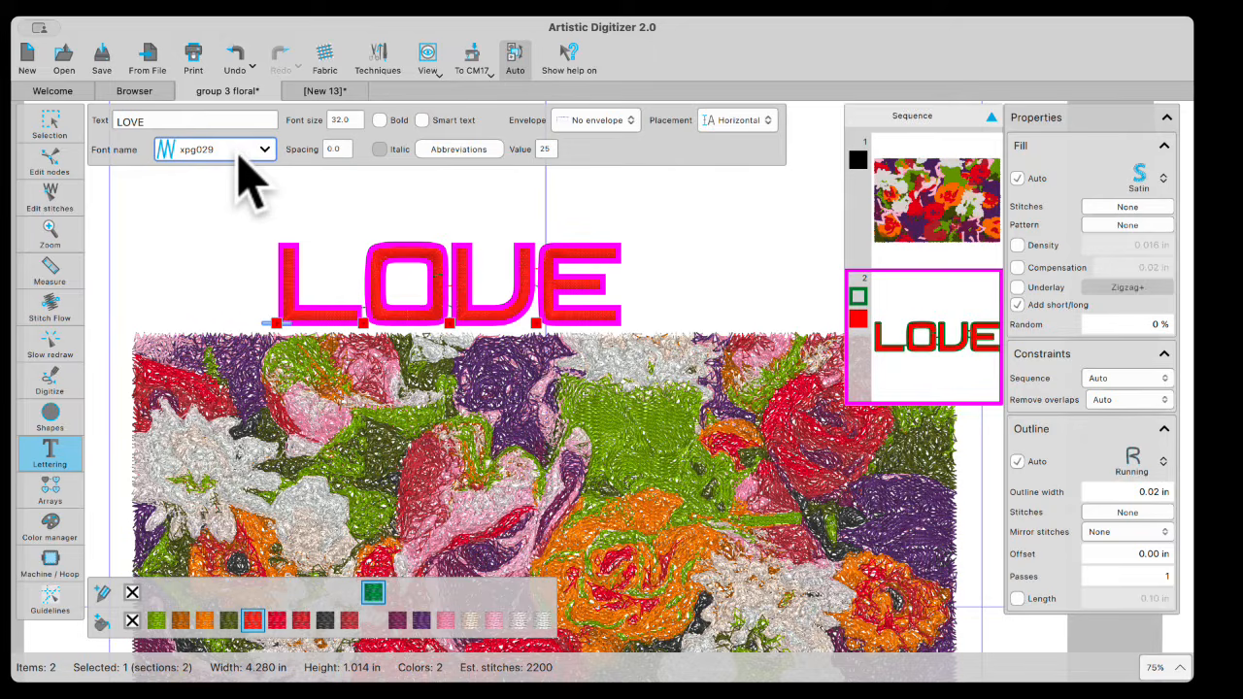
key(Up)
key(Up)
key(Up)
key(Up)
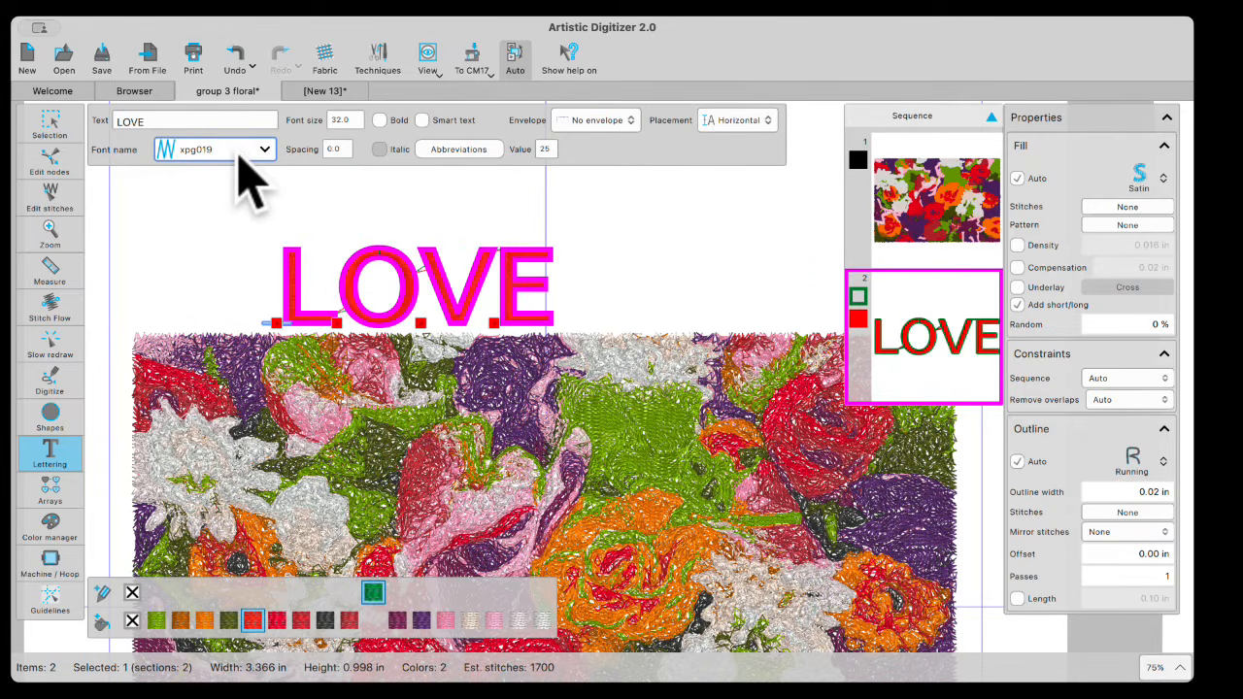
key(Up)
key(Up)
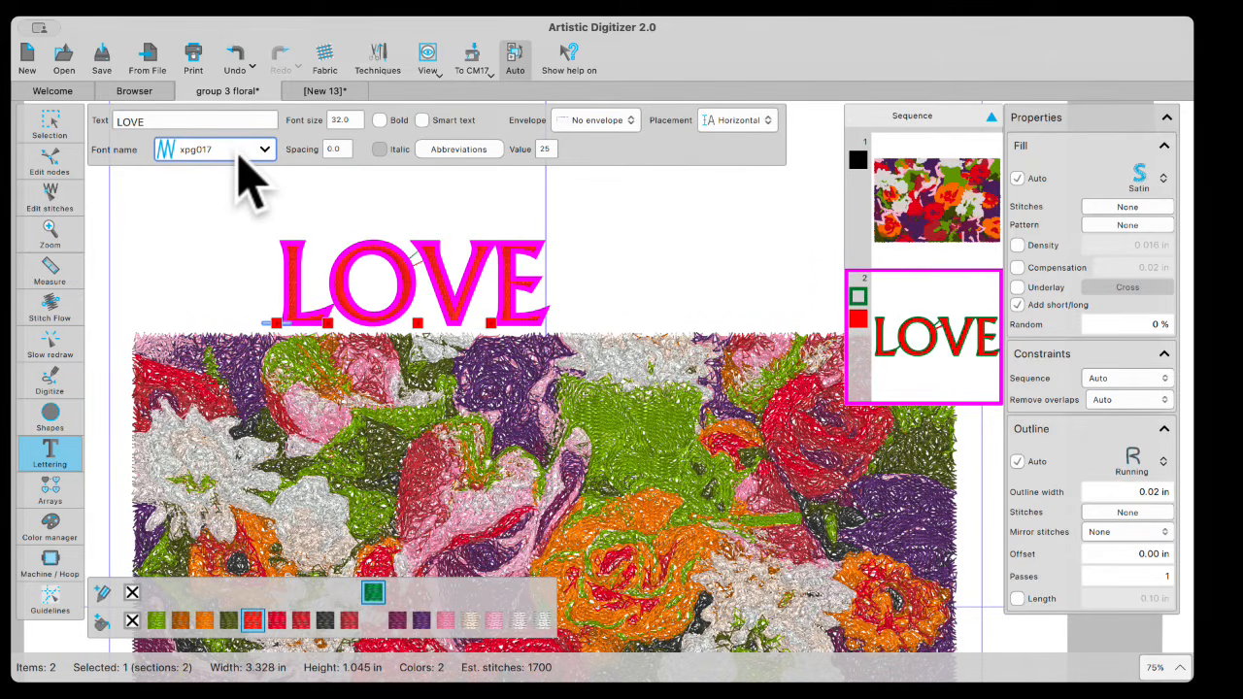
key(Up)
key(Up)
key(Up)
key(Up)
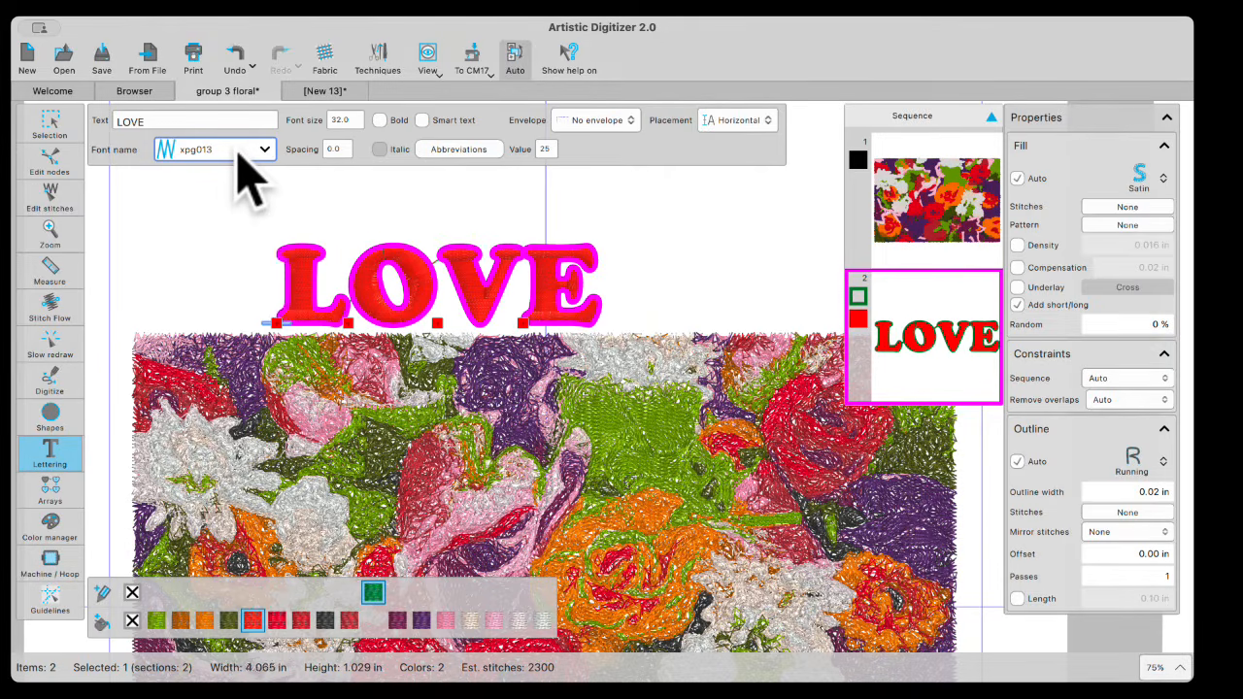
click(239, 153)
click(239, 158)
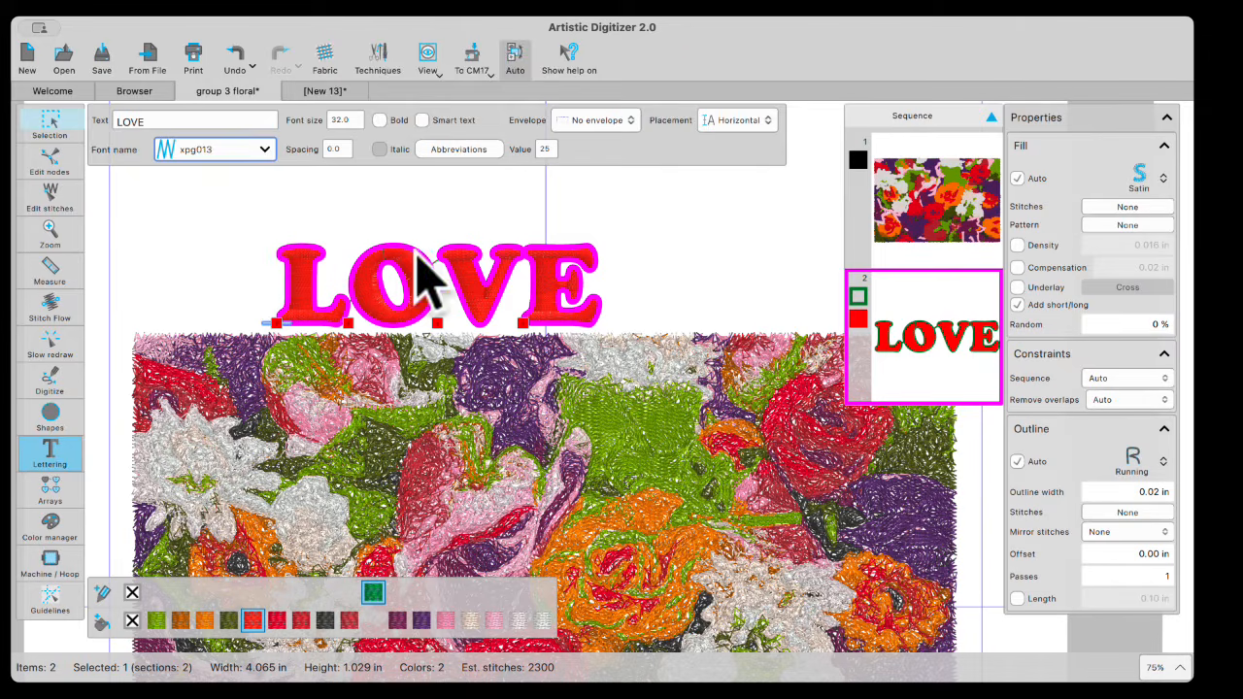
Step: Move the LOVE lettering onto the middle of the floral rectangle, at about X -0.43 in and Y -0.02 in
click(54, 133)
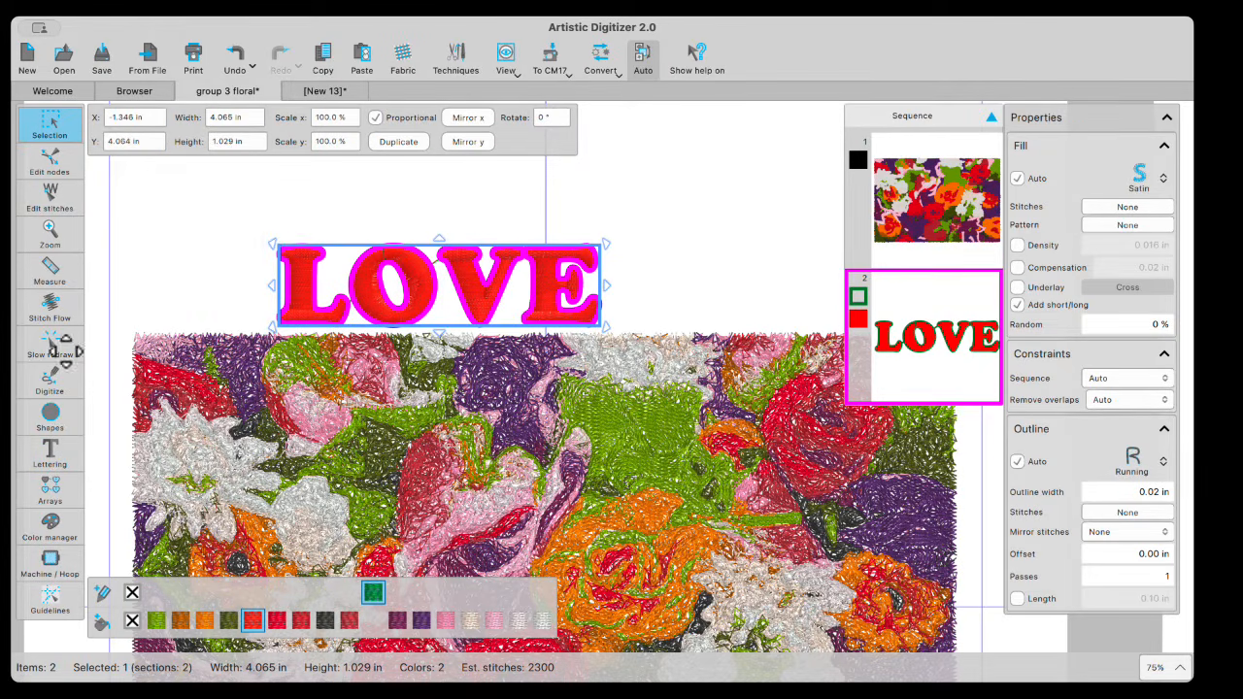
drag(477, 329, 532, 592)
scroll(549, 529, down, 5)
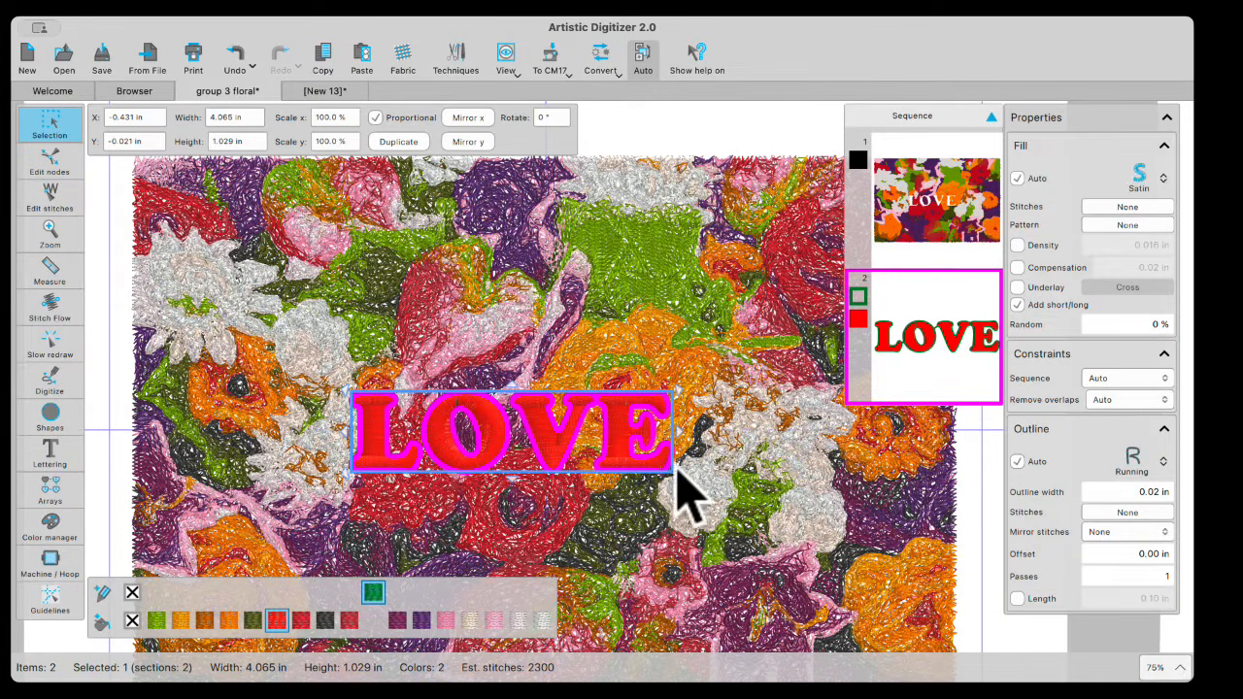
Step: Enlarge the LOVE lettering proportionally to about 9.02 in wide and 2.27 in high
drag(660, 428, 855, 359)
drag(388, 505, 389, 505)
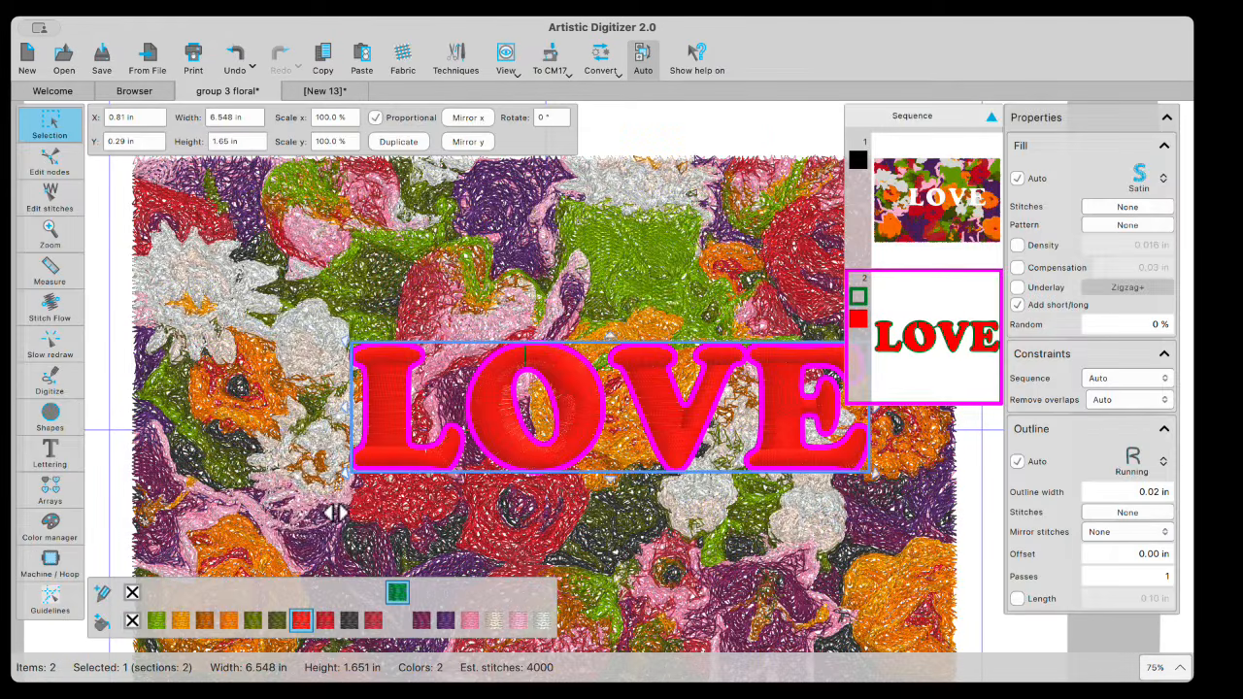
drag(280, 532, 130, 605)
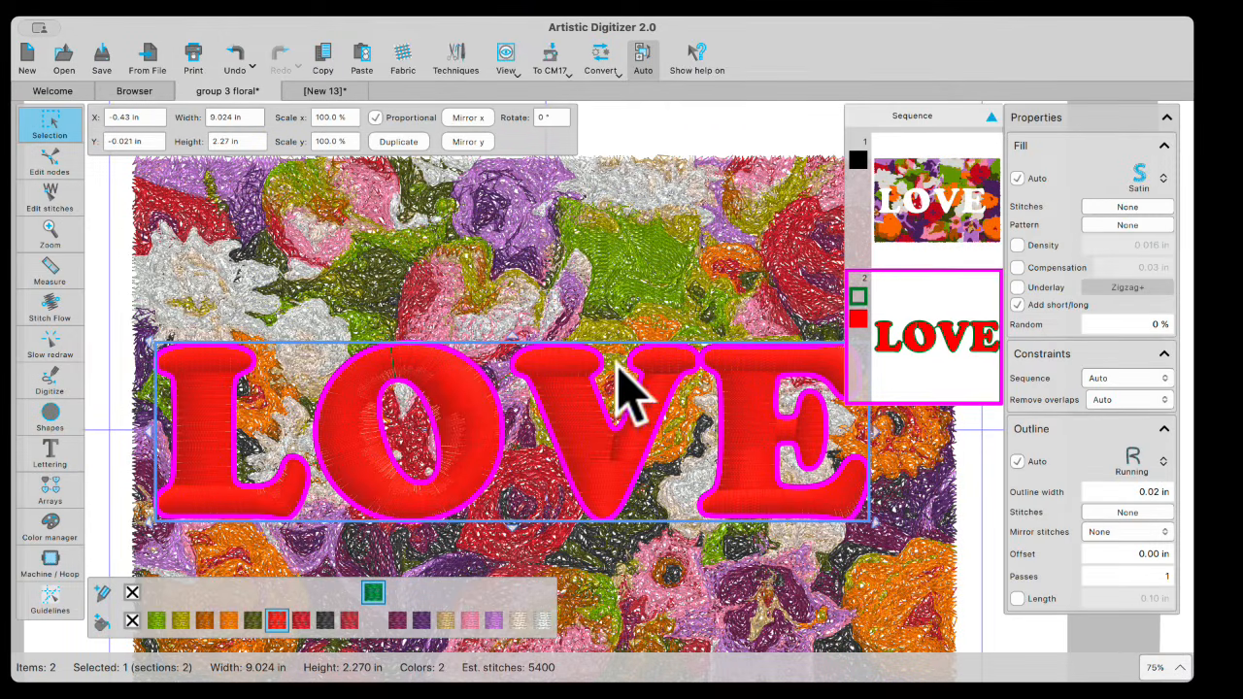
Step: Stretch the LOVE lettering vertically in both directions to a height of about 4.64 in
drag(512, 340, 482, 284)
scroll(519, 463, up, 2)
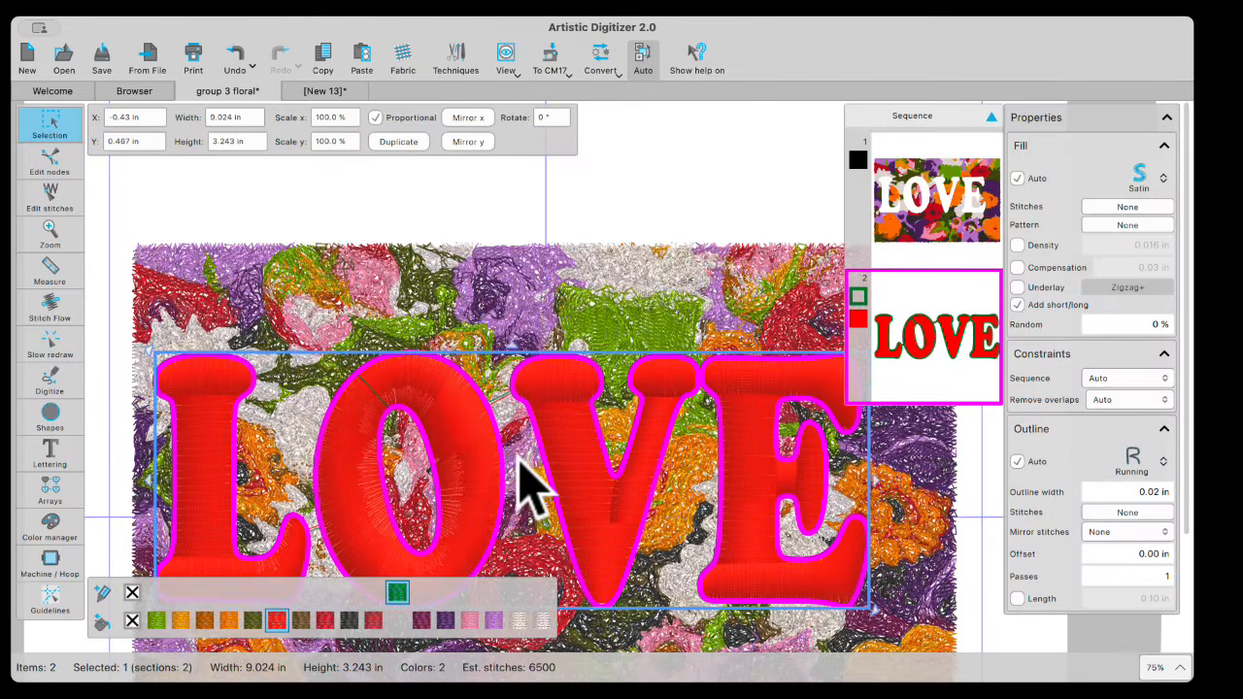
scroll(517, 453, down, 4)
drag(512, 414, 489, 557)
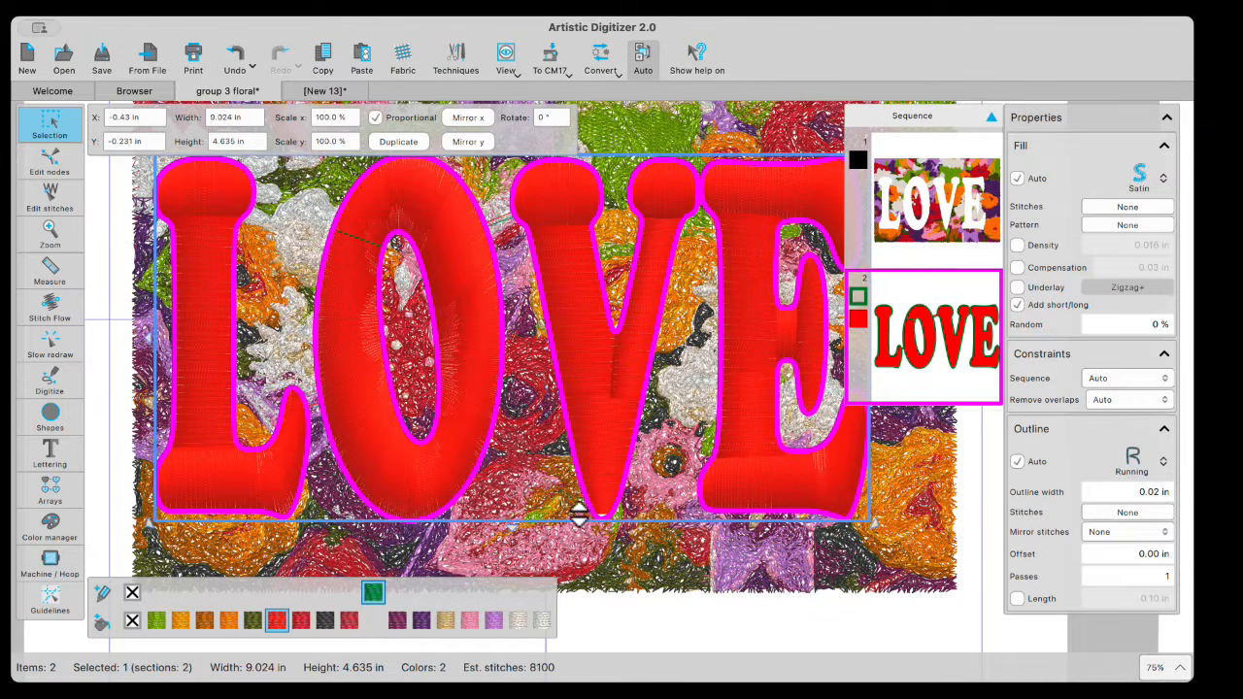
Step: Widen the LOVE lettering toward the right edge of the floral rectangle, to about 9.83 in
scroll(821, 511, up, 3)
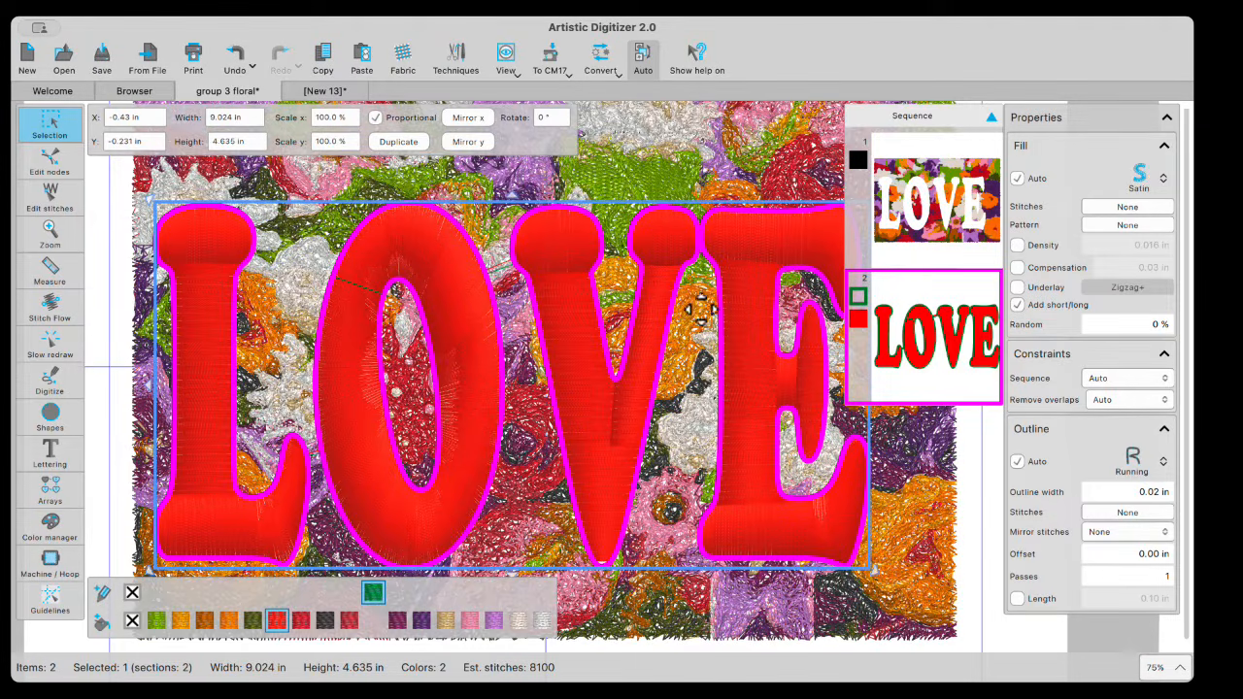
scroll(736, 286, up, 1)
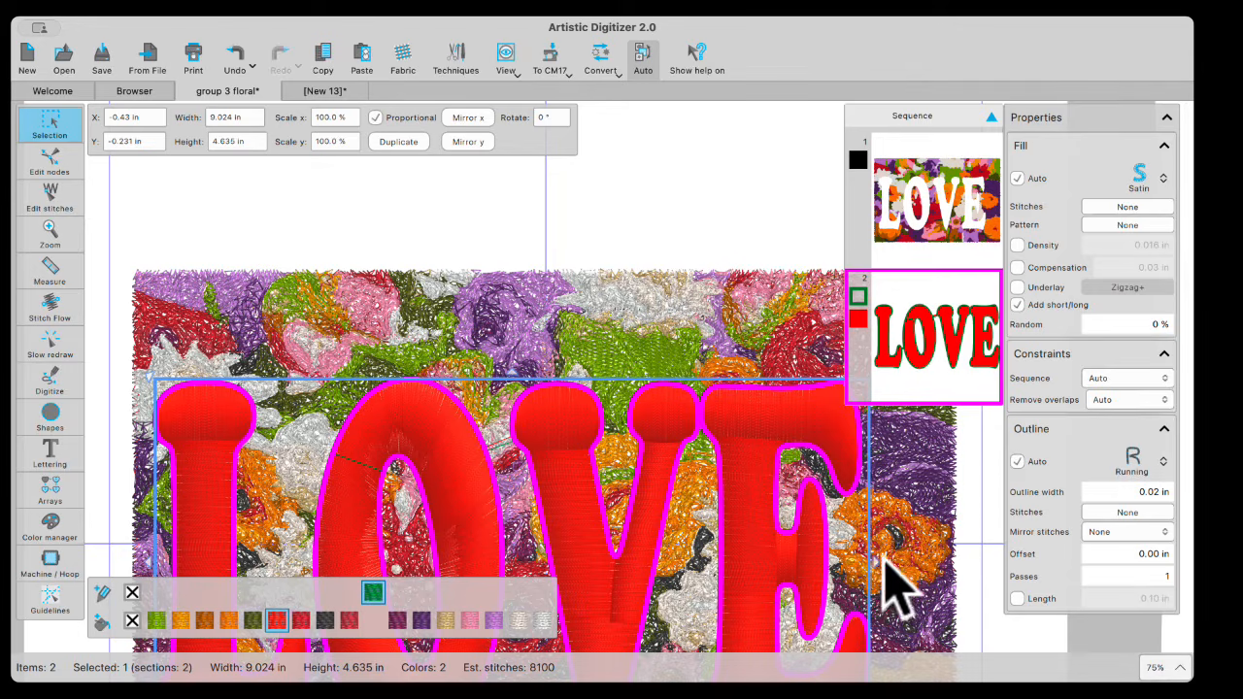
drag(855, 600, 936, 555)
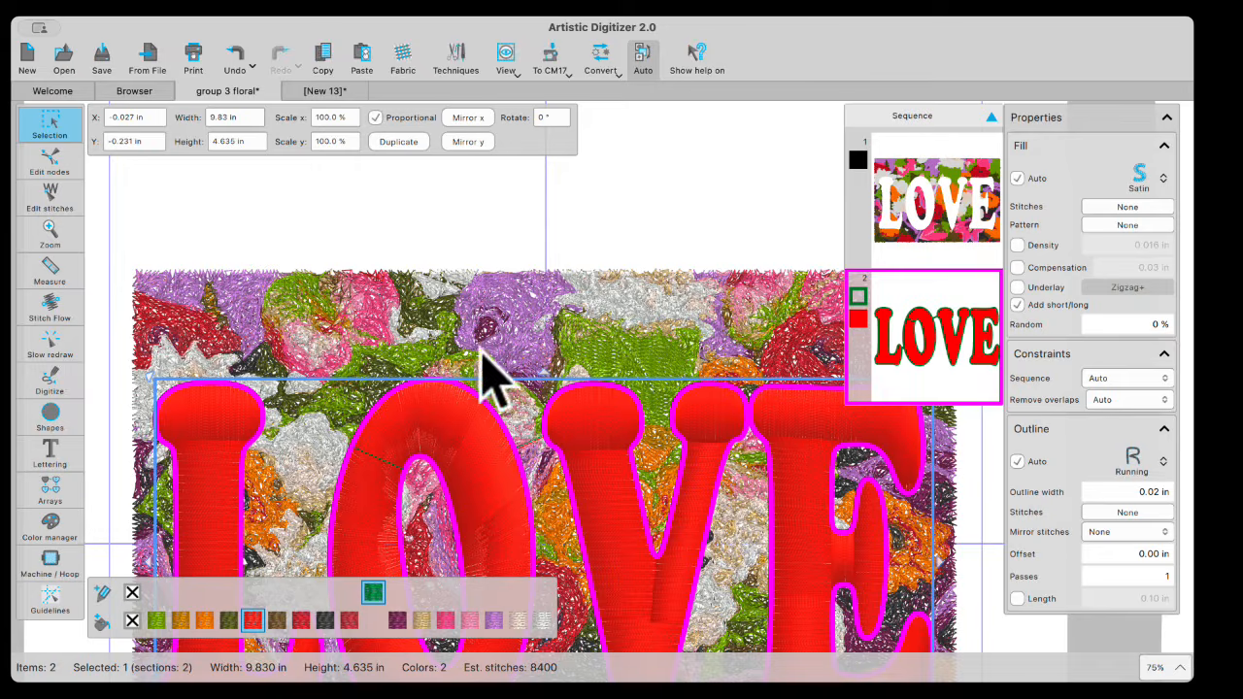
Step: Select the LOVE lettering together with the floral rectangle
scroll(453, 398, down, 1)
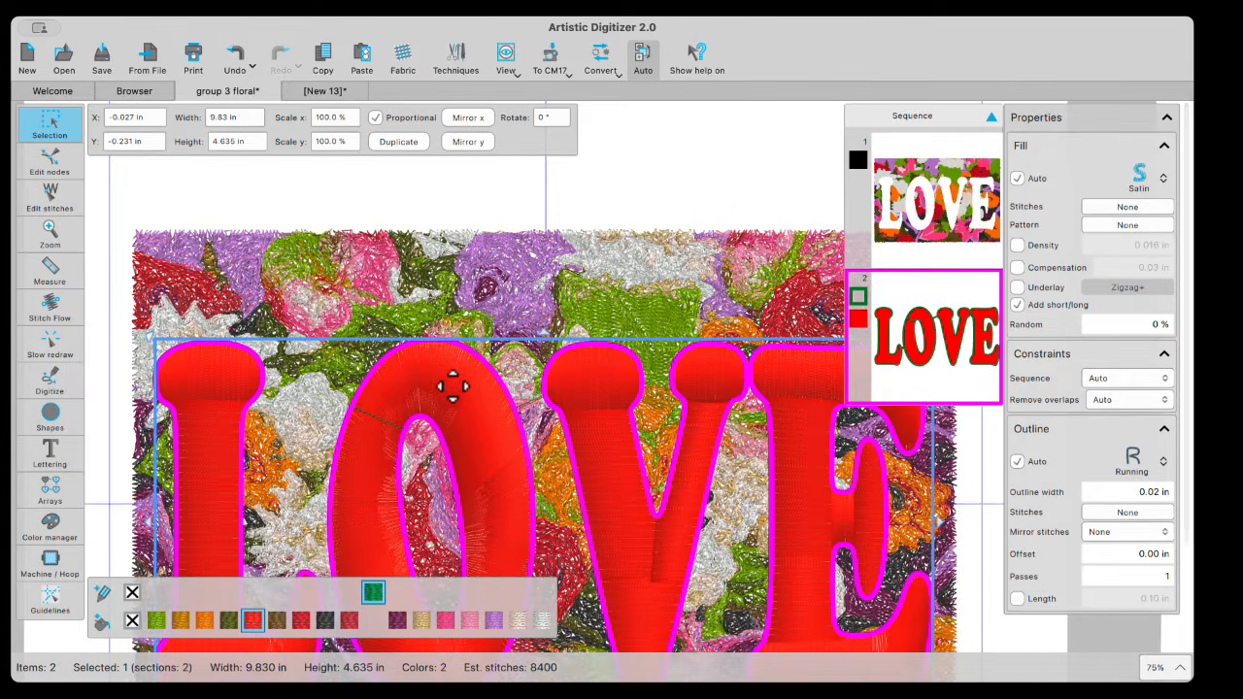
scroll(452, 386, down, 3)
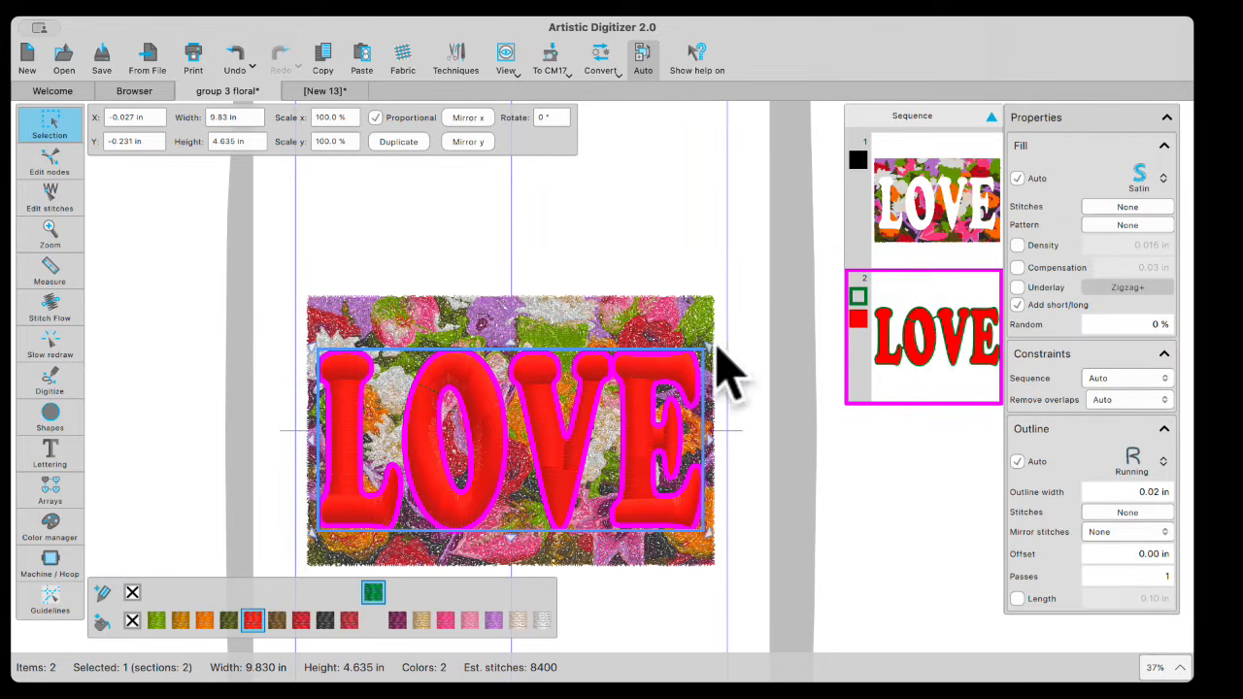
drag(263, 248, 733, 636)
Step: Try combining the selected LOVE lettering and floral rectangle into one object, and undo the combination
right_click(459, 280)
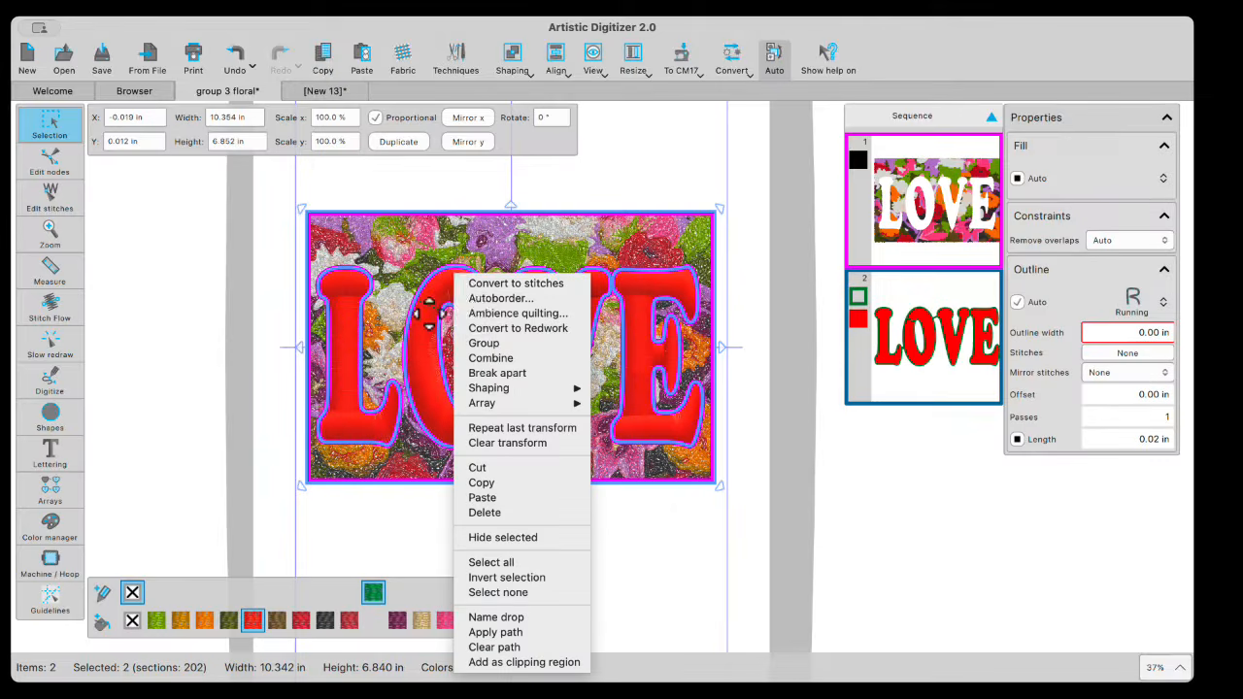
click(488, 357)
click(559, 555)
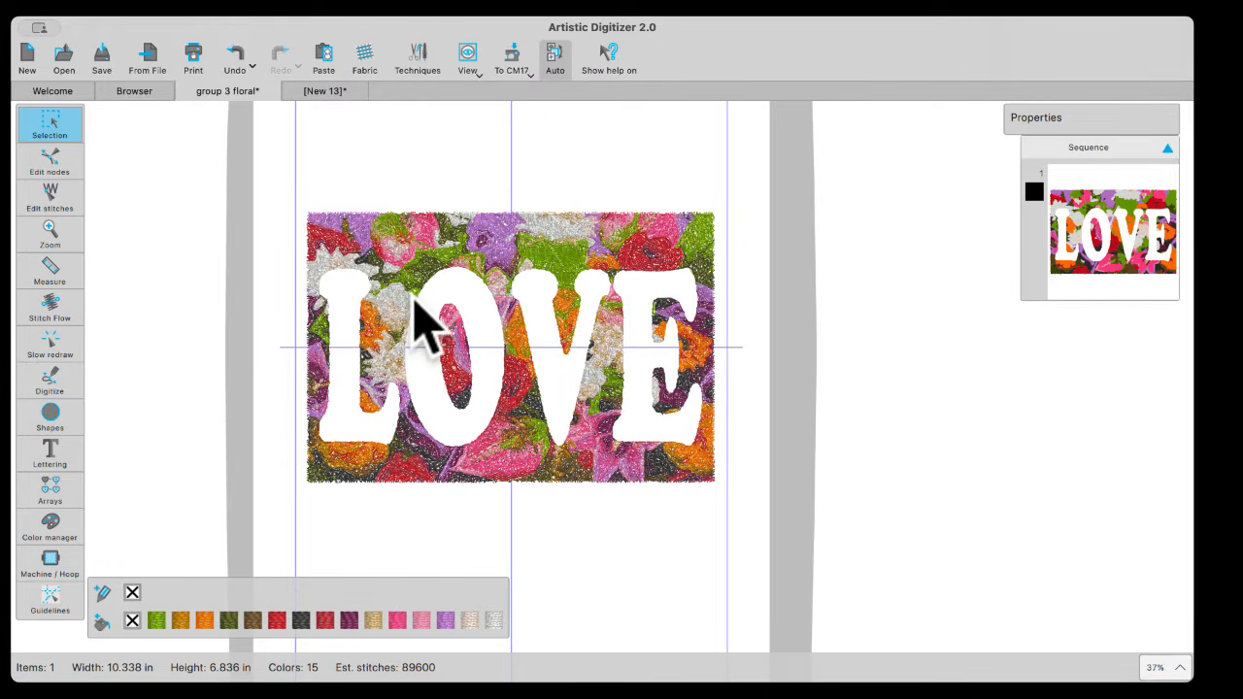
click(236, 54)
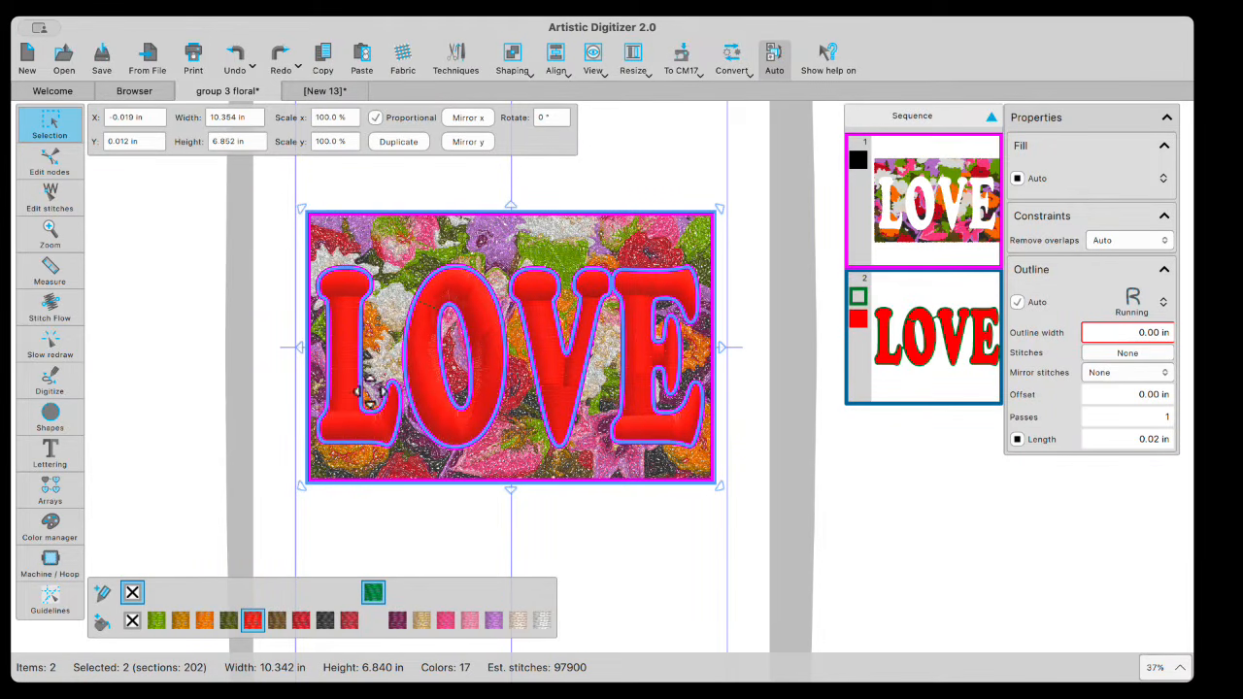
Step: Add the LOVE lettering as a clipping region for the floral PaintStitch and select the clipped design
right_click(455, 348)
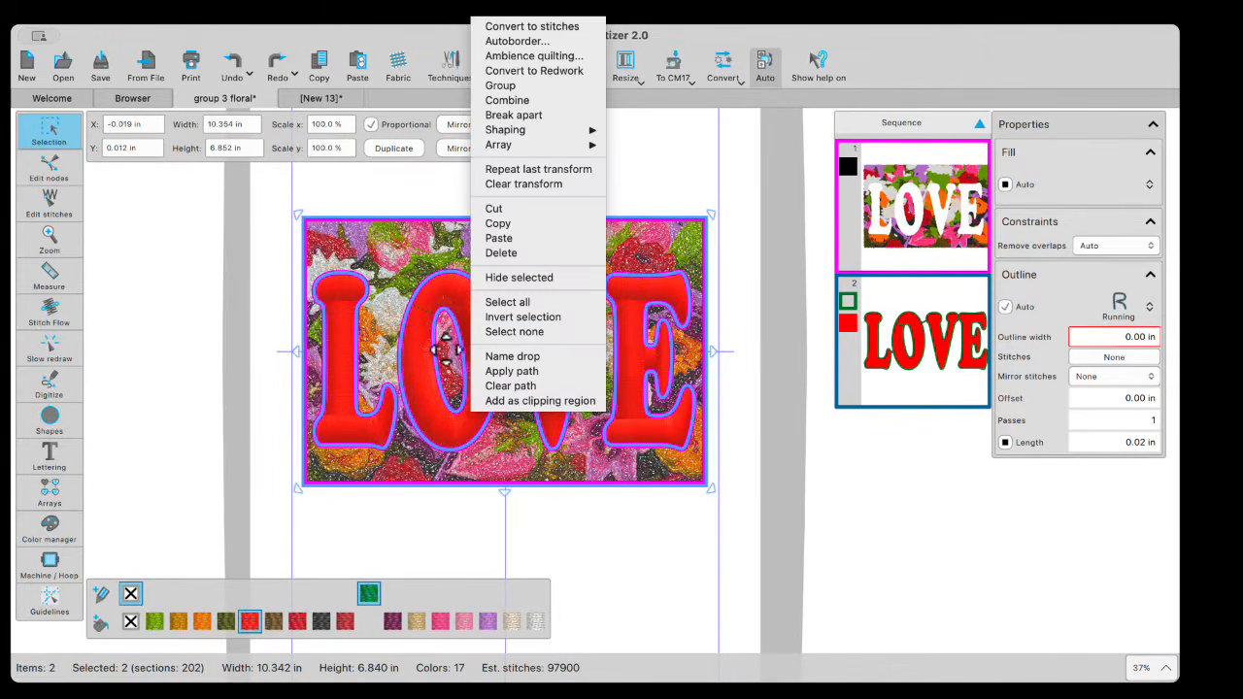
click(559, 401)
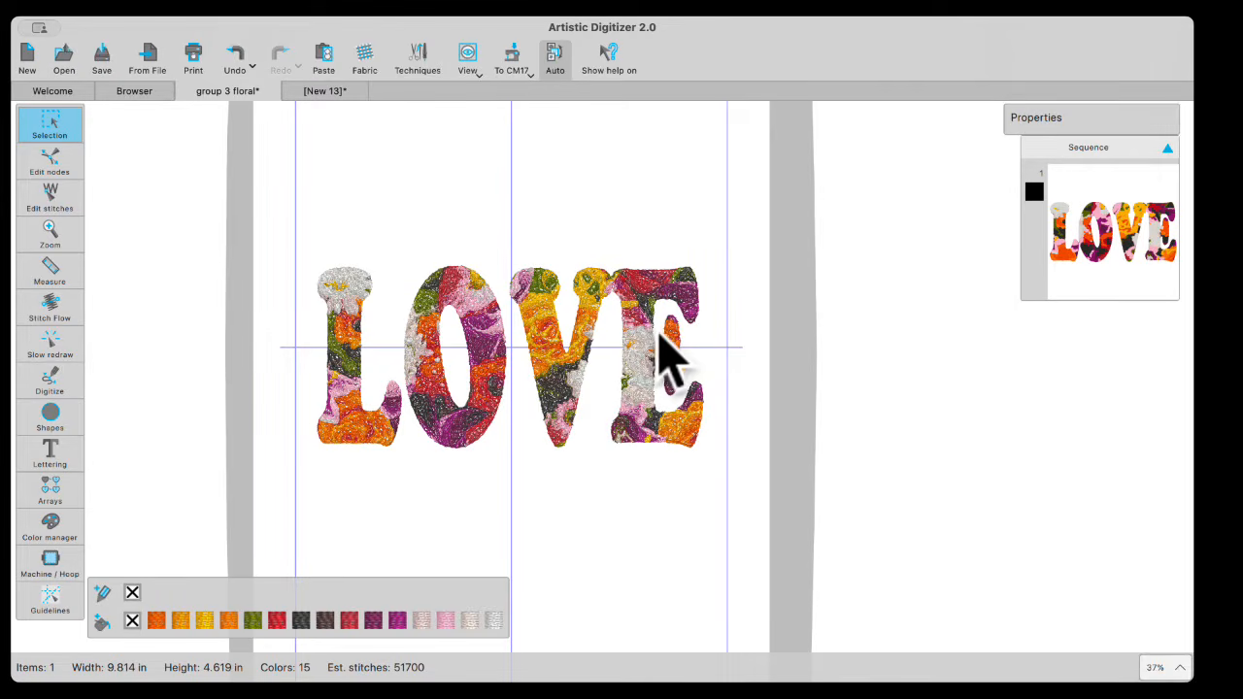
click(654, 331)
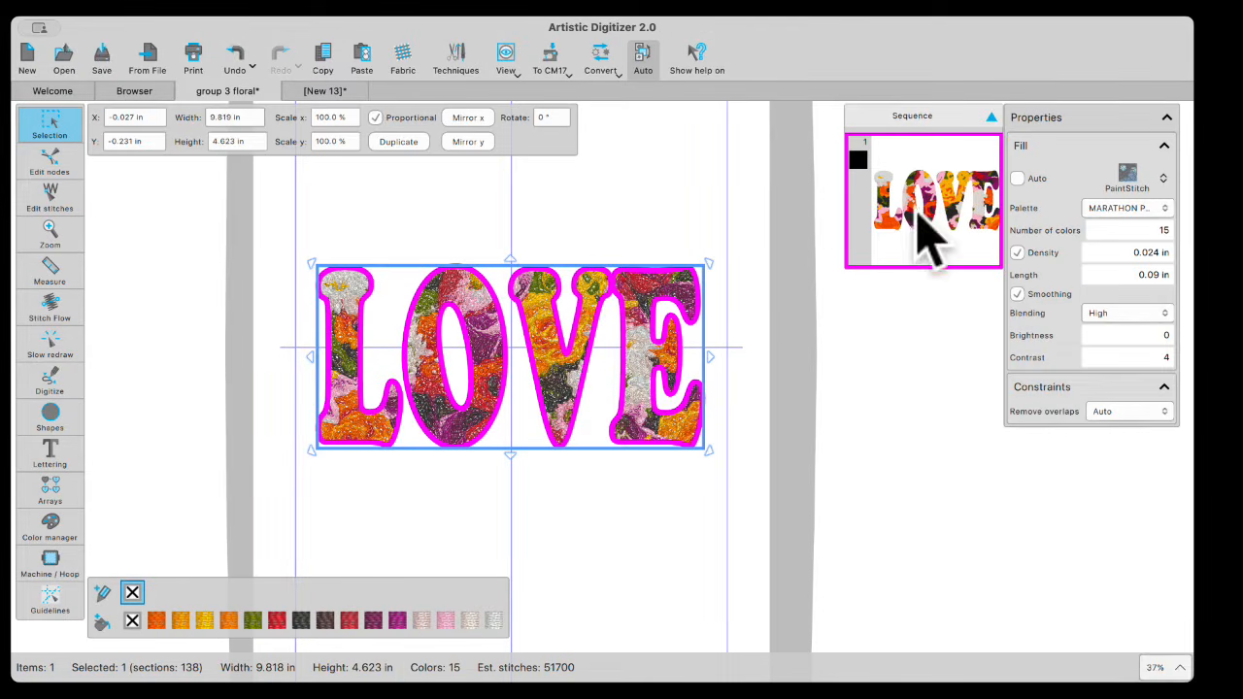
Step: Try the Sketch fill on the clipped LOVE design
click(1136, 177)
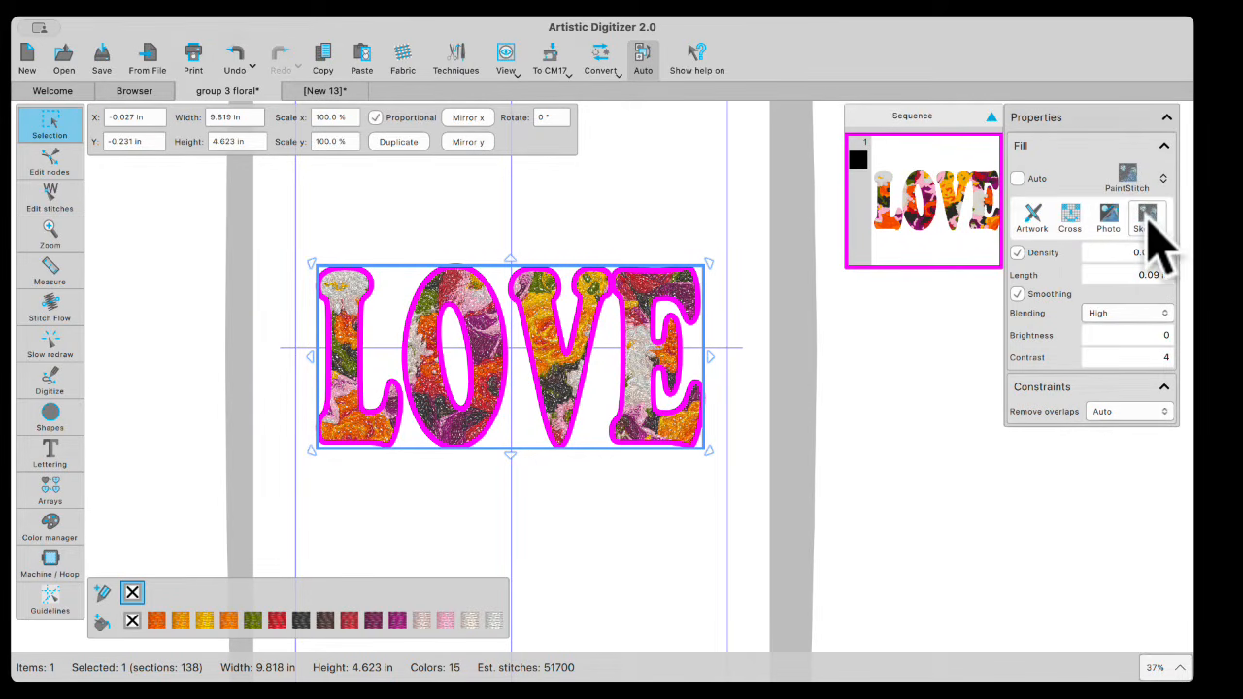
click(1146, 218)
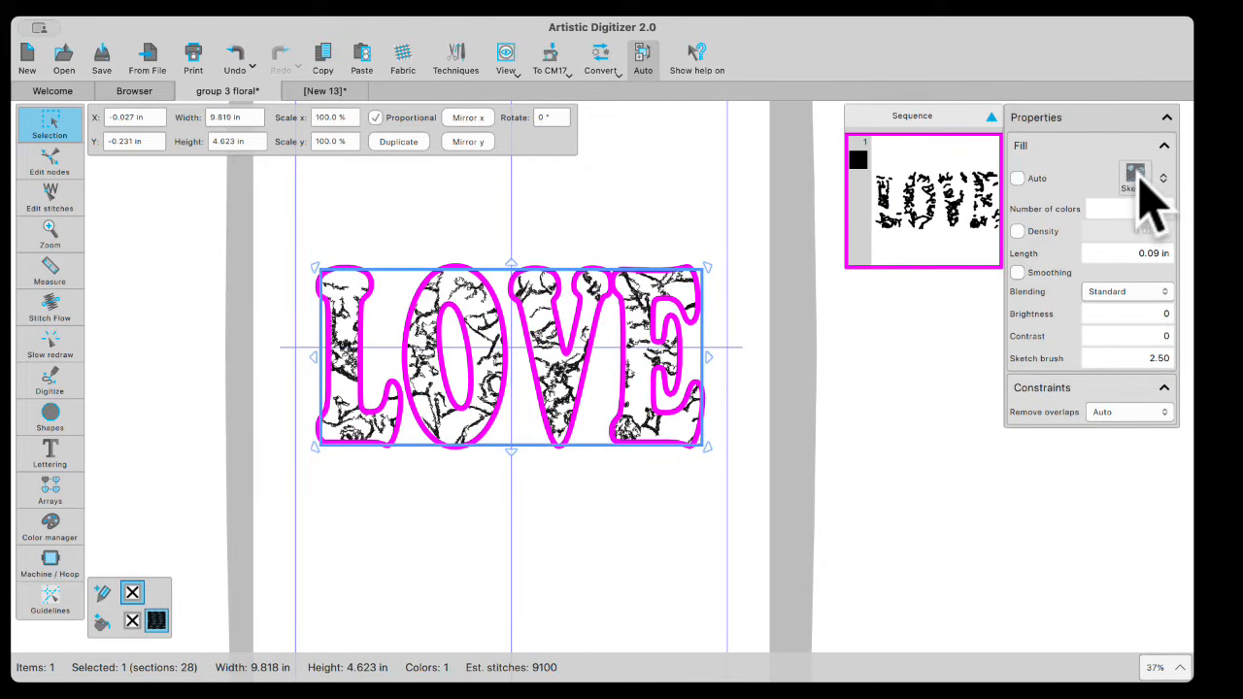
click(1139, 181)
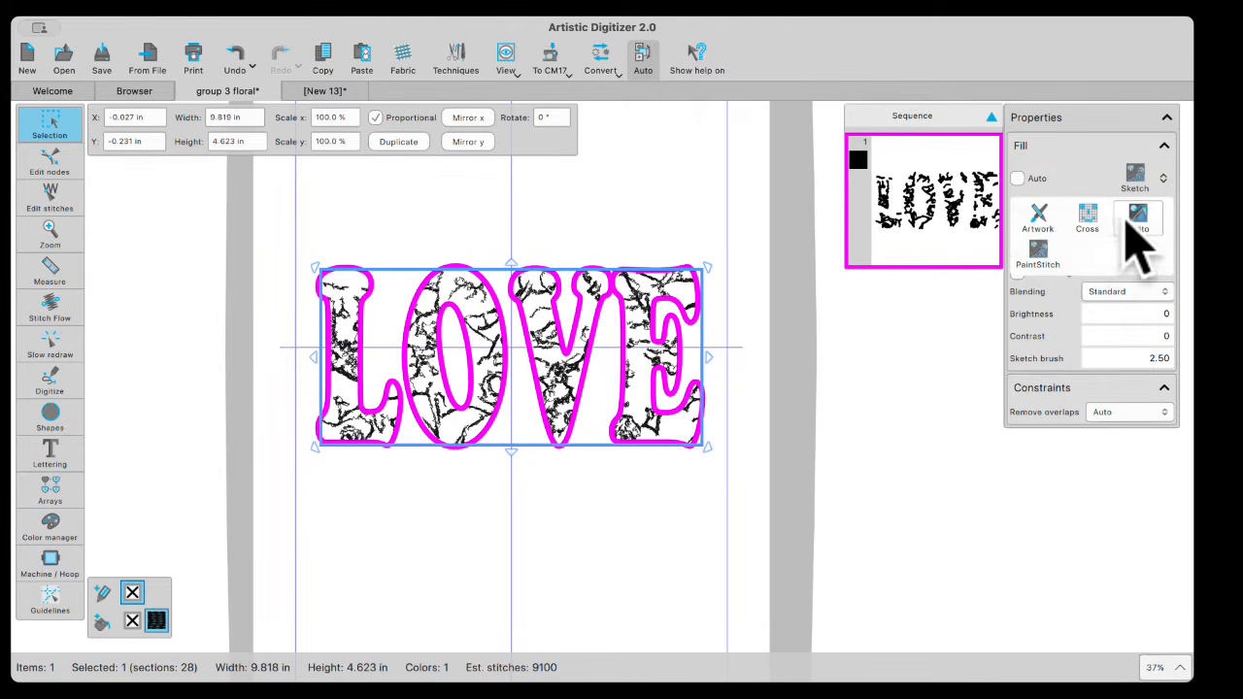
click(1139, 181)
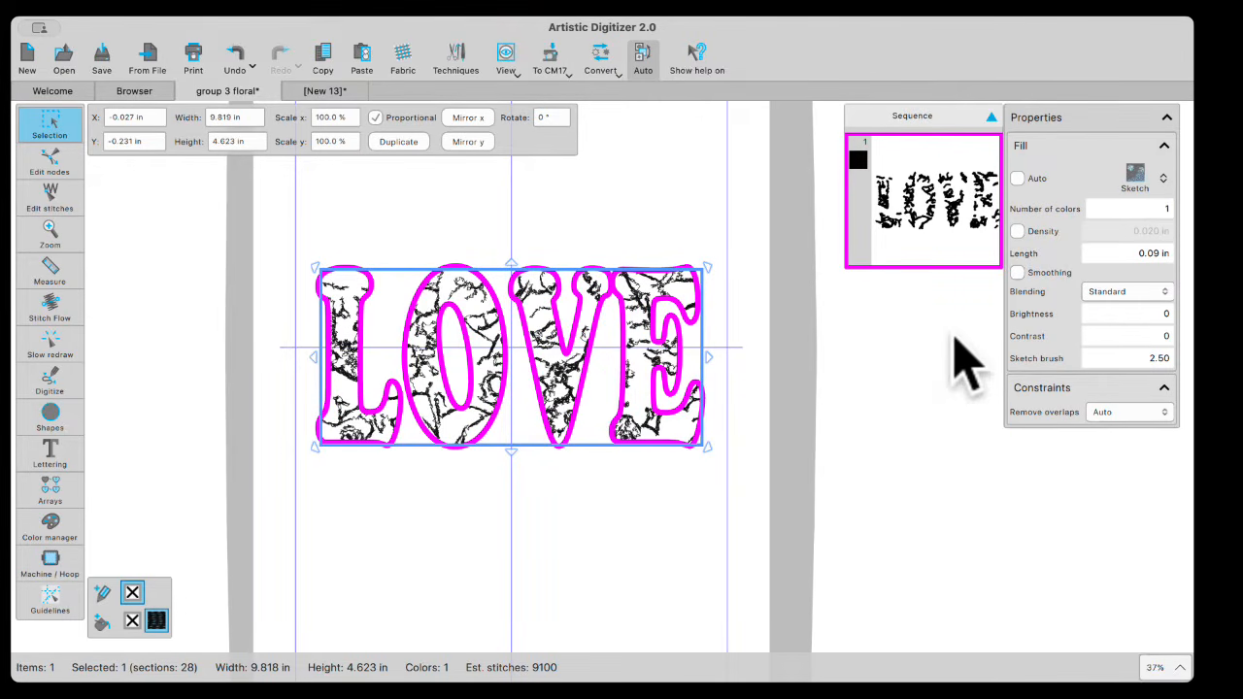
Step: Try the Photo fill on the clipped LOVE design, and change the fill back to PaintStitch
click(1138, 178)
click(1138, 216)
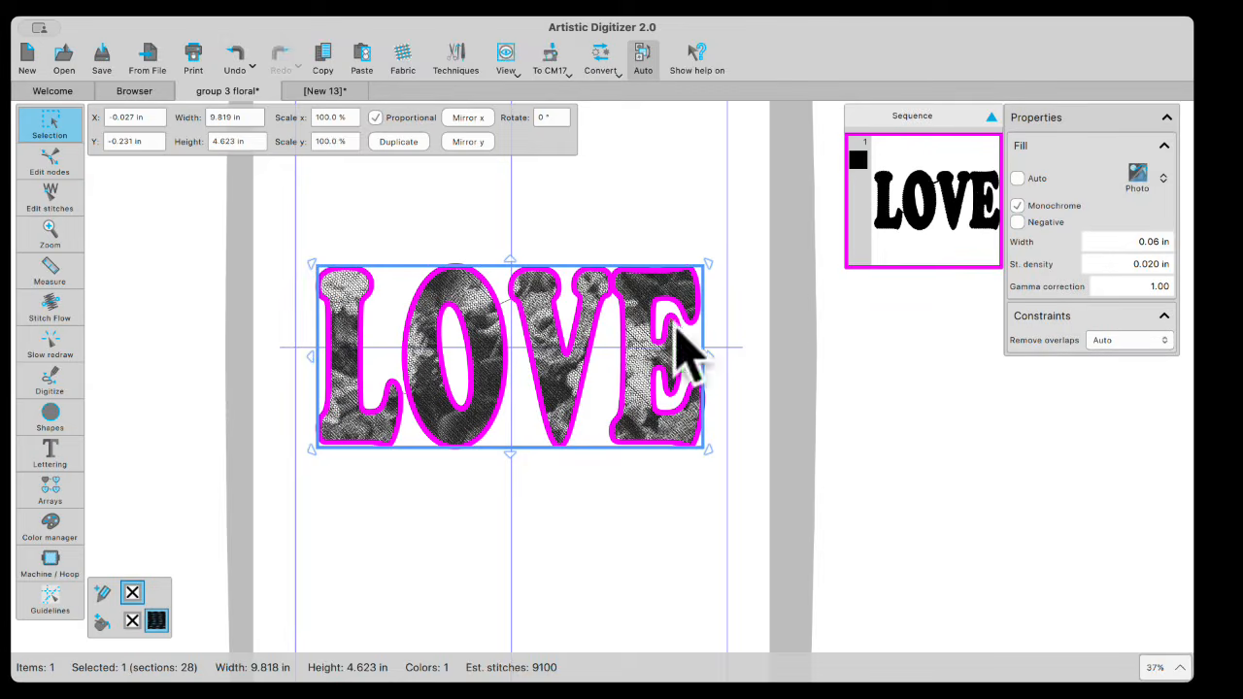
click(1144, 178)
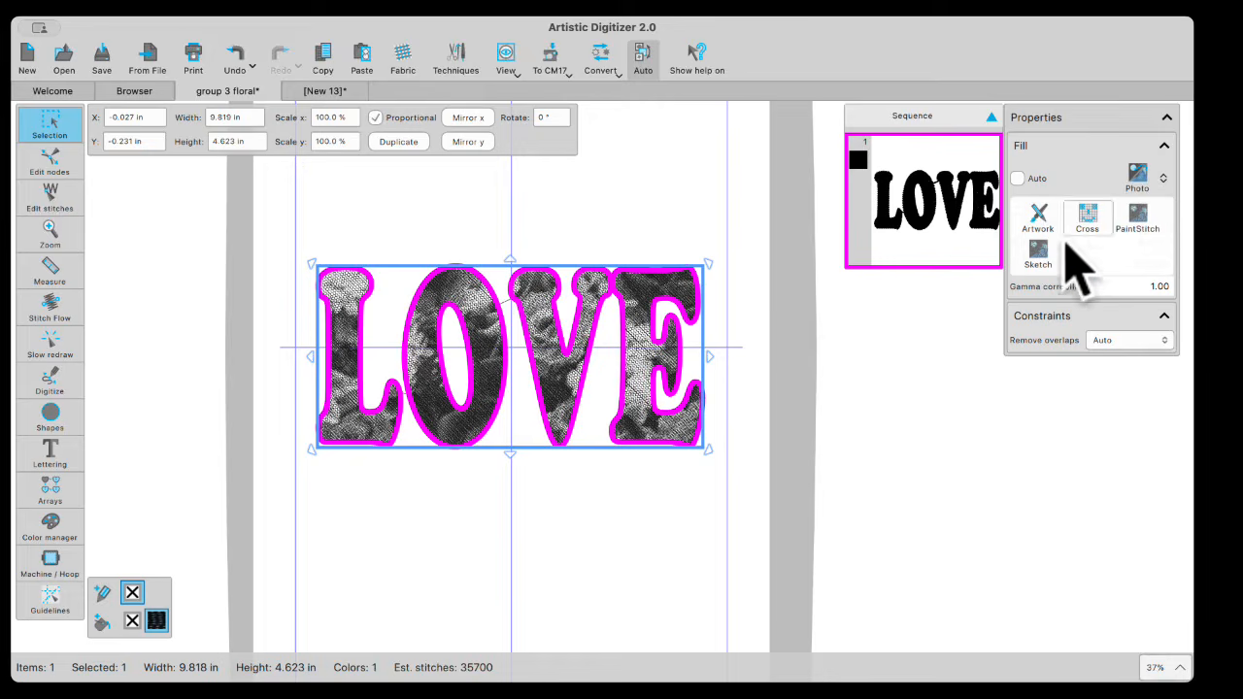
click(1135, 225)
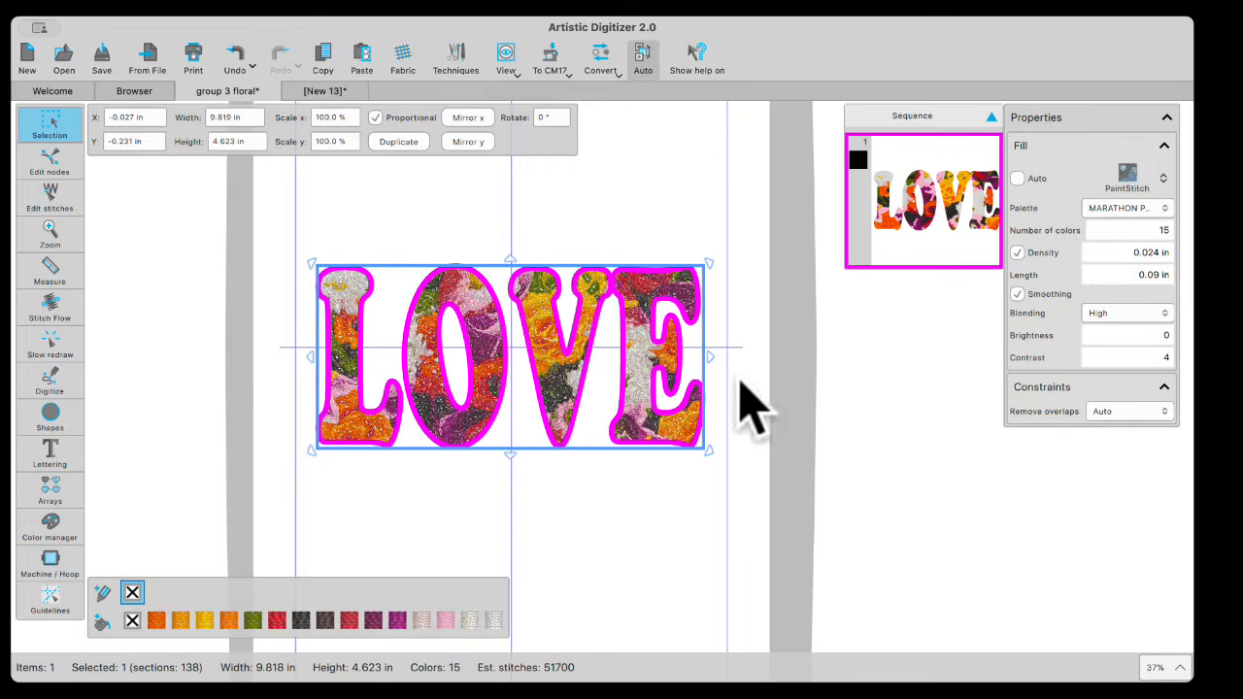
click(665, 518)
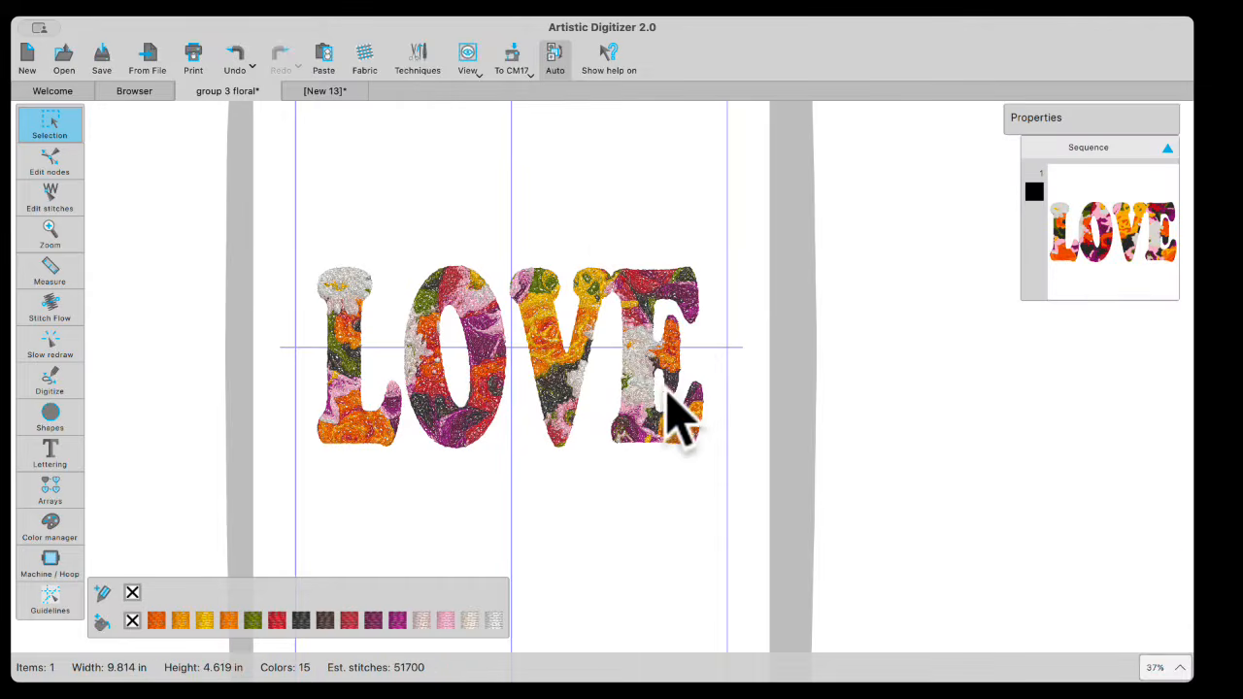
click(644, 434)
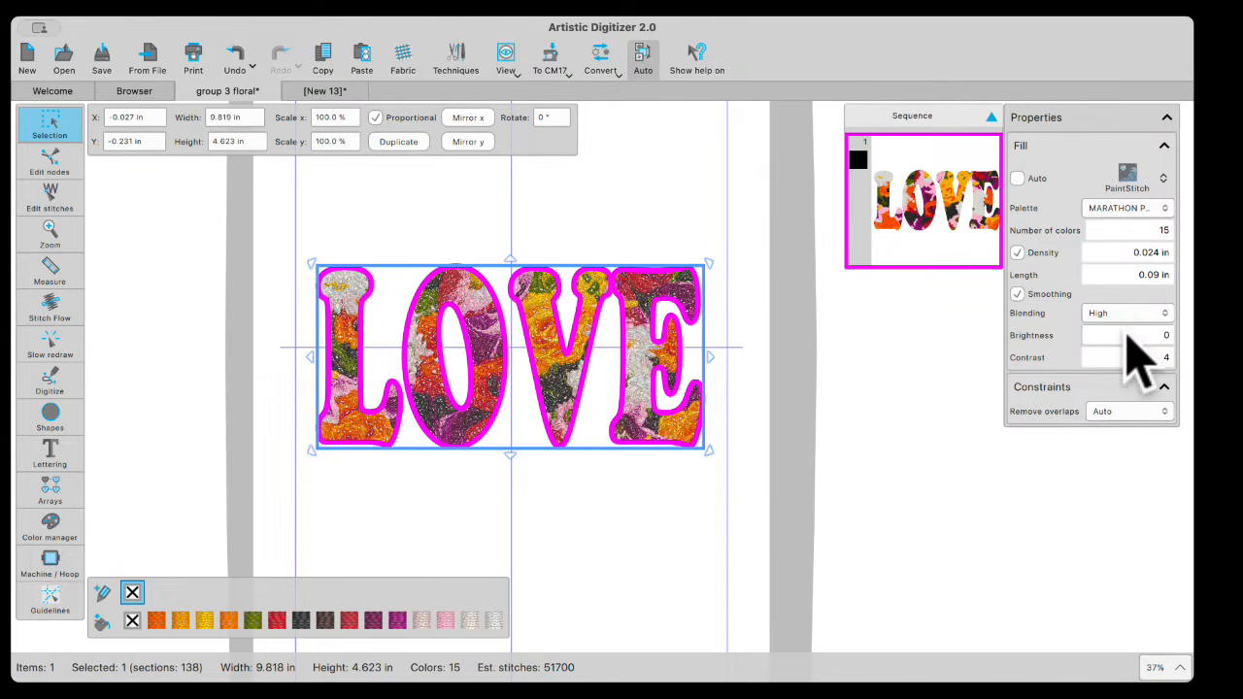
click(584, 510)
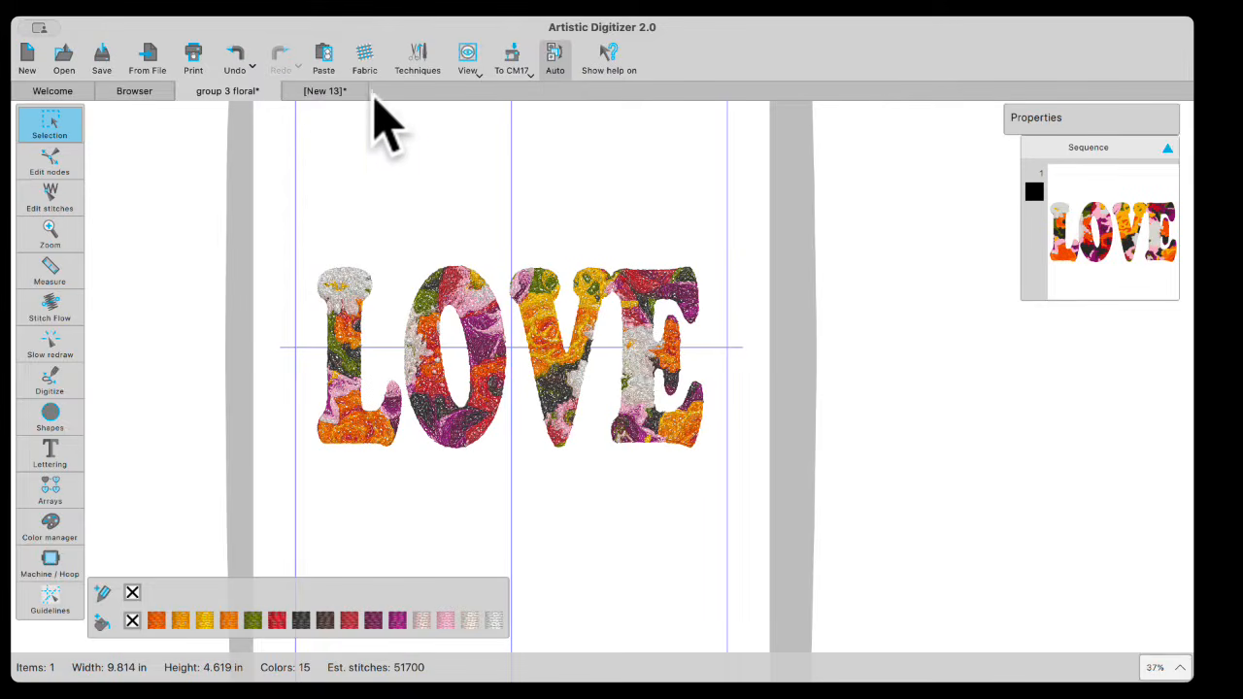
click(341, 281)
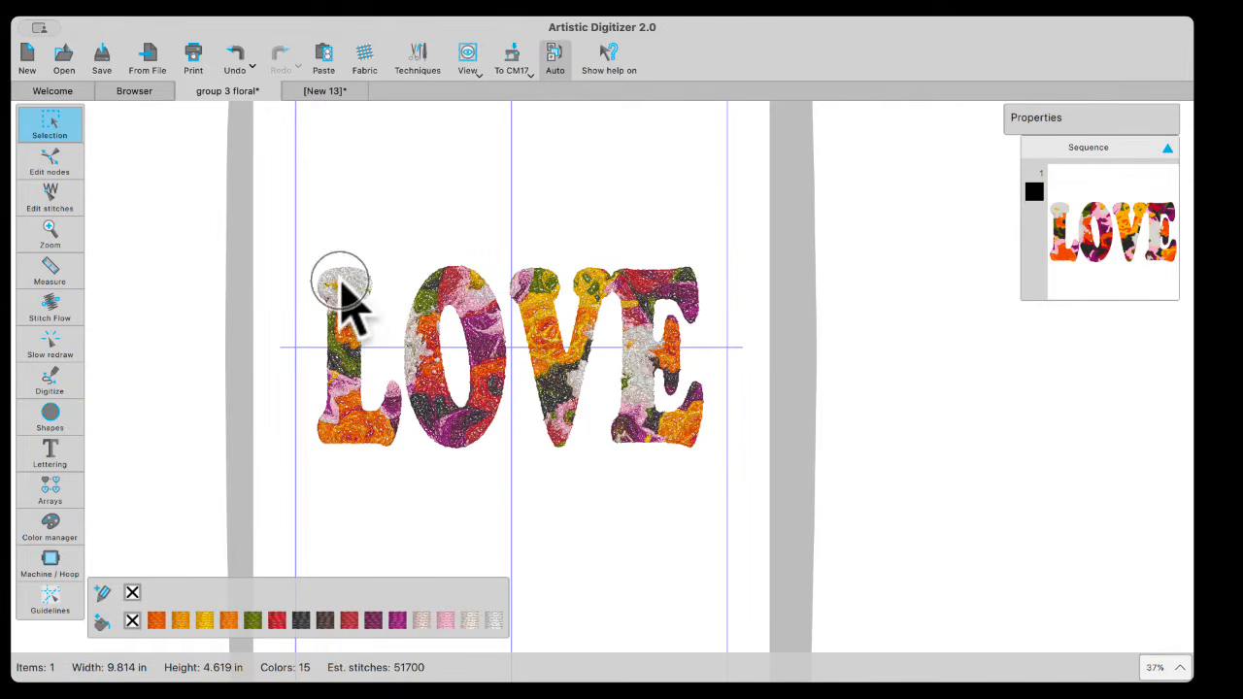
Step: Switch to the New 13 document and change the floral rectangle's fill from PaintStitch to Sketch
click(322, 53)
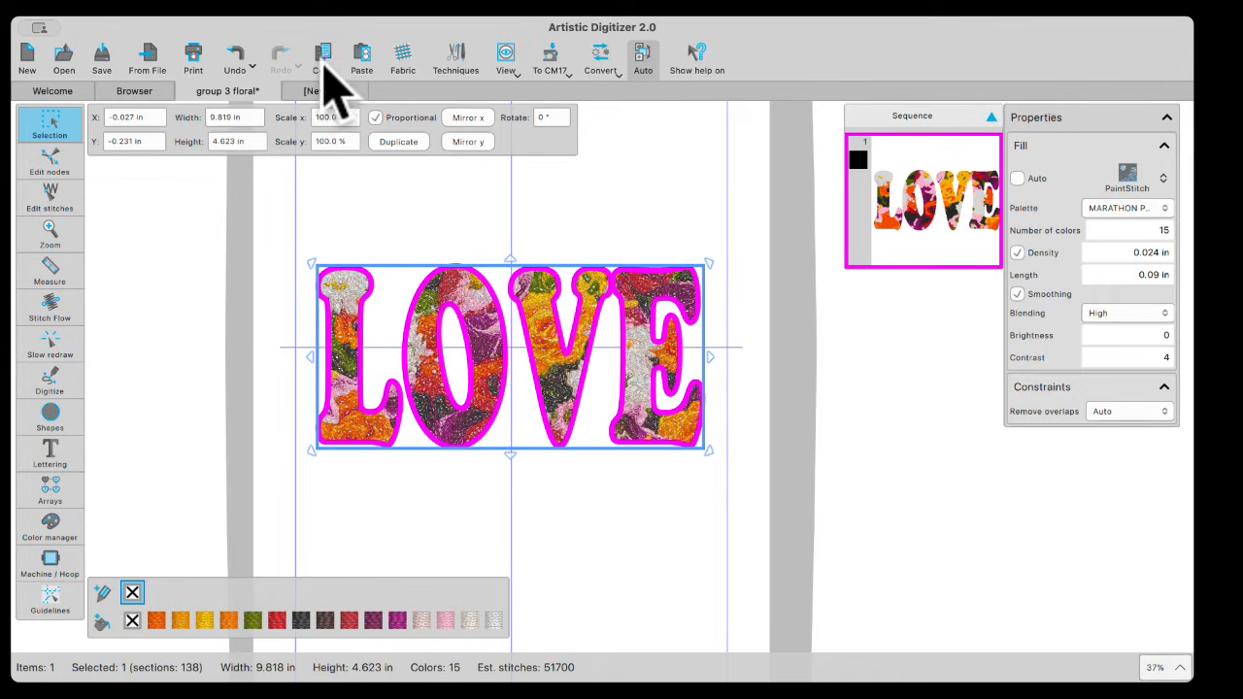
click(321, 91)
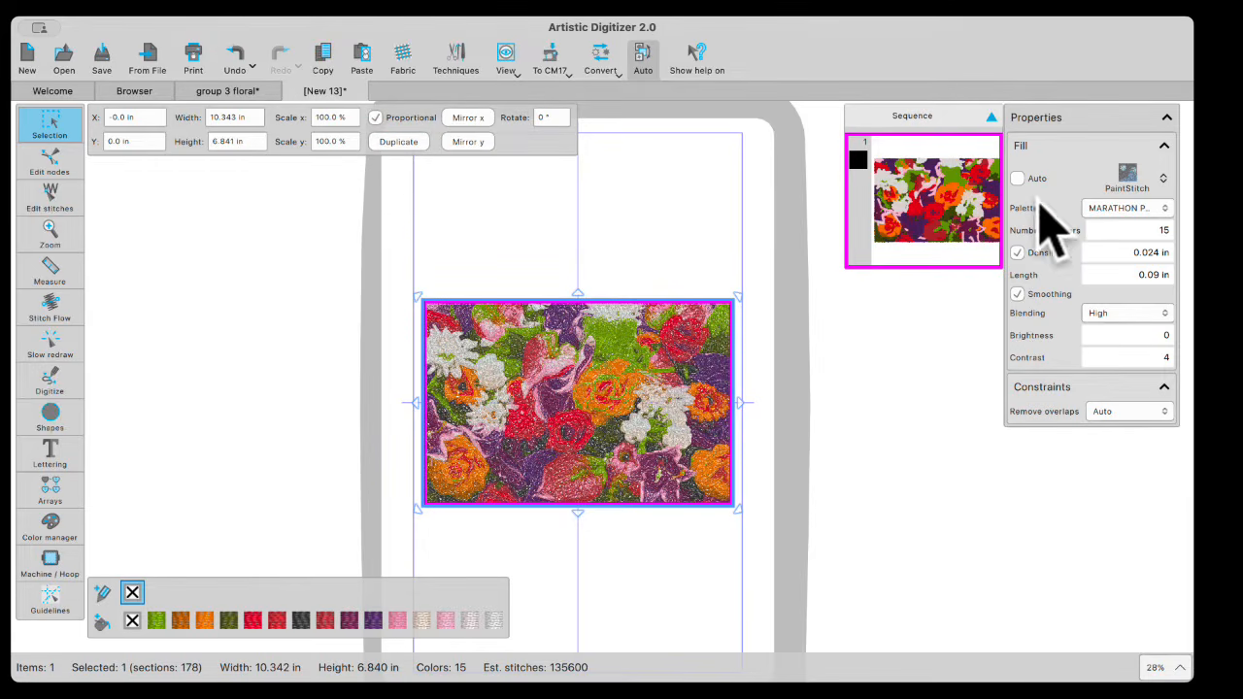
click(1129, 177)
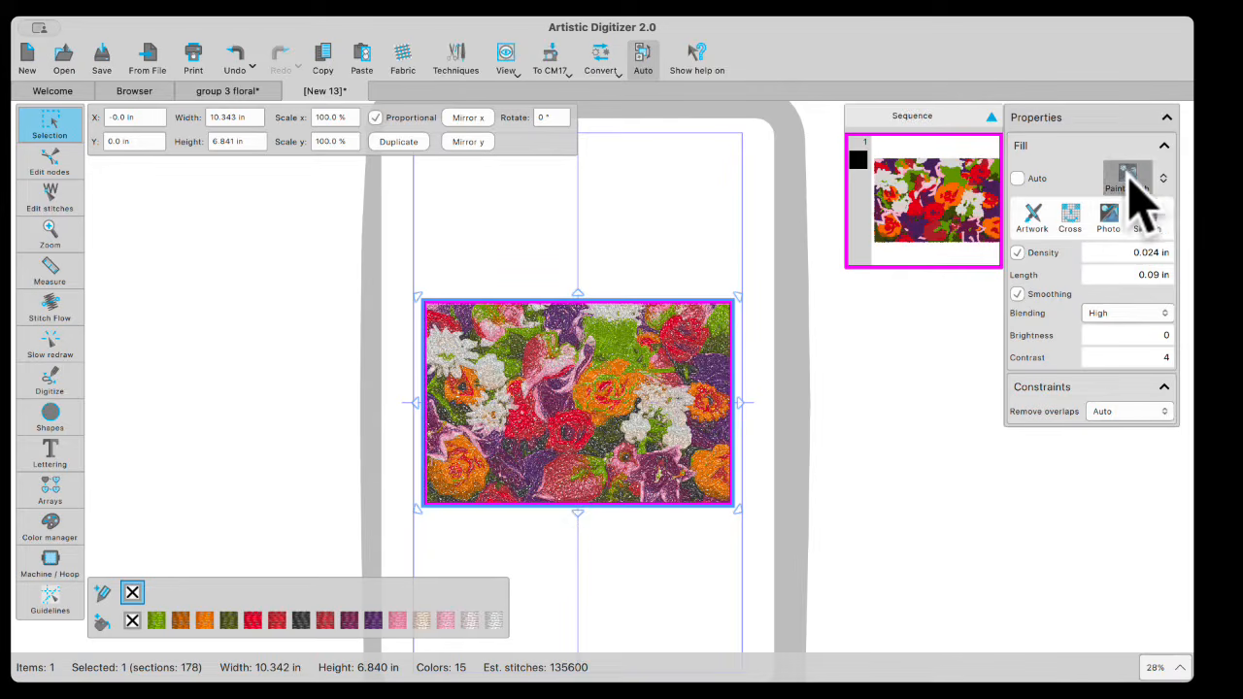
click(1149, 217)
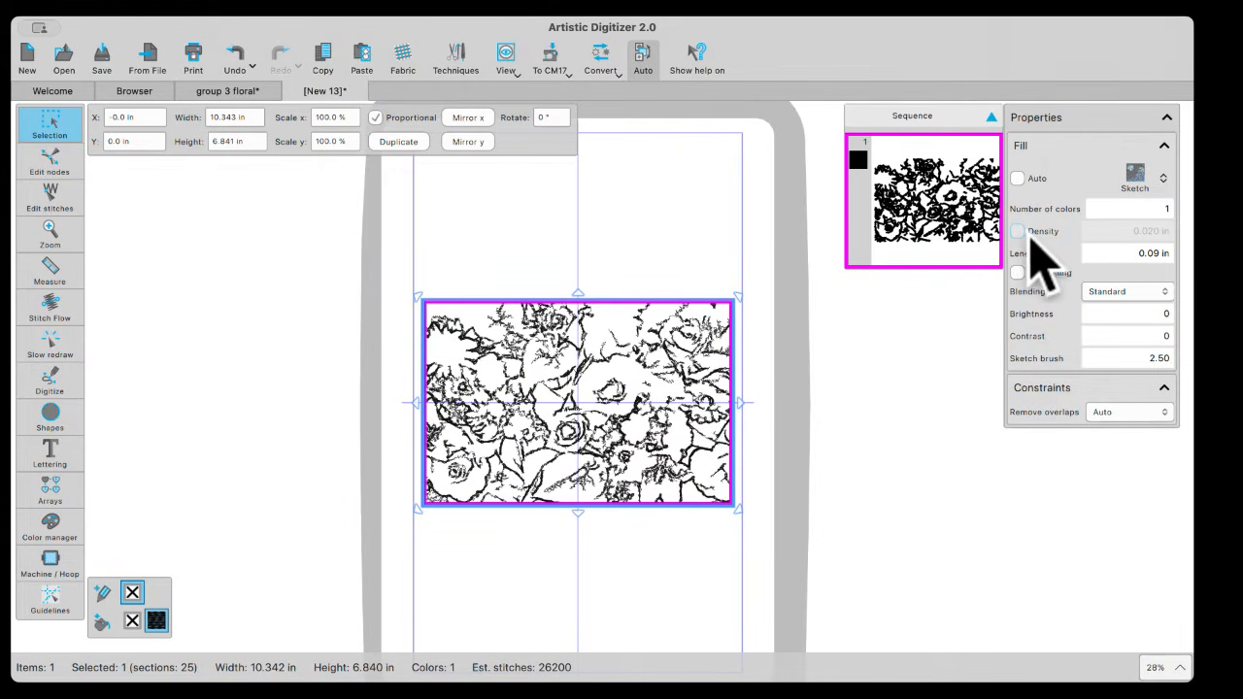
Step: Enable density for the floral Sketch fill and try values of 0.018, 0.022 and 0.030 in
click(1026, 234)
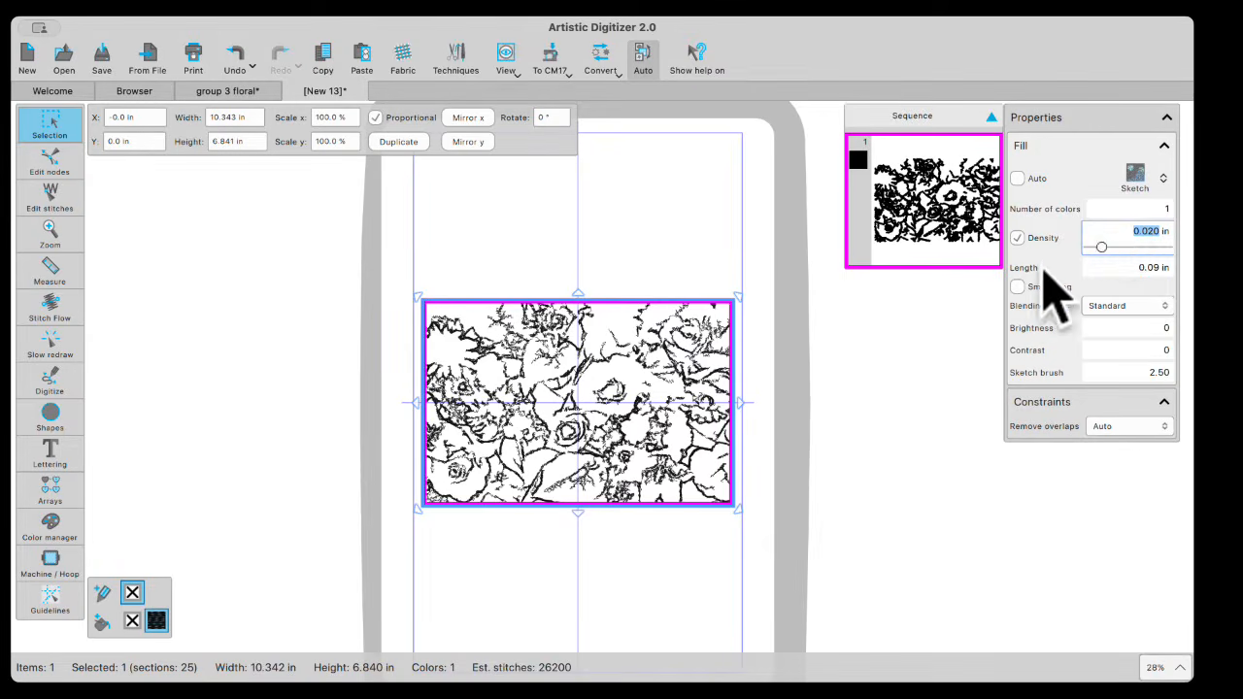
drag(1101, 243, 1096, 243)
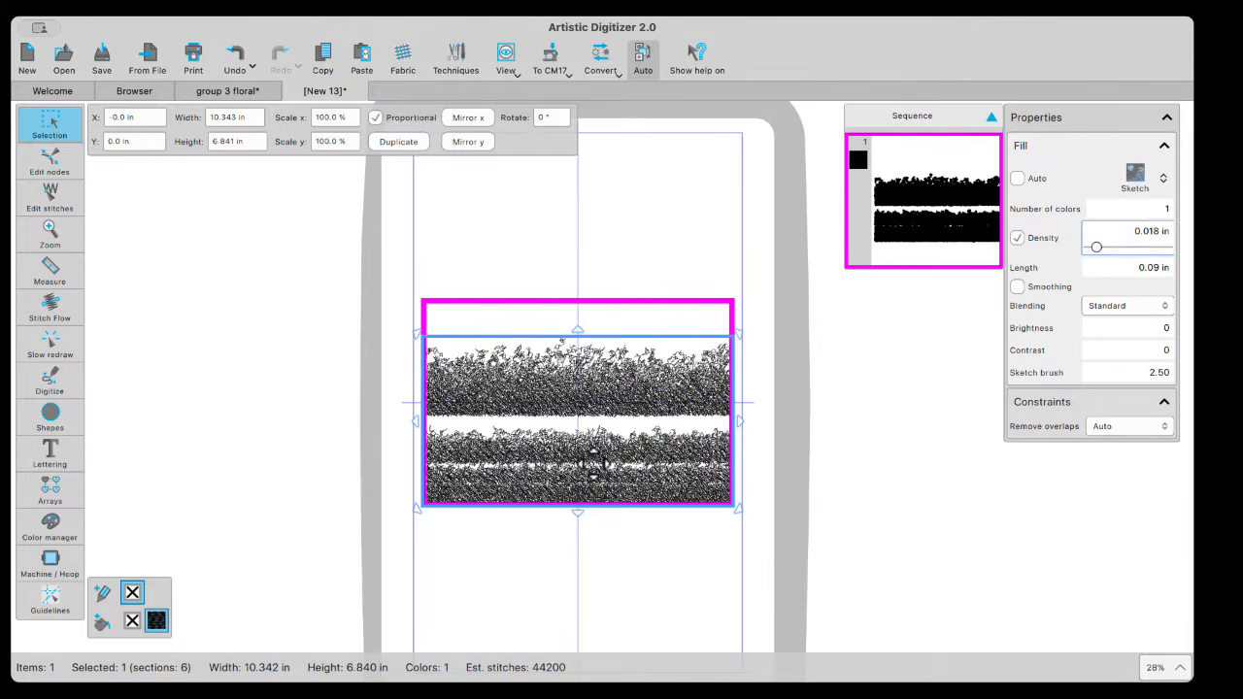
scroll(594, 465, up, 2)
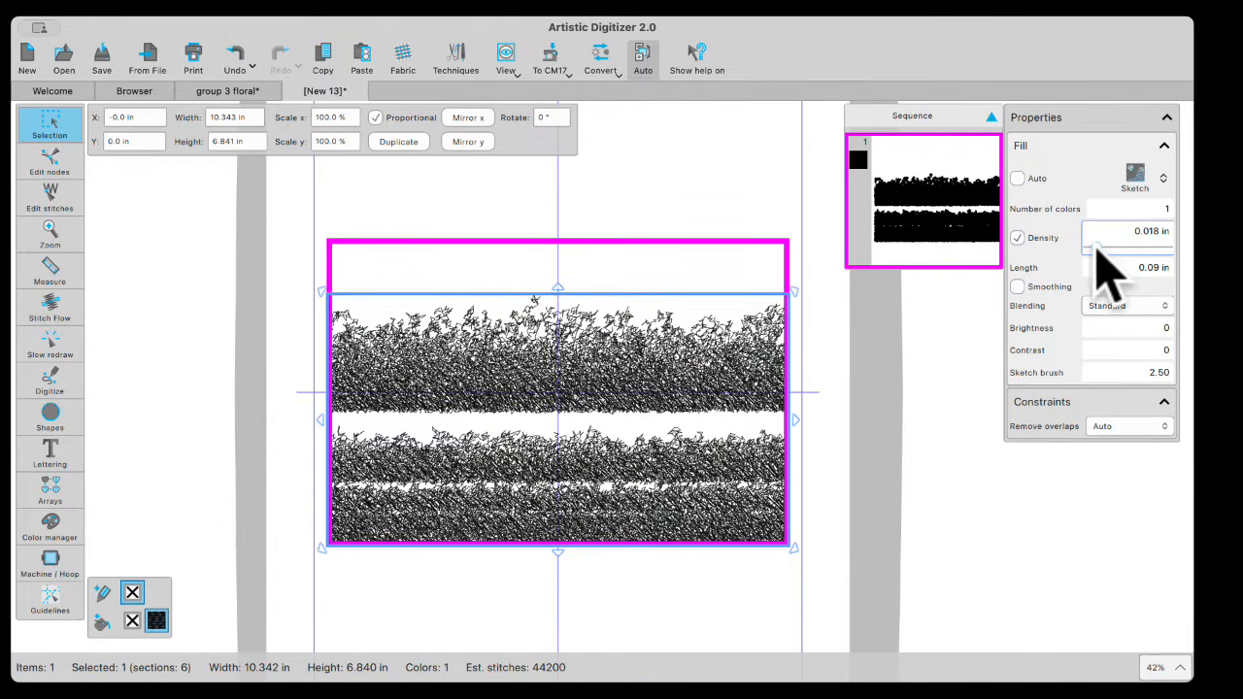
drag(1100, 245, 1110, 251)
drag(1112, 250, 1135, 248)
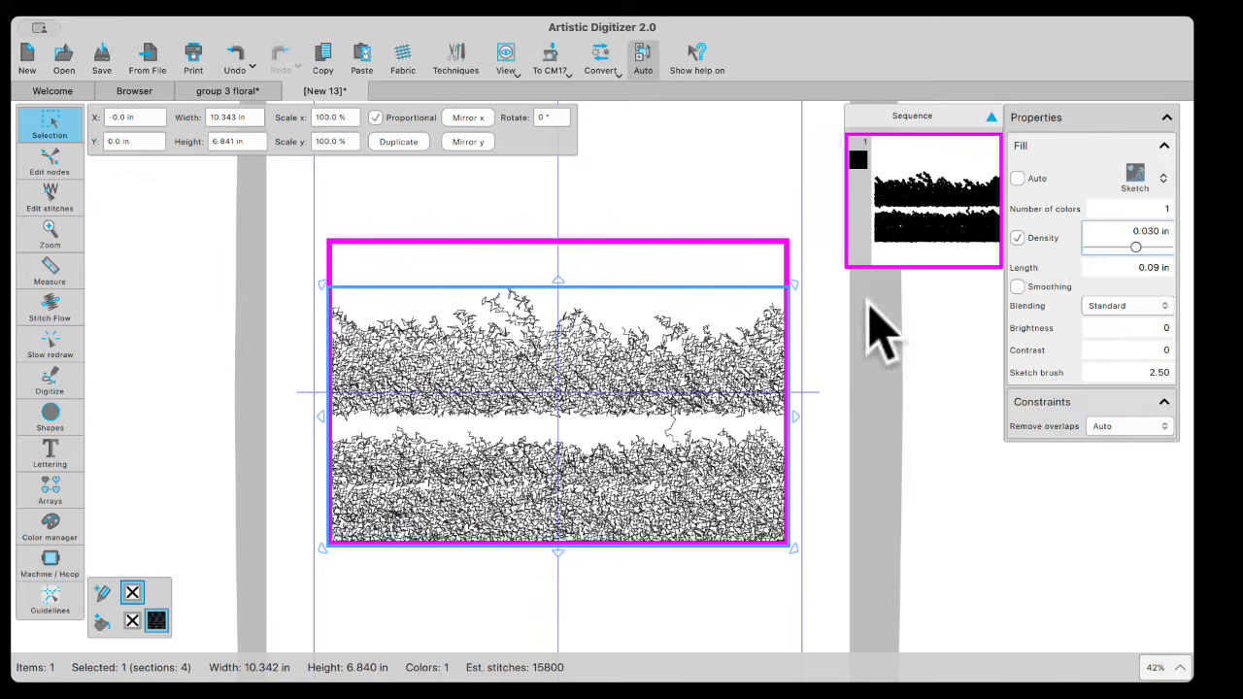
Step: Undo the density changes and the Sketch fill on the floral rectangle in New 13
click(236, 51)
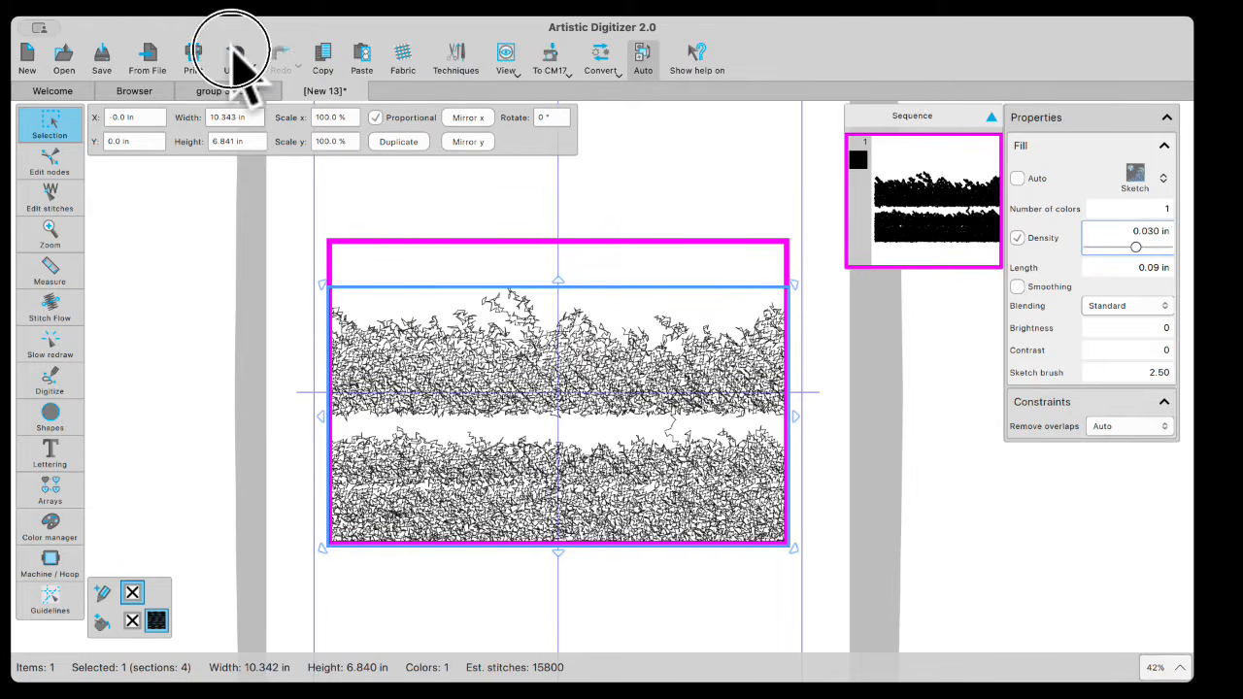
click(236, 52)
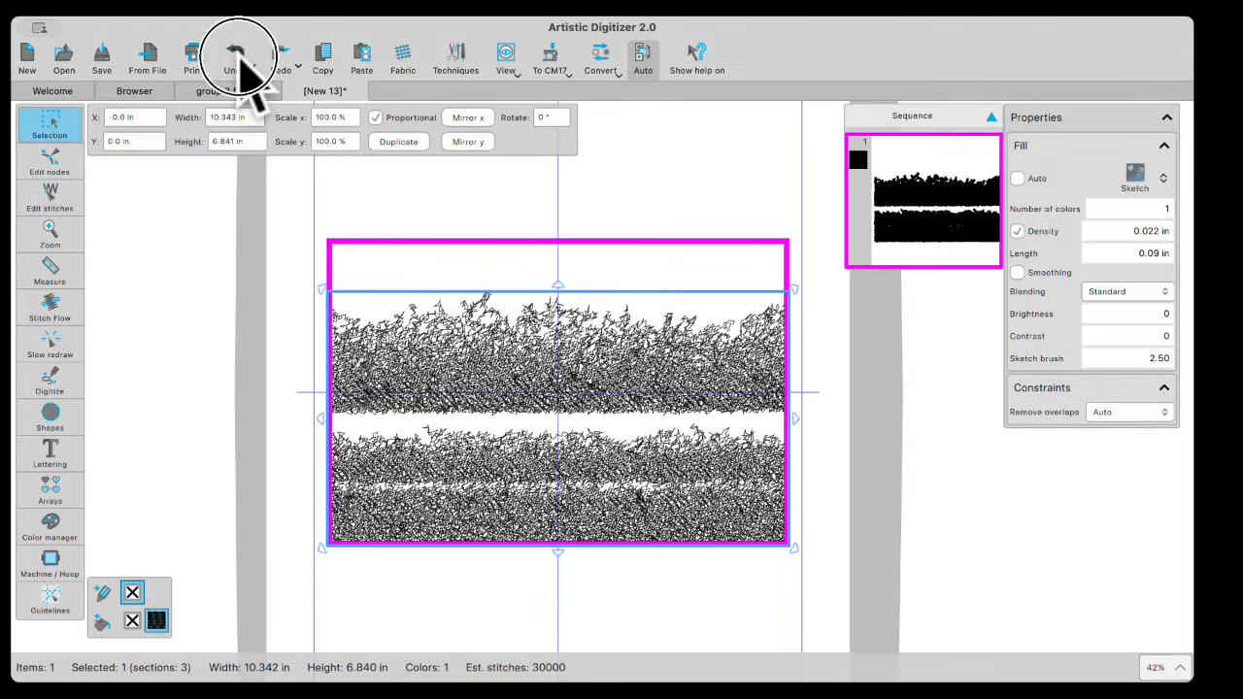
click(239, 58)
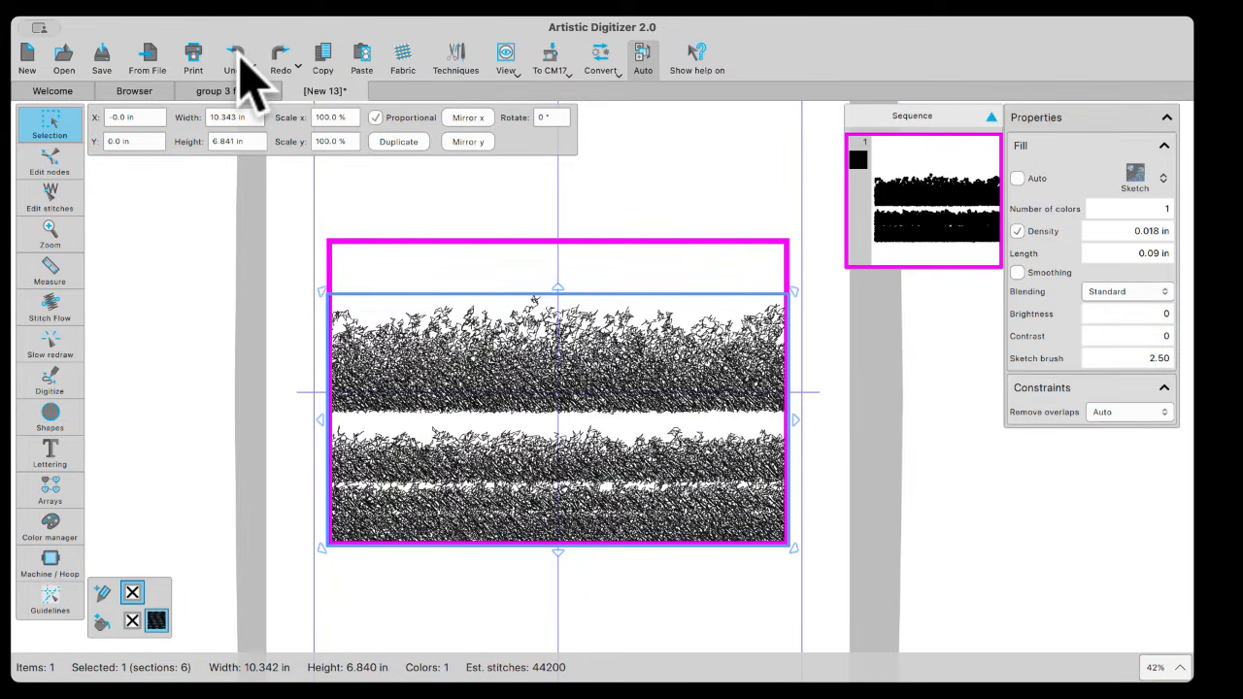
click(239, 58)
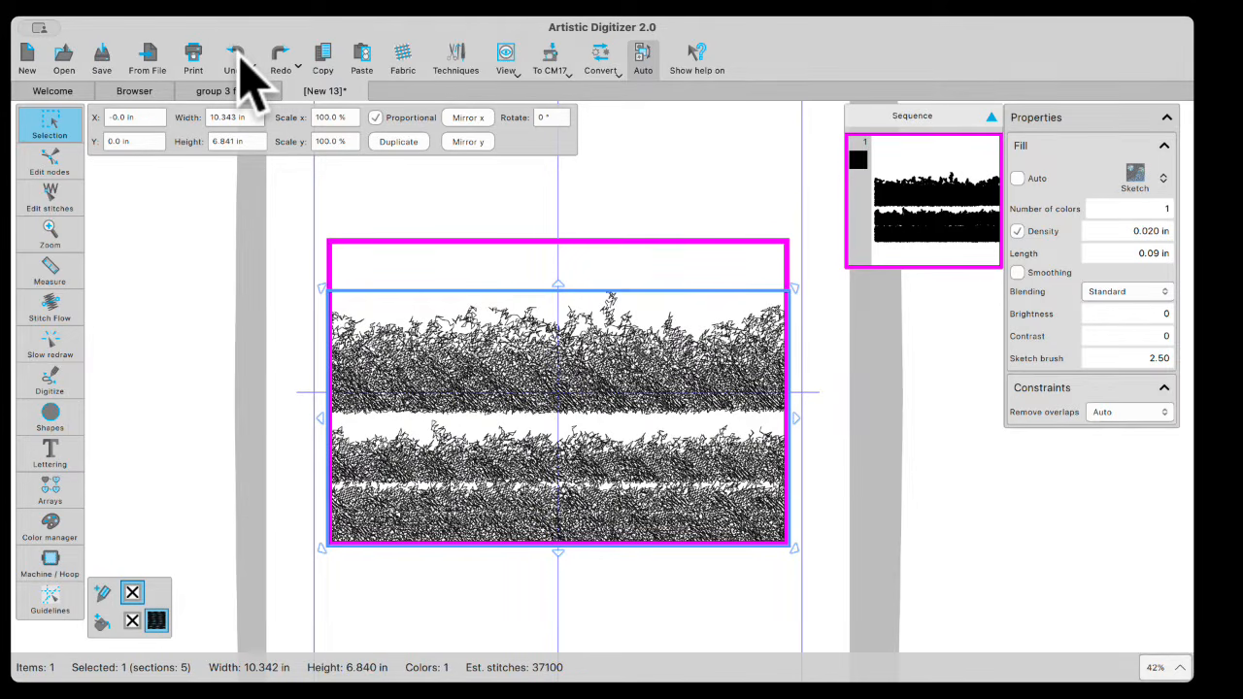
click(239, 58)
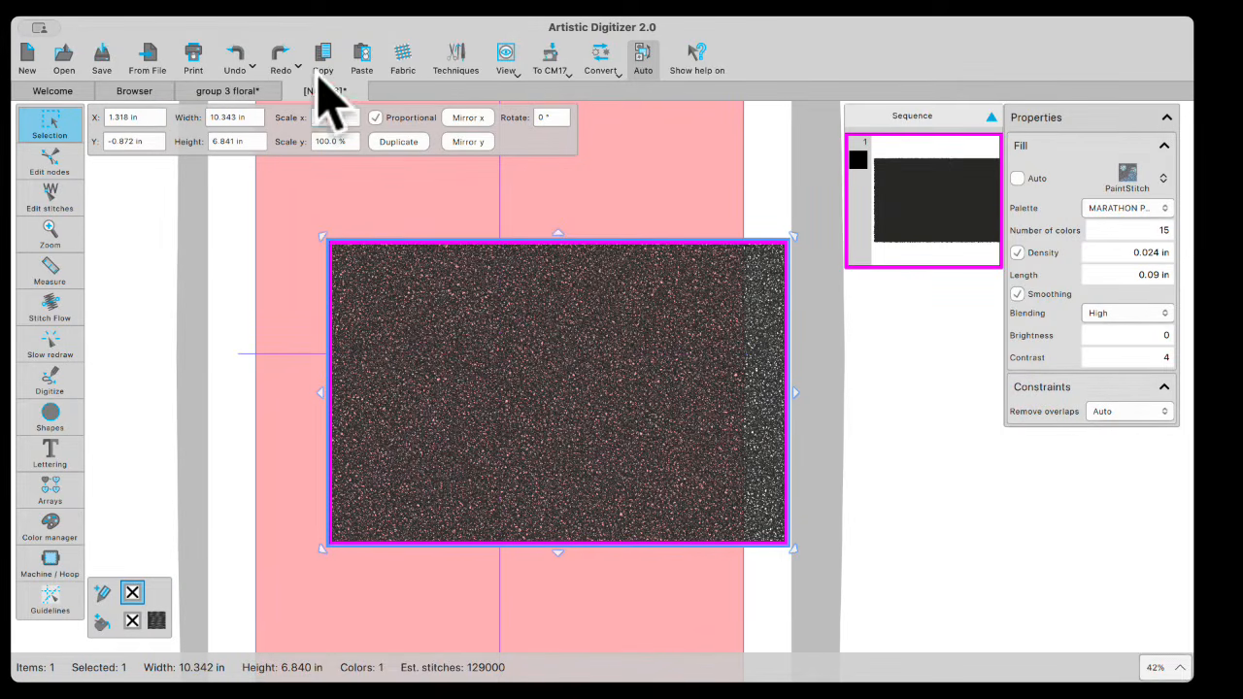
Step: Close the New 13 document and return to the group 3 floral document
click(290, 90)
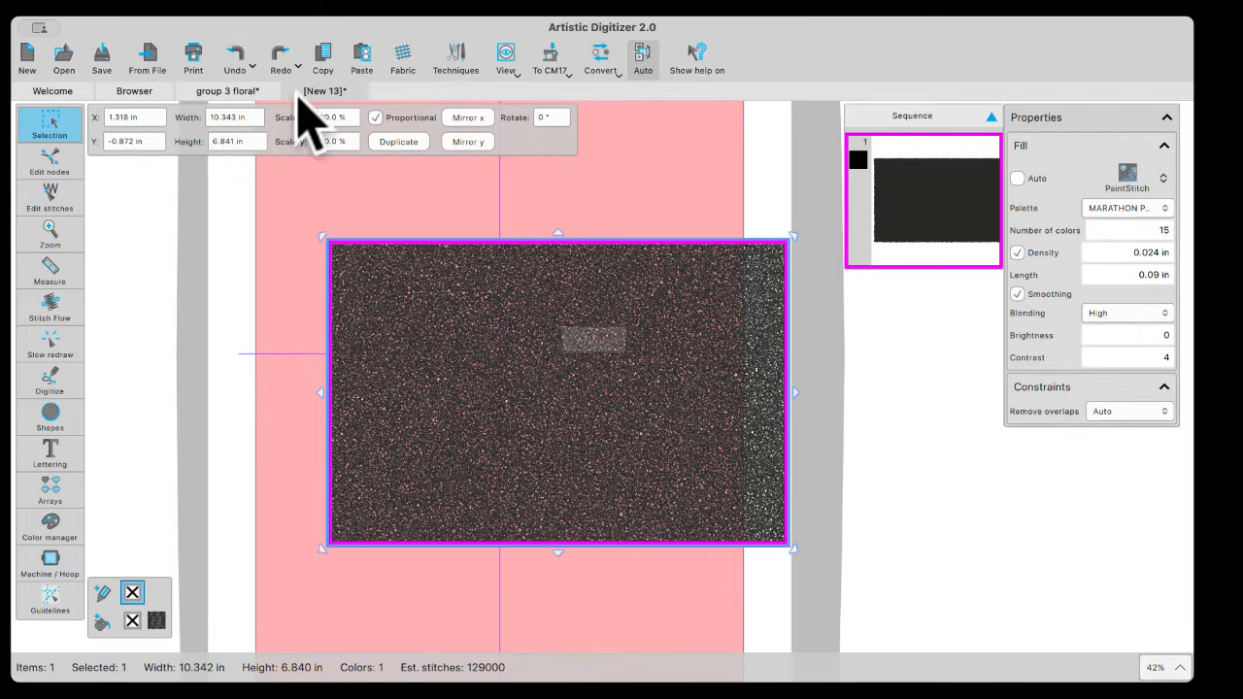
click(549, 378)
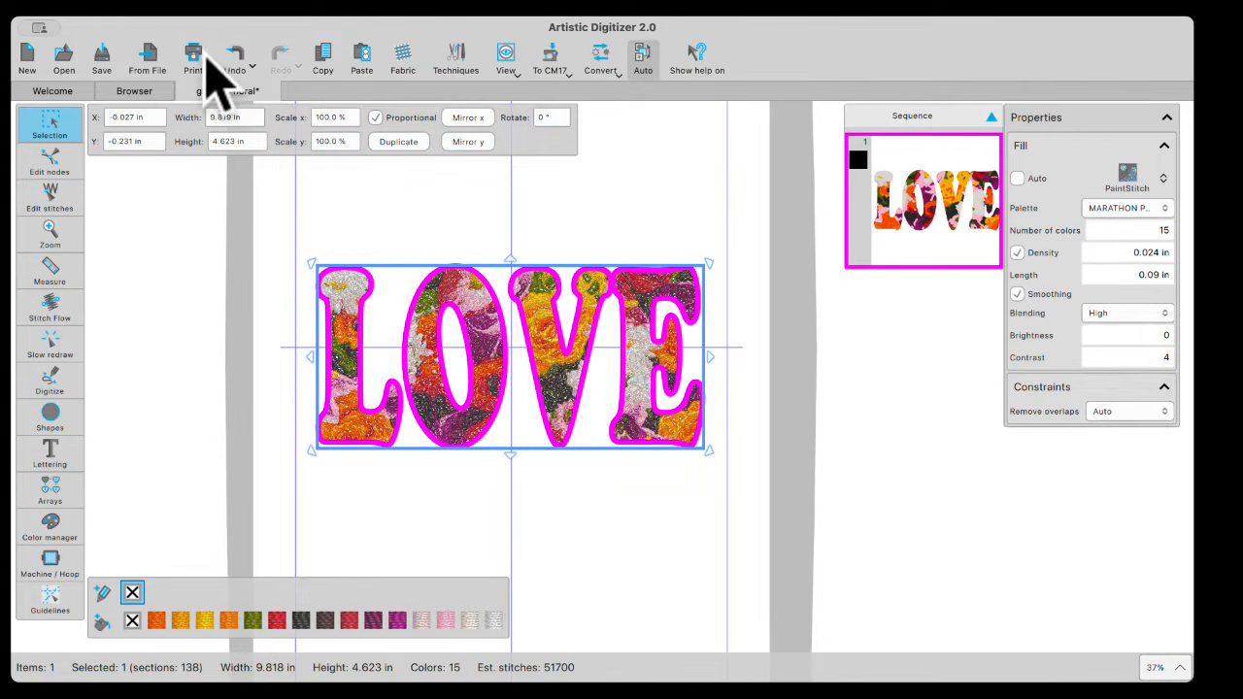
Step: Undo the fill trials, the clipping and the widening of the LOVE lettering in the group 3 floral document
click(236, 54)
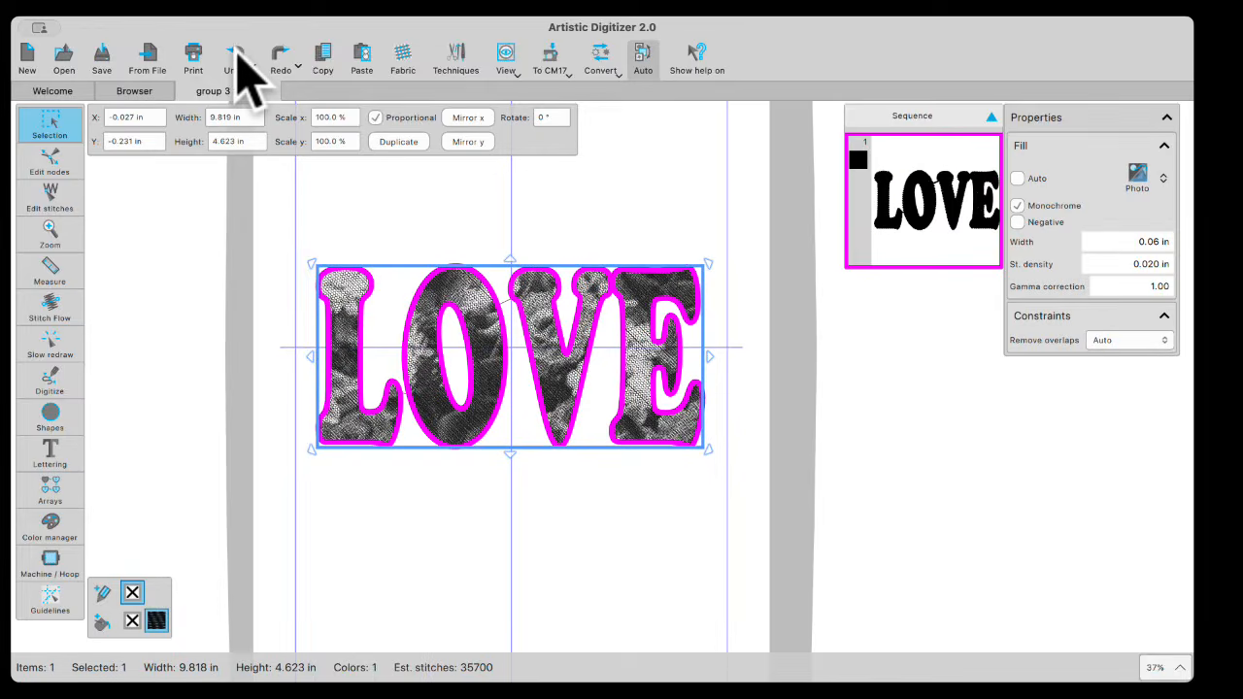
click(236, 53)
click(236, 54)
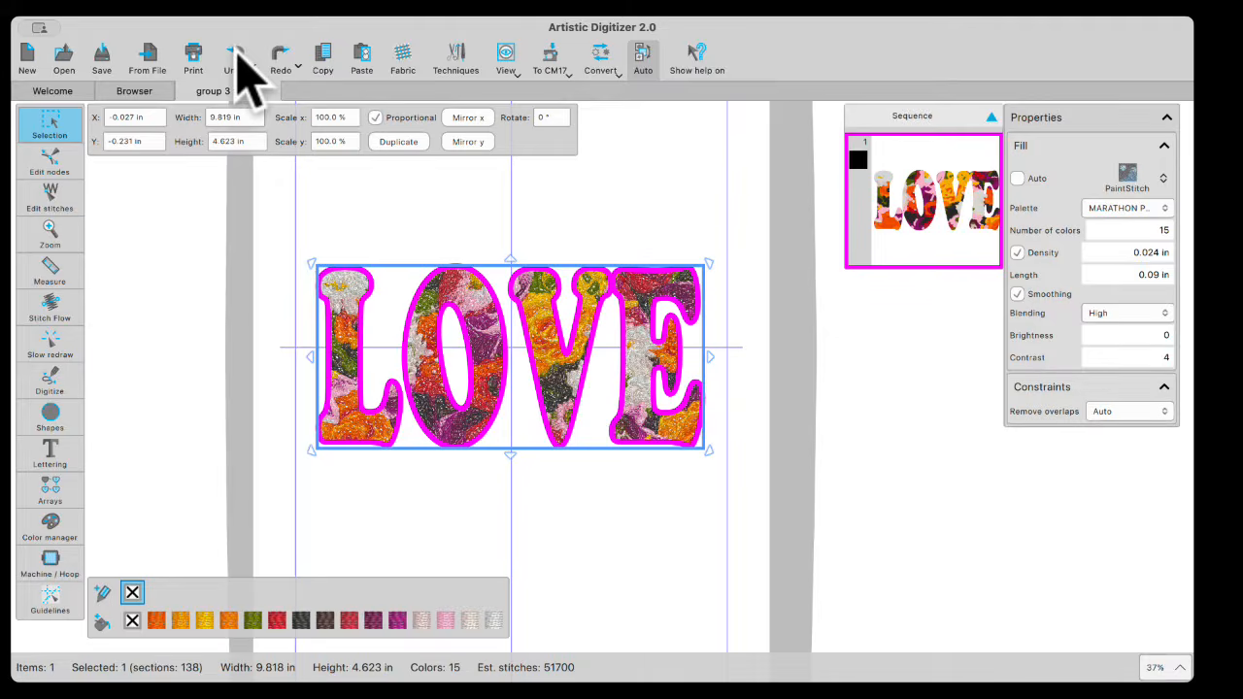
click(236, 54)
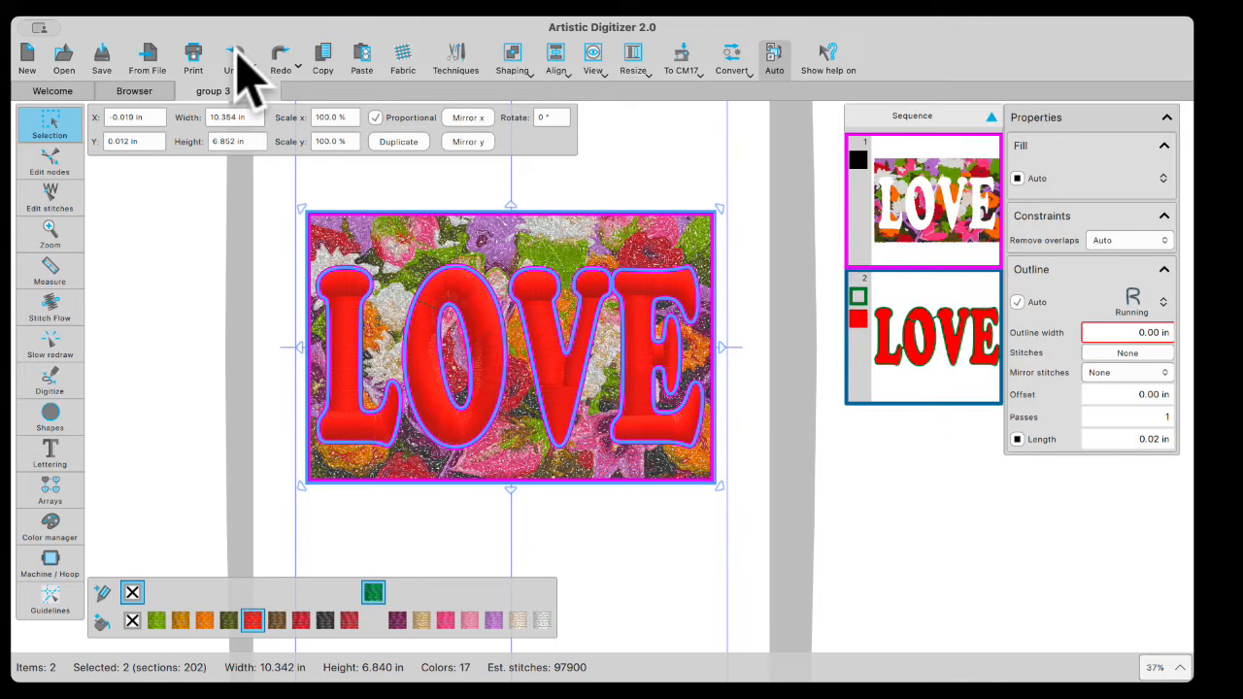
click(236, 54)
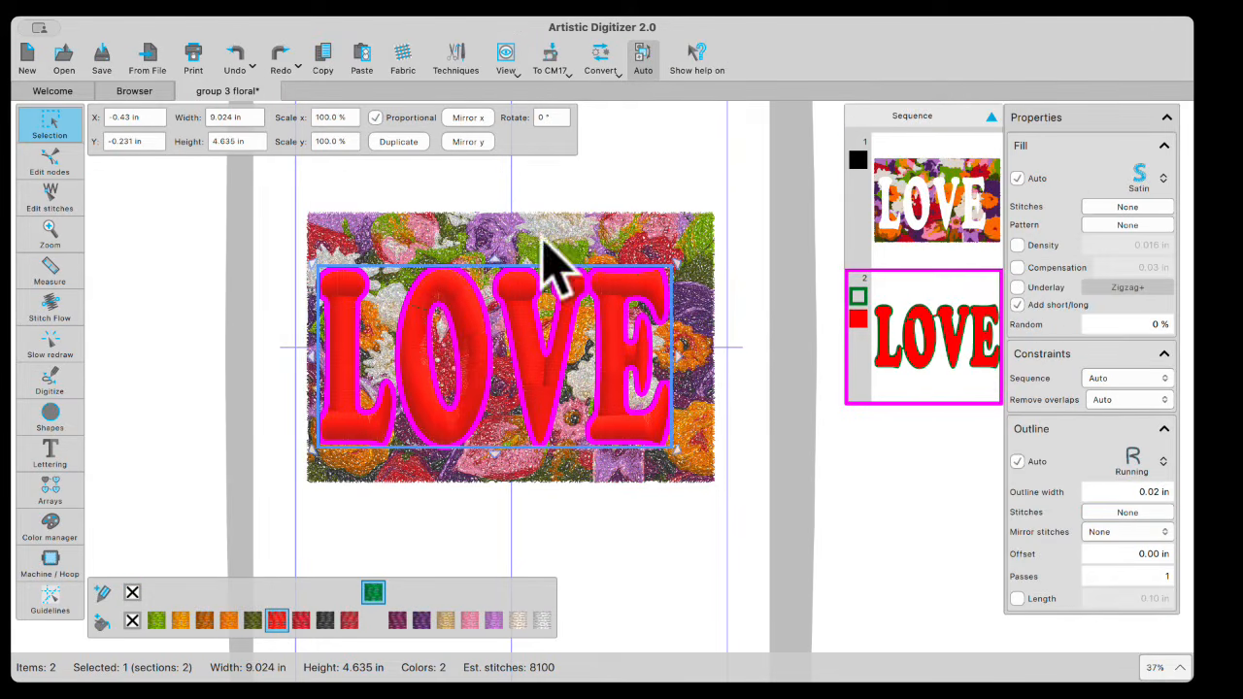
Step: Delete the LOVE lettering so that only the floral PaintStitch rectangle remains
key(BackSpace)
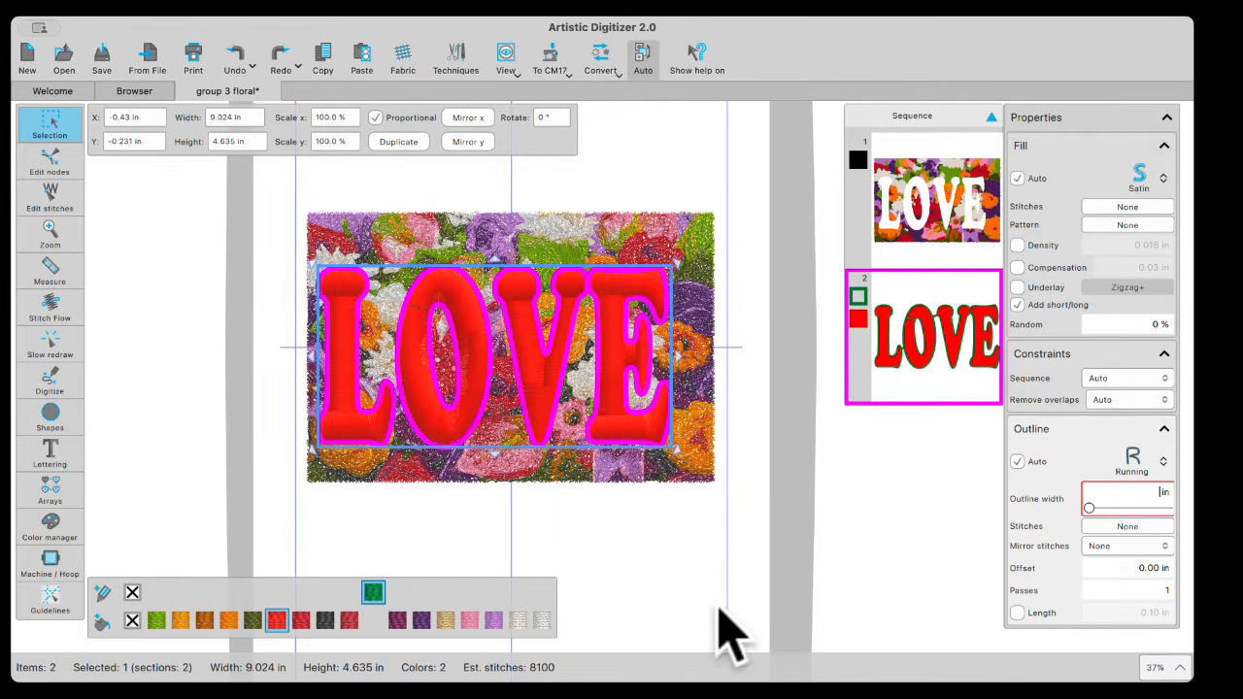
click(635, 602)
click(1148, 405)
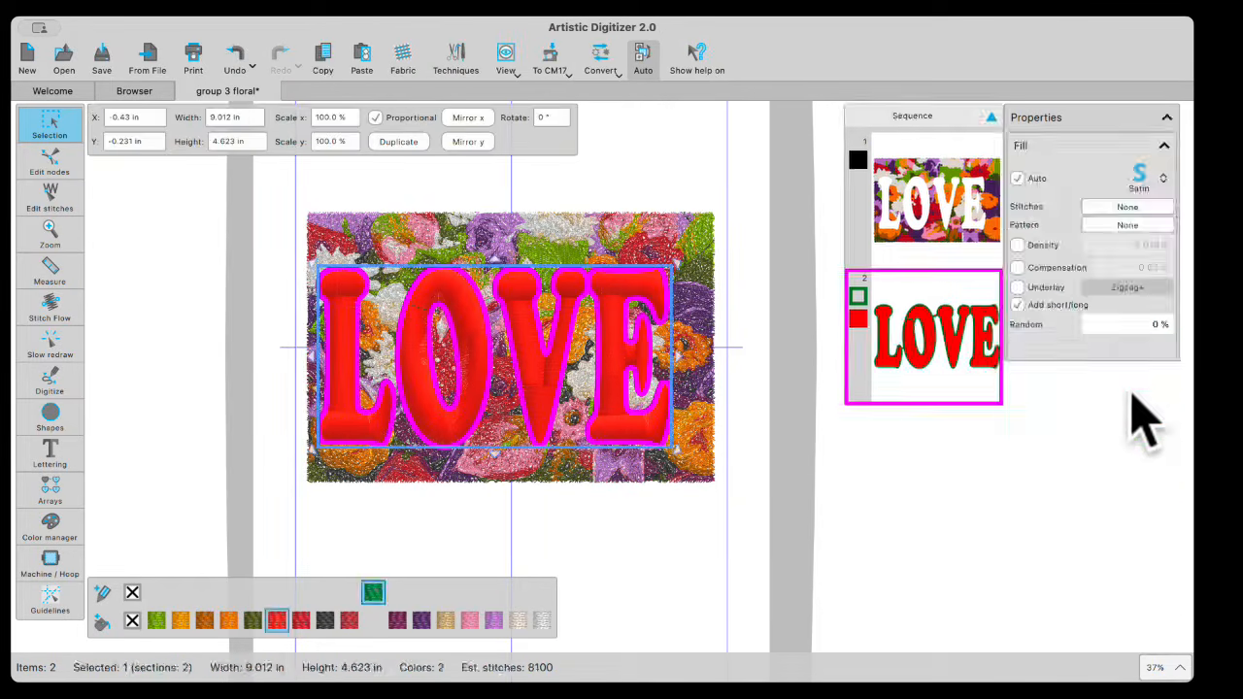
key(Delete)
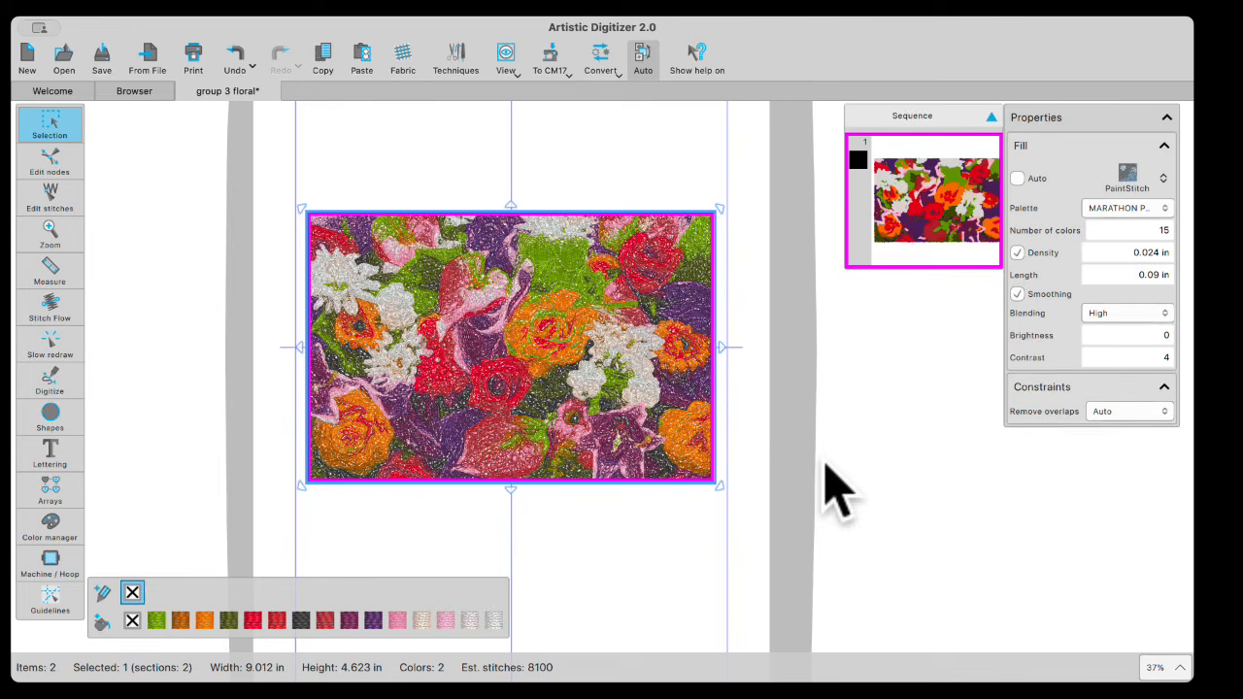
Step: Copy the floral PaintStitch rectangle into a new document
click(496, 357)
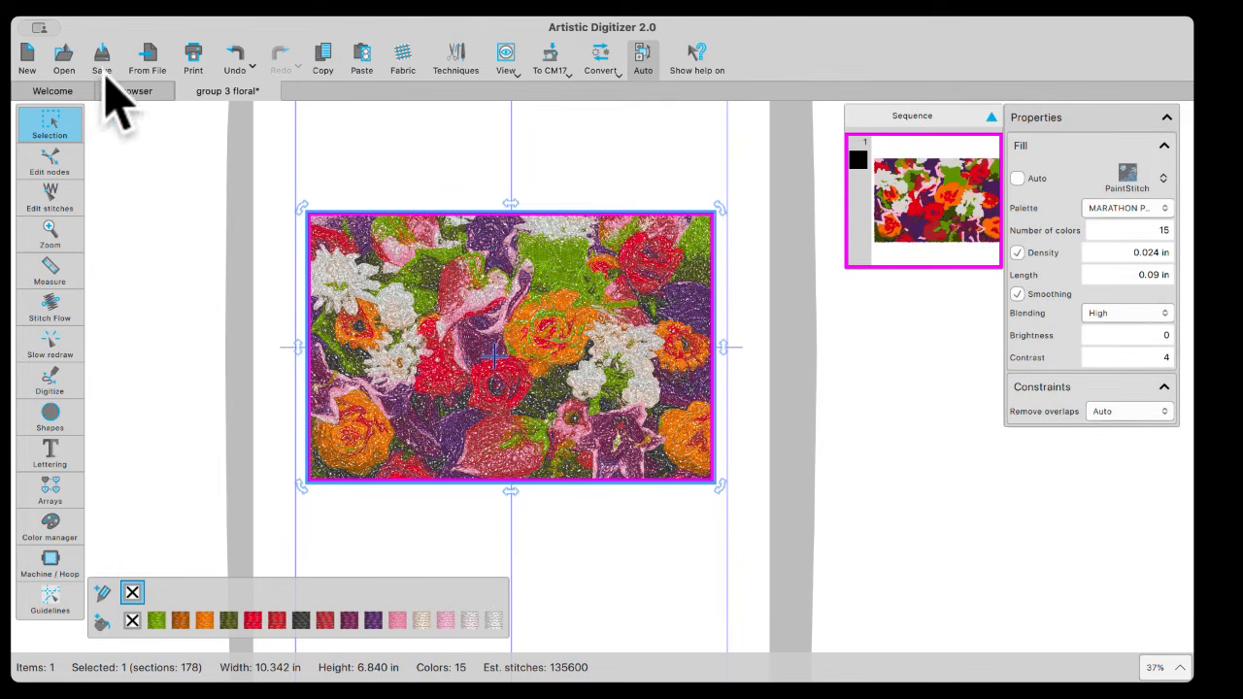
click(45, 58)
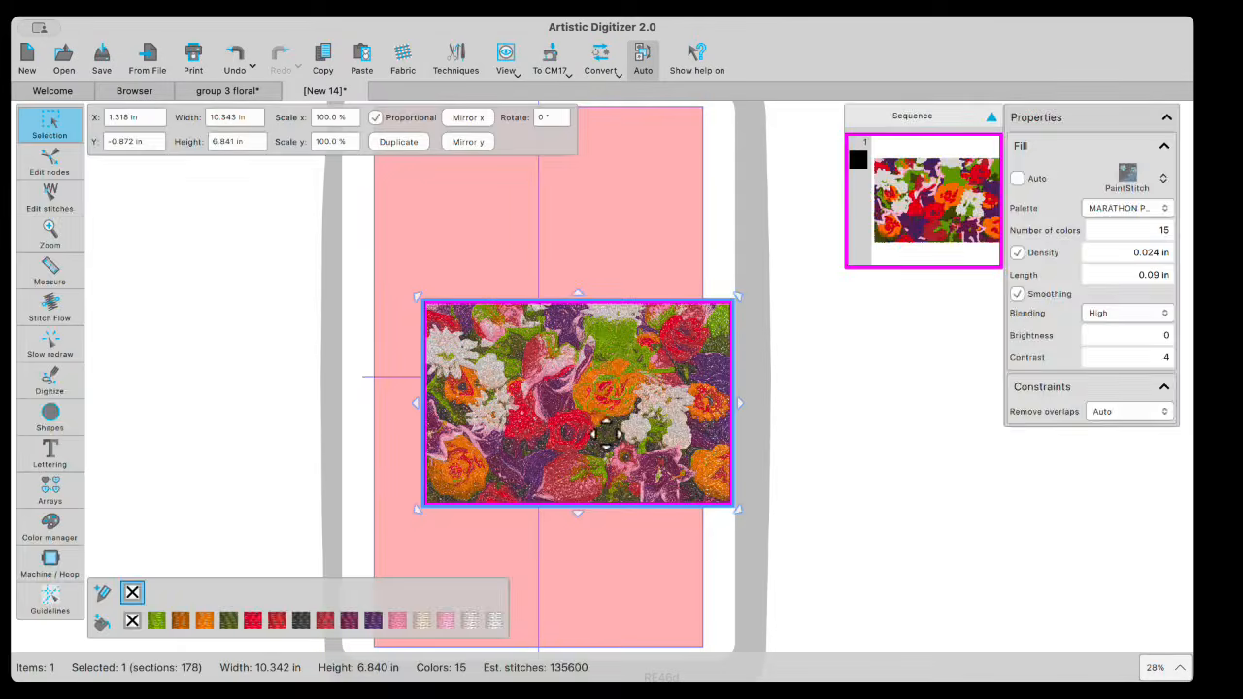
Step: Move the floral PaintStitch rectangle to about the horizontal center of the hoop, fully inside the hoop area
drag(624, 383, 577, 368)
drag(552, 411, 560, 407)
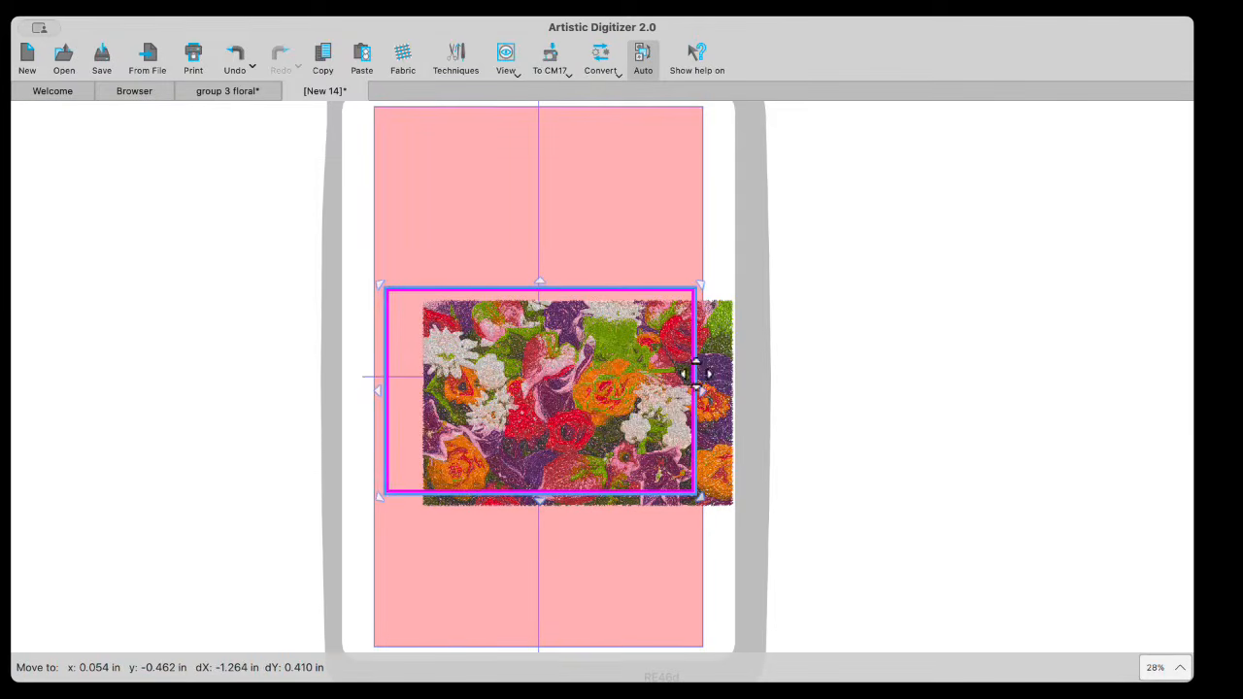
drag(695, 374, 697, 375)
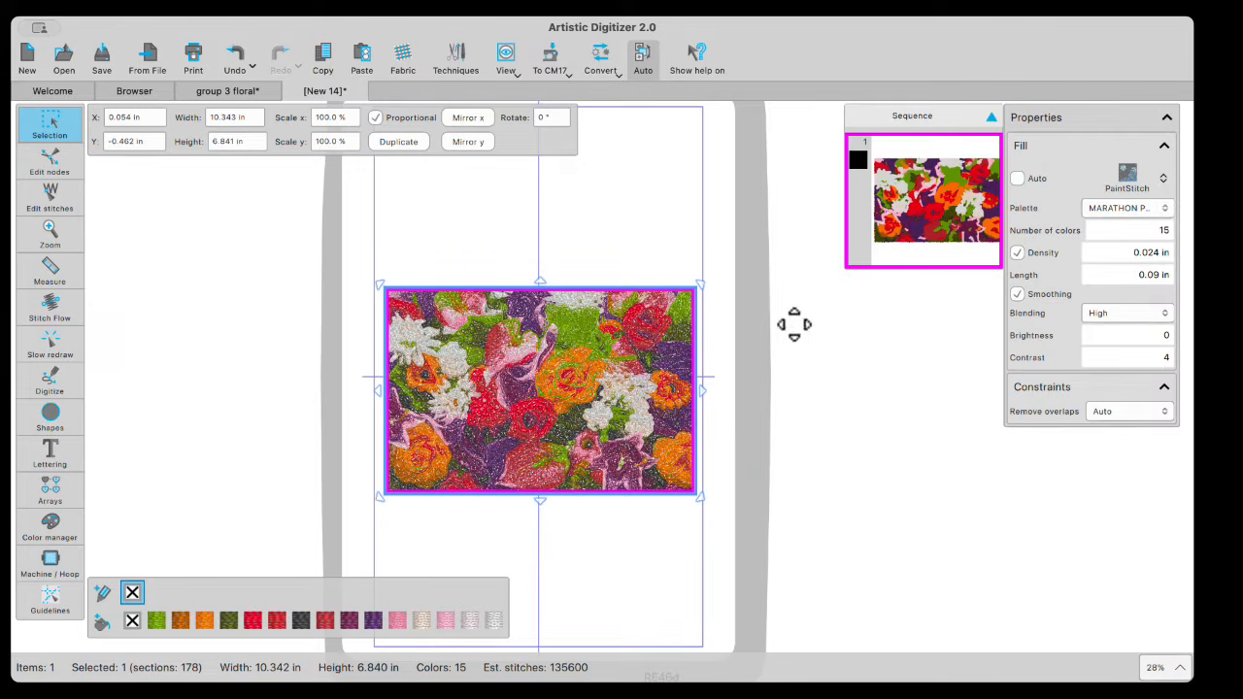
Step: Change the floral rectangle's fill to Sketch with contrast -28 and a sketch brush of 2.00
click(1132, 181)
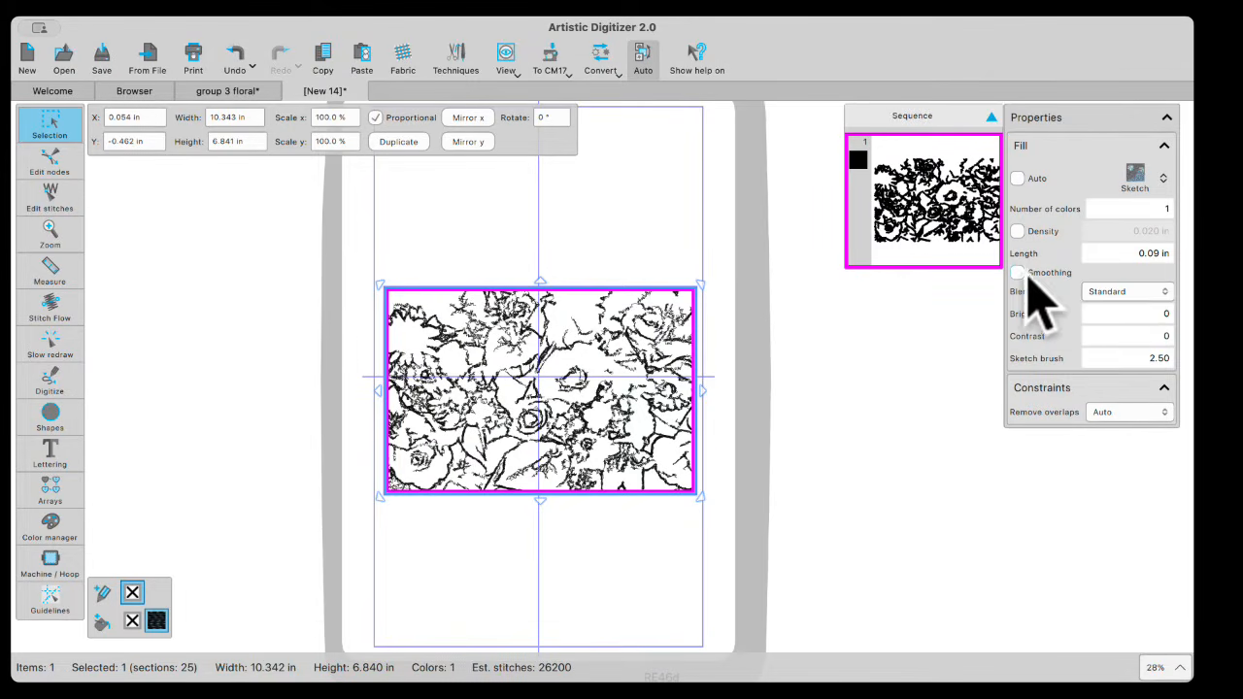
click(1129, 342)
drag(1130, 356, 1123, 355)
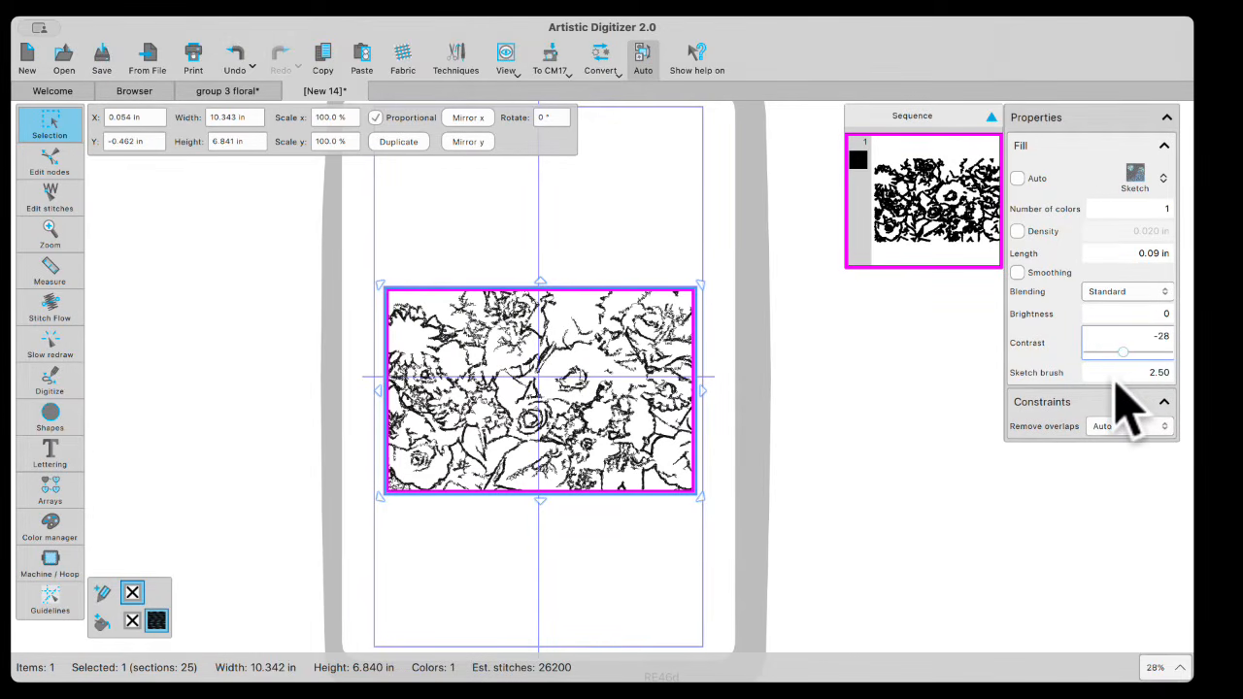
click(1121, 374)
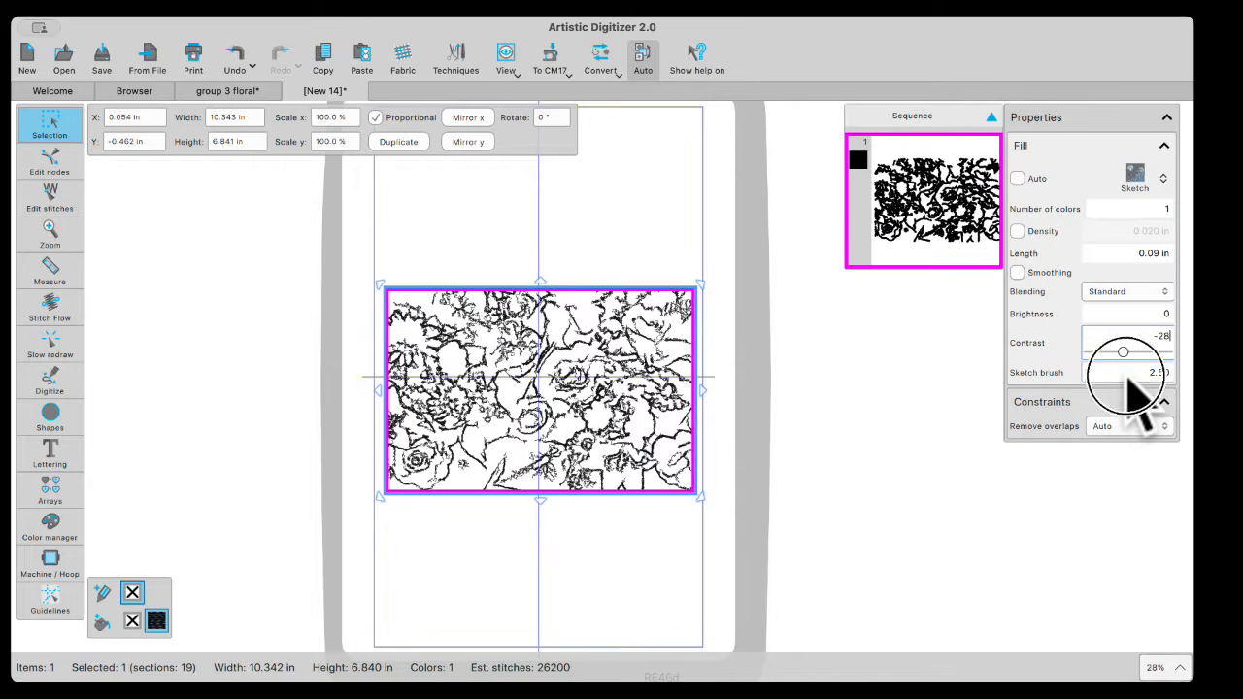
drag(1120, 379, 1081, 383)
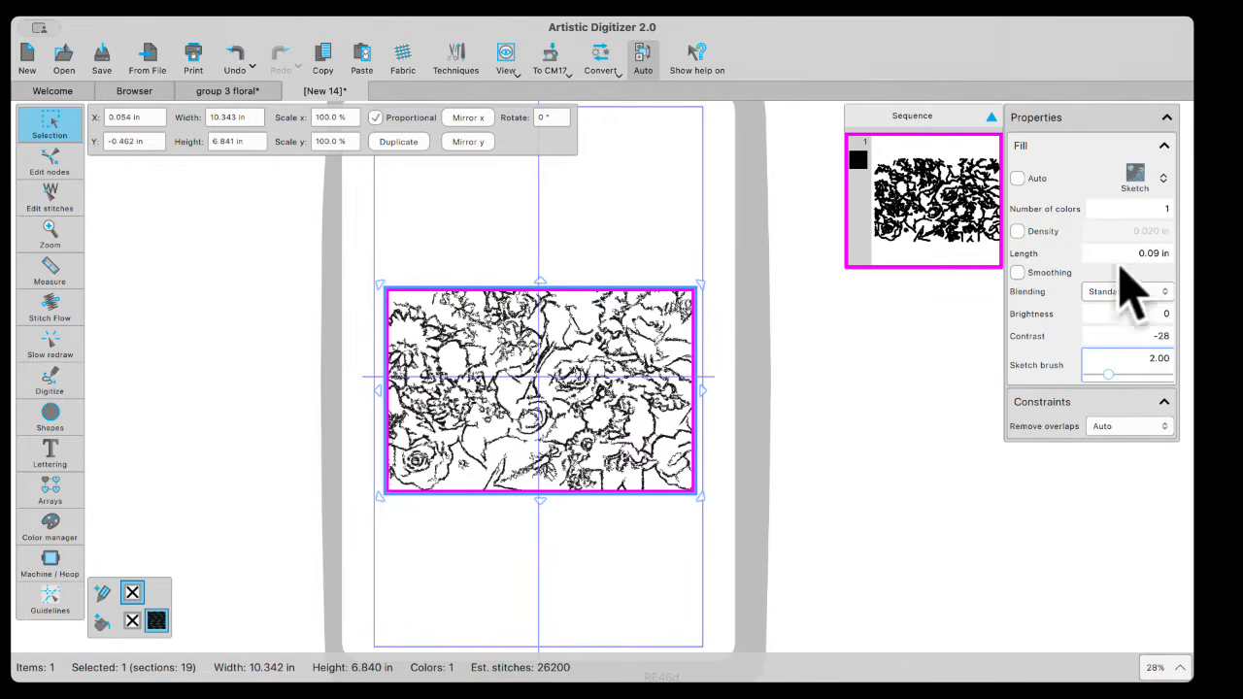
Step: Set the Sketch fill's number of colors to 4 and deselect the rectangle
click(1162, 212)
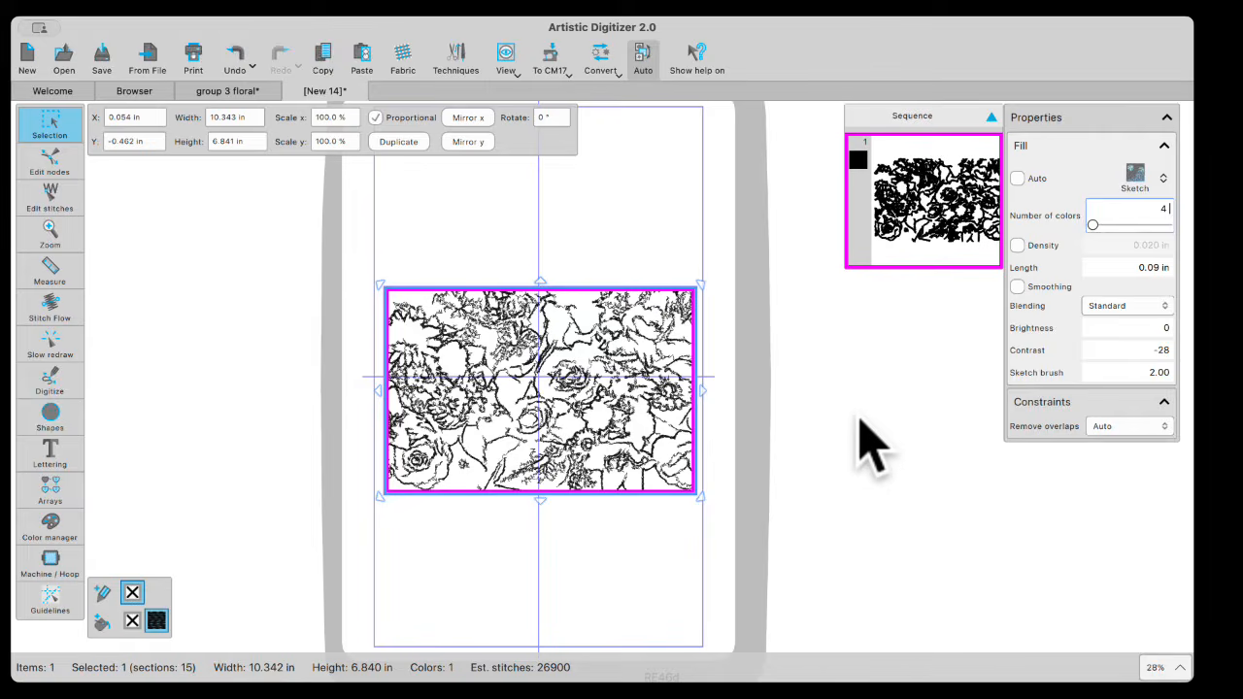
click(591, 564)
click(515, 257)
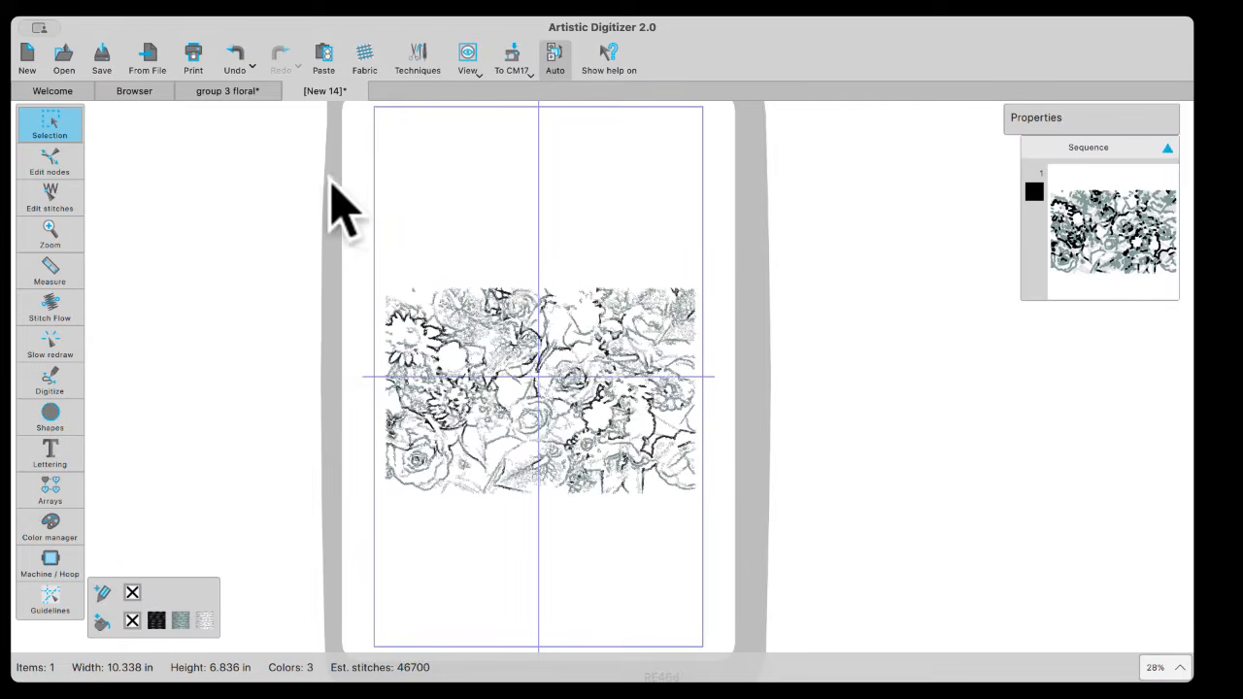
Step: Return to the group 3 floral document and add LOVE lettering just above the floral rectangle
click(240, 66)
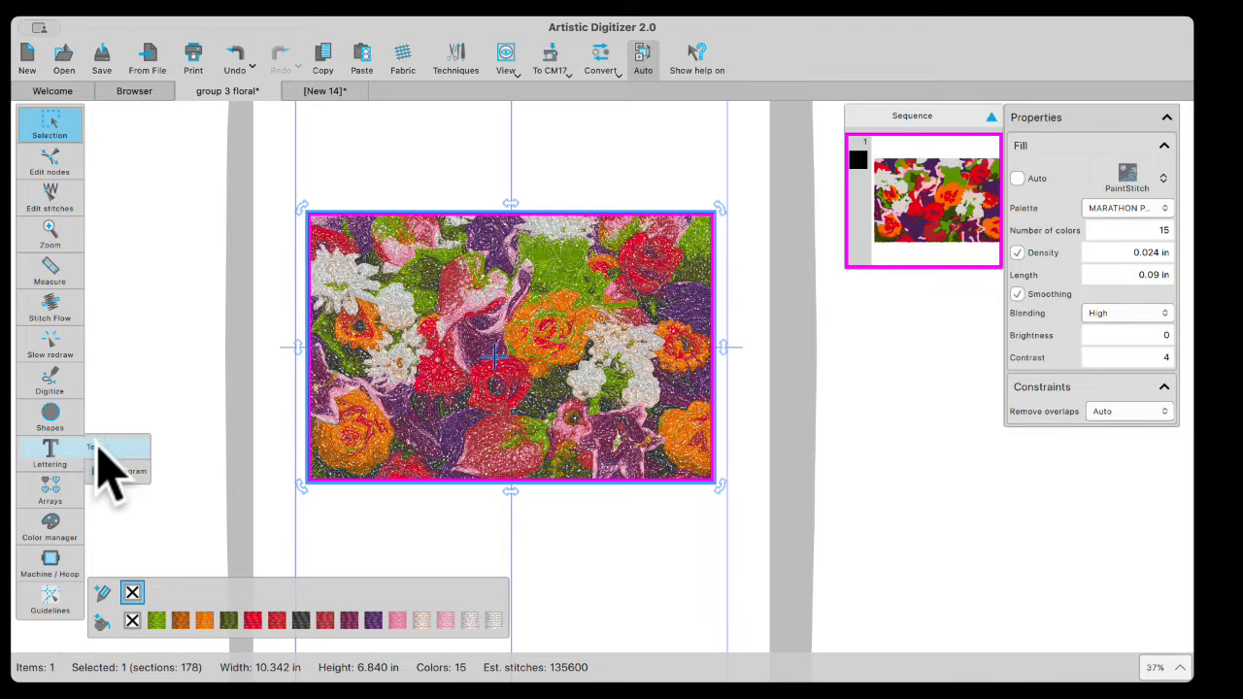
click(95, 450)
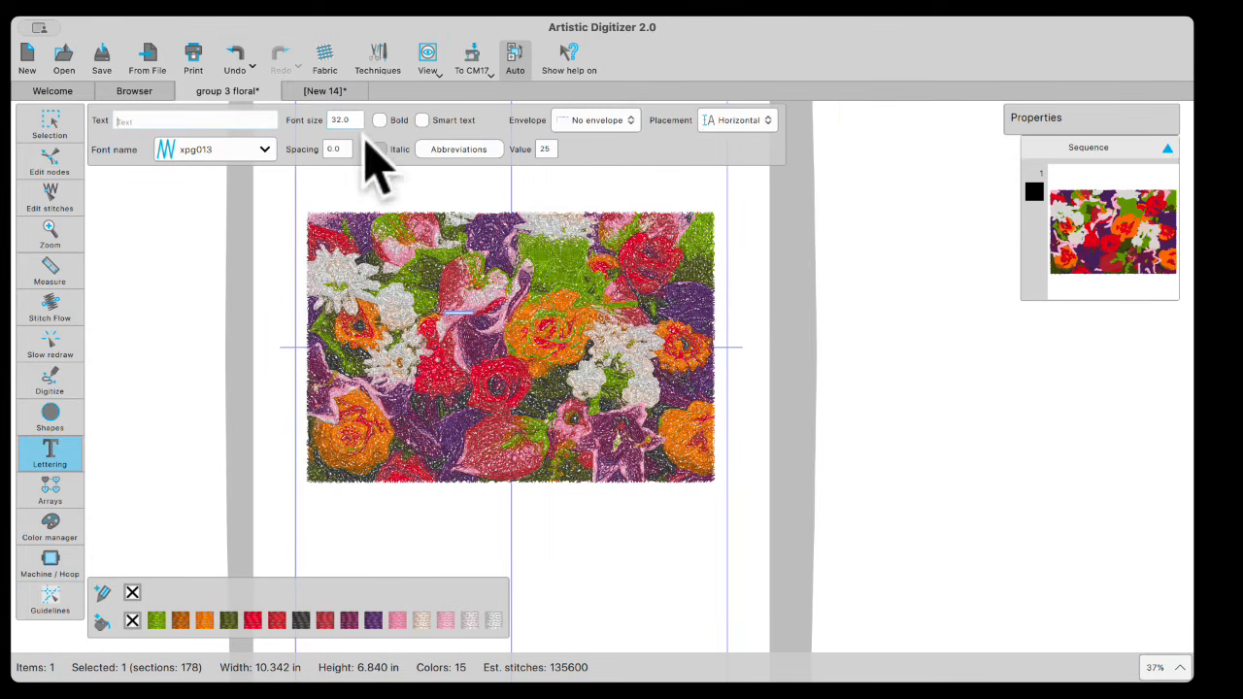
click(361, 202)
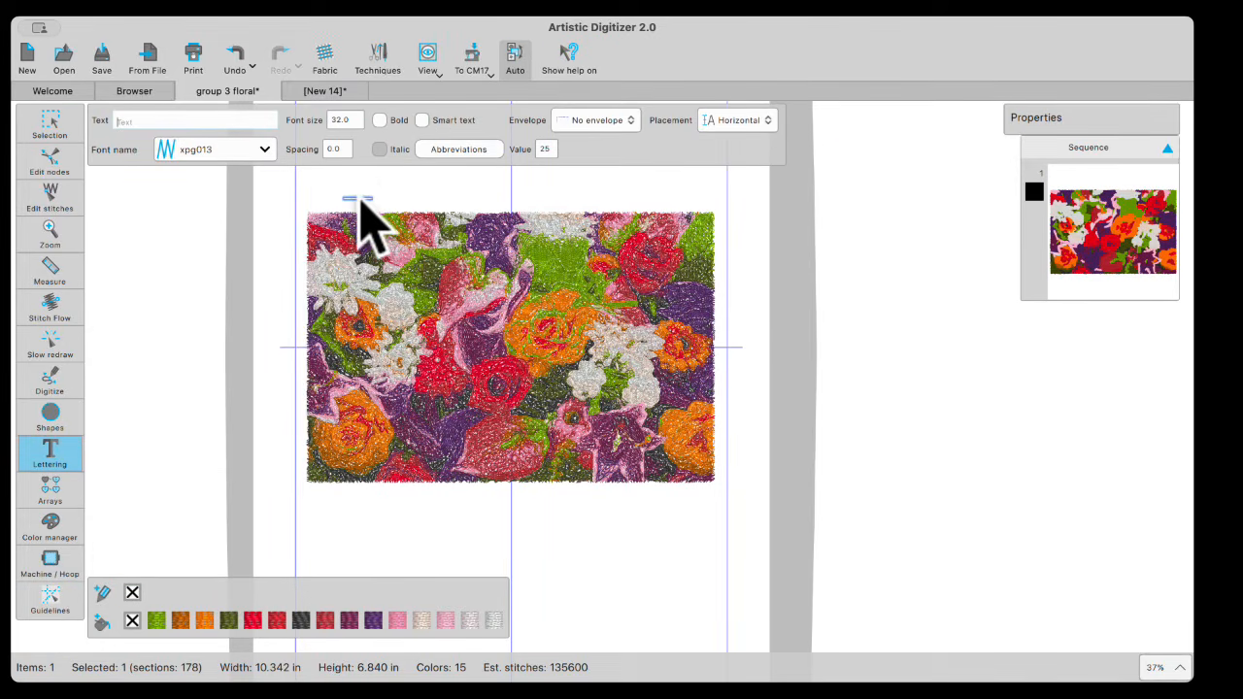
text(LOVE)
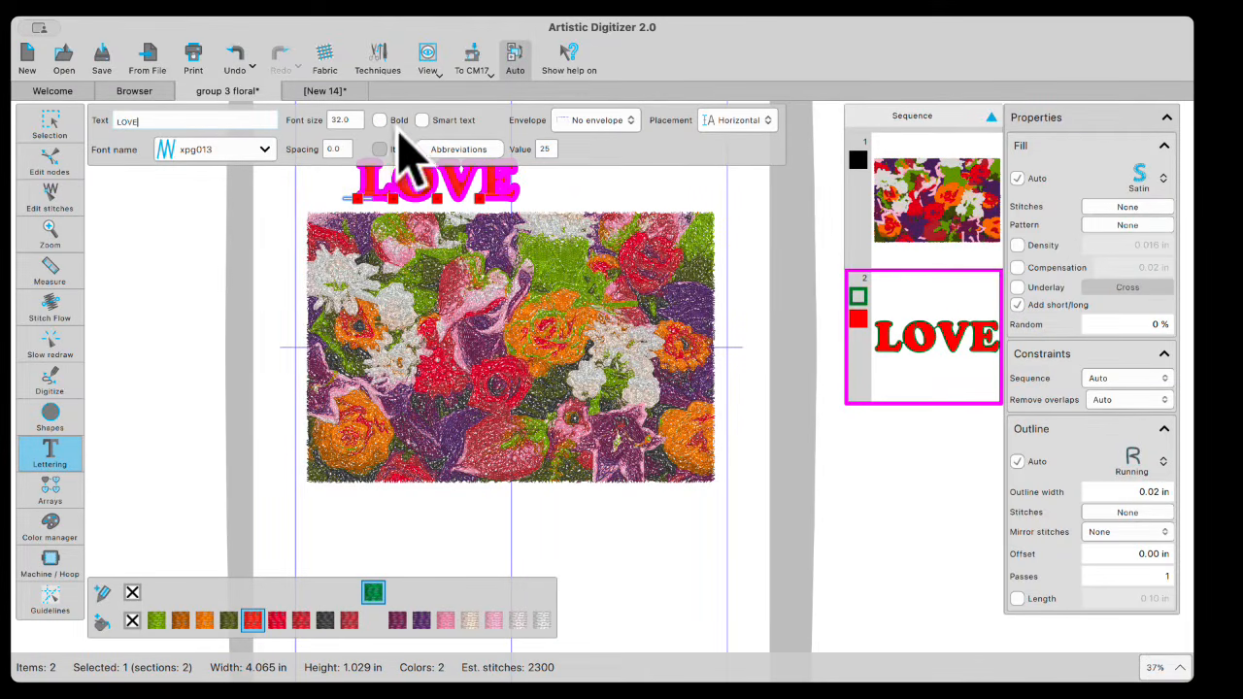
click(49, 128)
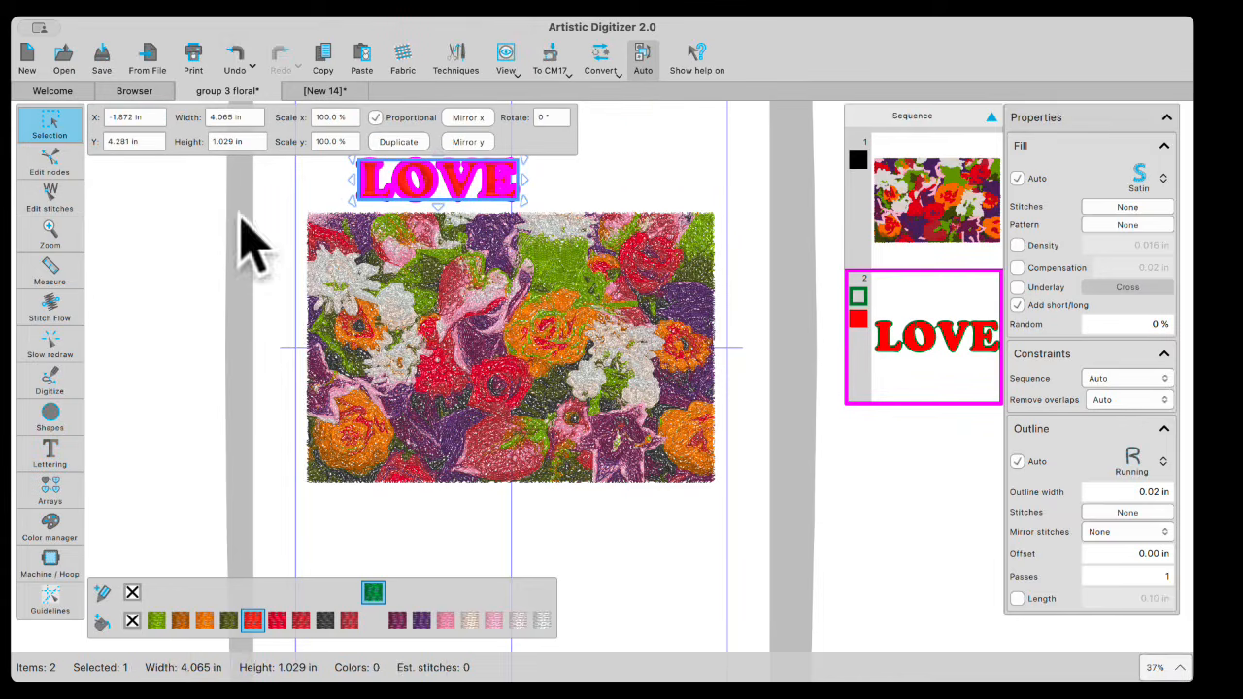
Step: Move the LOVE lettering onto the floral rectangle and enlarge it to about 9.49 in wide by 5.36 in high
drag(455, 181, 522, 340)
drag(428, 352, 427, 352)
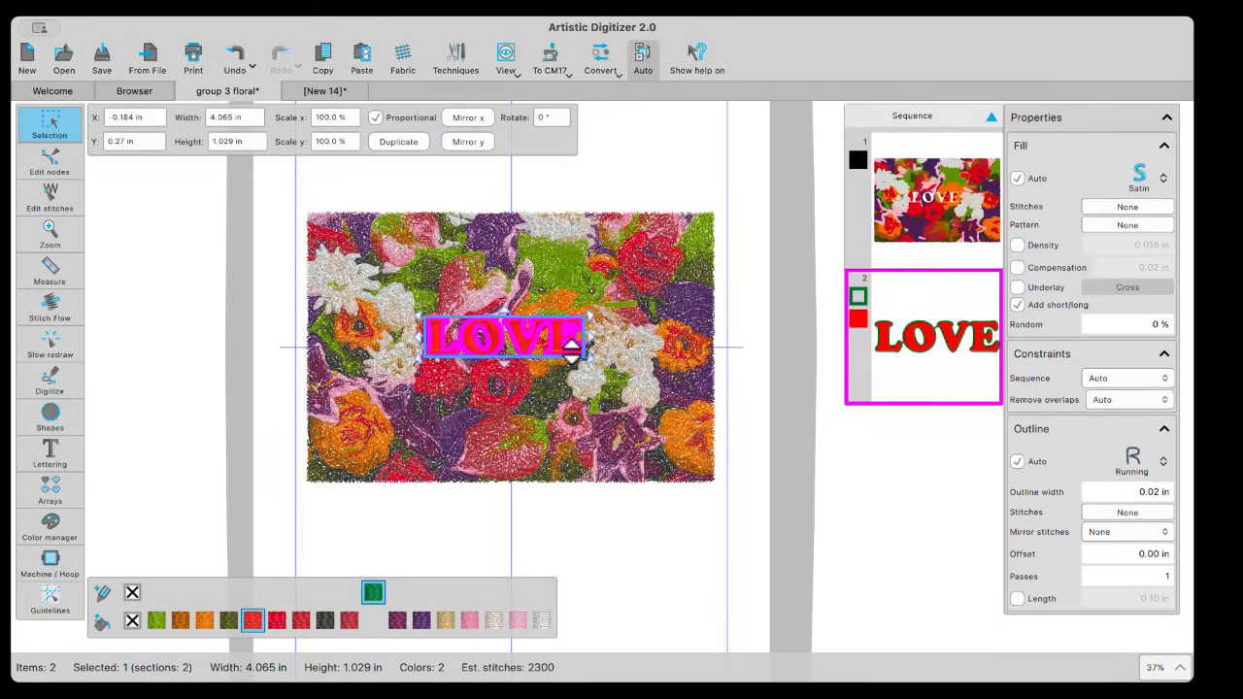
drag(570, 398, 666, 477)
drag(424, 387, 303, 468)
drag(522, 304, 485, 256)
drag(485, 449, 489, 474)
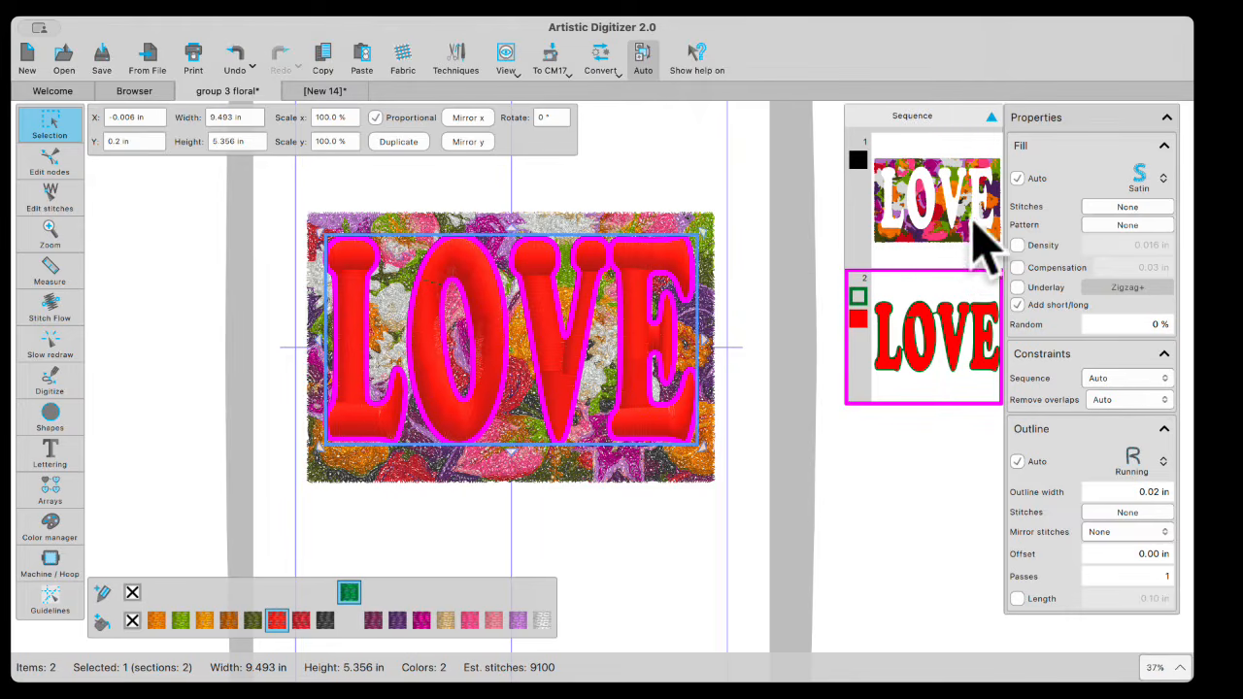
Step: Clip the floral PaintStitch rectangle to the LOVE lettering by adding the lettering as a clipping region
shift+click(932, 218)
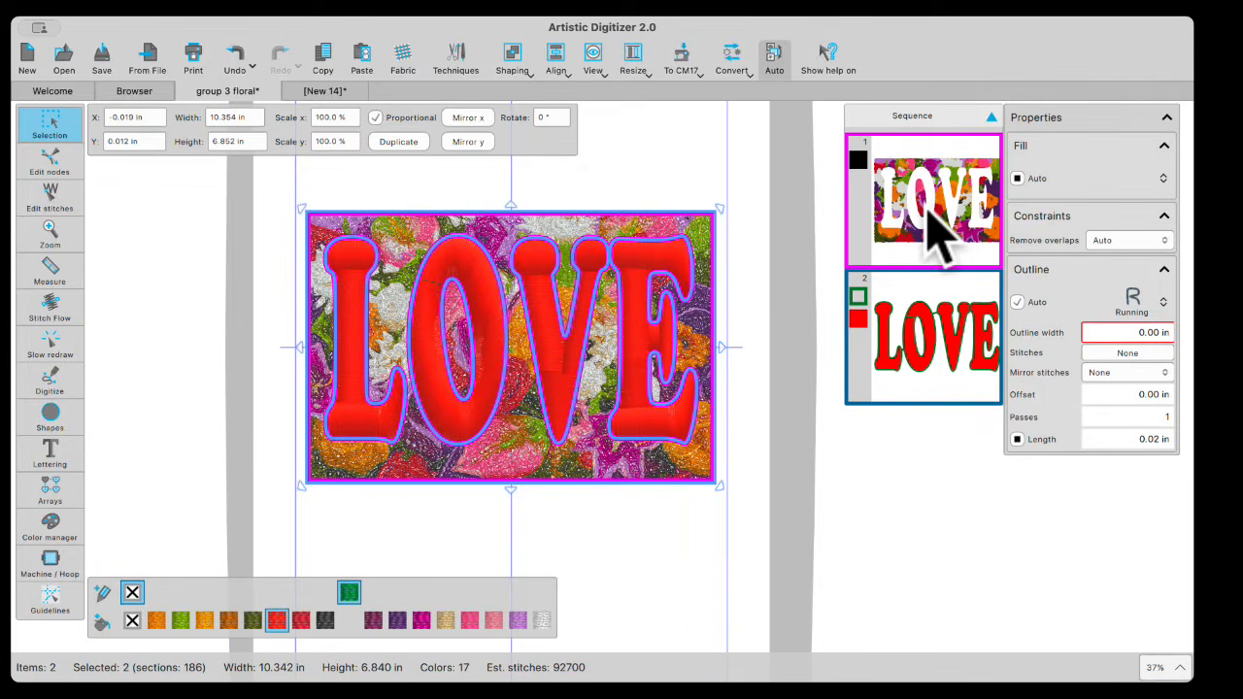
right_click(503, 304)
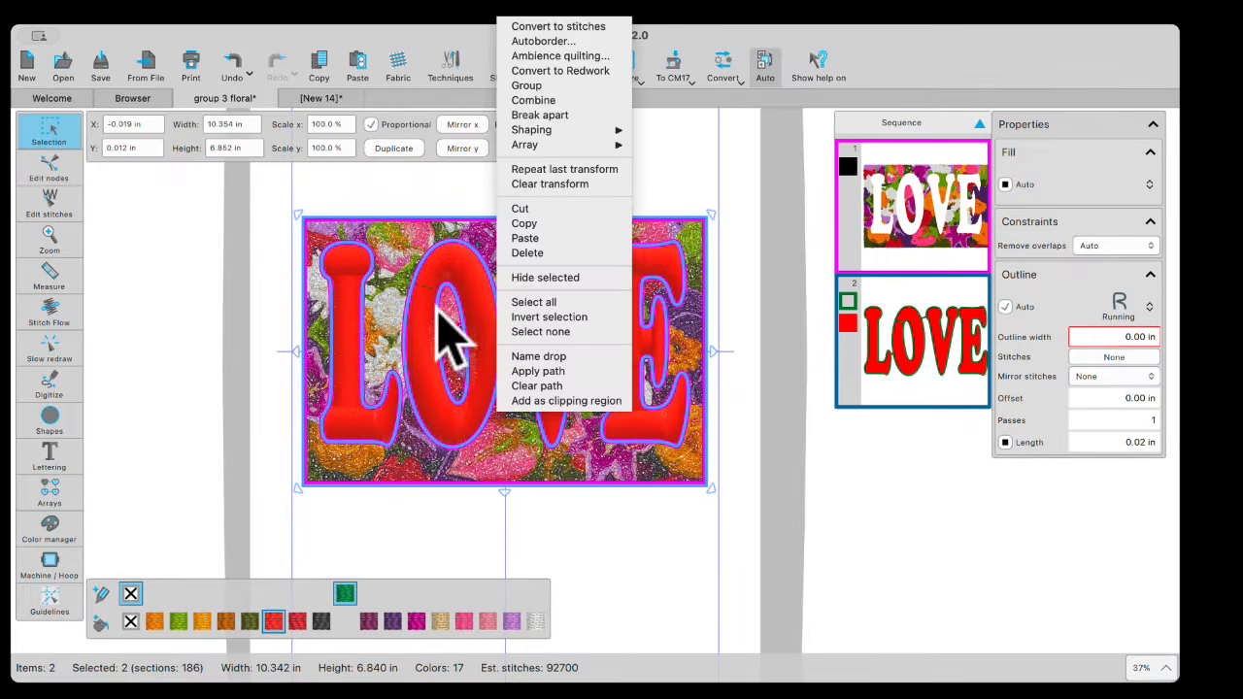
click(571, 402)
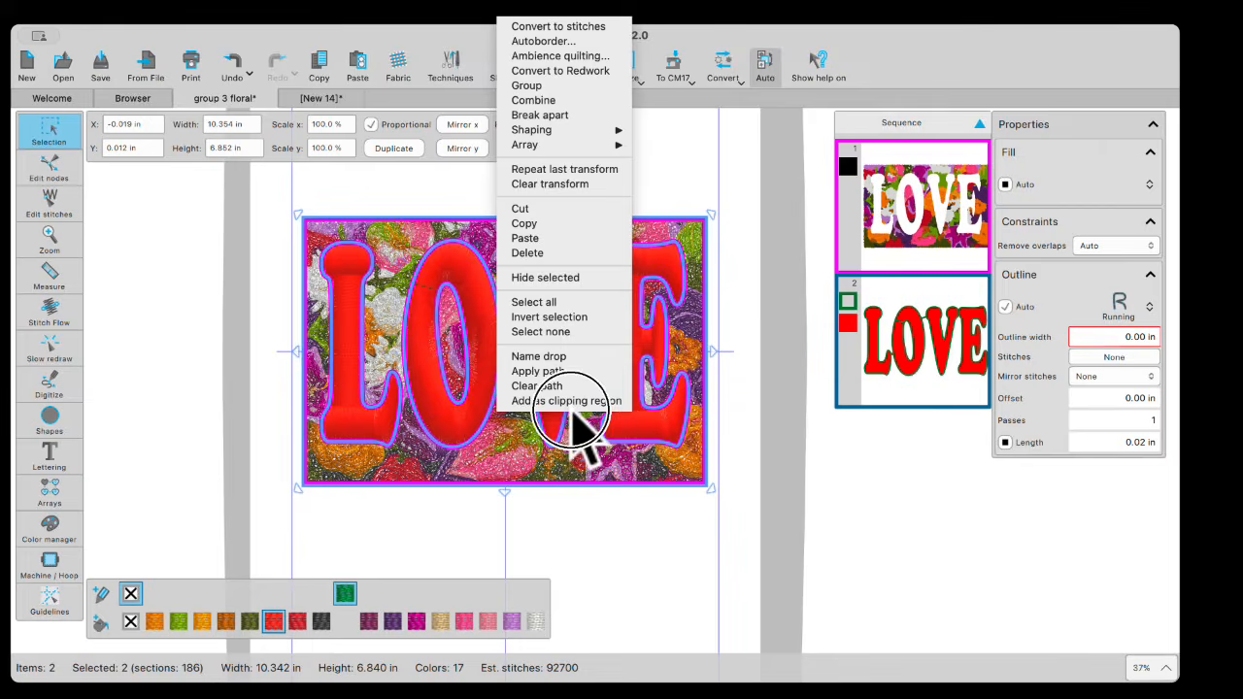
right_click(485, 347)
click(571, 402)
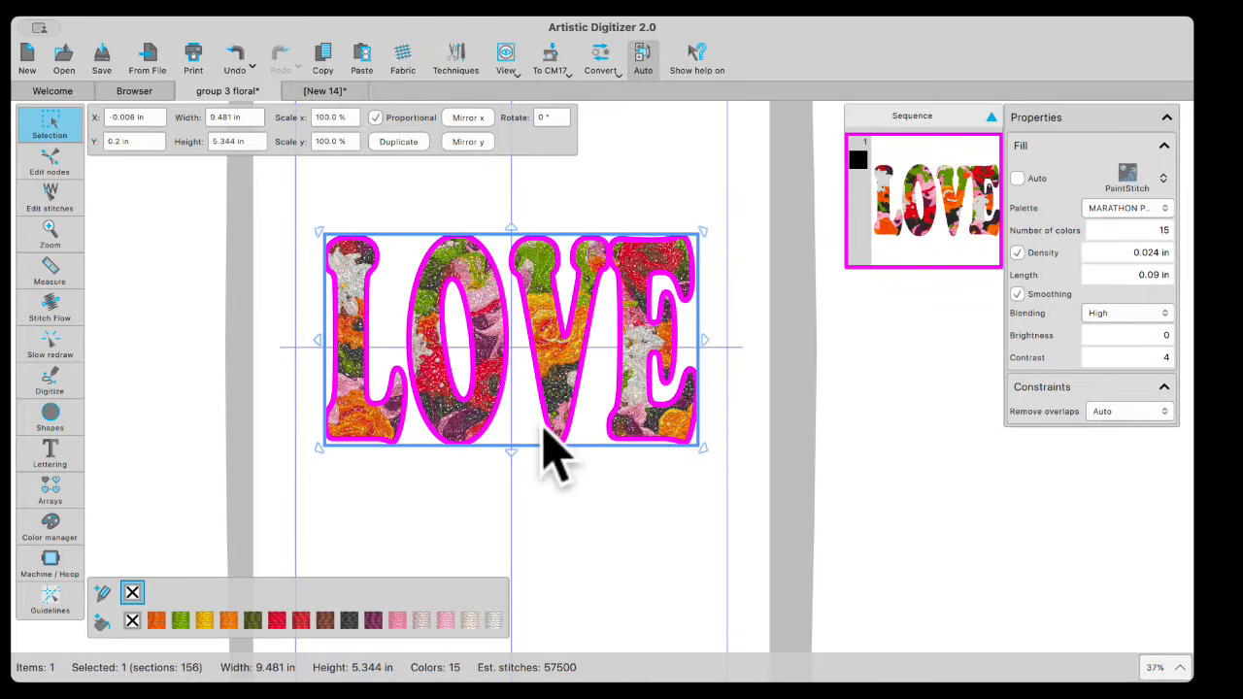
Step: Copy the clipped floral LOVE into the New 14 document and center it over the Sketch floral background
click(325, 96)
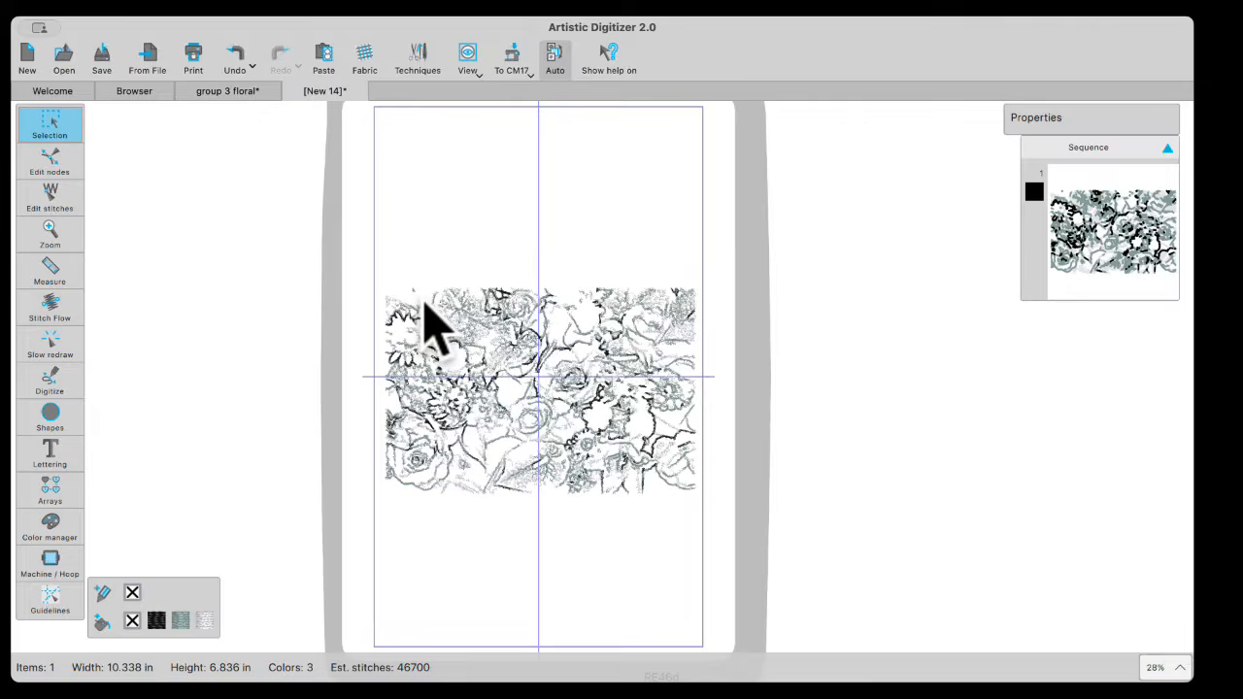
right_click(426, 300)
click(452, 310)
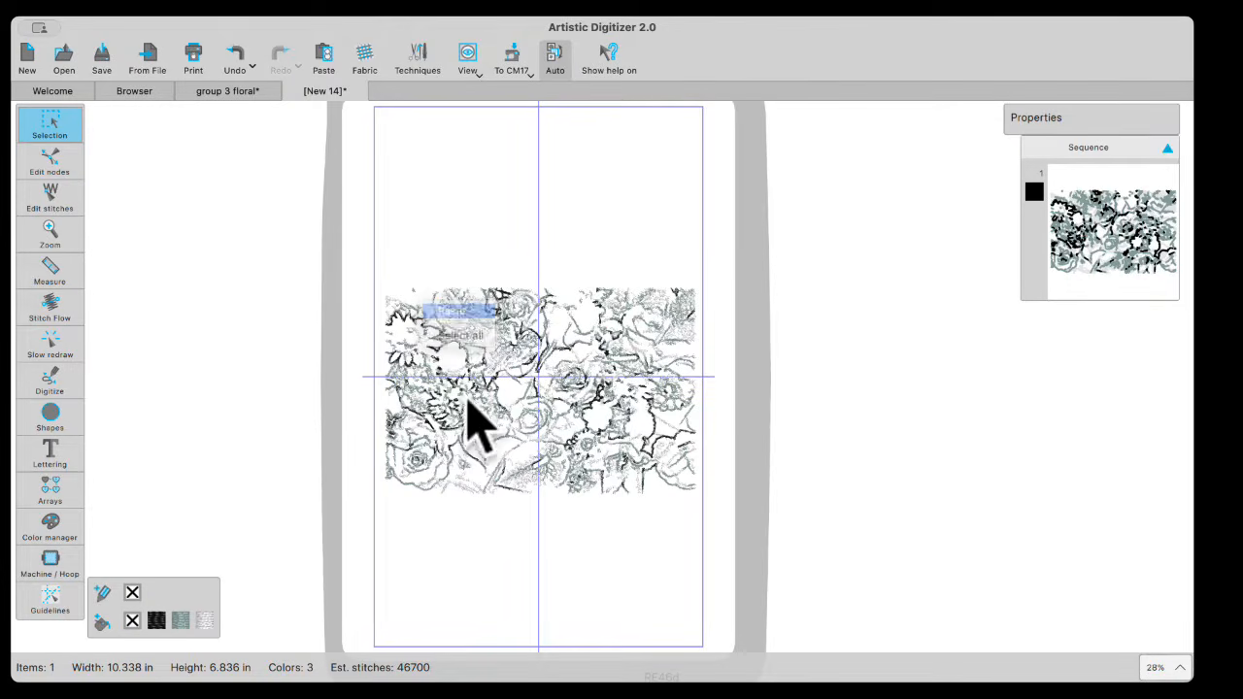
drag(623, 405, 588, 398)
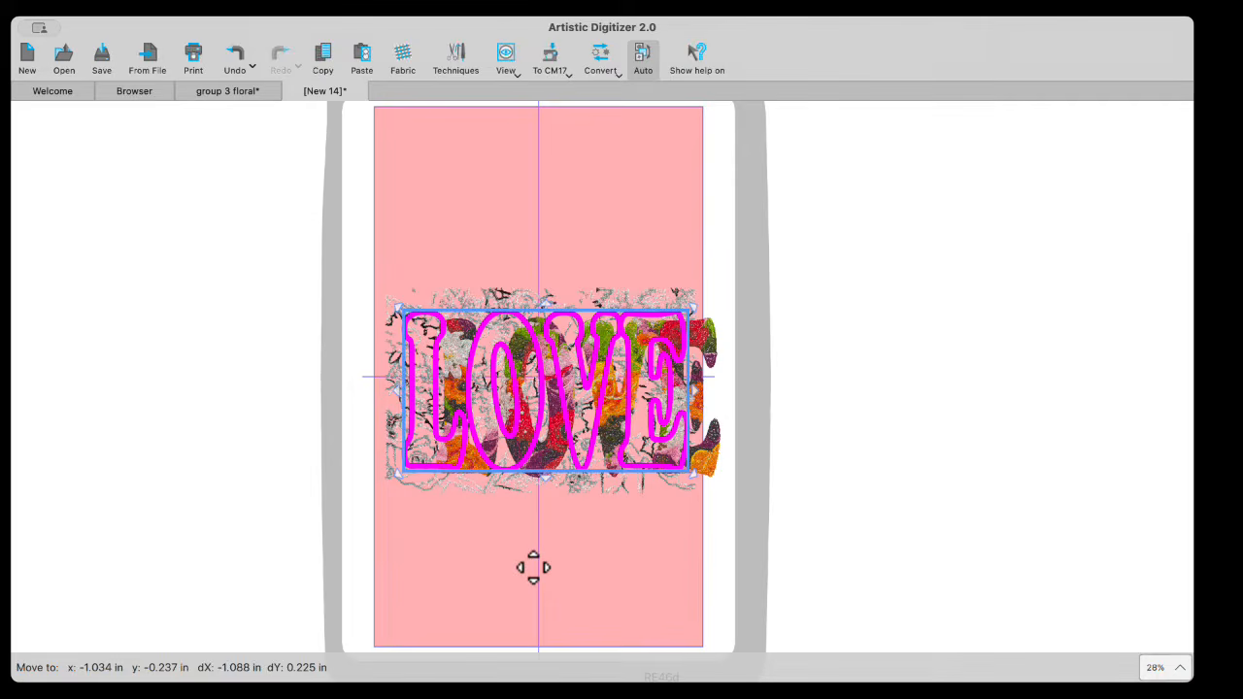
drag(533, 568, 539, 563)
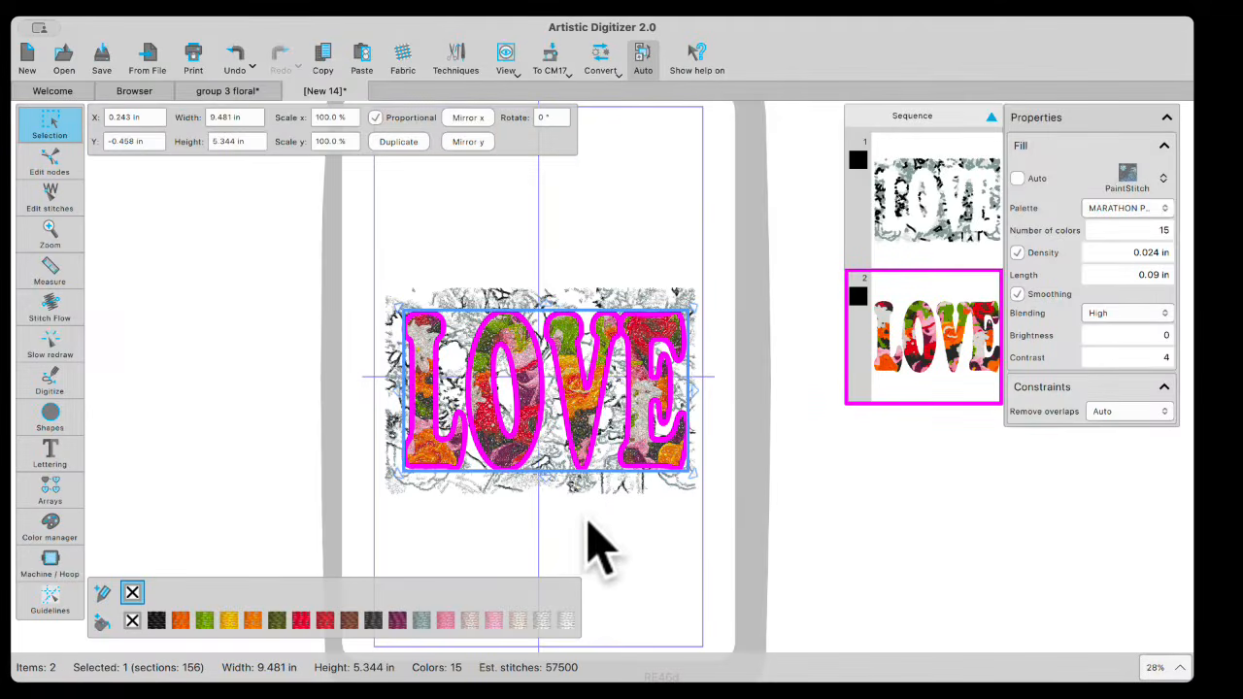
click(600, 546)
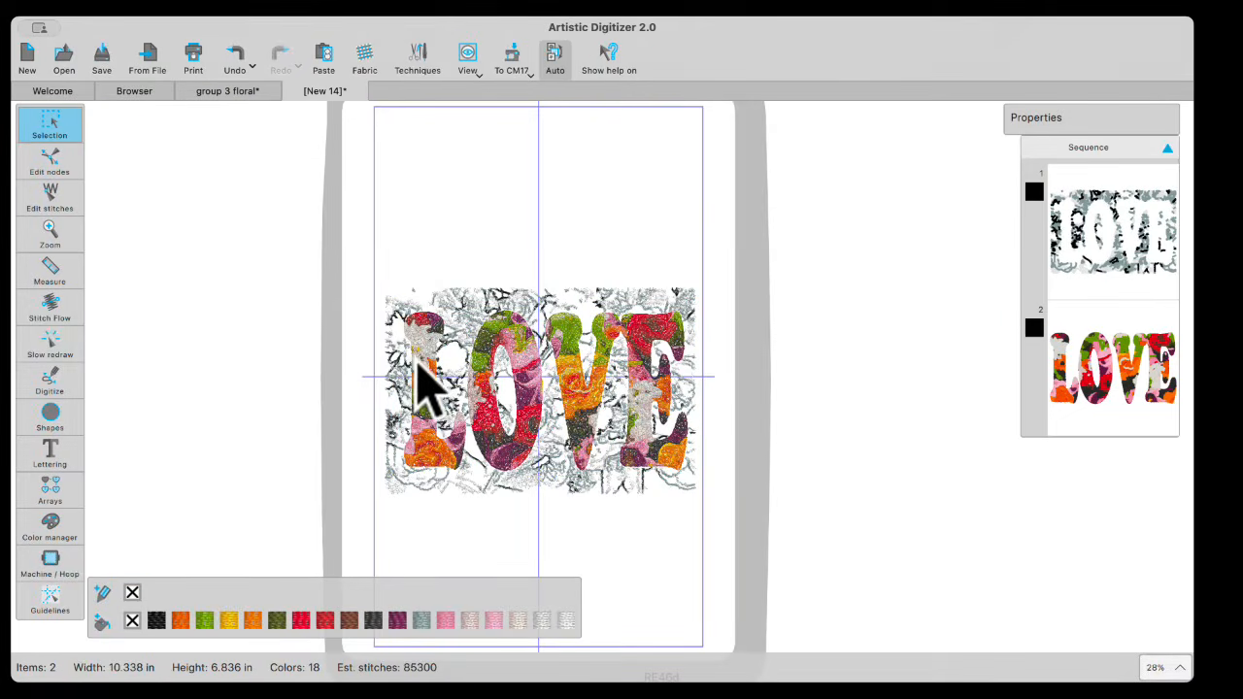
Step: Examine up close how the PaintStitch LOVE lettering combines with the Sketch floral background
scroll(541, 384, up, 1)
scroll(541, 382, up, 4)
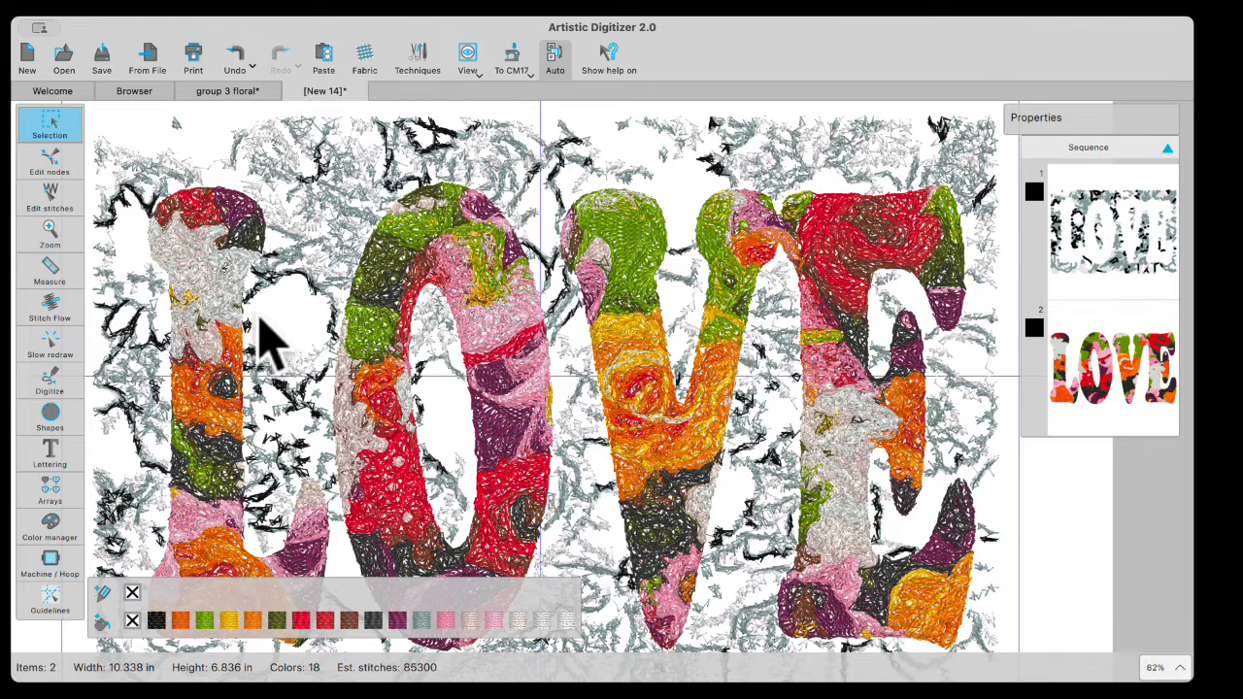
scroll(361, 320, down, 4)
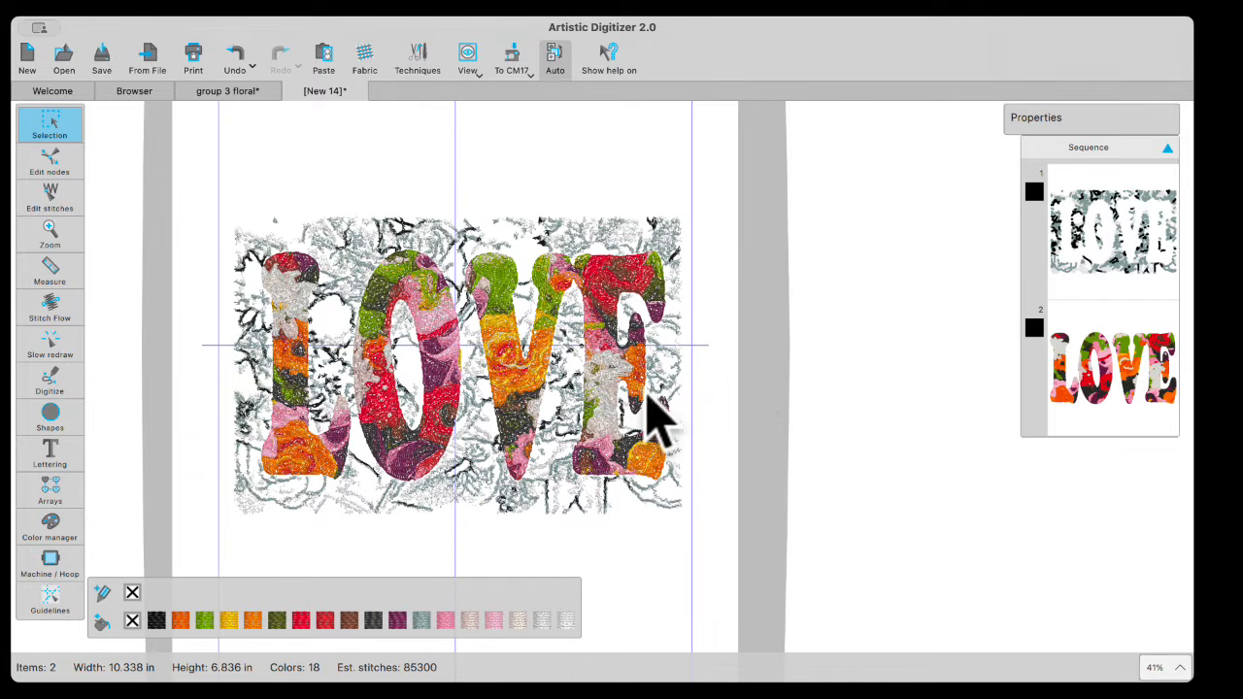
scroll(621, 418, up, 4)
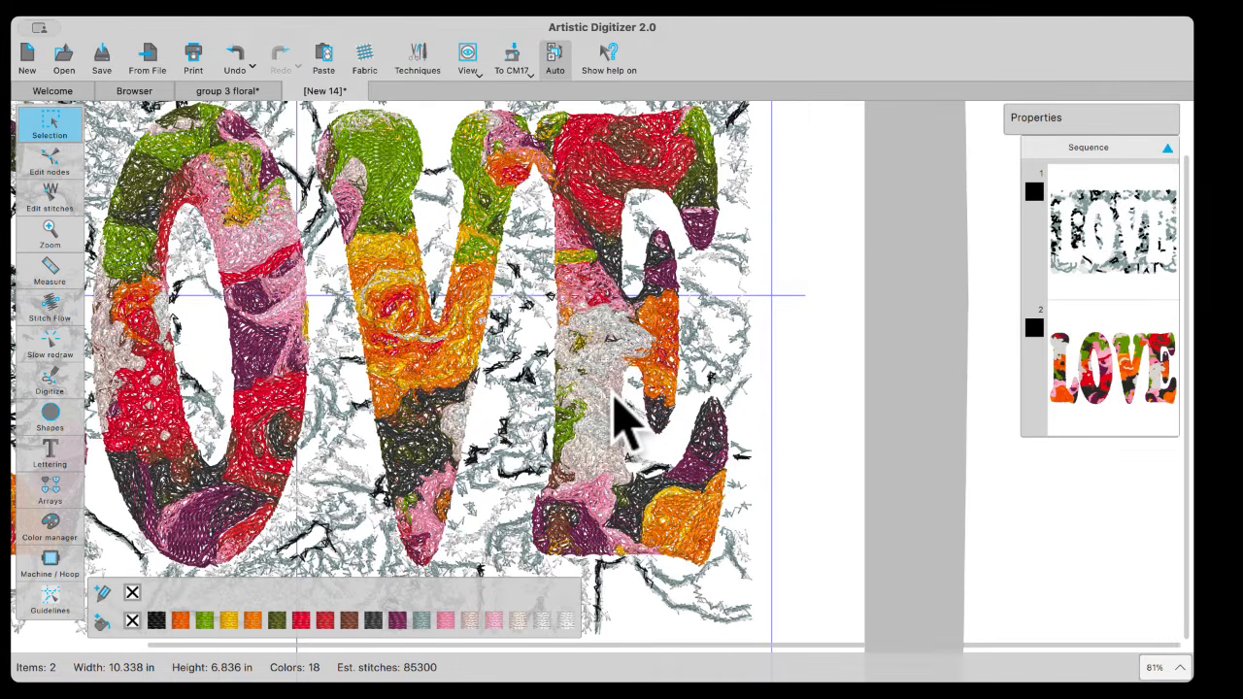
scroll(622, 418, down, 5)
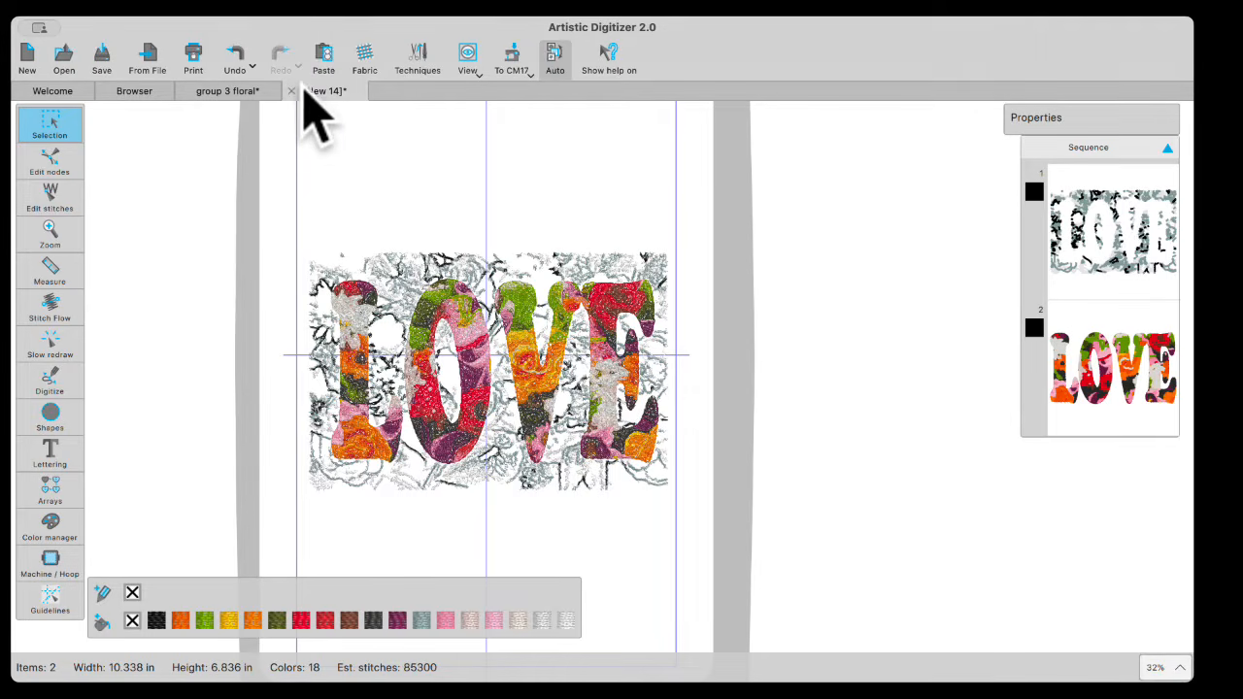
Step: Close the New 14 and group 3 floral documents without saving their changes
click(295, 93)
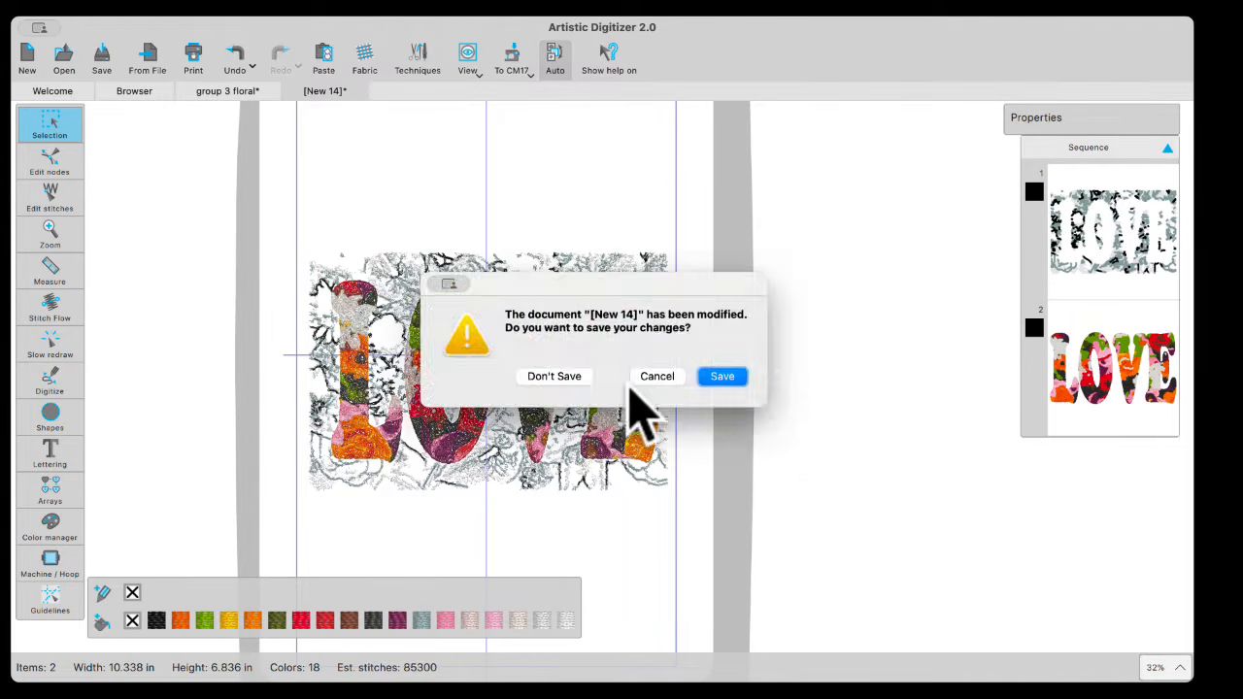
click(560, 375)
click(184, 91)
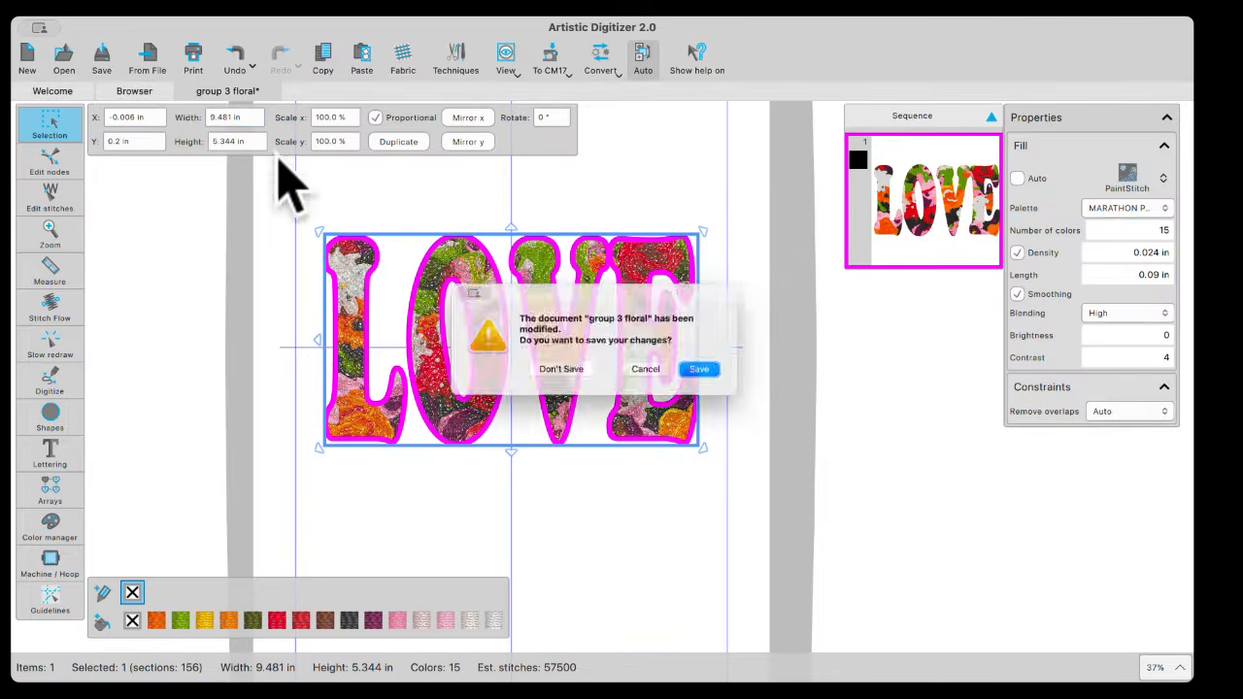
click(561, 375)
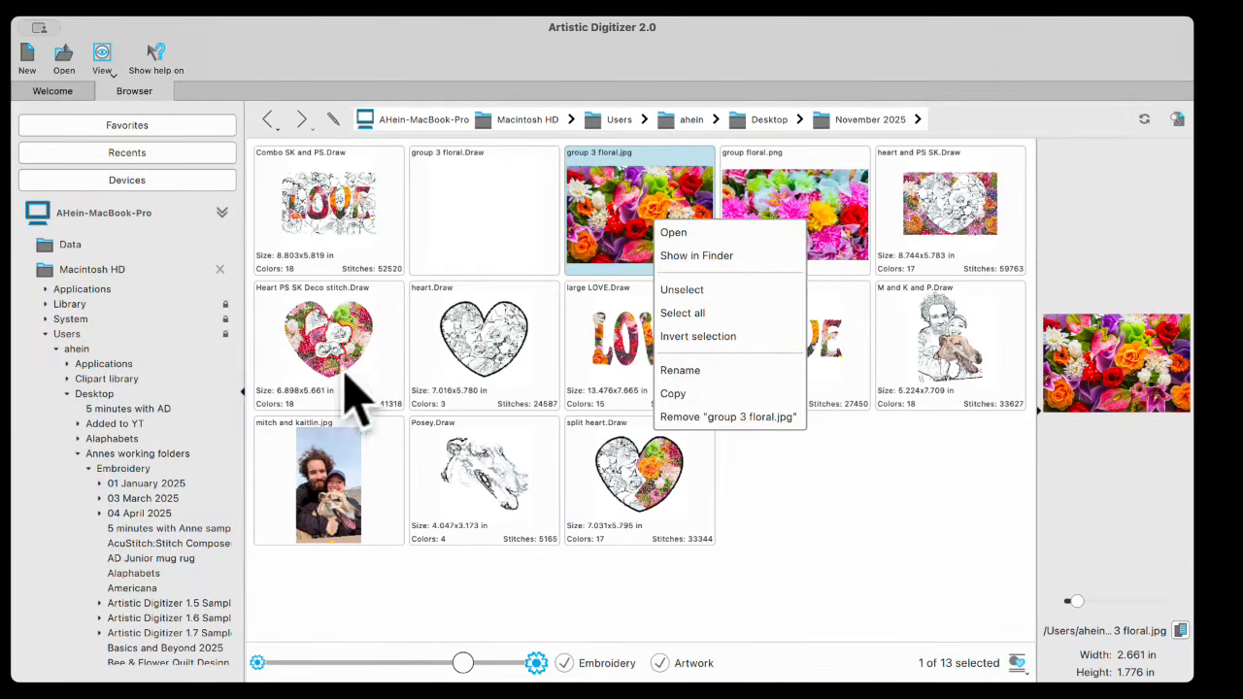
Step: Open Heart PS SK Deco stitch from the November 2025 folder and examine its red decorative outline and stitch properties
double_click(327, 347)
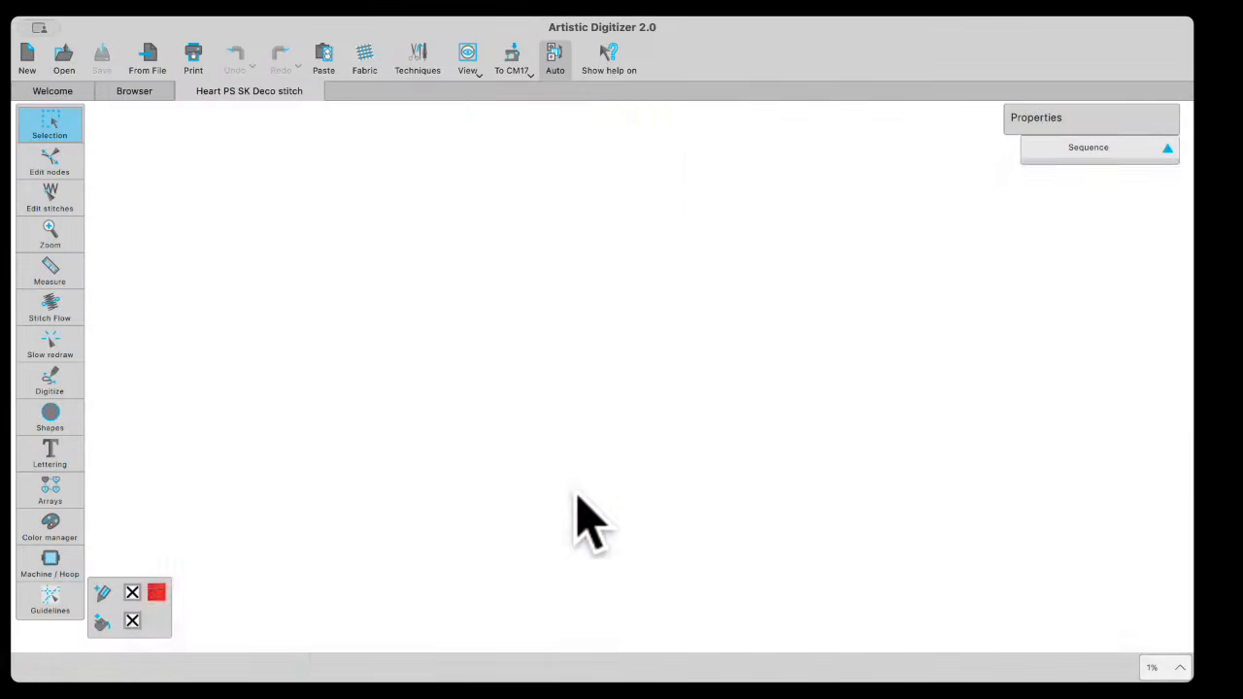
scroll(602, 452, up, 5)
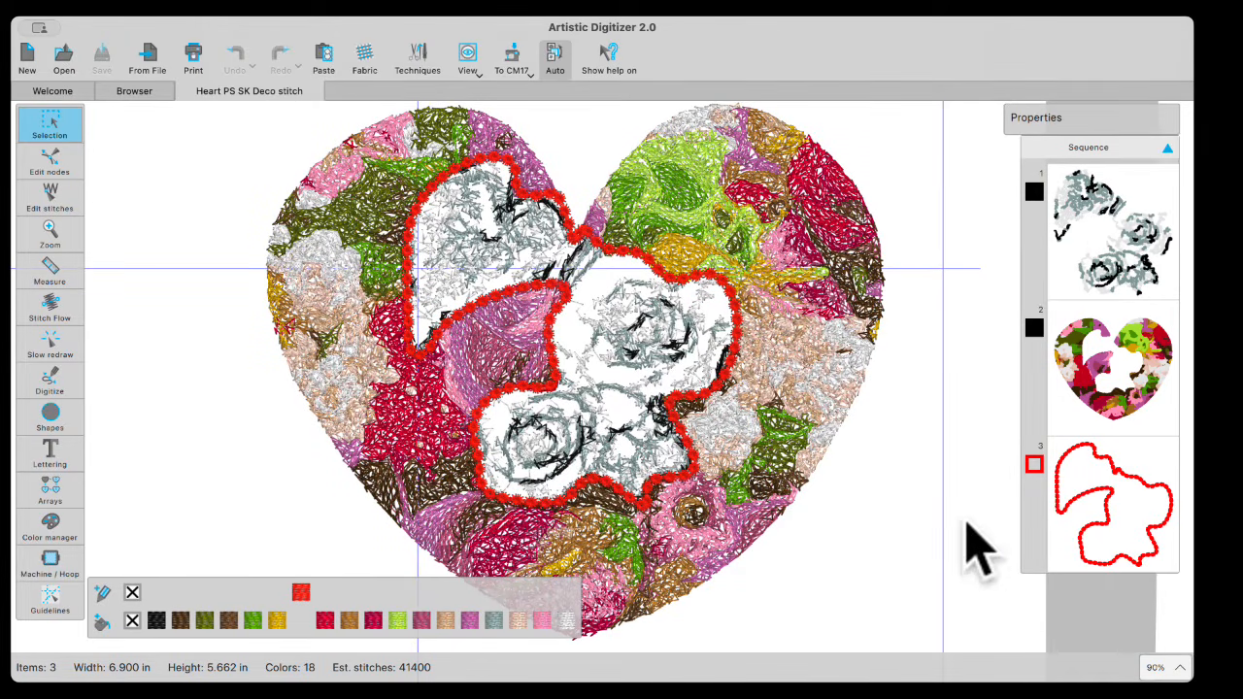
click(1146, 559)
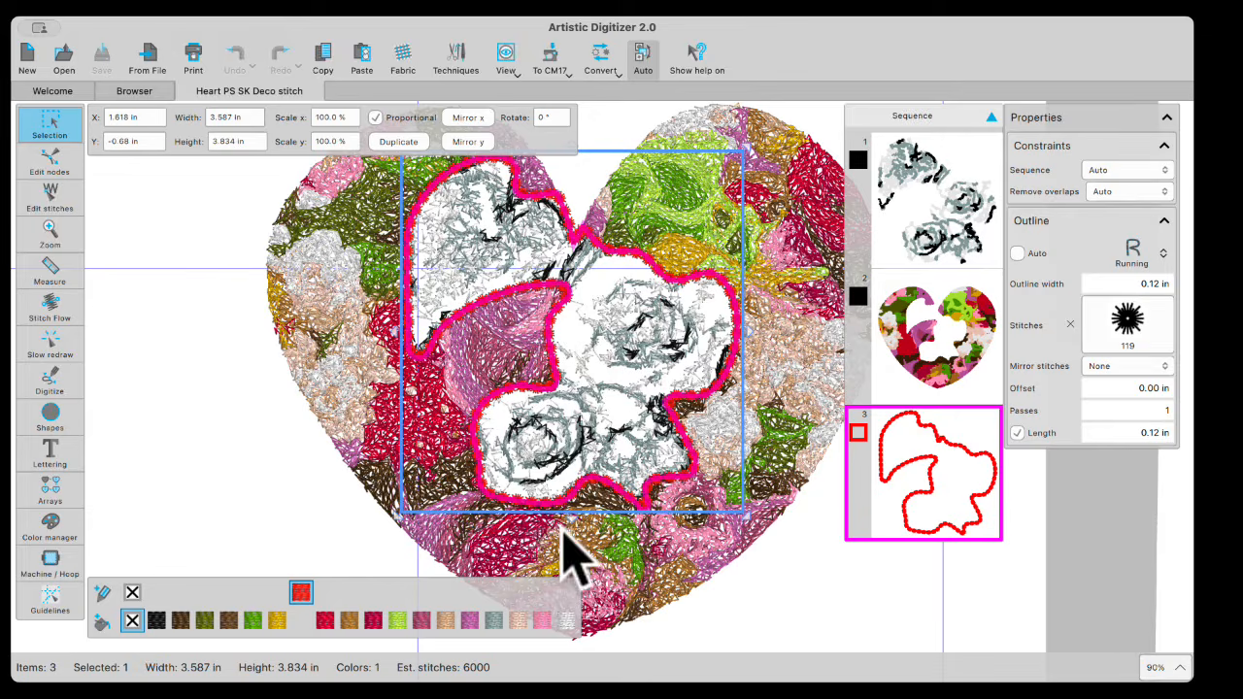
click(877, 622)
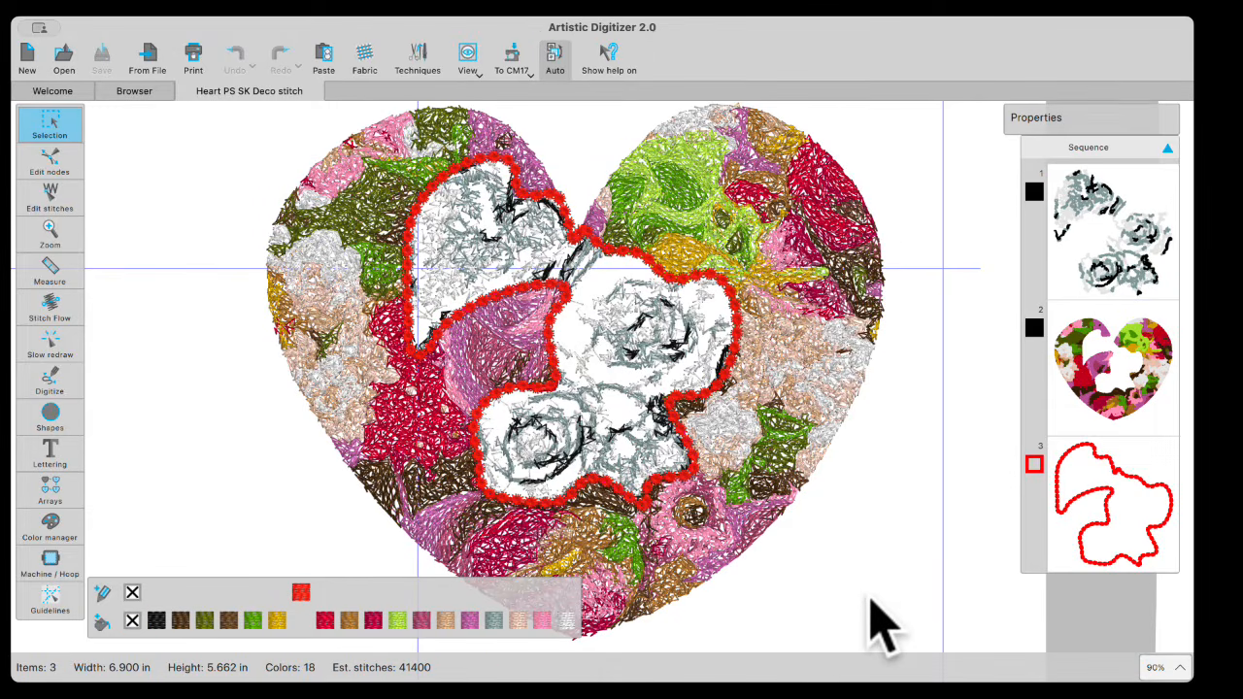
Step: Close the Heart PS SK Deco stitch sample and open group 3 floral.jpg from the November 2025 folder as PaintStitch
scroll(877, 623, down, 2)
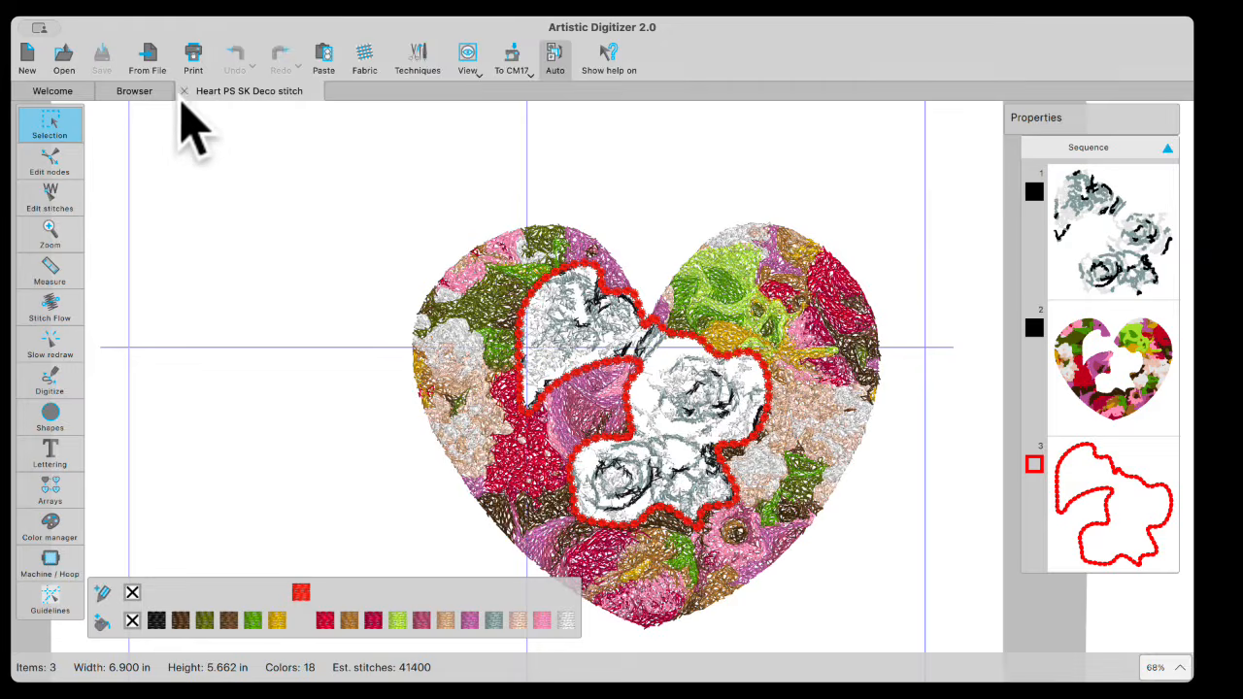
click(185, 91)
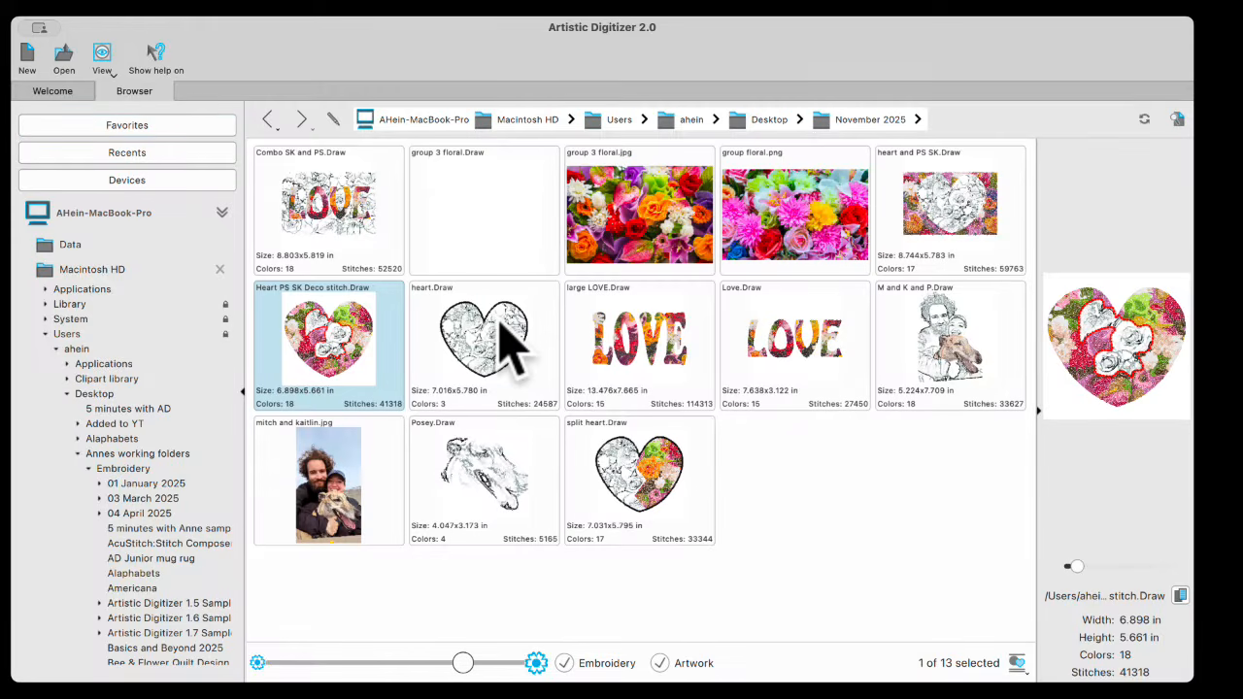
double_click(654, 236)
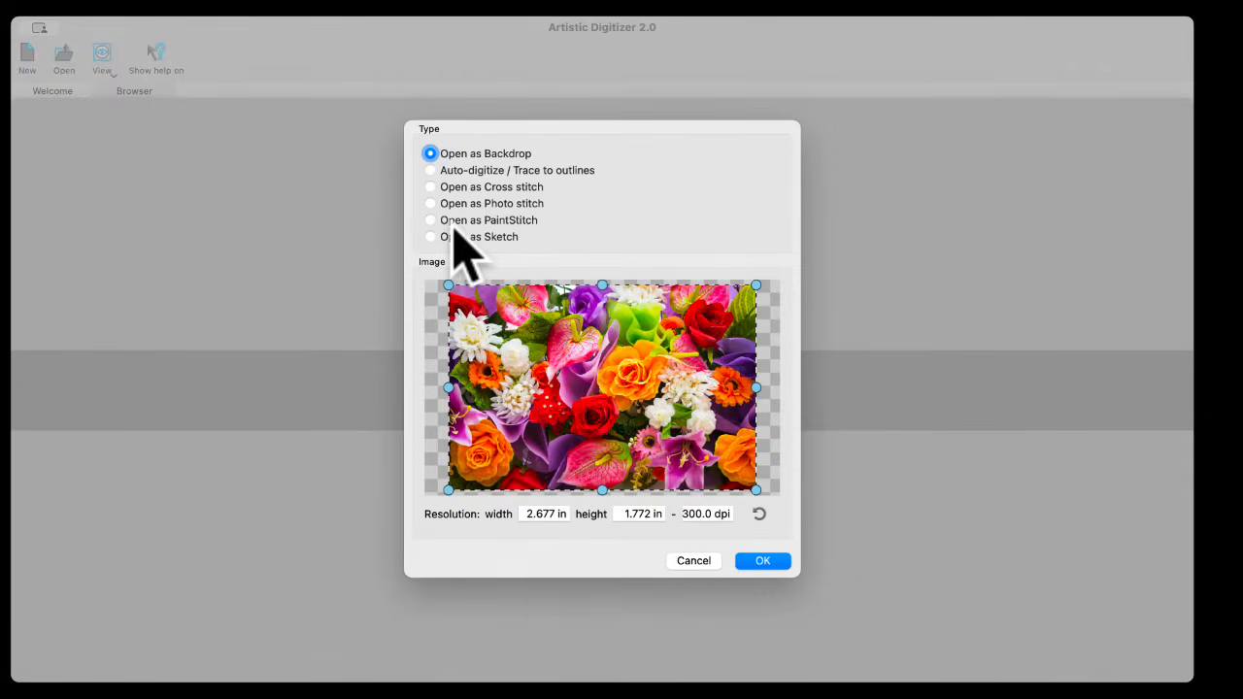
click(431, 220)
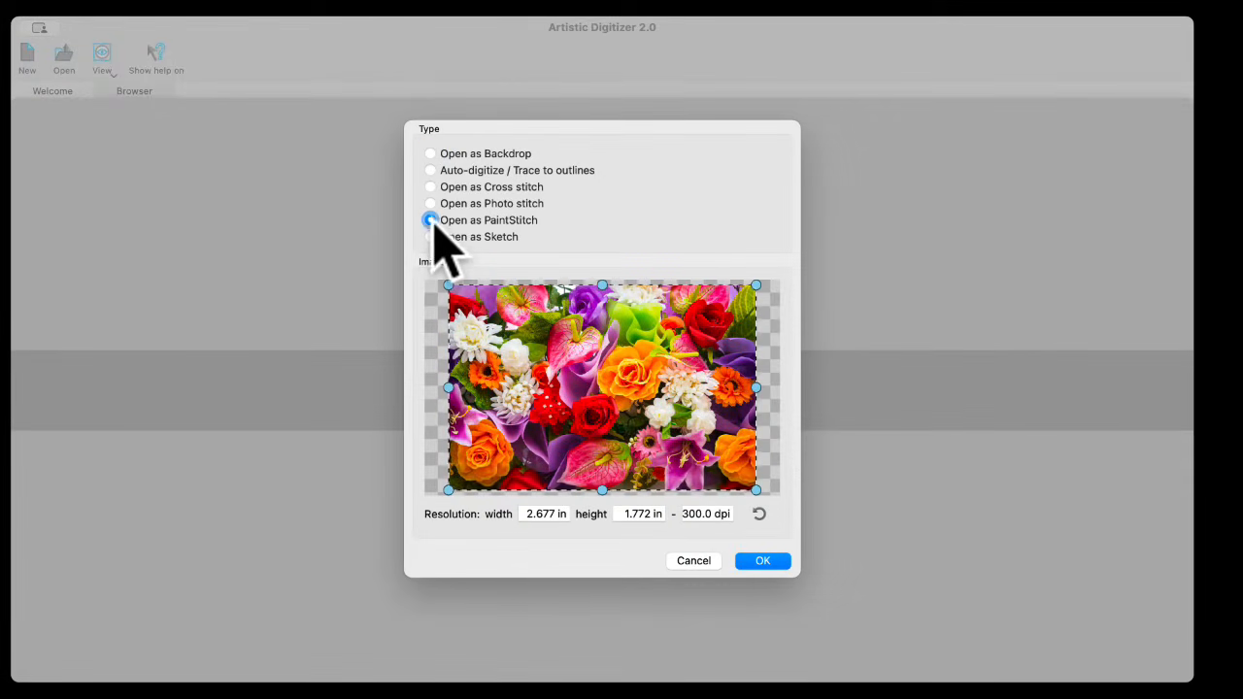
click(763, 563)
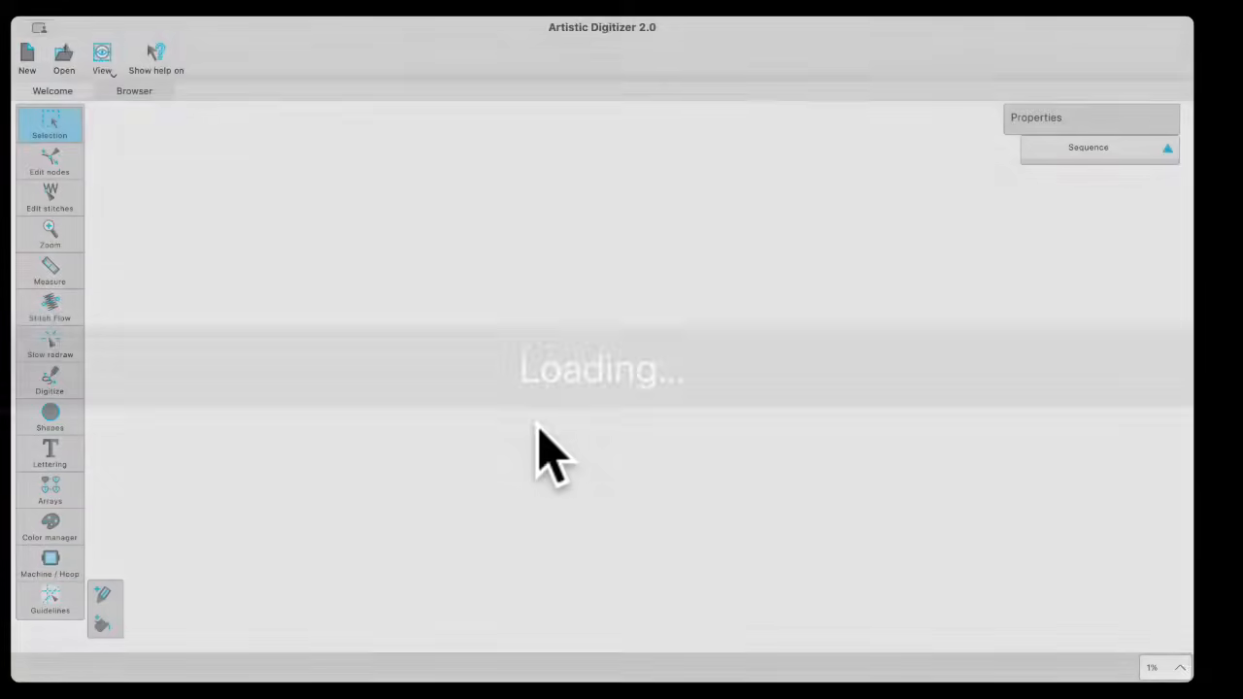
Step: Move the floral PaintStitch image within the hoop and enlarge it to about 8.8 × 5.8 in
click(517, 371)
drag(490, 343, 369, 283)
drag(591, 411, 663, 455)
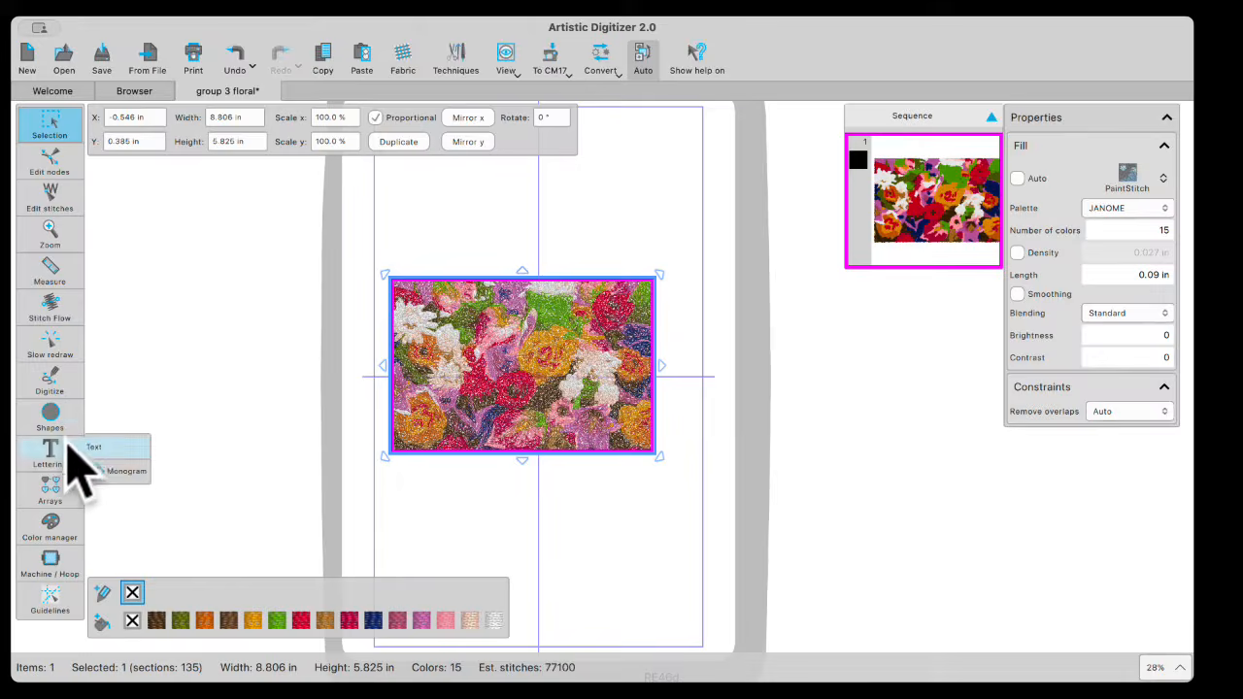
Step: Draw a closed heart about 6.3 × 5.3 in below the floral image with the Outline shape tool
mouse_move(62, 416)
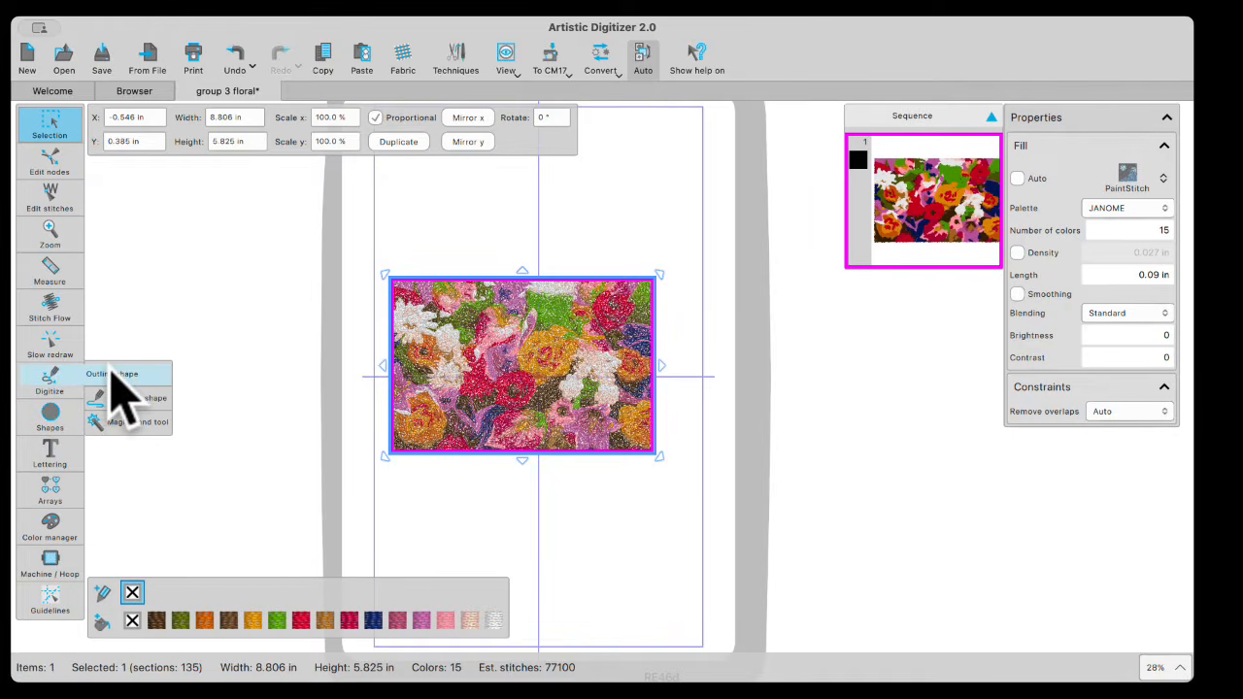
click(109, 378)
scroll(515, 501, down, 3)
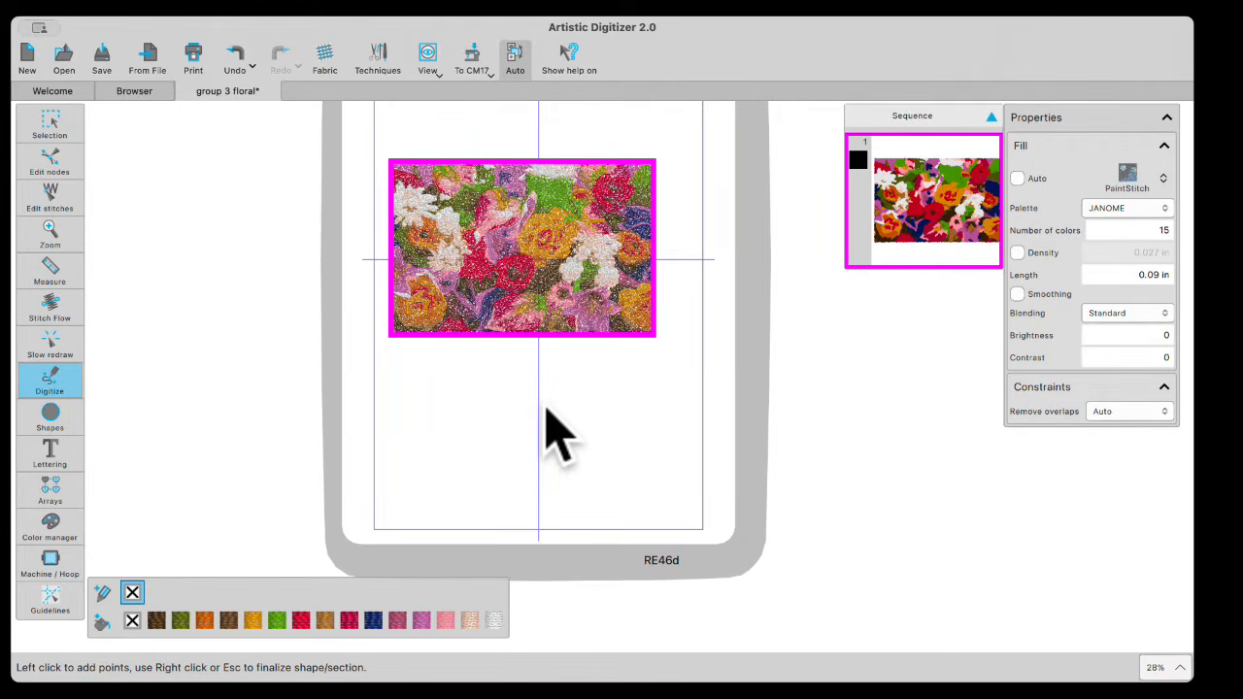
click(537, 408)
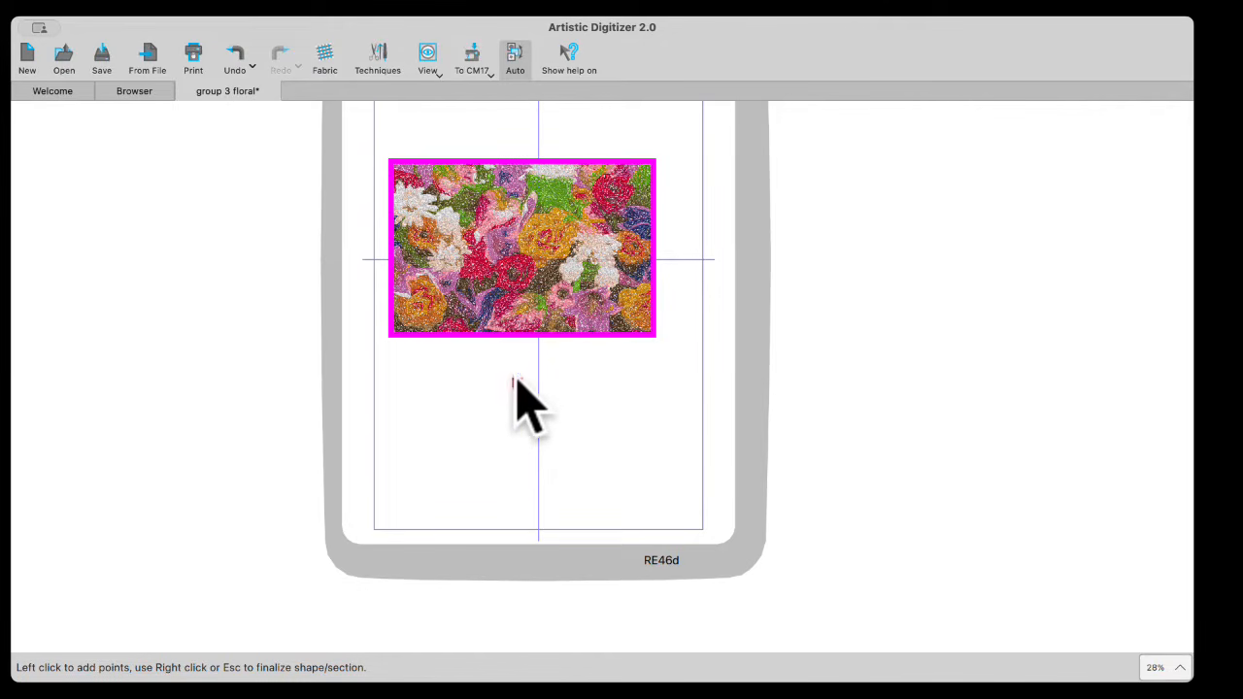
click(516, 374)
click(451, 374)
click(447, 437)
click(480, 478)
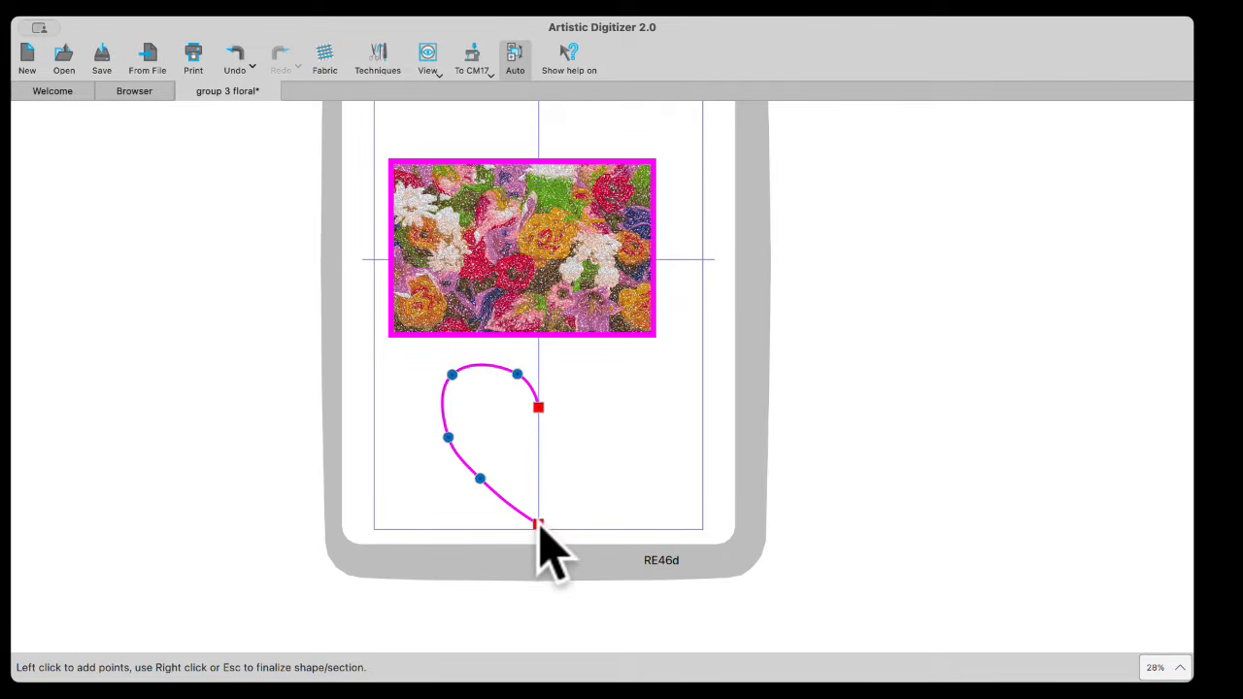
click(538, 525)
click(589, 485)
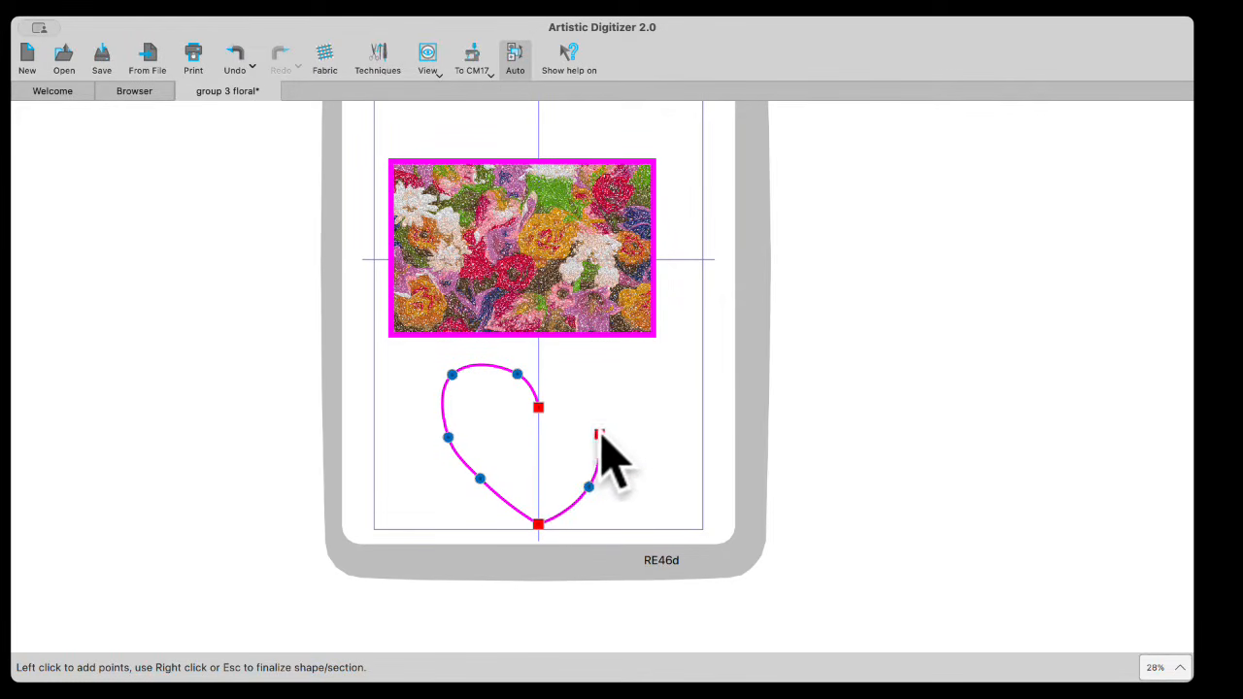
click(618, 438)
click(629, 393)
click(571, 368)
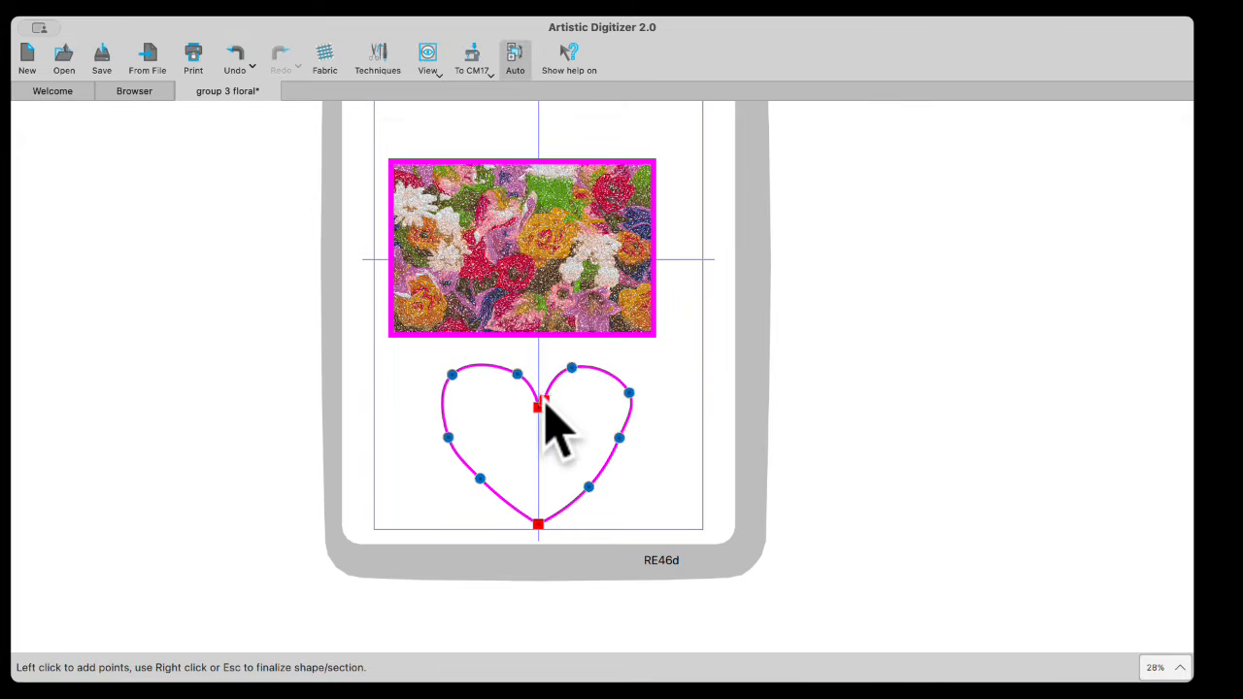
right_click(541, 408)
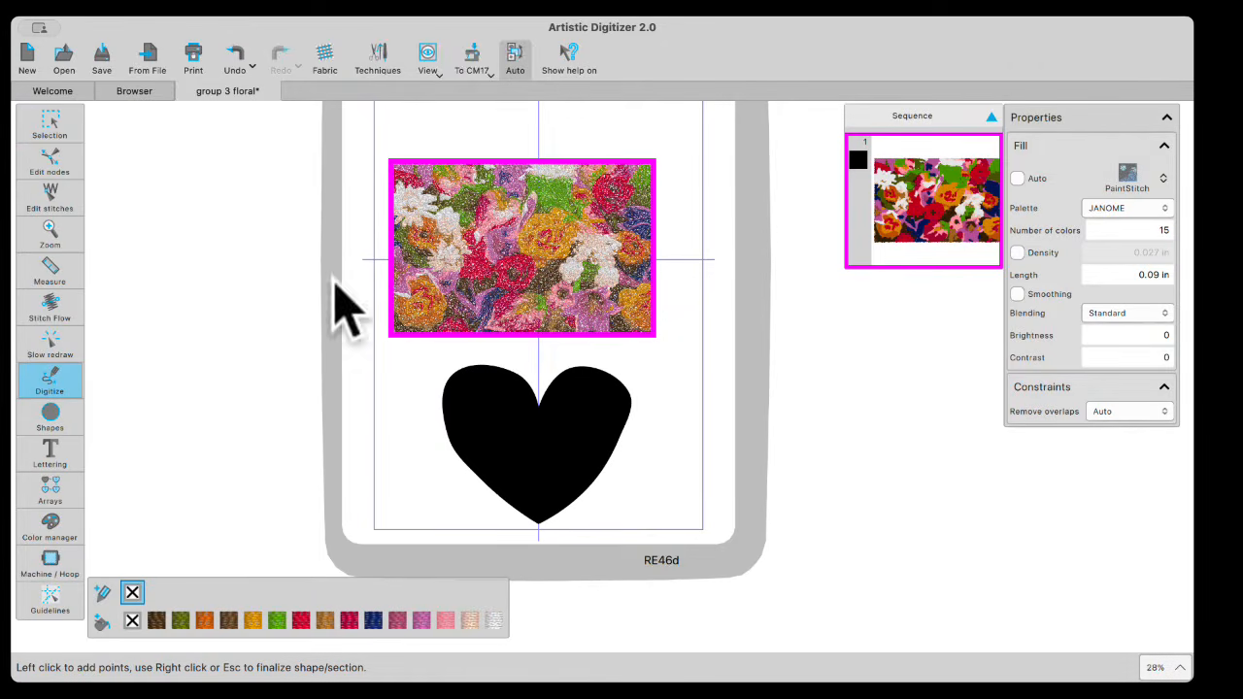
Step: Move the middle node on the heart's right side slightly outward, widening the heart to about 6.4 in
click(47, 136)
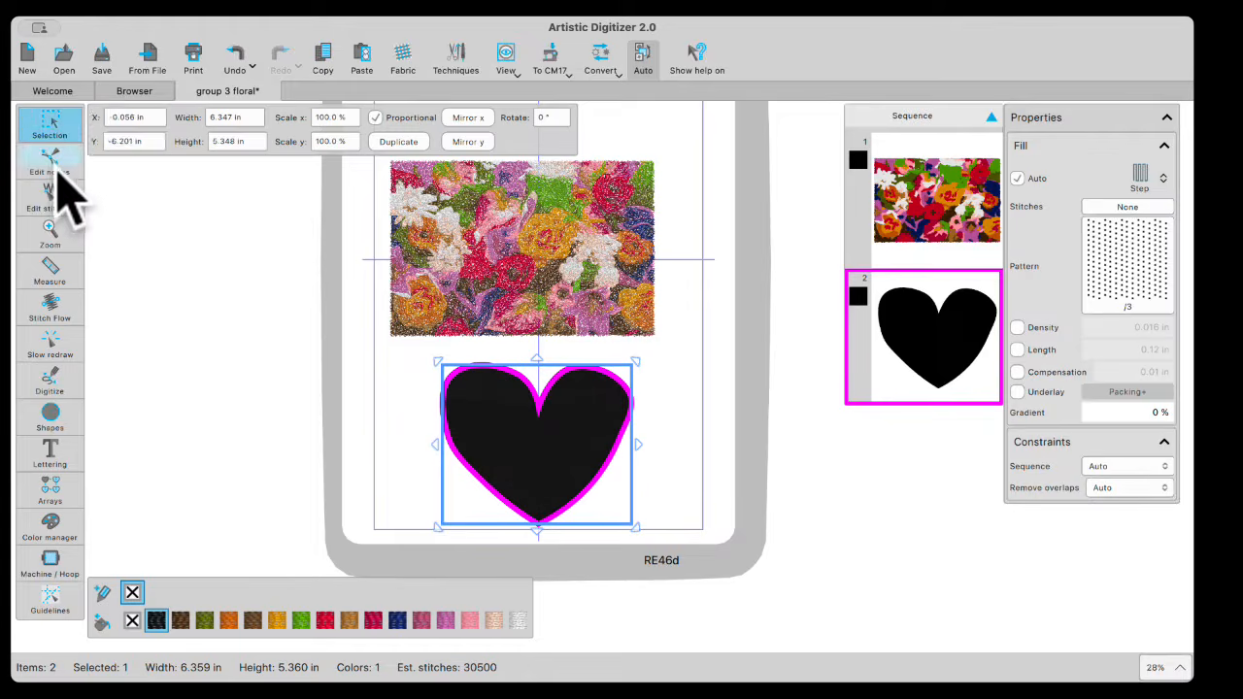
click(49, 163)
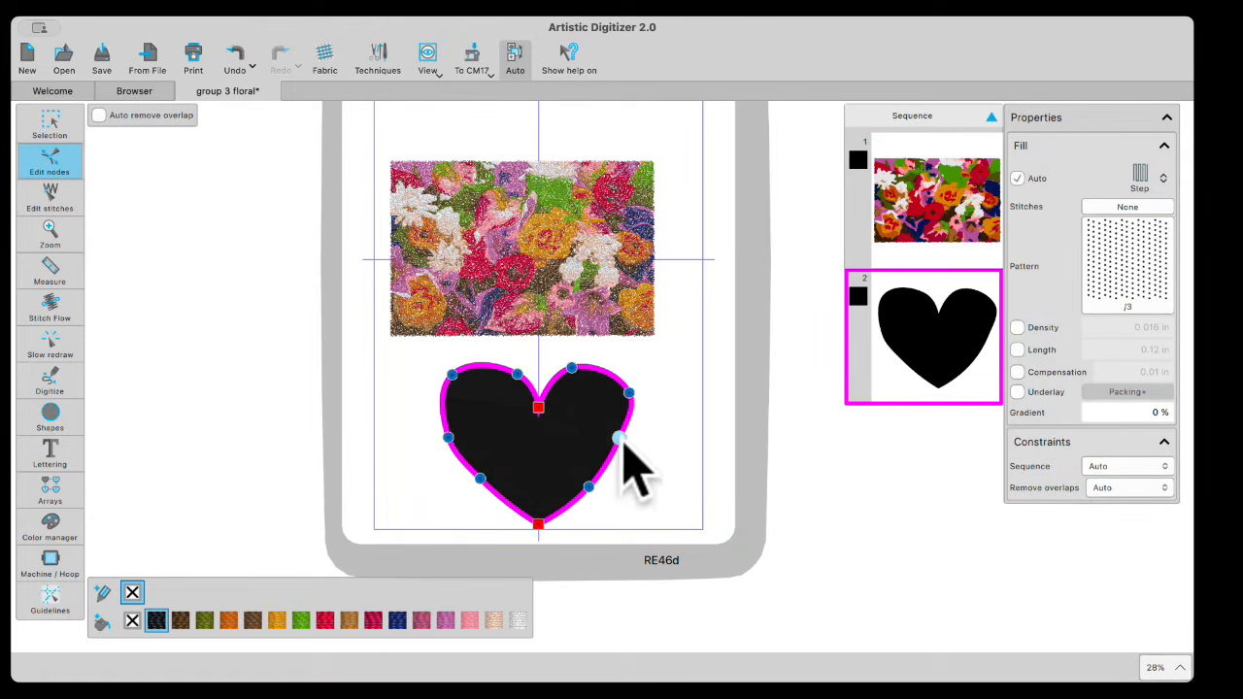
drag(619, 439, 629, 442)
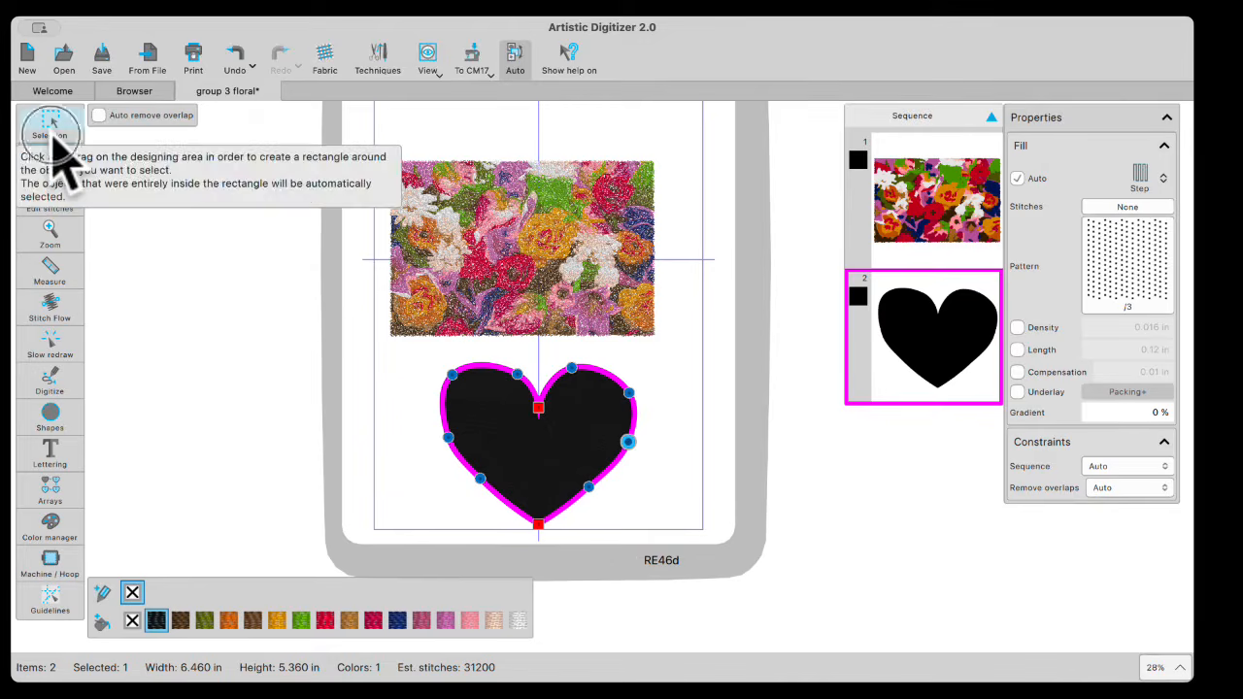
click(43, 125)
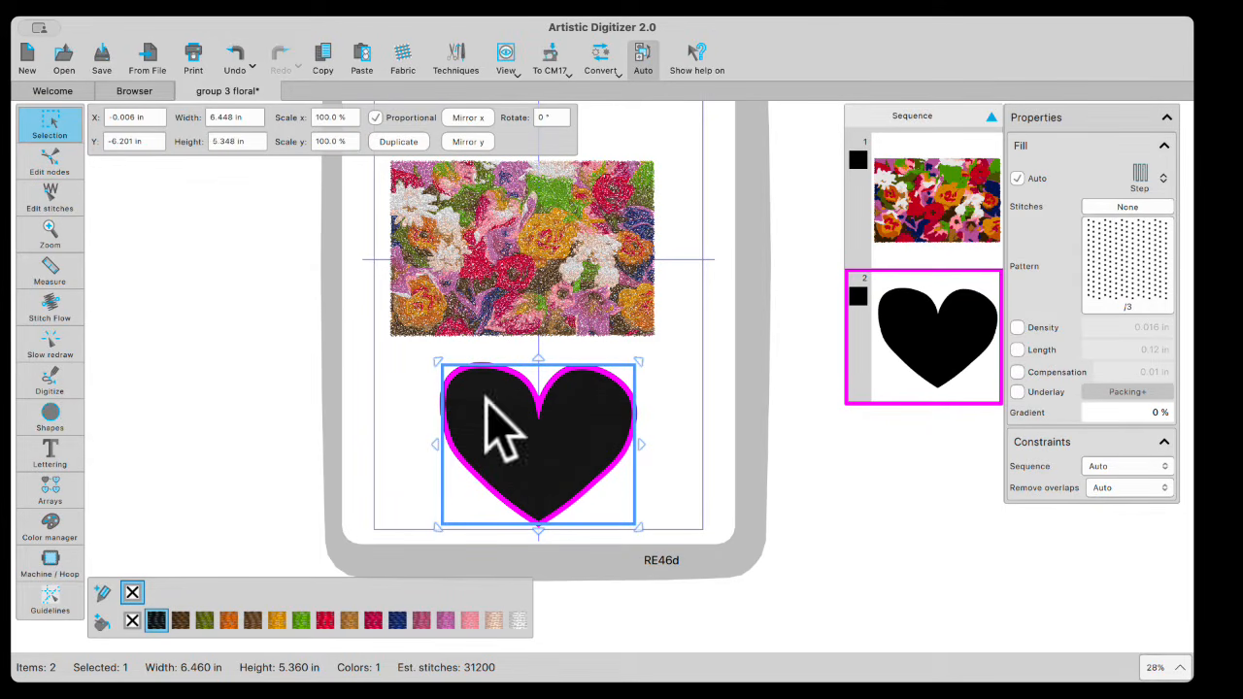
Step: Place the heart over the floral PaintStitch and add it as the clipping region of the floral image
mouse_move(92, 387)
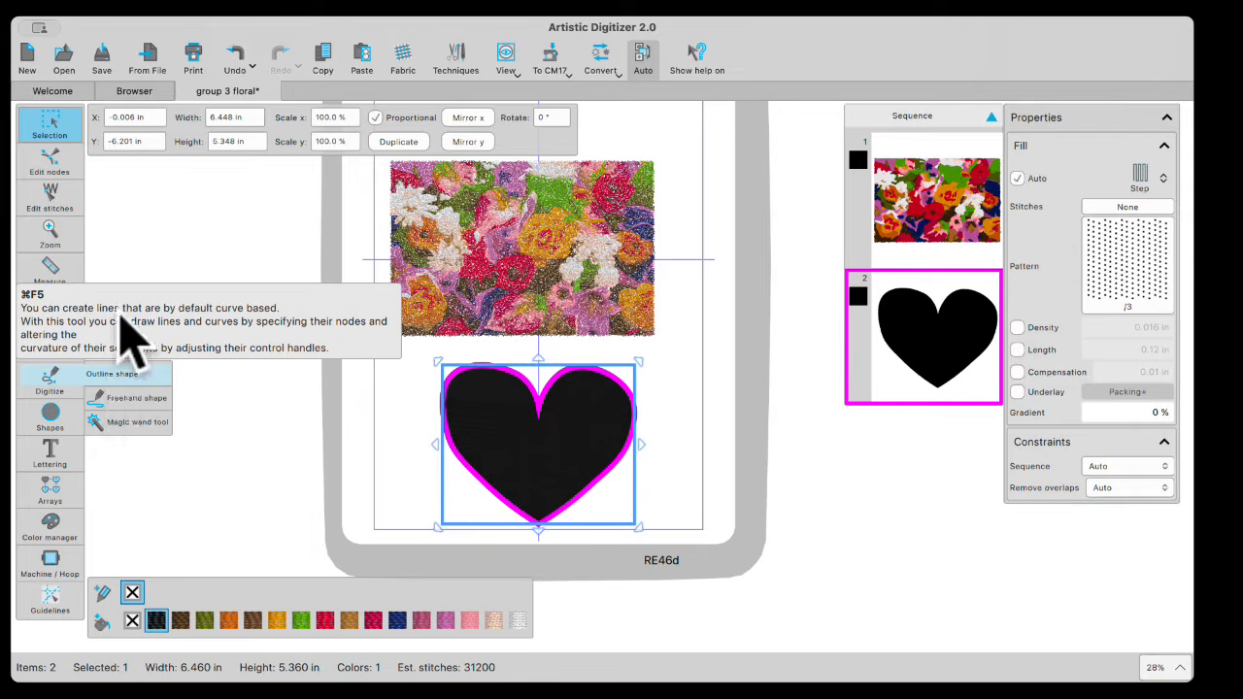
drag(532, 441, 514, 243)
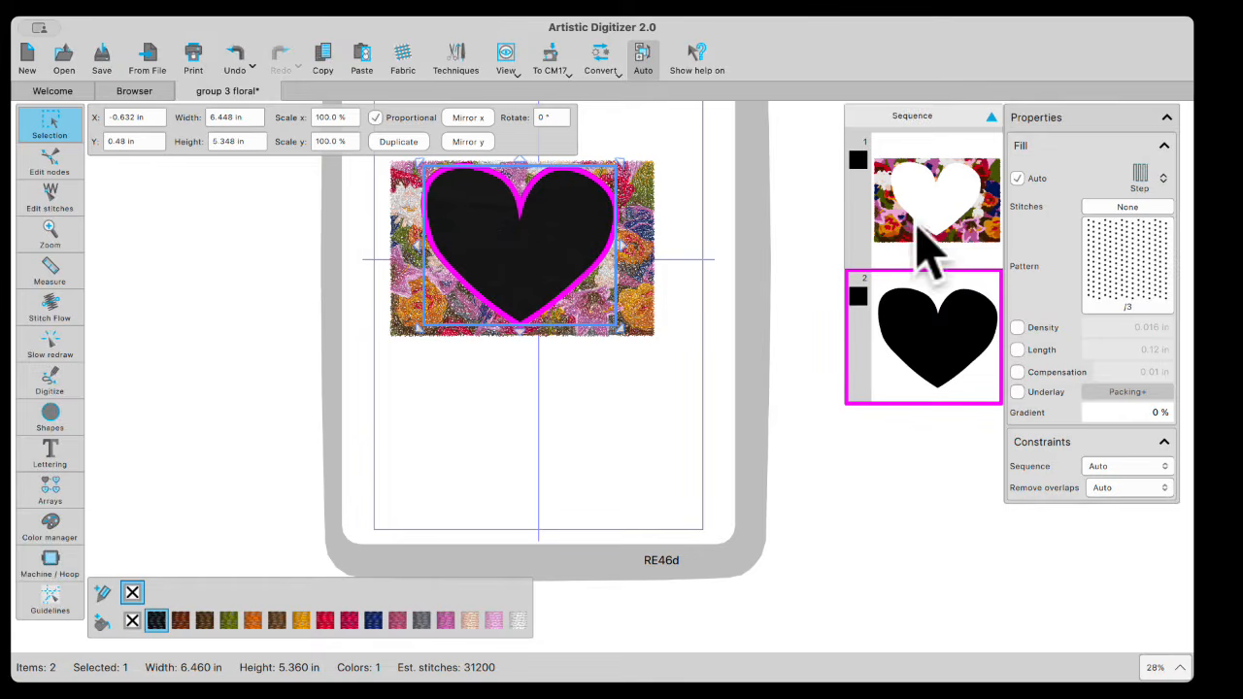
shift+click(957, 209)
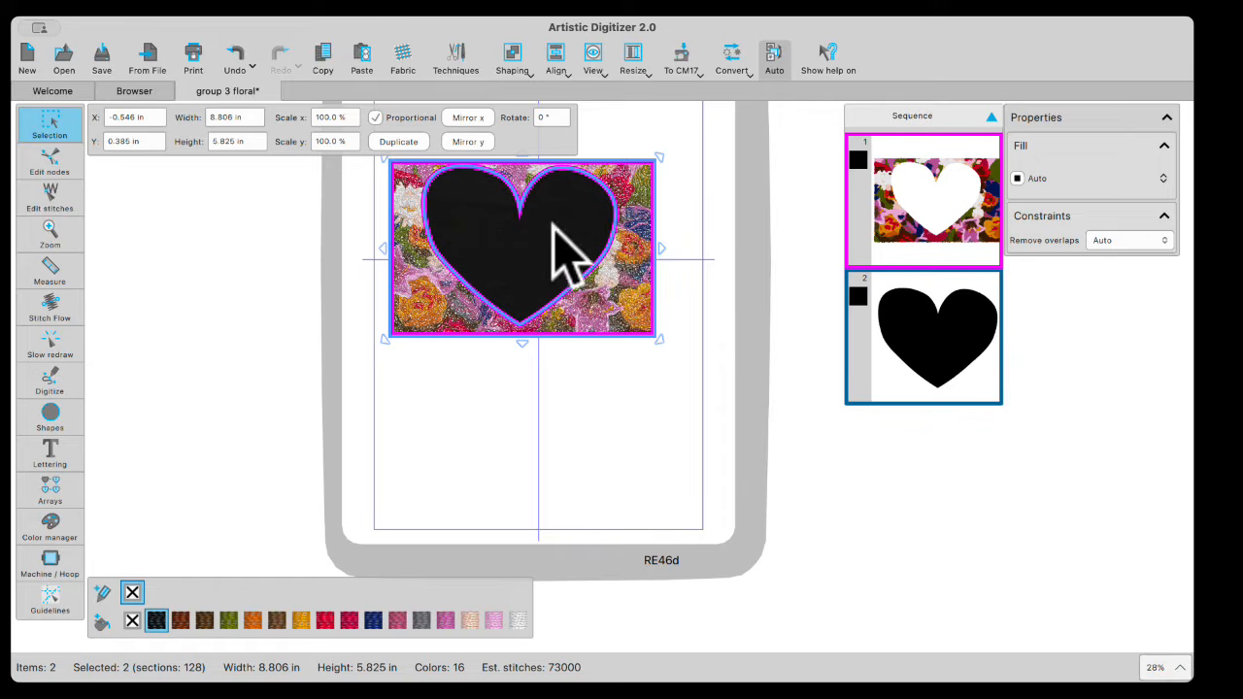
right_click(555, 233)
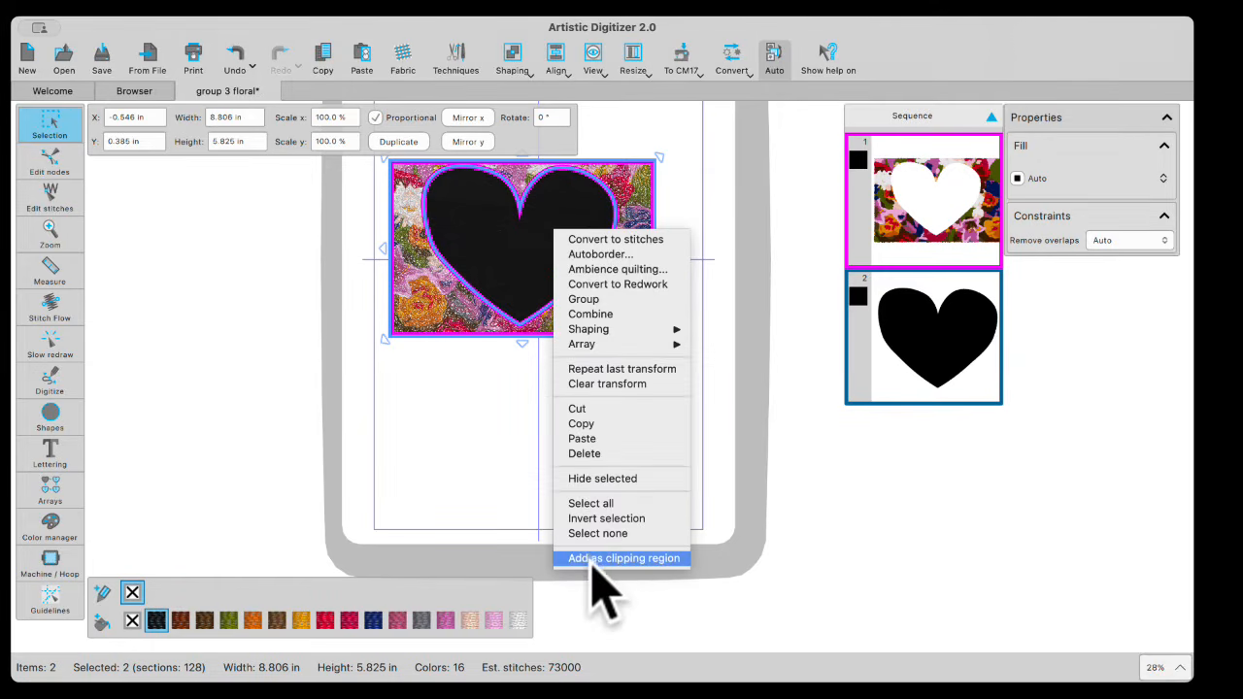
click(622, 558)
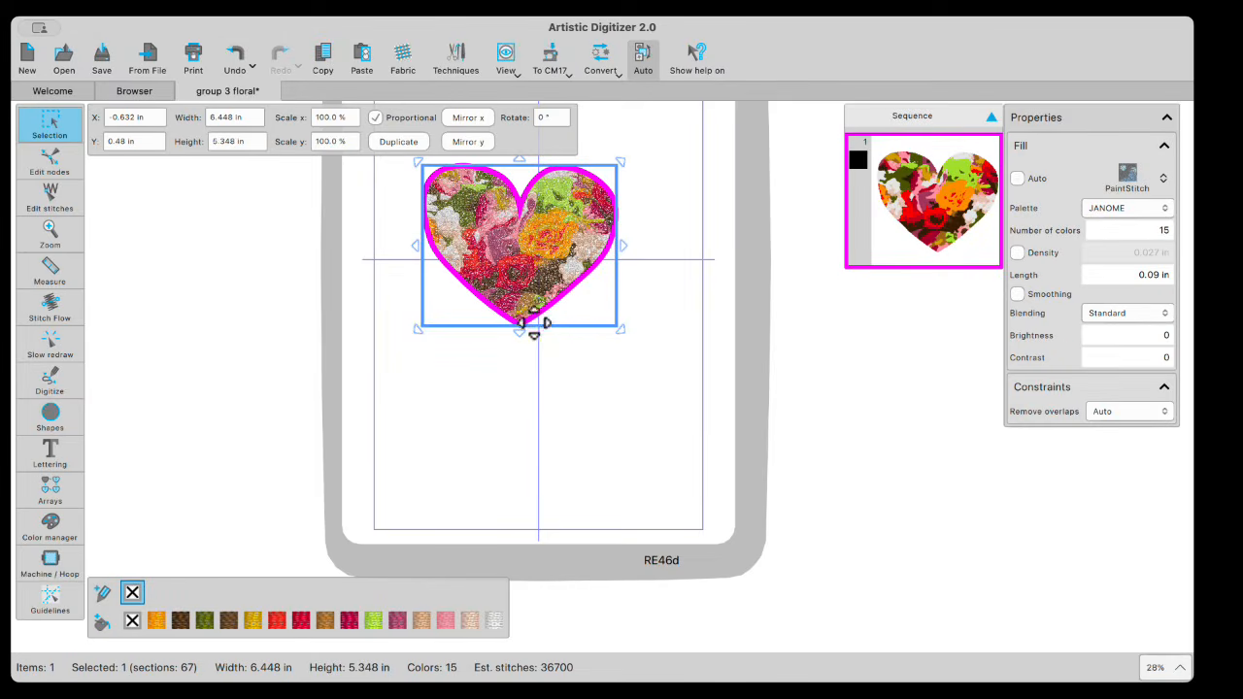
Step: Draw a curved outline about 3.5 × 3.7 in around the flowers in the middle of the heart and end it as an open shape
scroll(541, 320, up, 1)
scroll(537, 319, up, 1)
click(586, 380)
scroll(547, 255, down, 2)
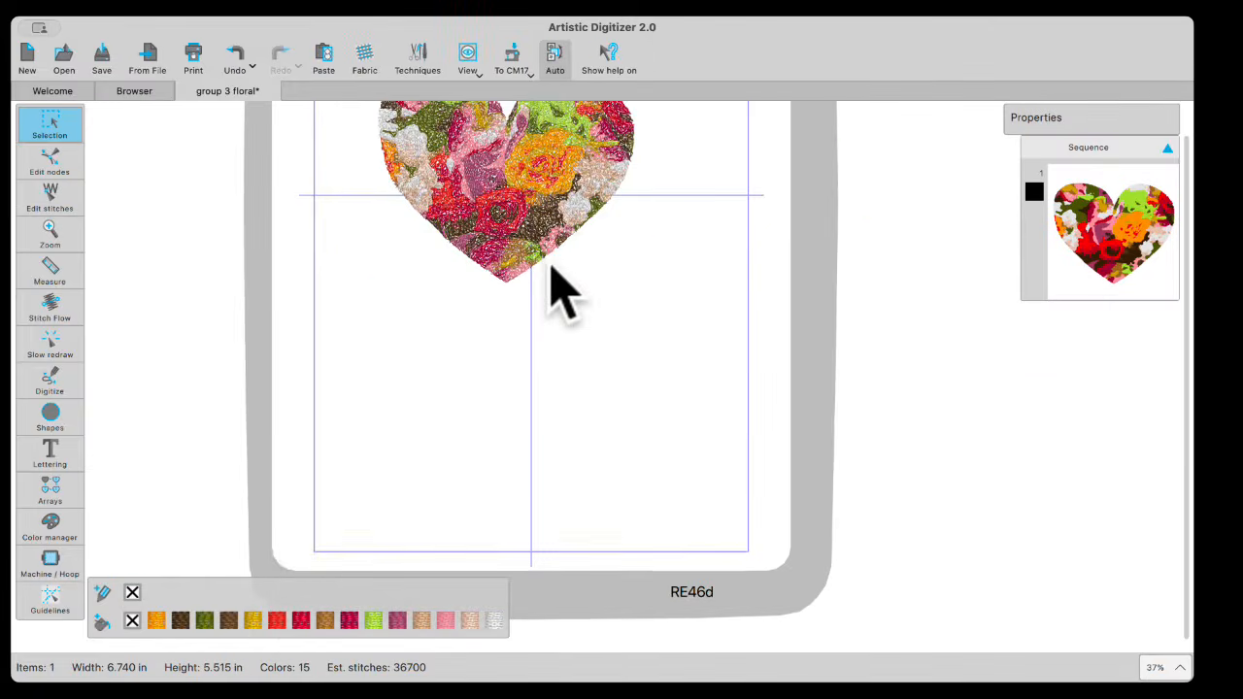
scroll(550, 263, up, 3)
scroll(528, 279, up, 4)
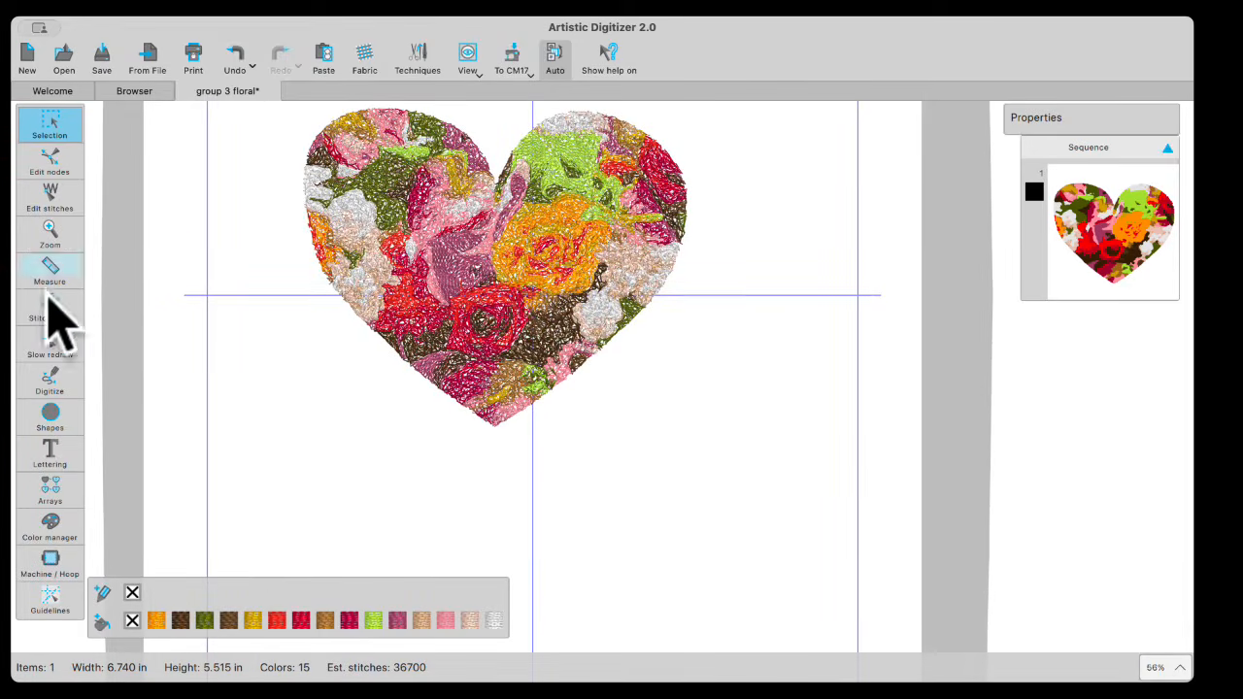
click(61, 384)
click(107, 373)
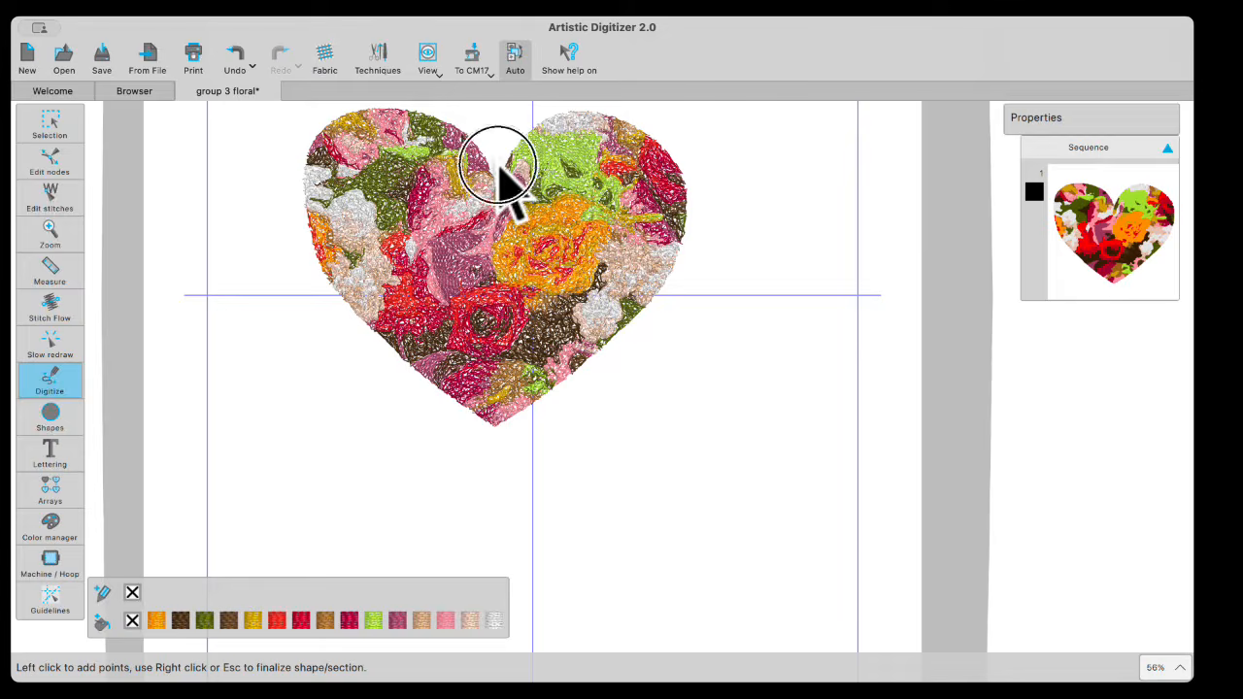
click(497, 165)
click(410, 176)
click(410, 226)
click(428, 245)
click(483, 225)
click(492, 248)
click(493, 275)
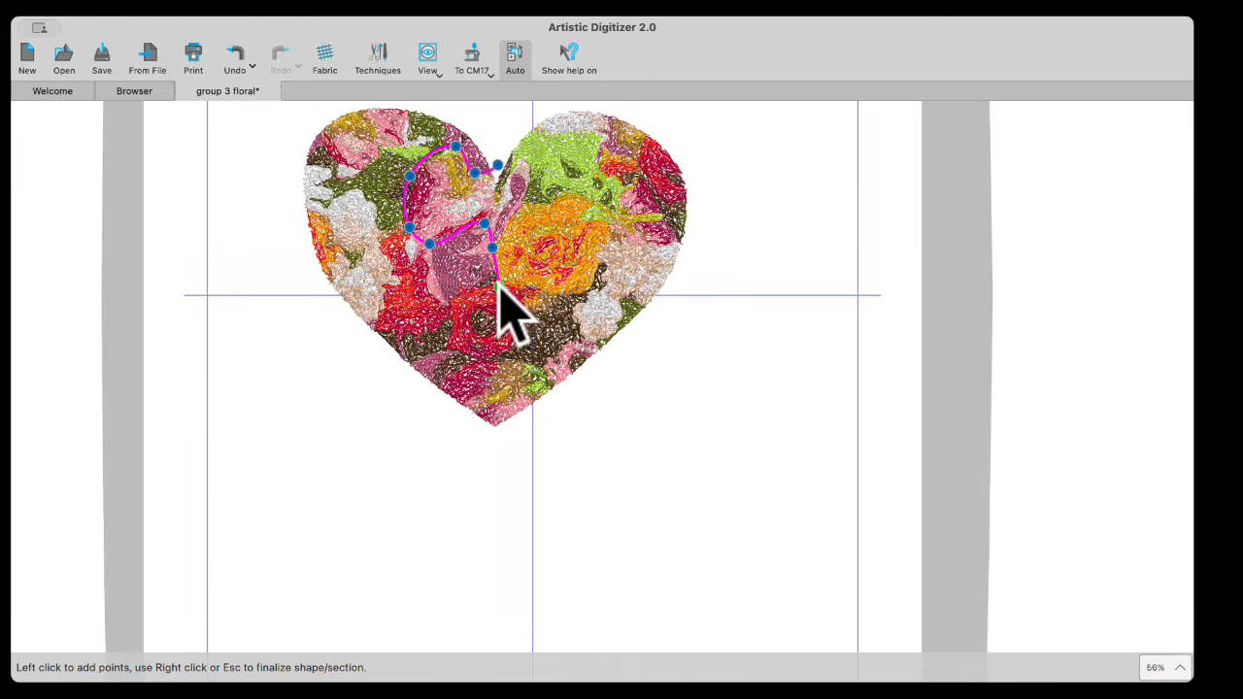
click(459, 293)
click(454, 327)
click(452, 352)
click(490, 360)
click(510, 345)
click(557, 290)
click(596, 284)
click(600, 250)
click(610, 231)
click(597, 217)
click(551, 195)
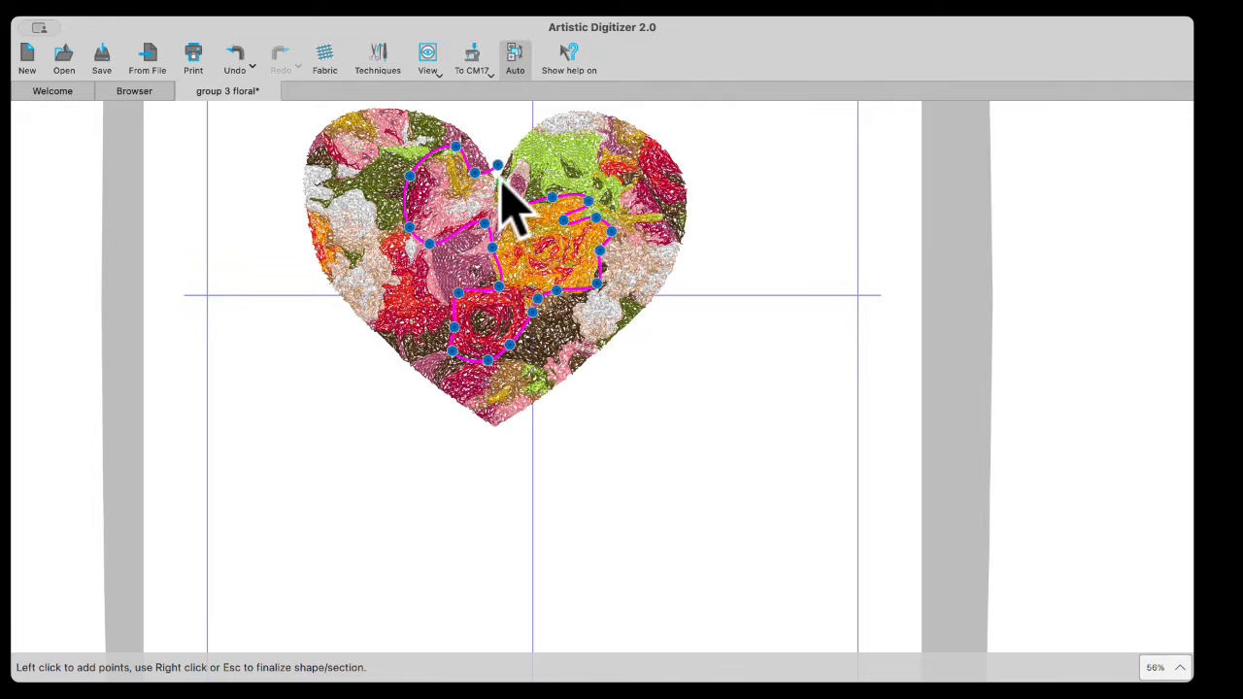
right_click(496, 170)
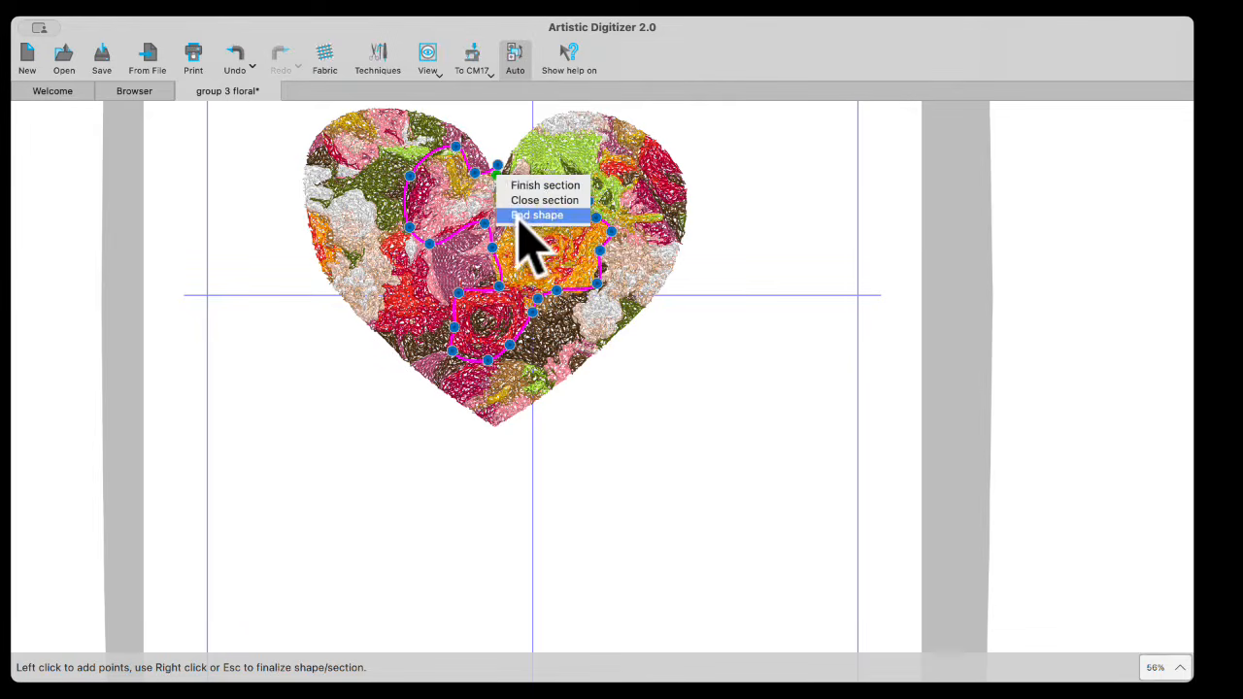
click(517, 215)
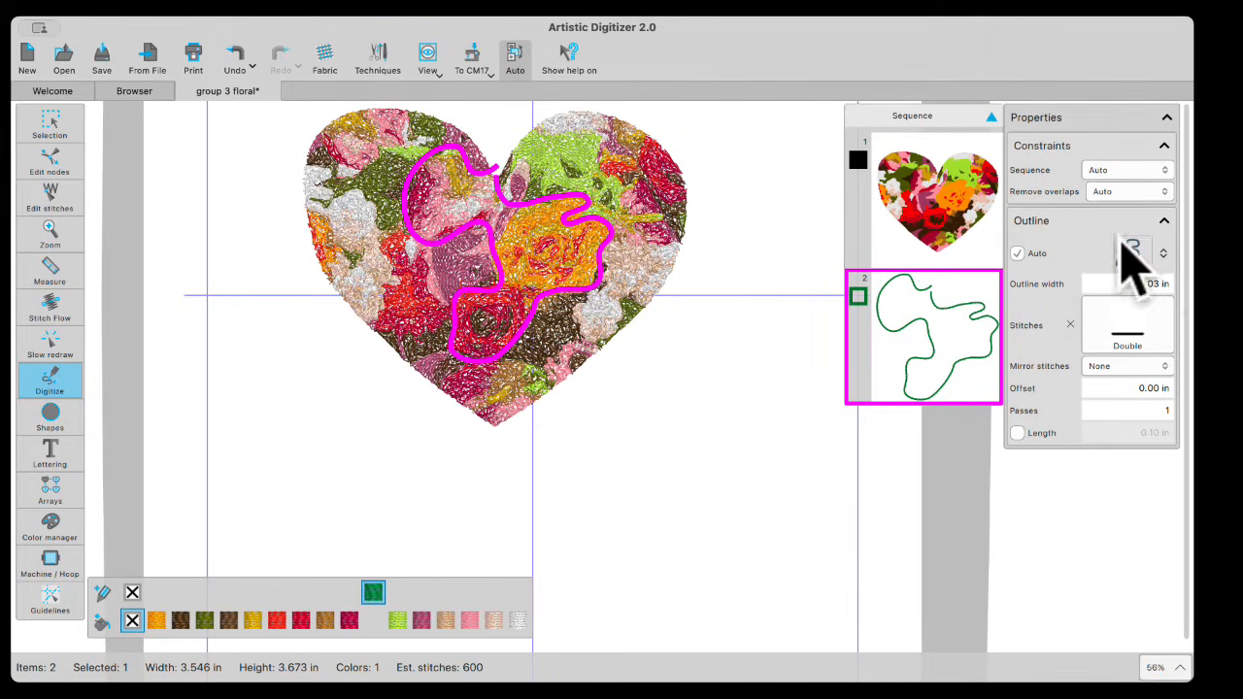
click(933, 238)
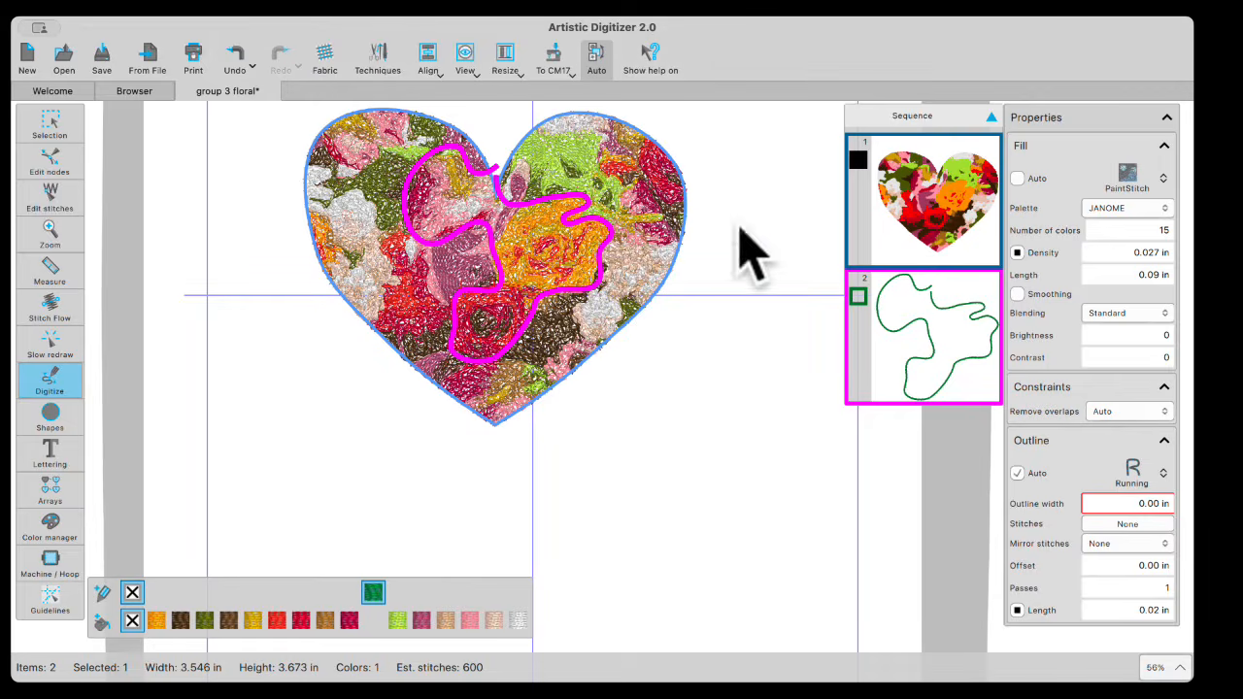
click(711, 422)
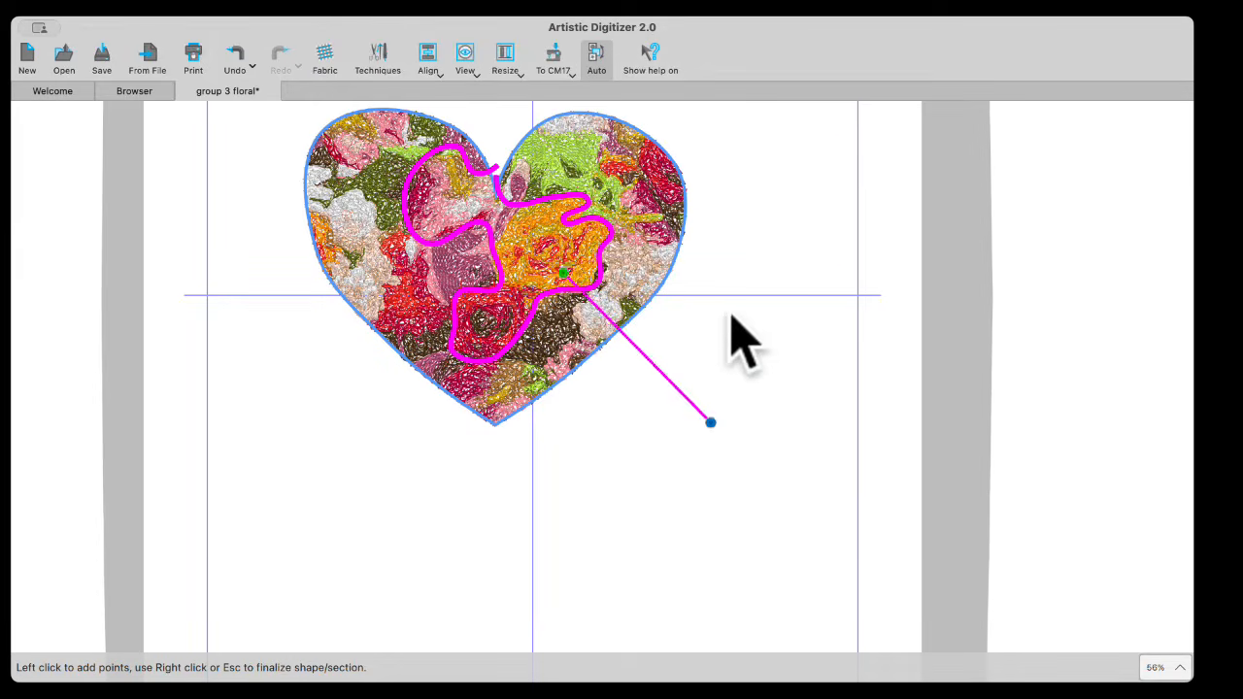
key(Escape)
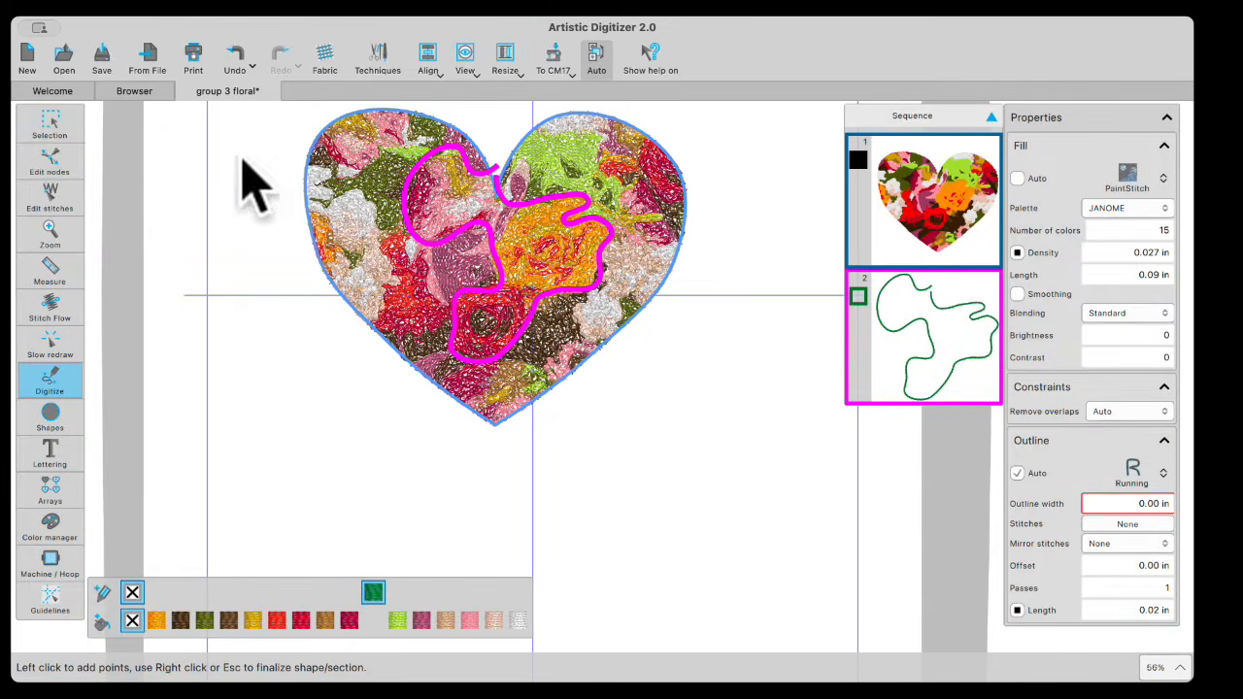
Step: Select only the inner curved outline and look through the commands available for it
click(47, 124)
click(934, 360)
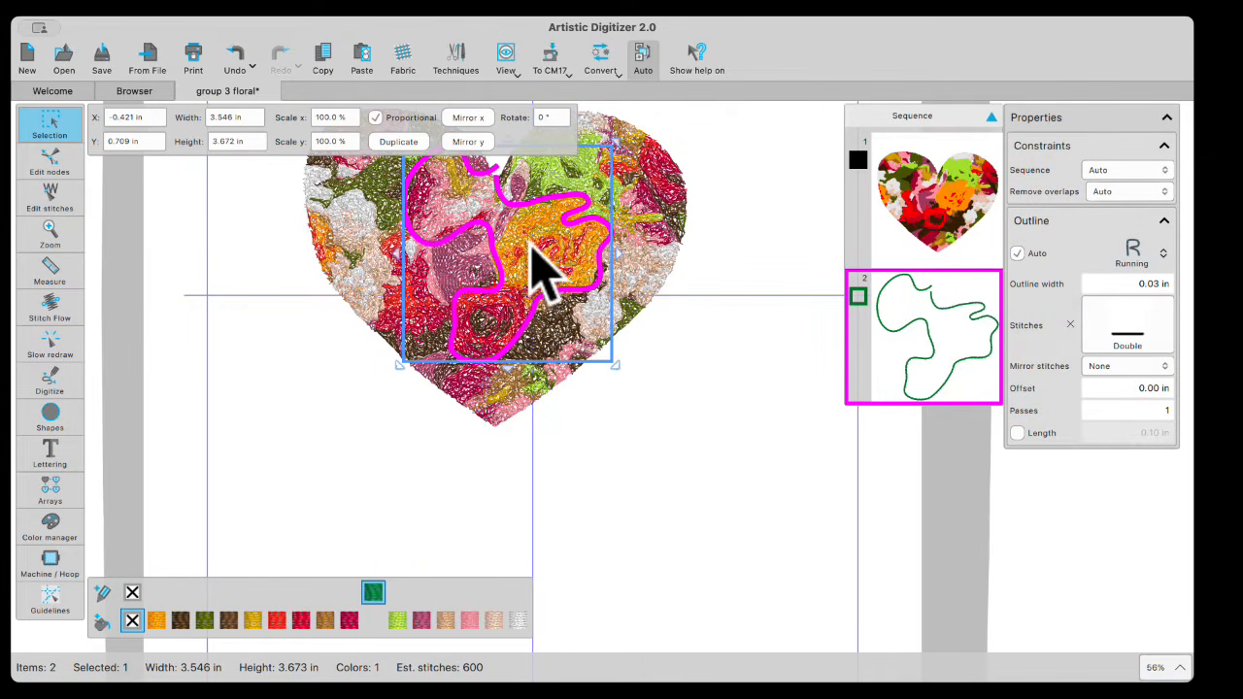
right_click(529, 238)
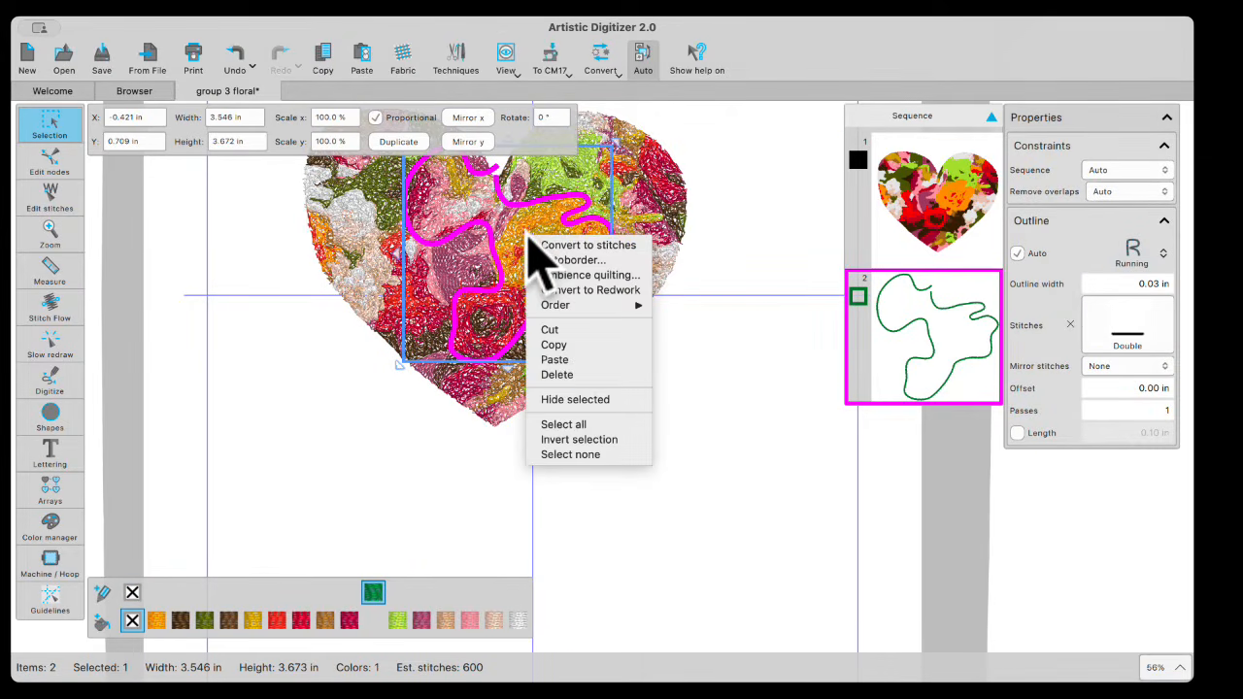
click(736, 250)
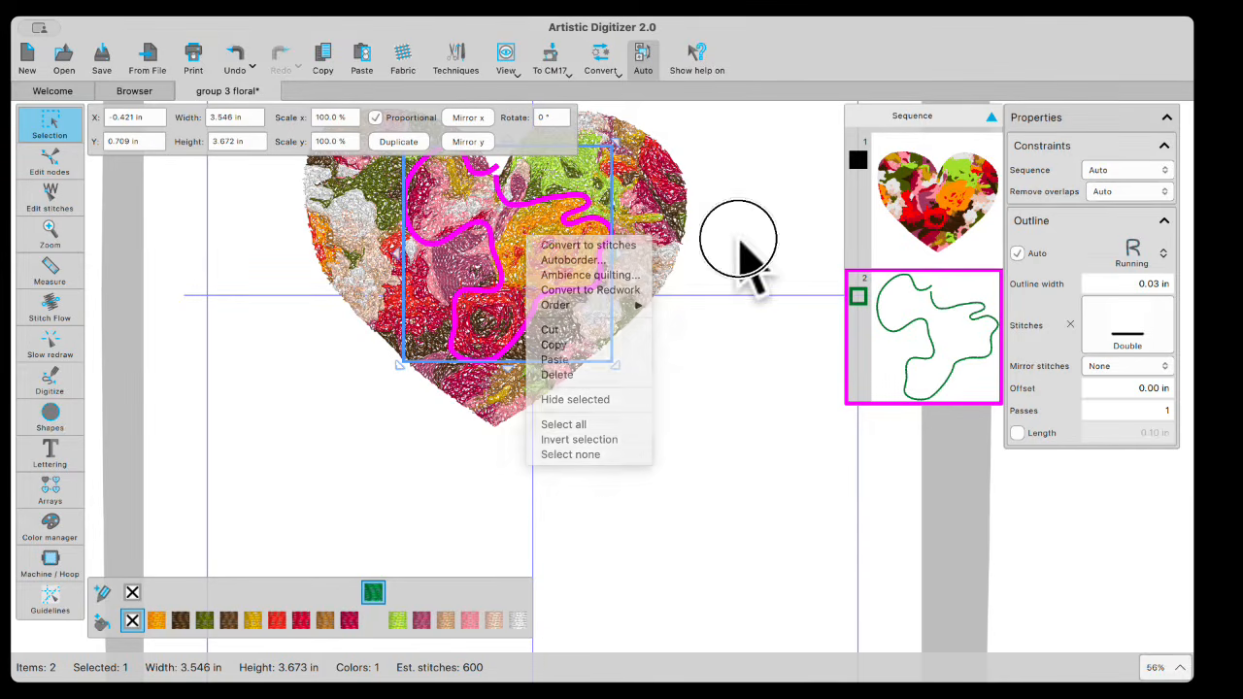
Step: Close the inner curved outline by moving its two open end nodes together near the heart's cleft and joining them
scroll(514, 267, up, 2)
scroll(515, 267, up, 5)
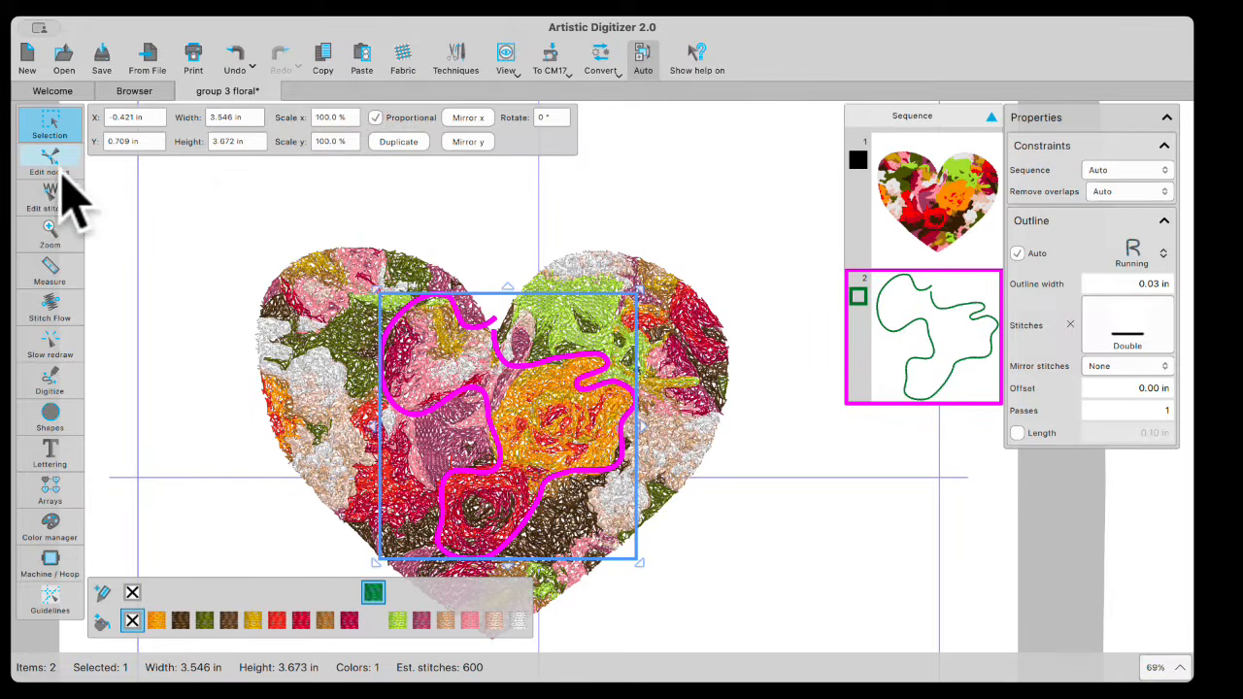
click(60, 173)
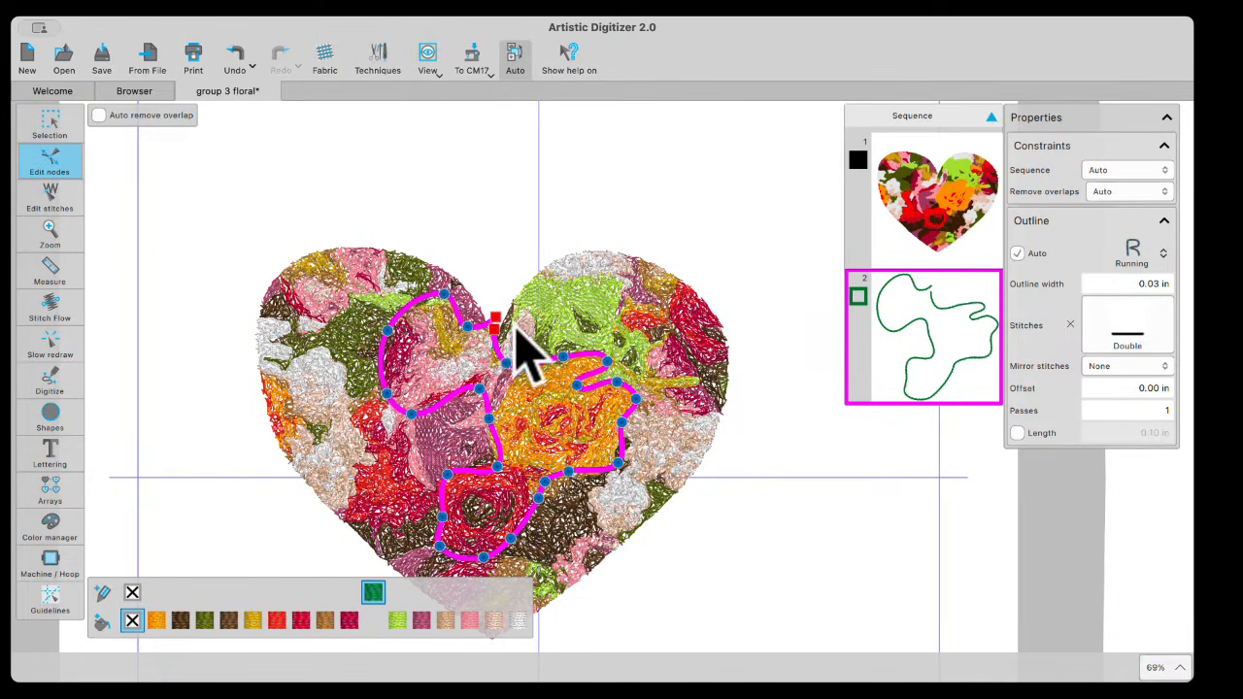
drag(495, 319, 494, 316)
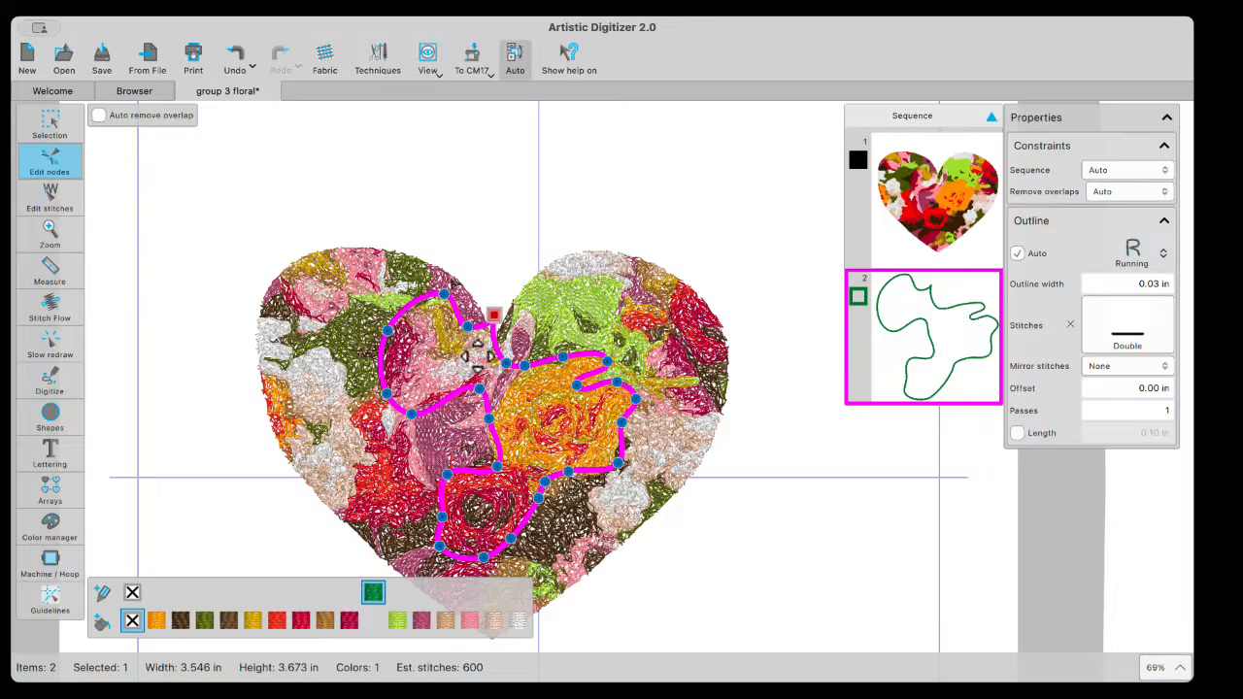
click(470, 326)
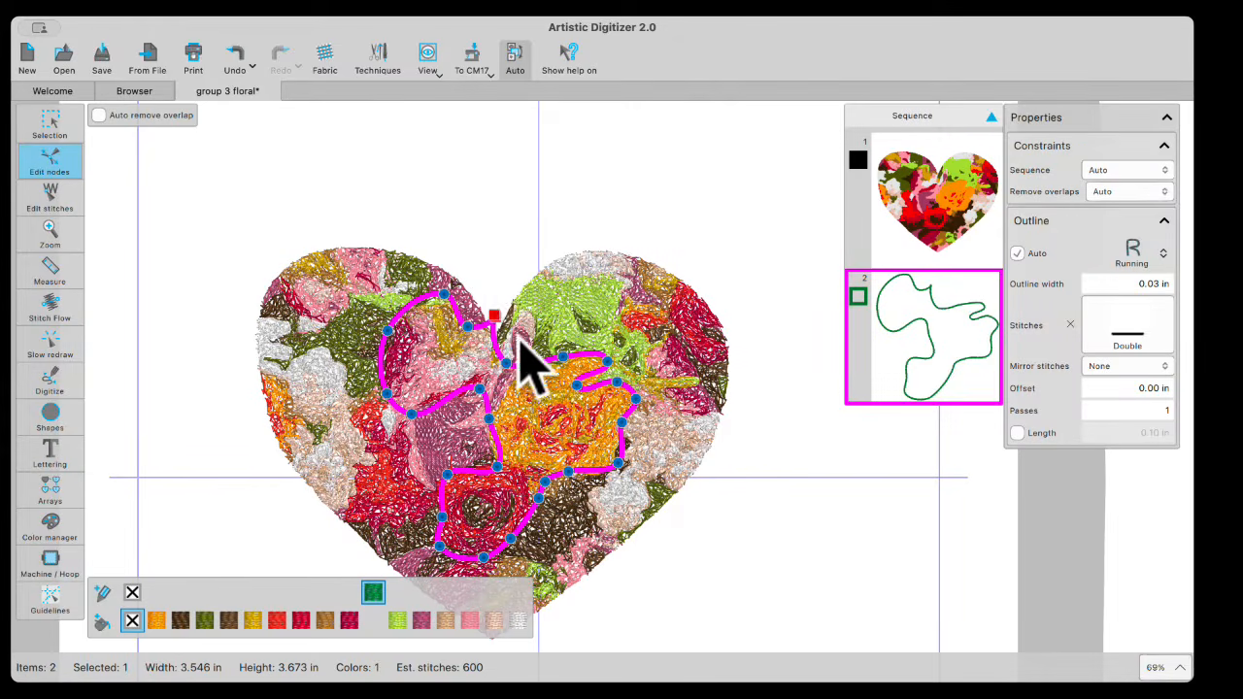
click(489, 307)
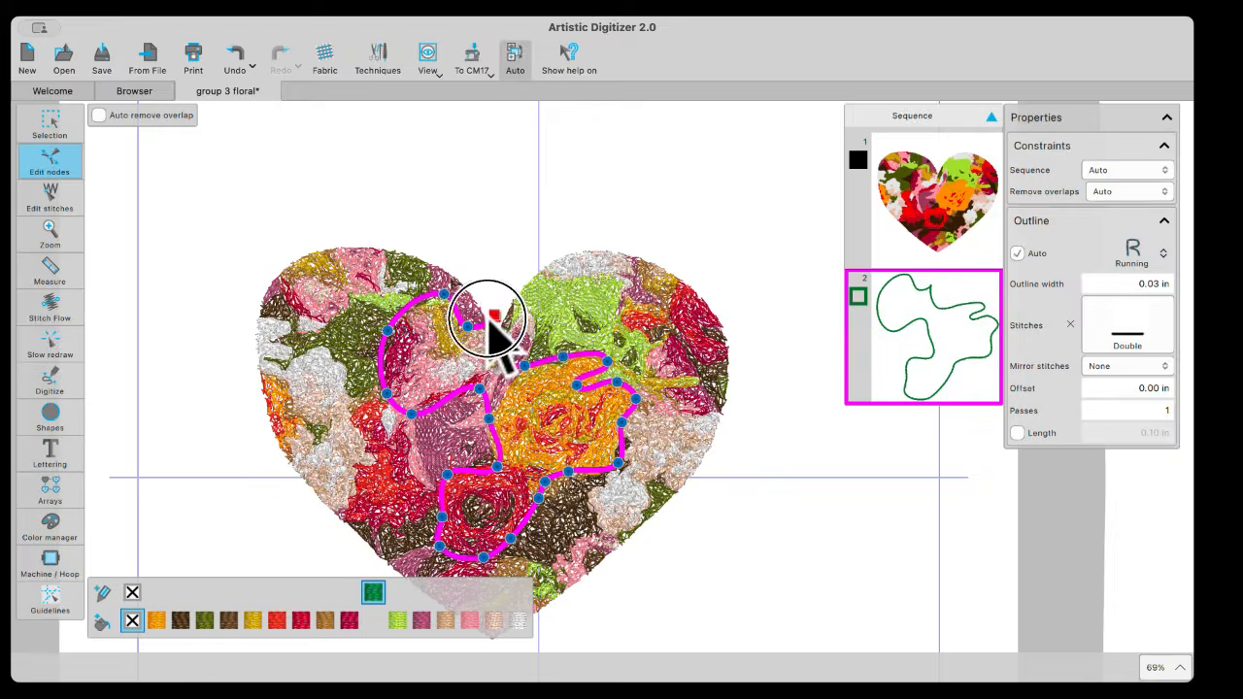
right_click(501, 325)
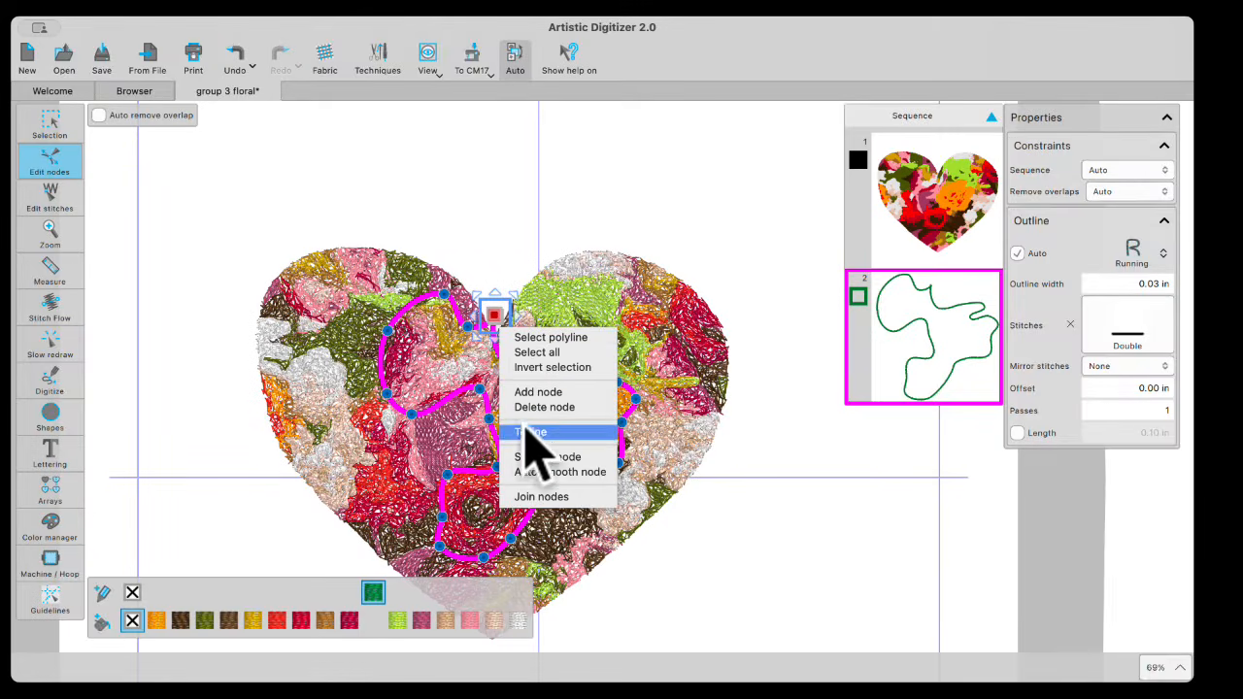
click(532, 495)
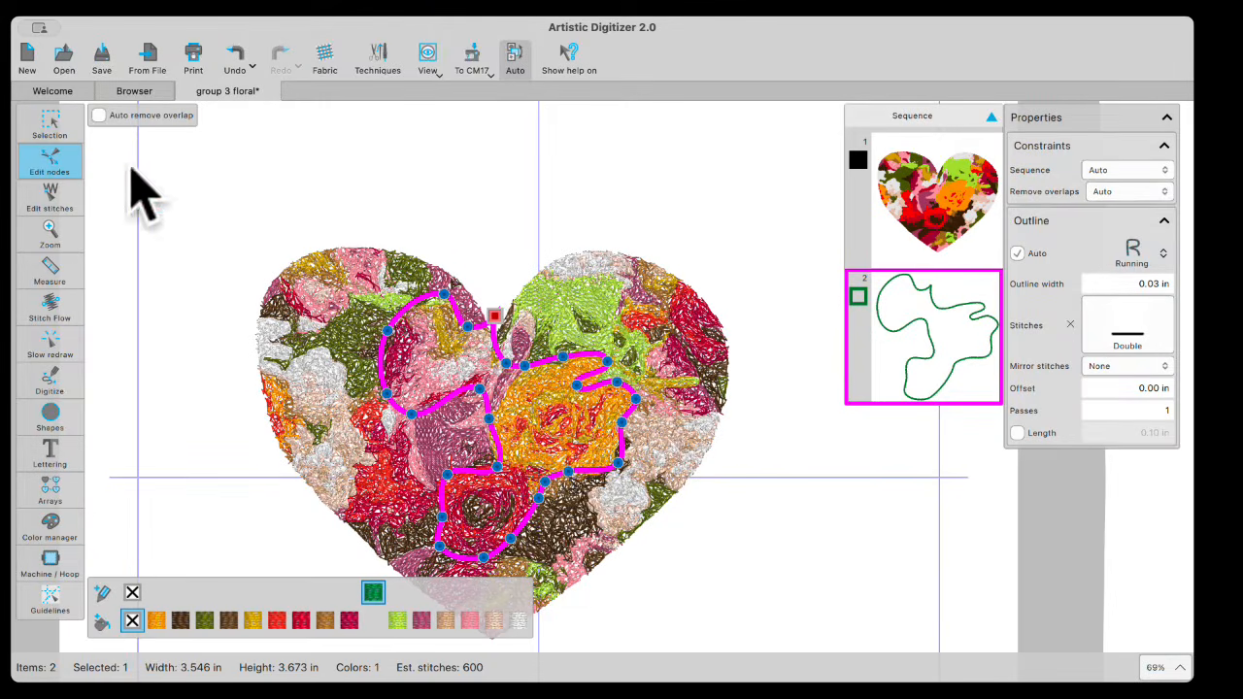
Step: Fill the closed inner shape with green, look at the available fill types, and deselect it
click(48, 124)
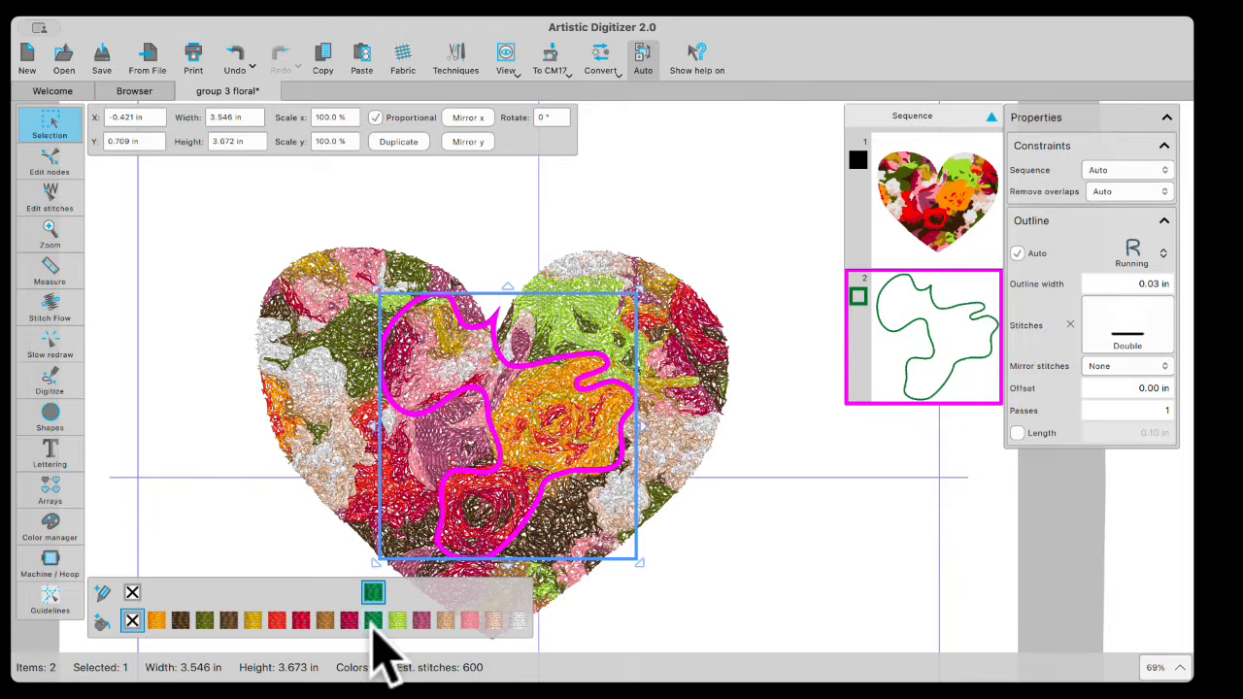
click(371, 620)
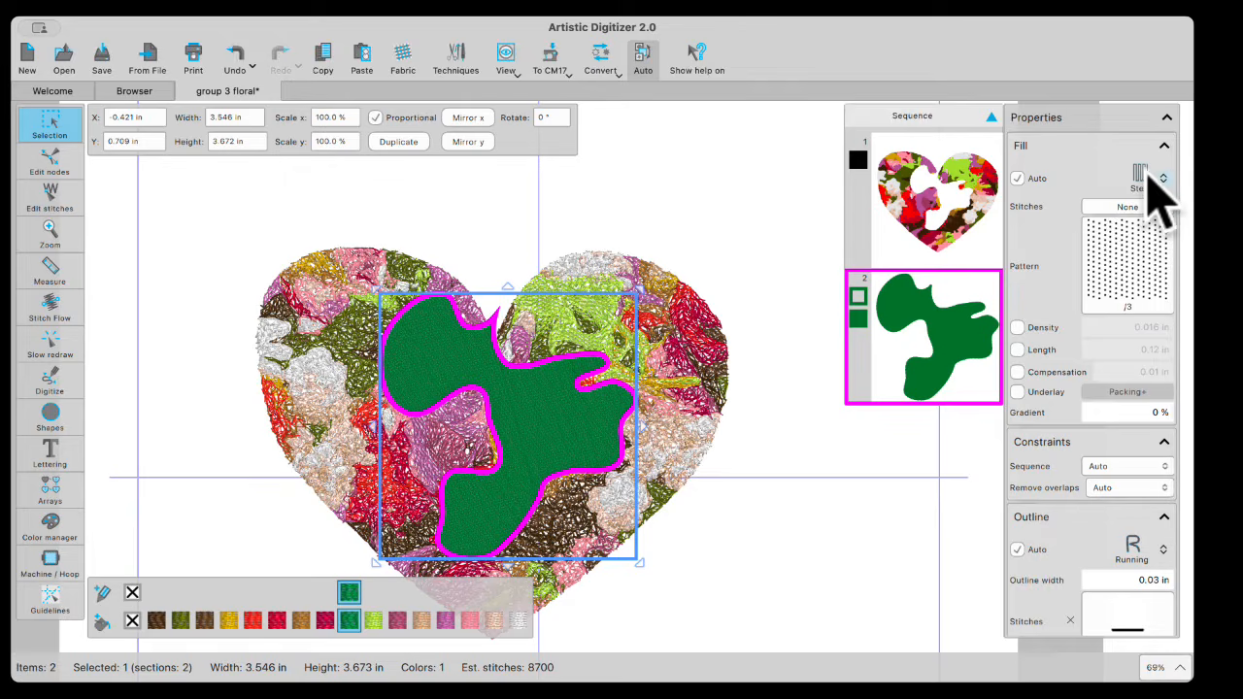
click(1141, 177)
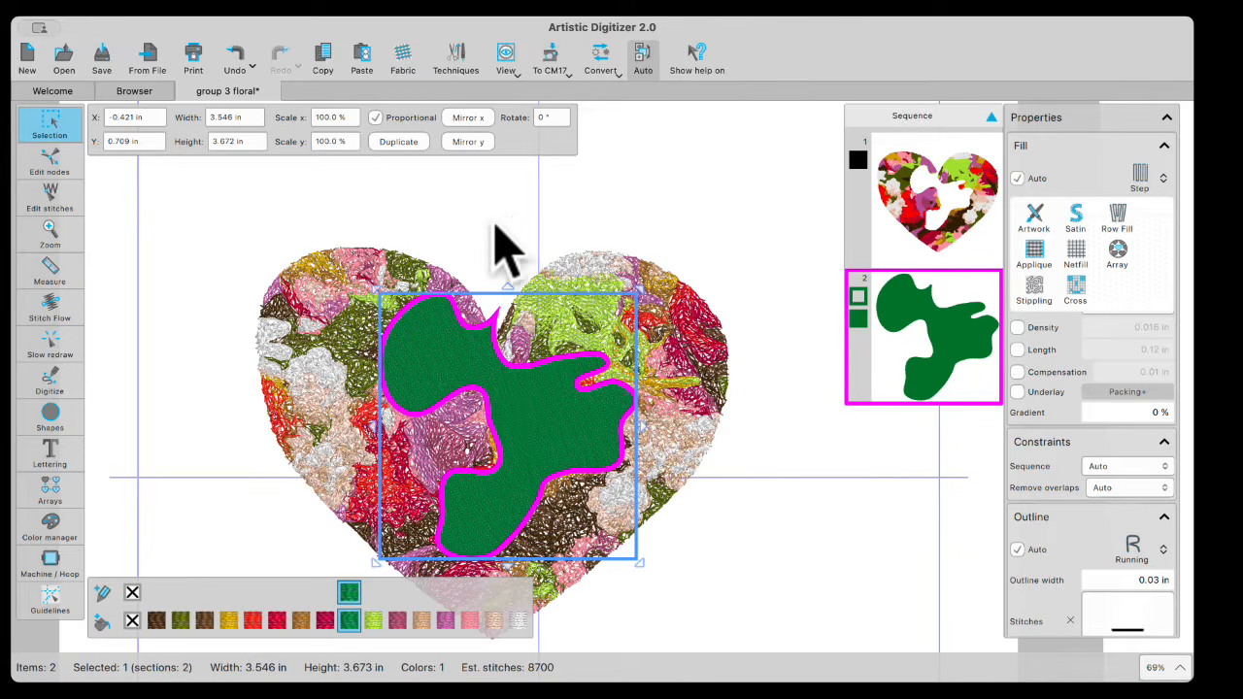
click(493, 244)
Step: Open the sample Heart PS SK Deco stitch.Draw and examine the settings of its Sketch fill and decorative outline
click(134, 92)
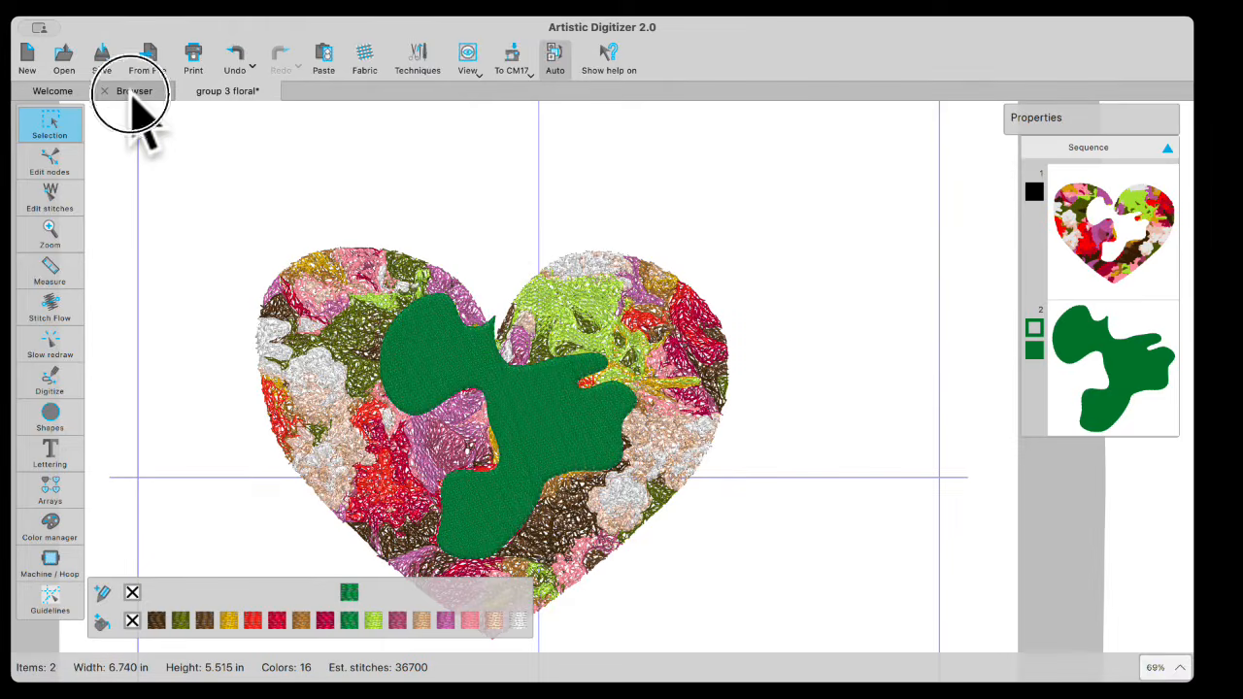
click(352, 357)
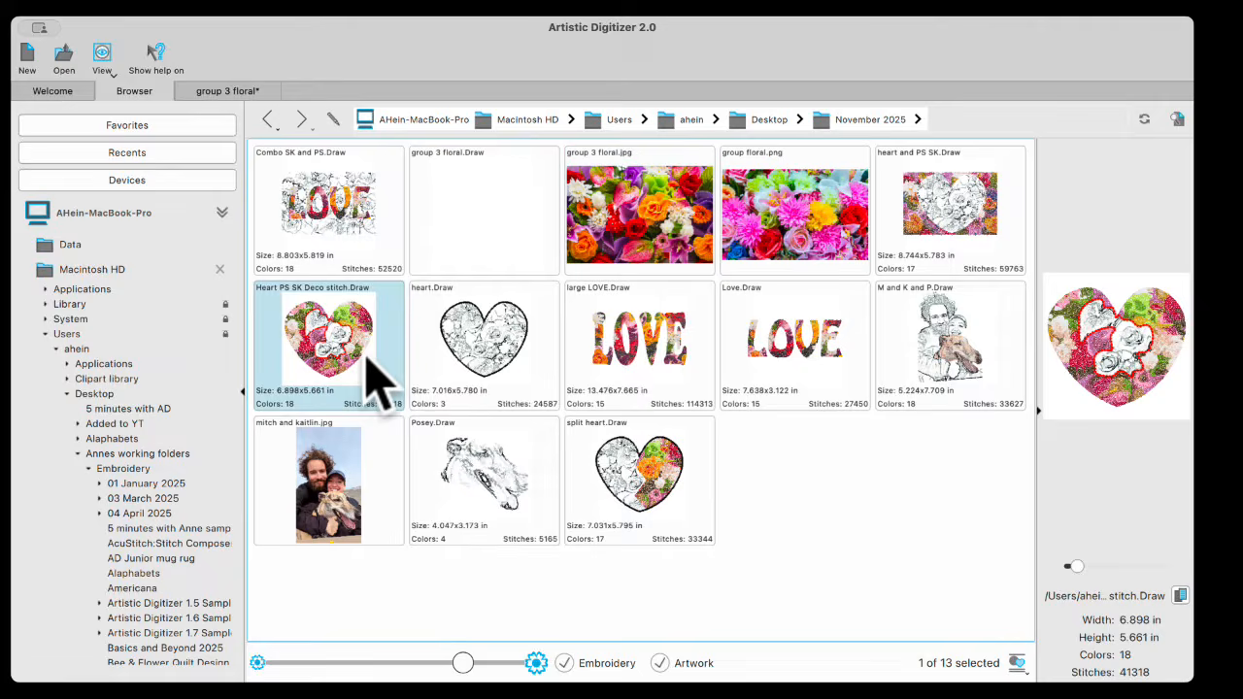
double_click(340, 367)
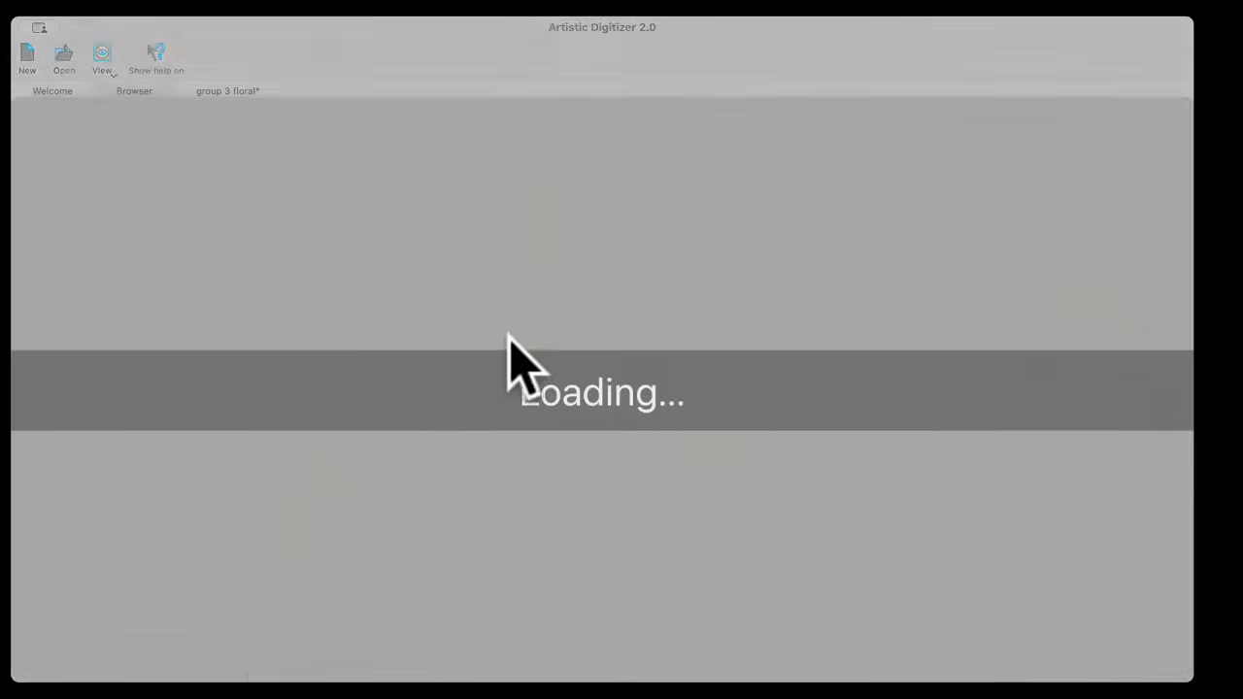
scroll(614, 404, up, 1)
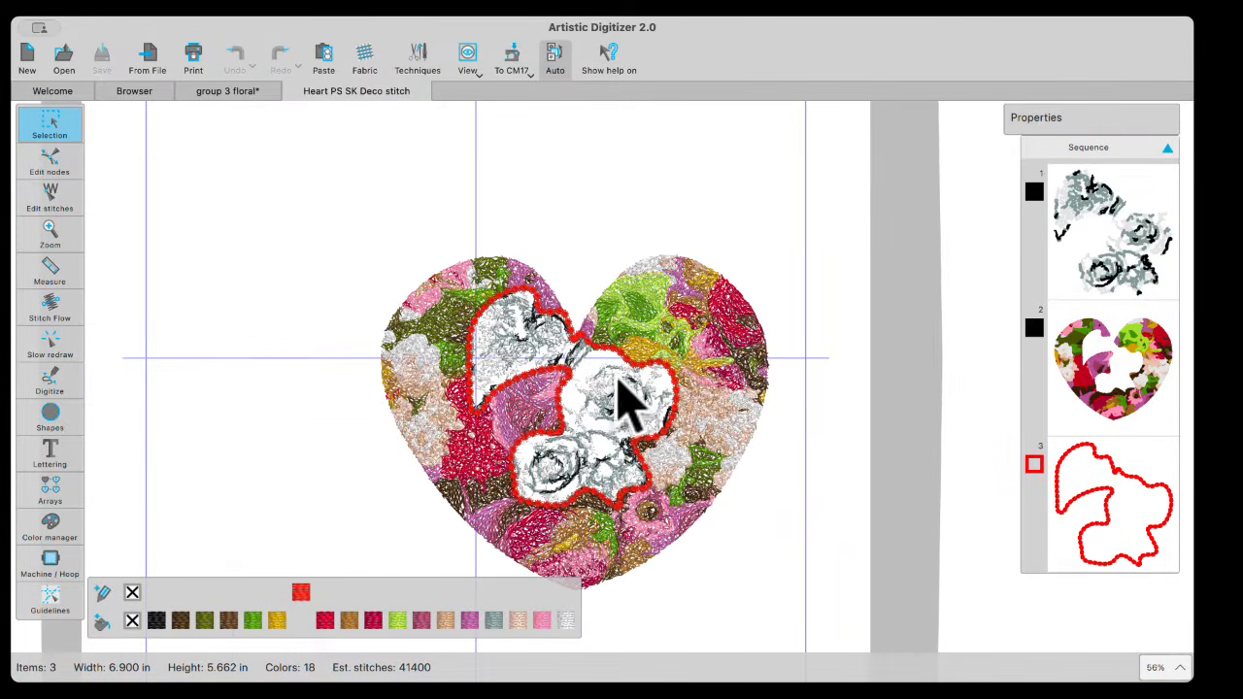
click(1113, 280)
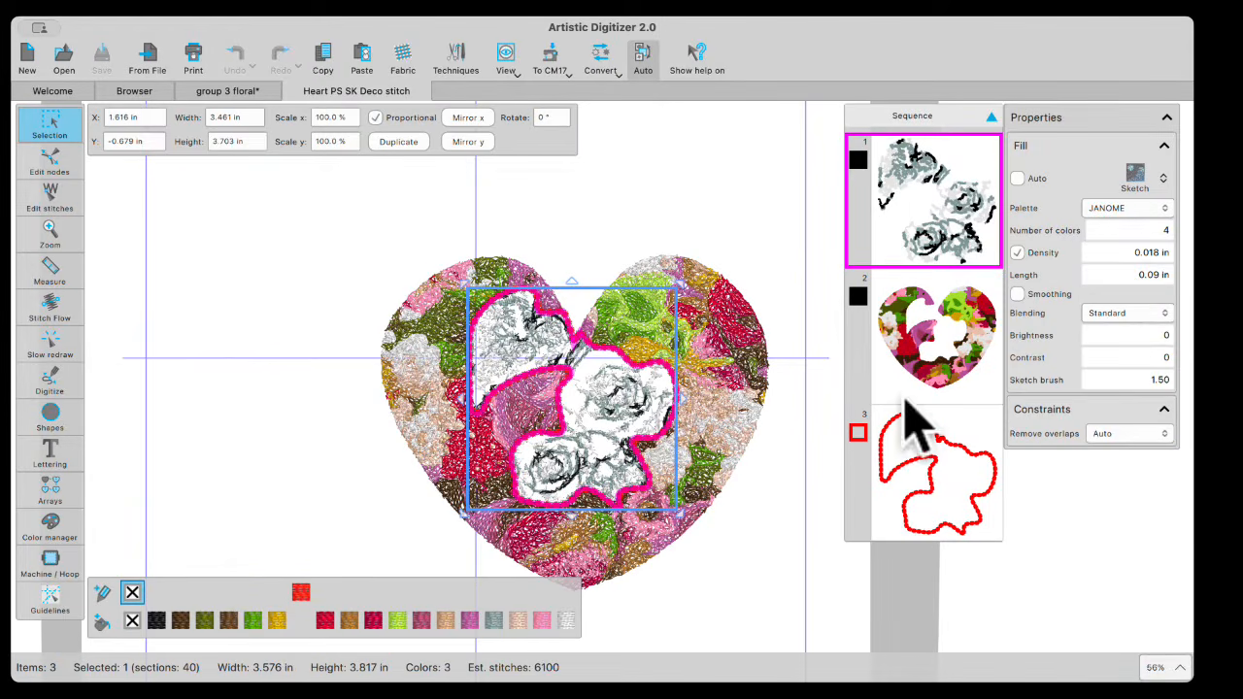
click(938, 486)
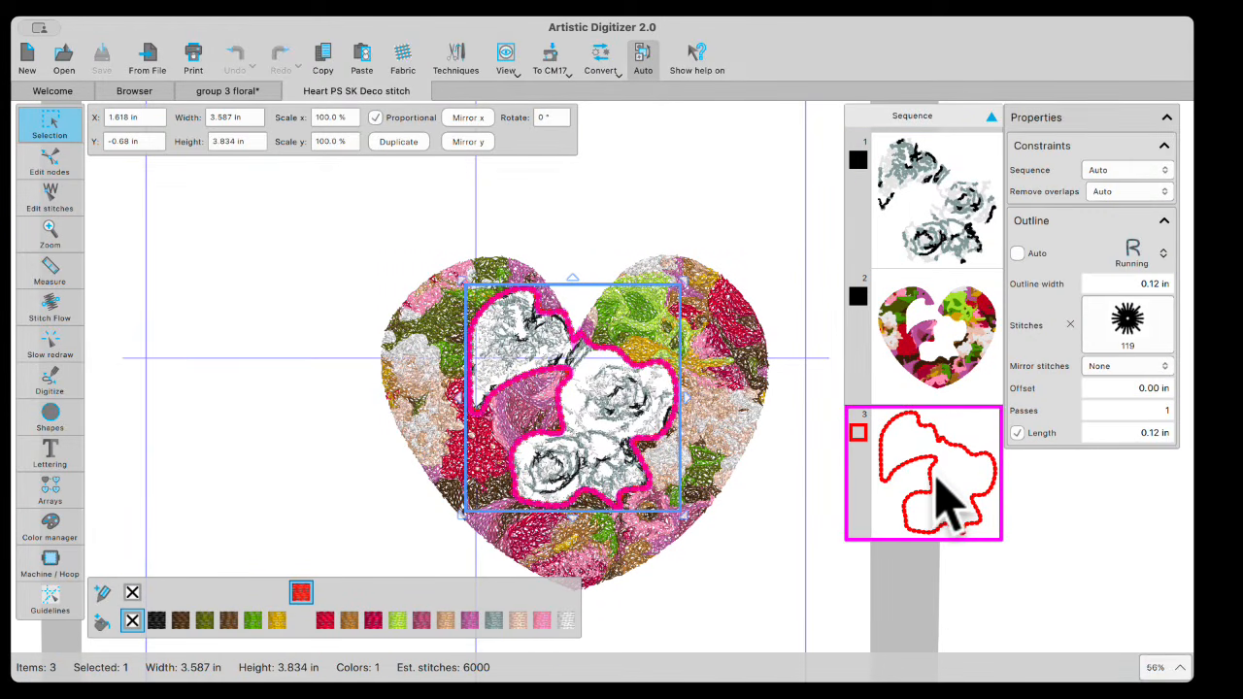
click(947, 202)
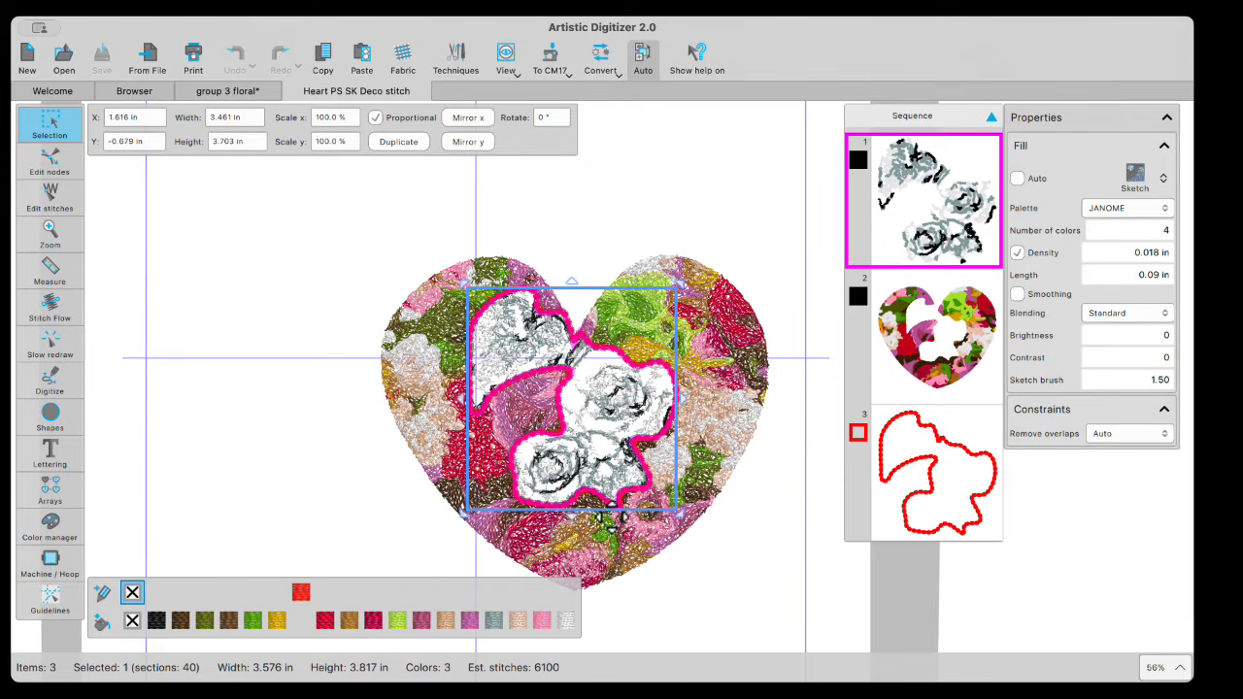
click(661, 222)
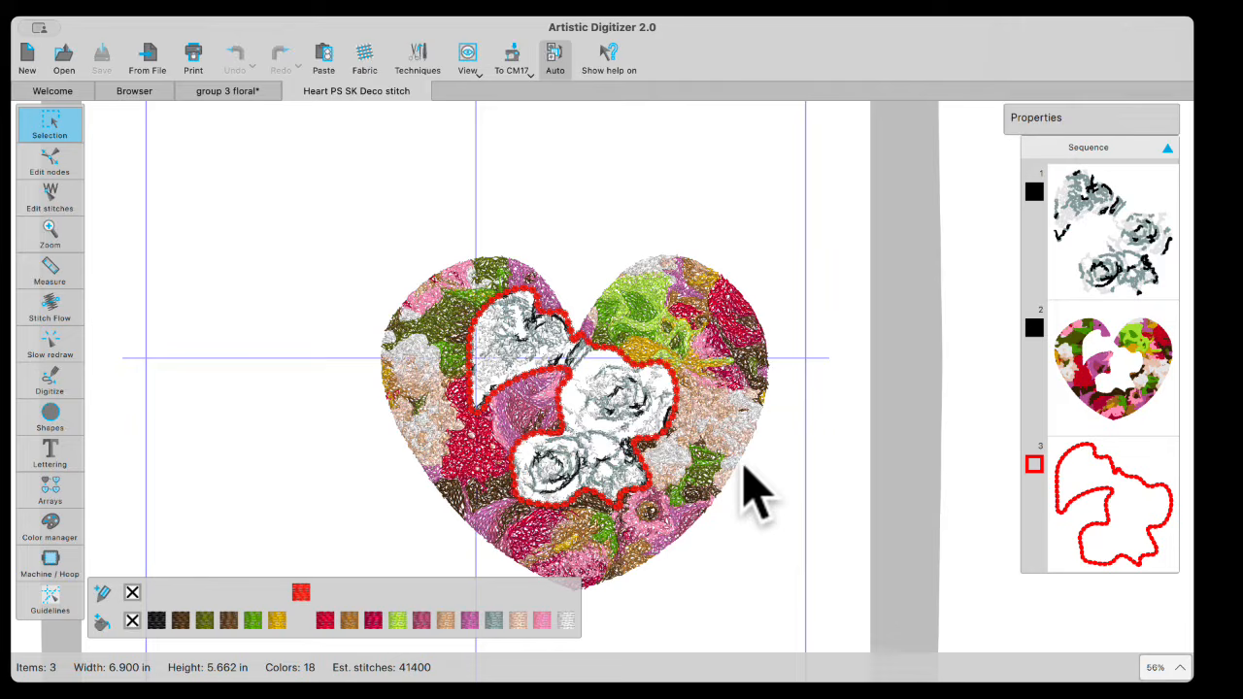
Step: Close the sample heart design and the group 3 floral document without saving the changes
click(293, 92)
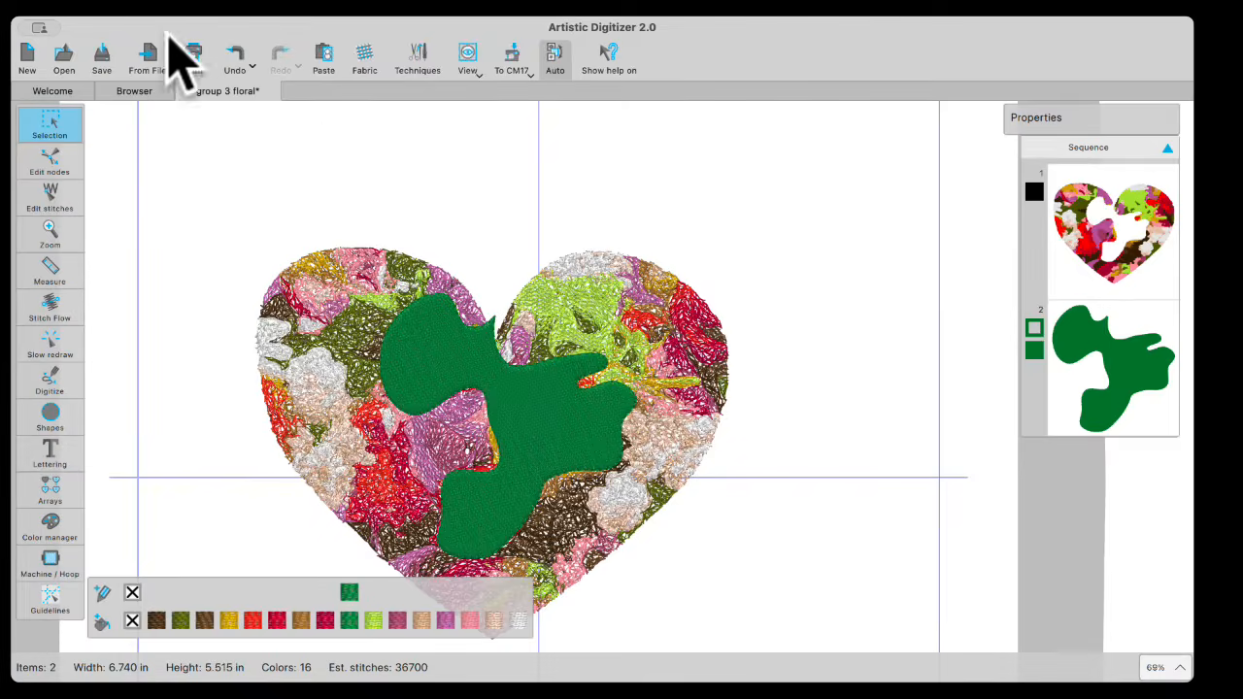
click(182, 92)
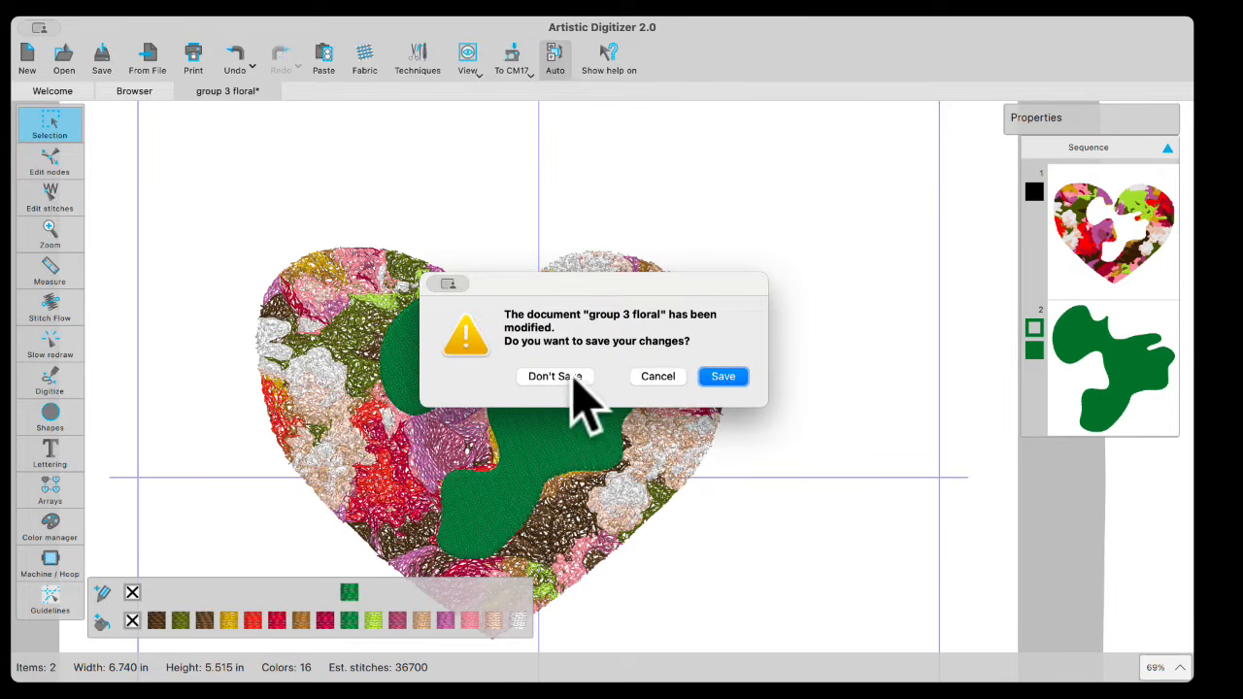
click(568, 374)
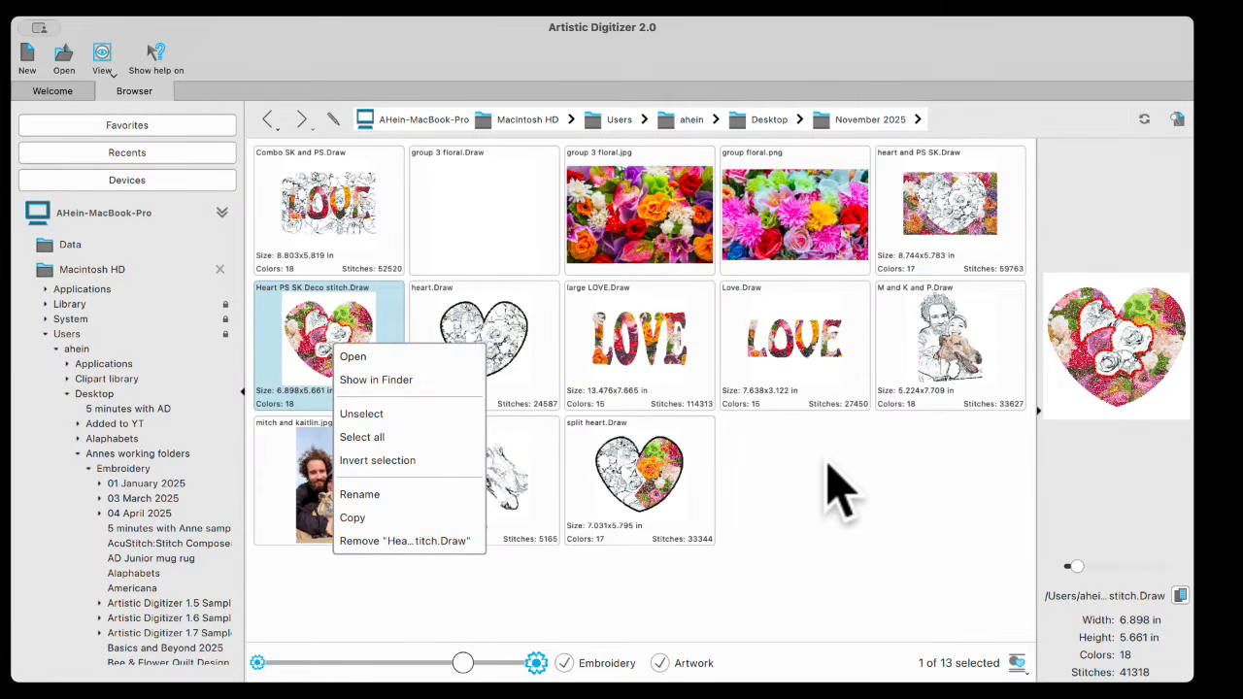
Step: Open the sample M and K and P.Draw and zoom out to examine the combined Sketch and PaintStitch portrait
click(860, 529)
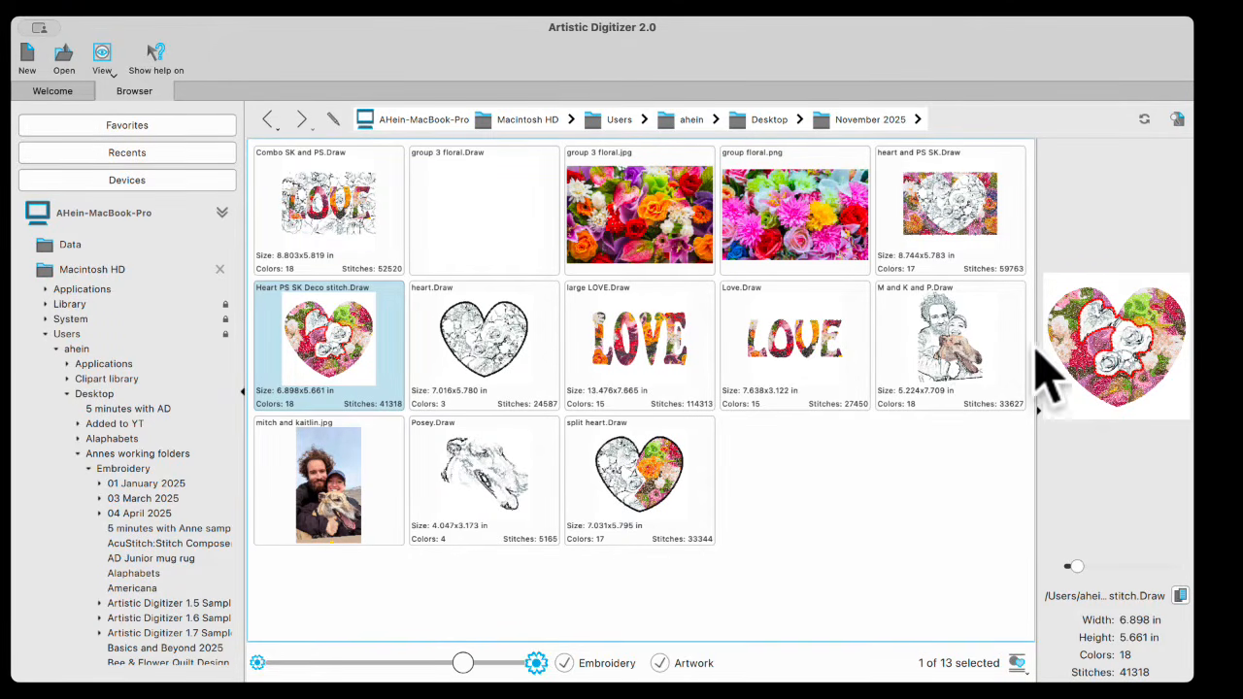
double_click(955, 337)
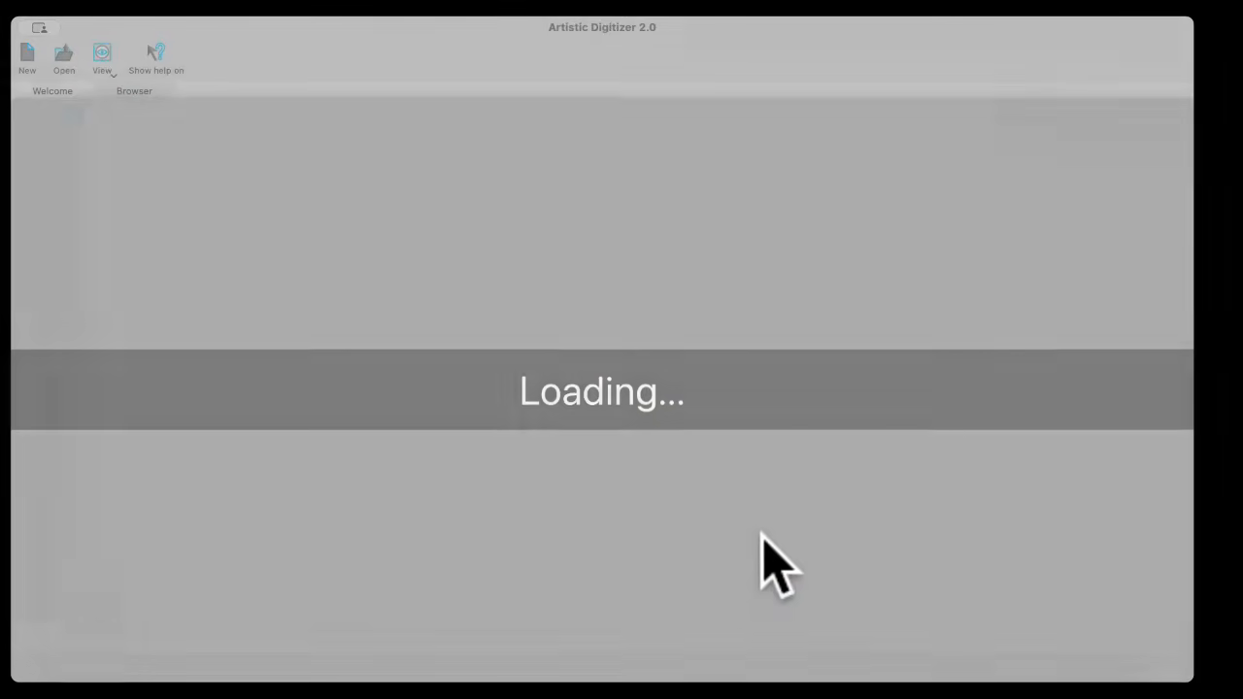
scroll(558, 568, down, 4)
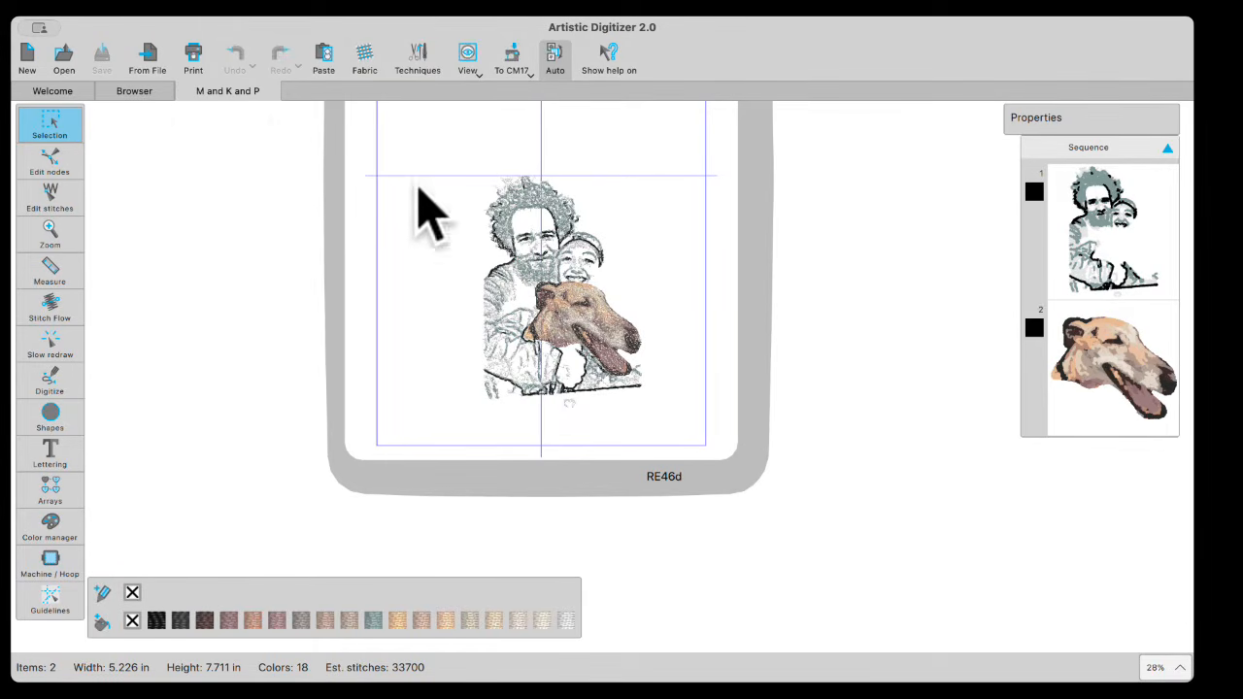
click(132, 91)
double_click(346, 509)
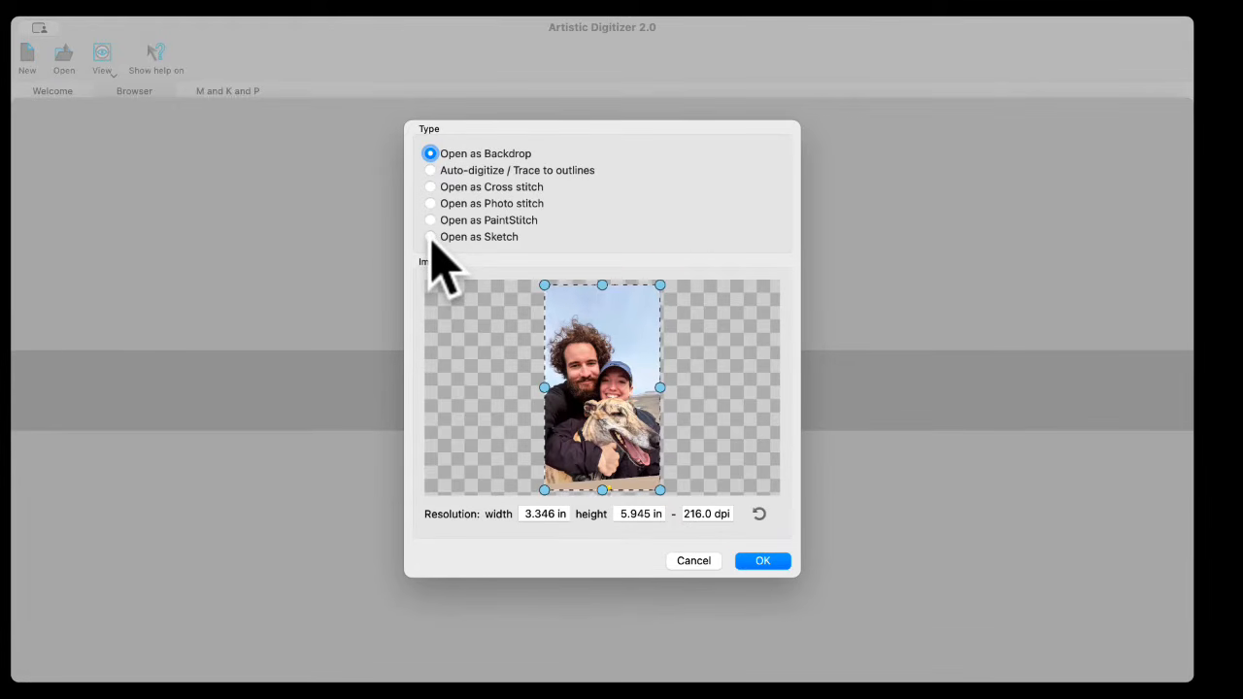
click(432, 220)
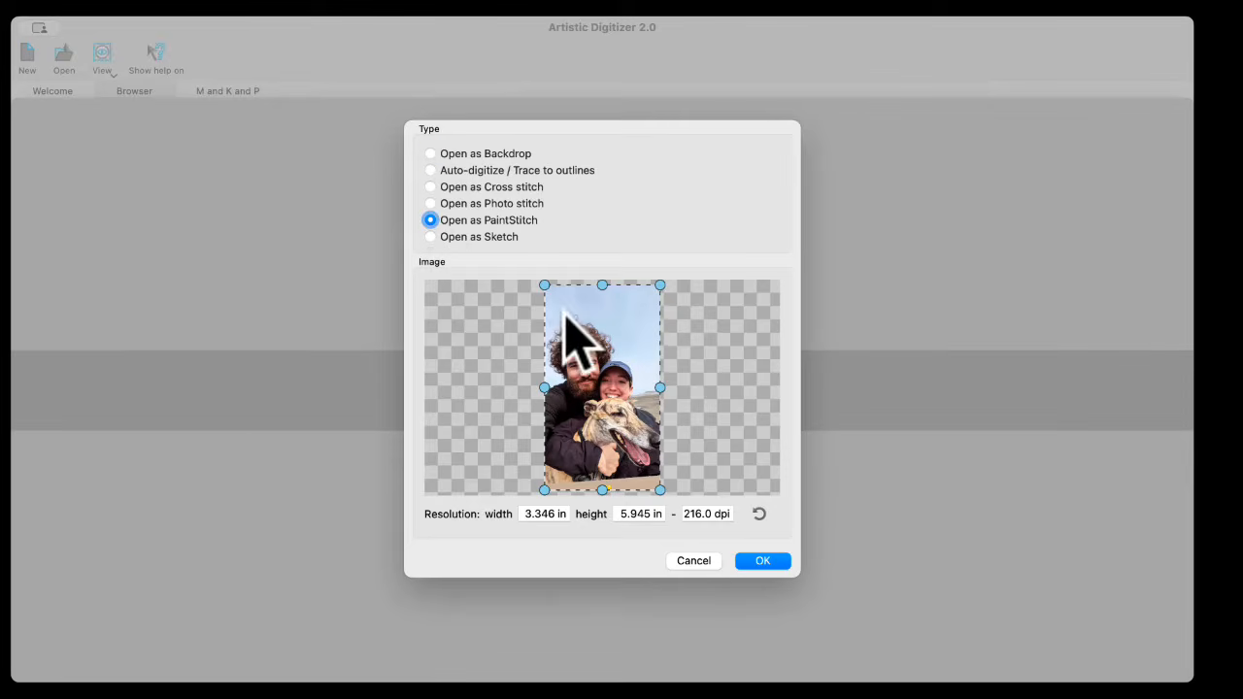
click(765, 562)
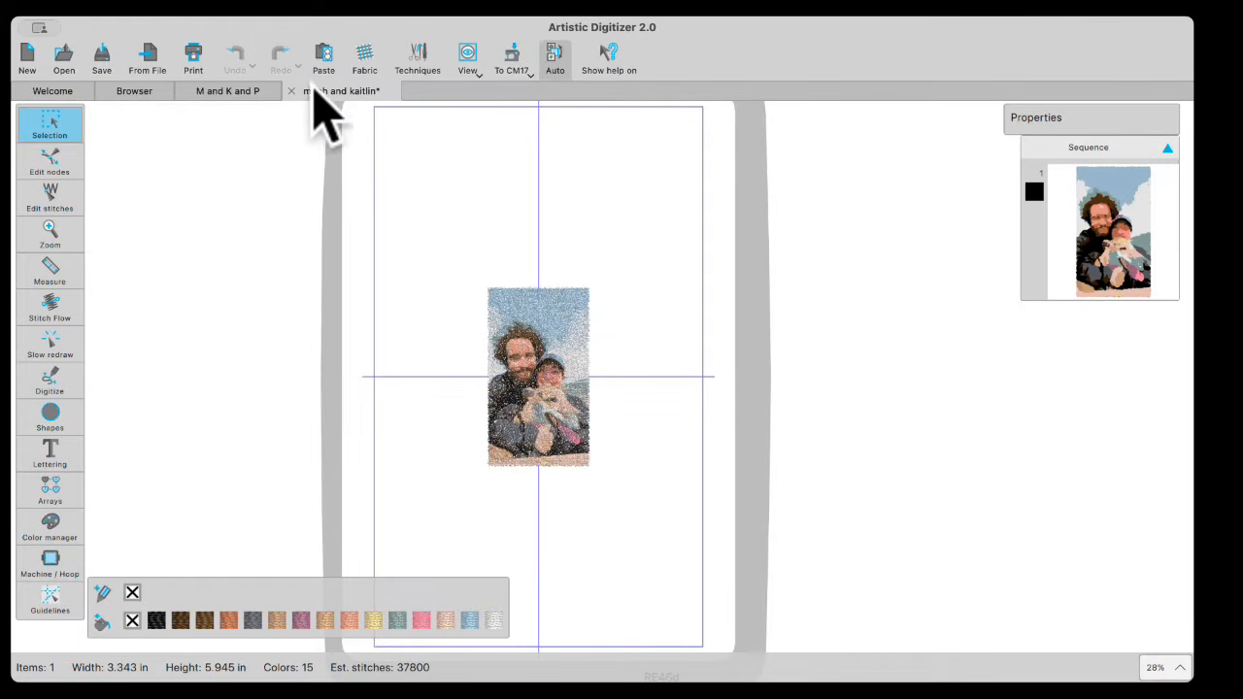
click(293, 90)
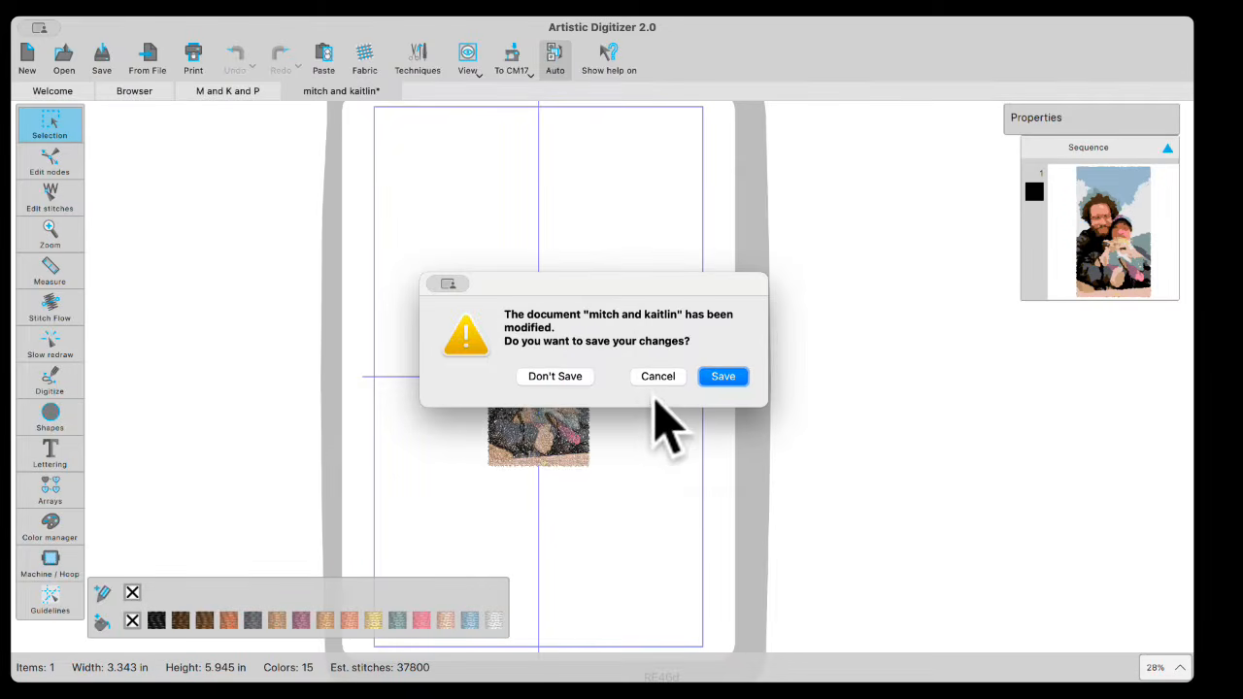
click(557, 375)
Step: Open the photo of the couple with the dog as PaintStitch, cropping the sky and the bottom edge, at 3.300 in wide
click(134, 90)
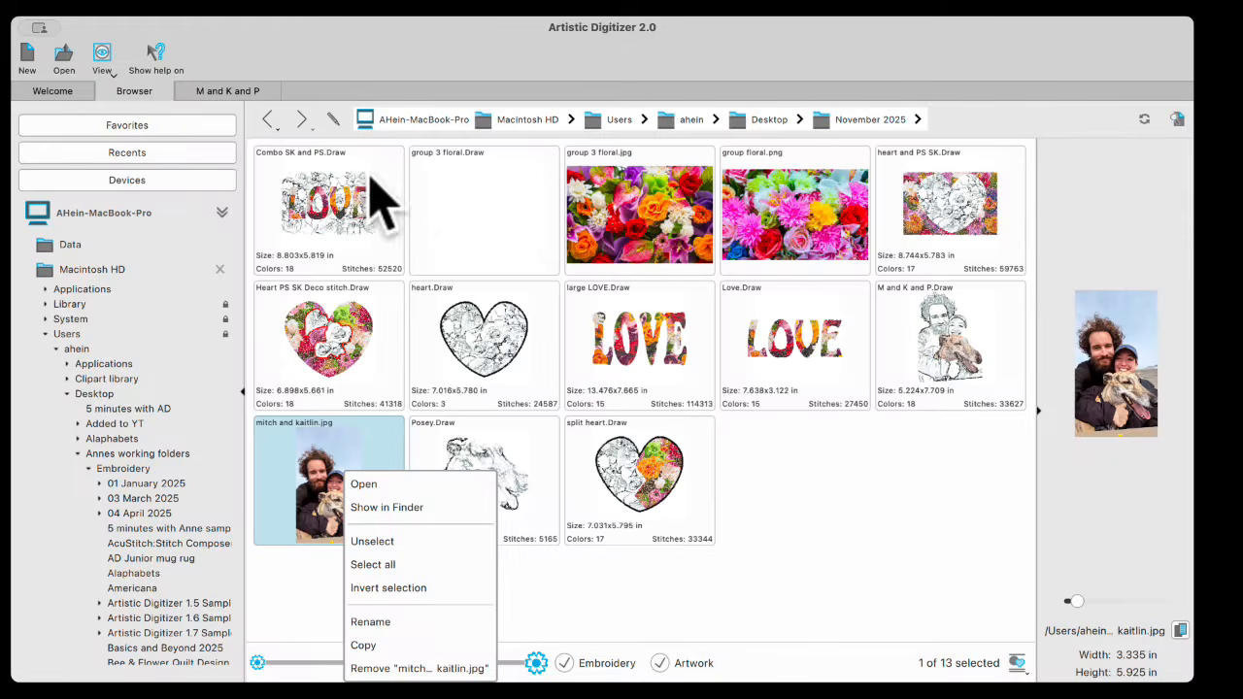
double_click(315, 496)
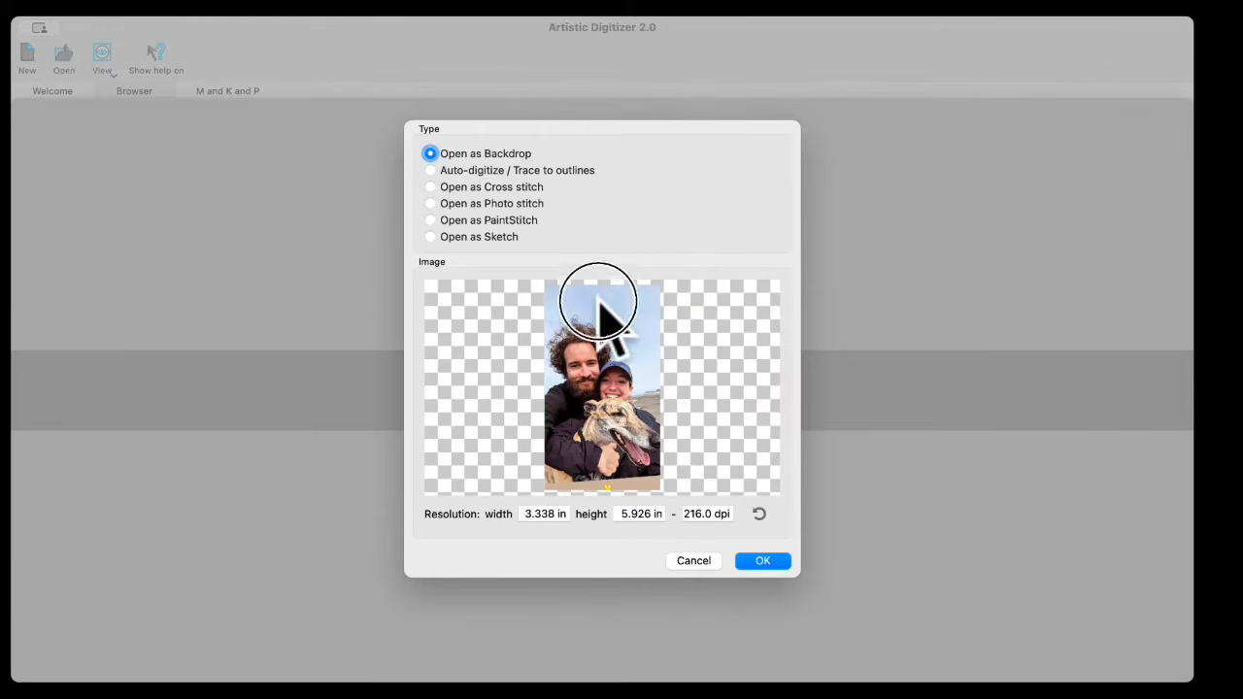
drag(594, 294, 602, 431)
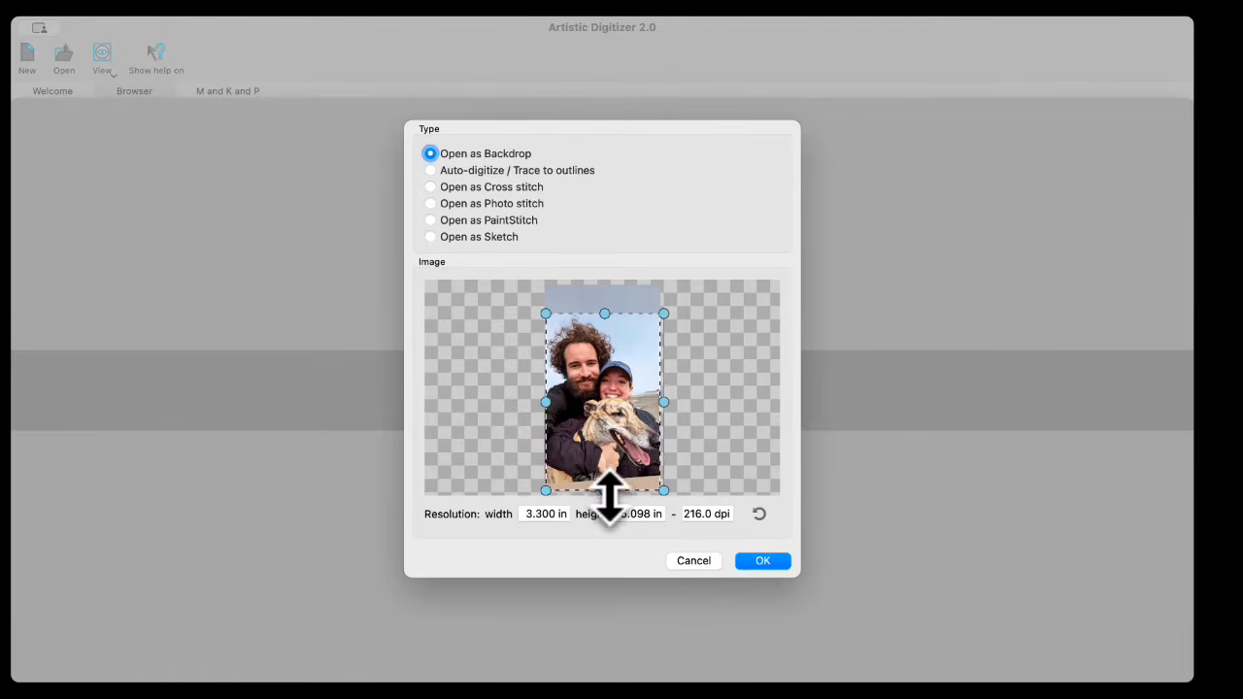
click(431, 220)
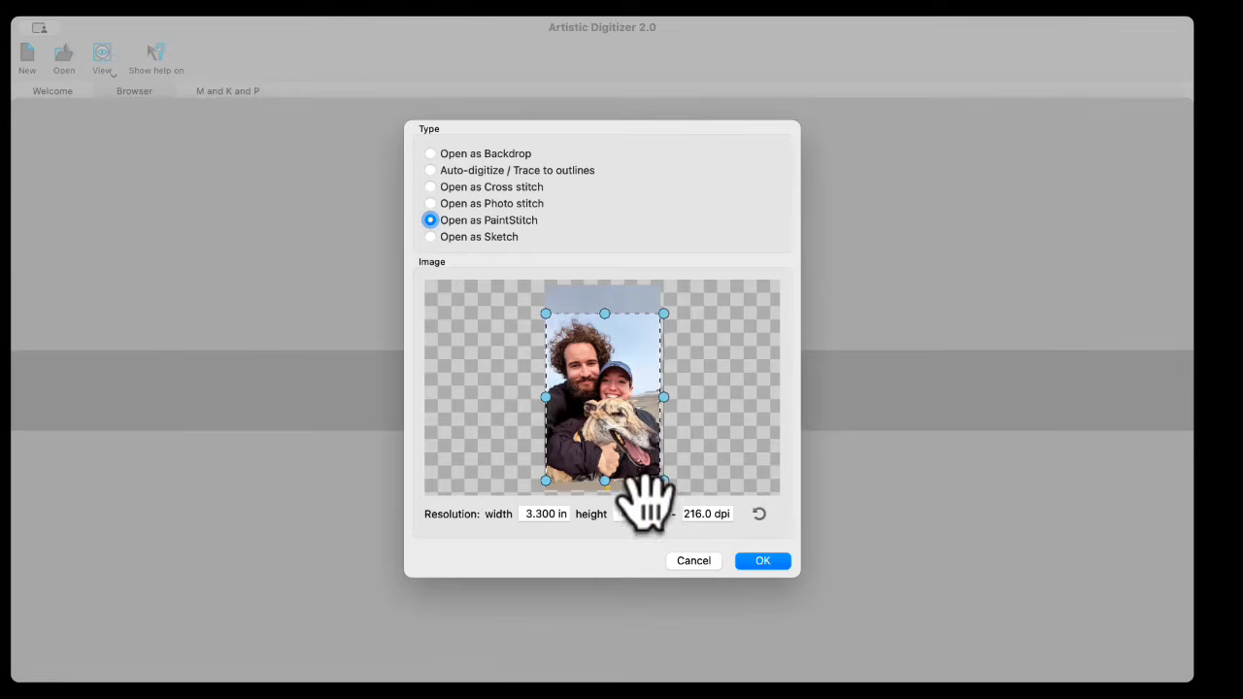
click(760, 559)
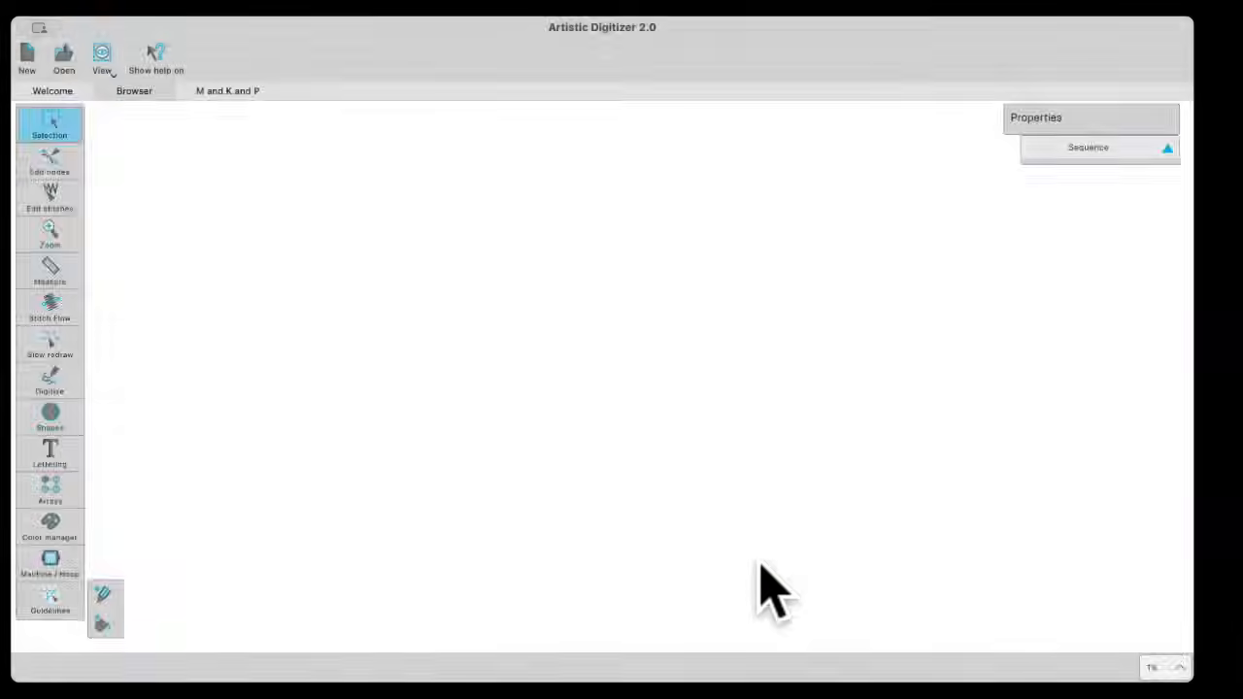
Step: Enlarge the PaintStitch photo to about 5.41 × 7.91 in and set a custom density of 0.023 in
click(568, 366)
drag(595, 303, 616, 266)
drag(483, 457, 459, 517)
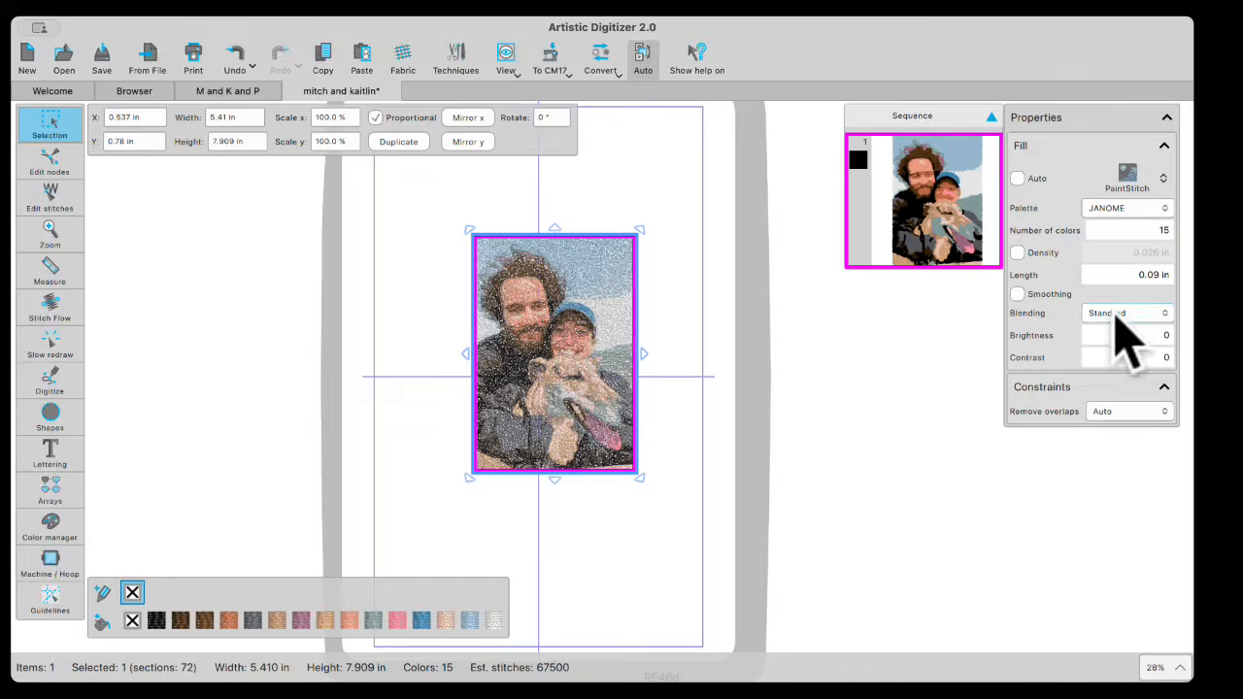
click(1017, 256)
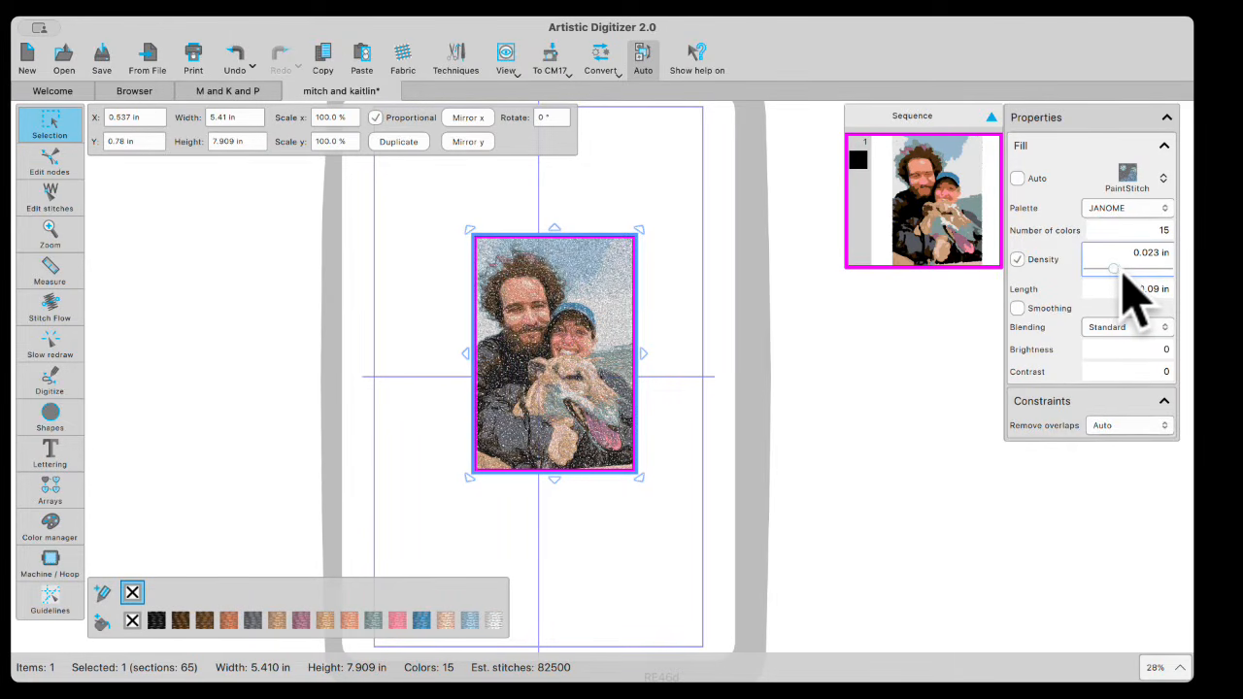
Step: Copy the PaintStitch portrait into a new document and place it near the center of the hoop
click(633, 537)
click(583, 322)
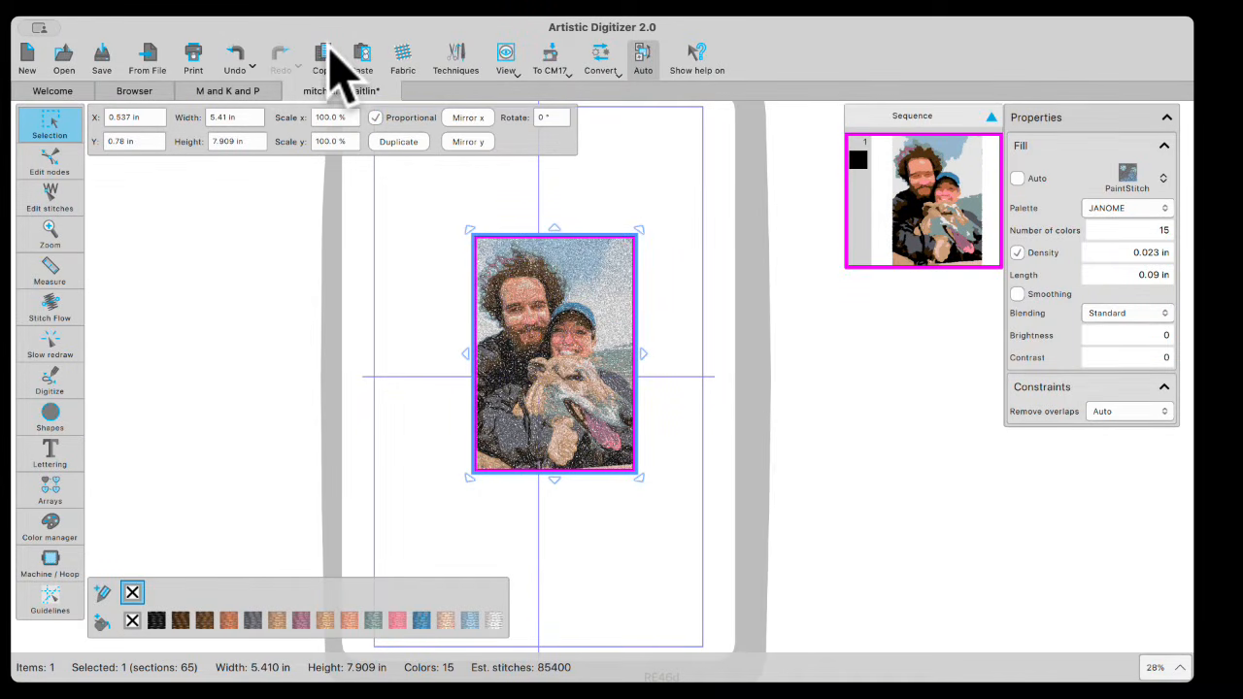
click(29, 56)
right_click(506, 226)
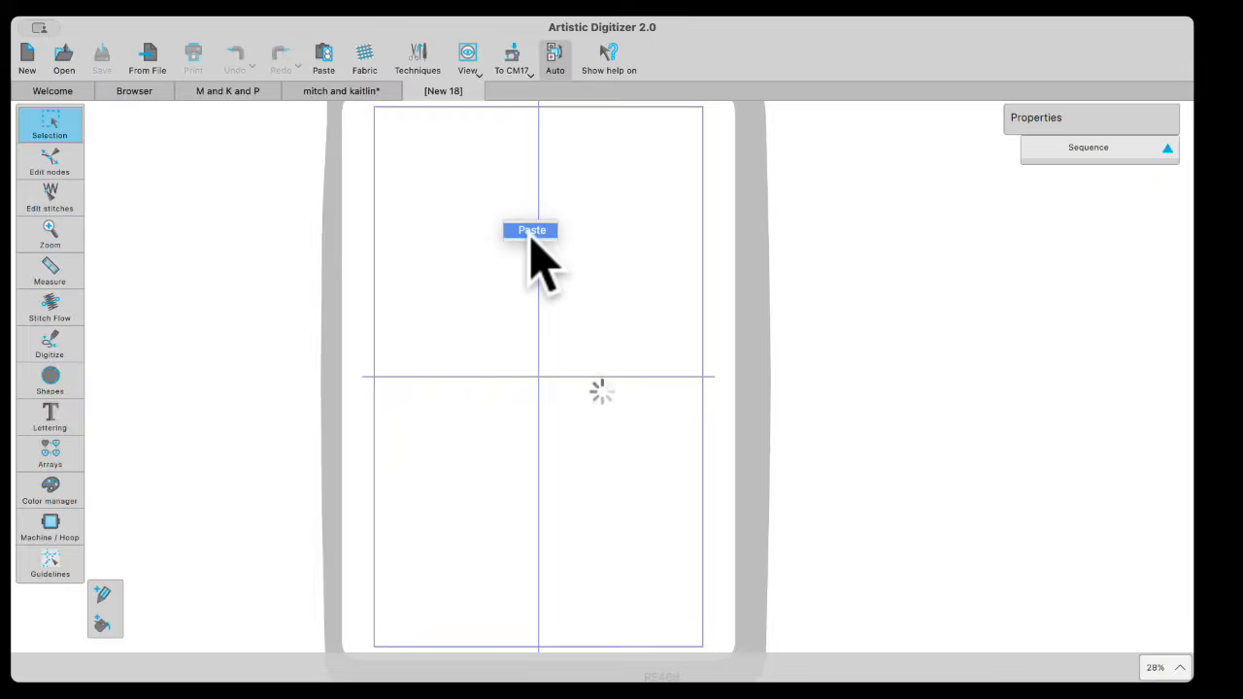
drag(610, 403, 545, 339)
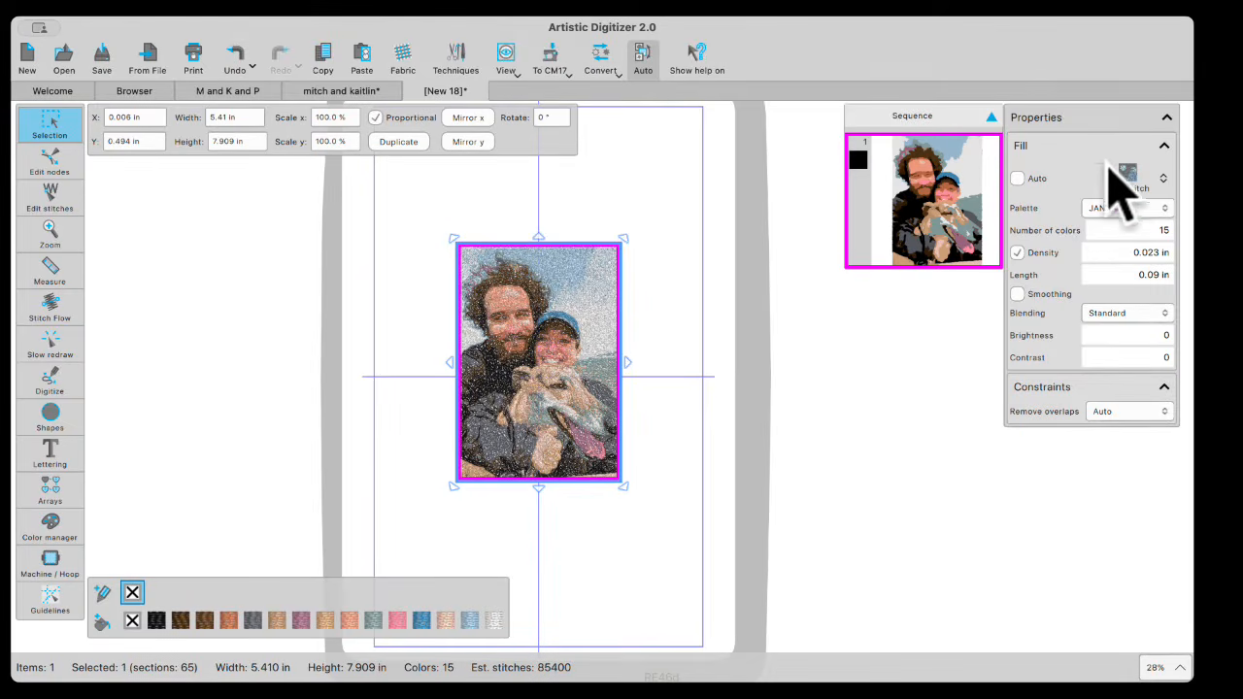
Step: Change the pasted portrait's fill to Sketch and set its number of colors to 4
click(1144, 183)
click(1149, 219)
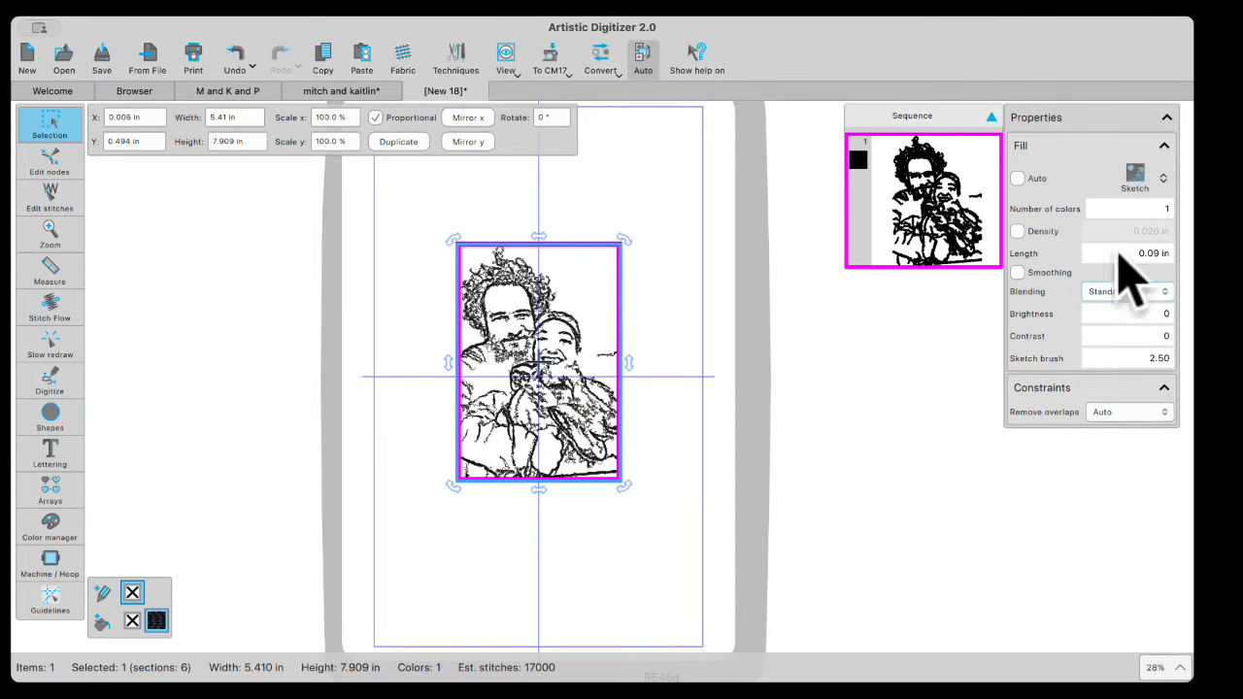
click(1146, 210)
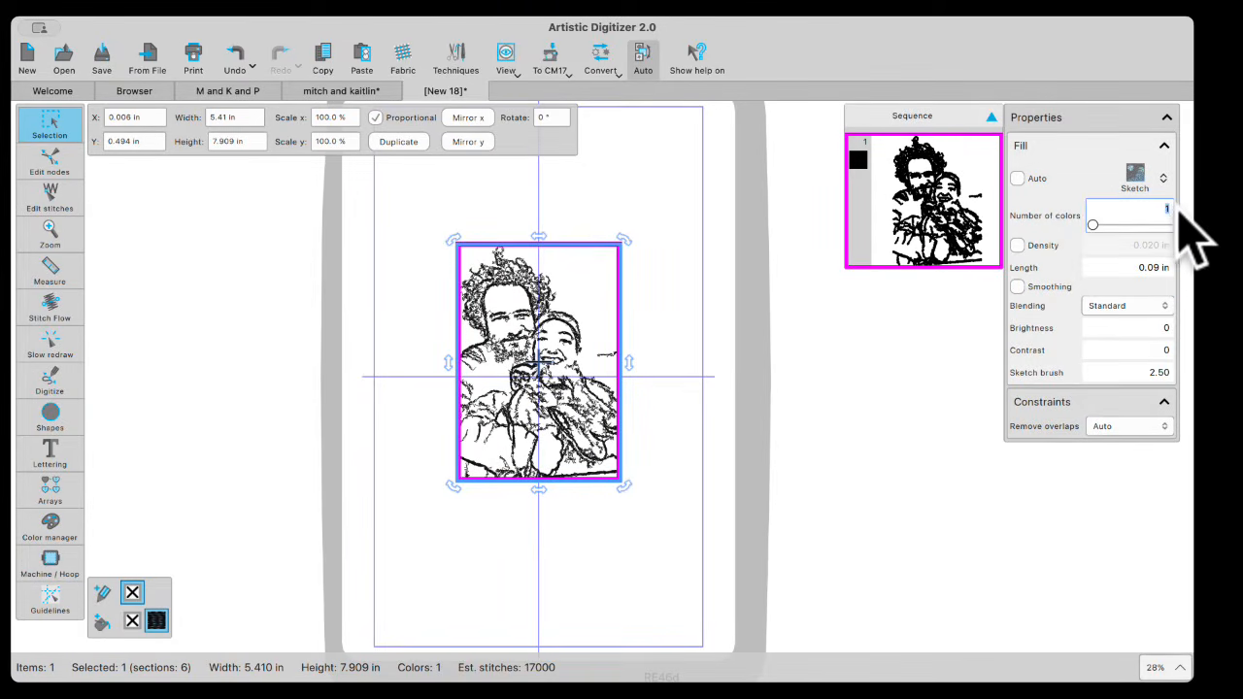
text(4)
Step: Enable custom density for the Sketch fill and set it to 0.024 in
click(1020, 247)
click(1141, 256)
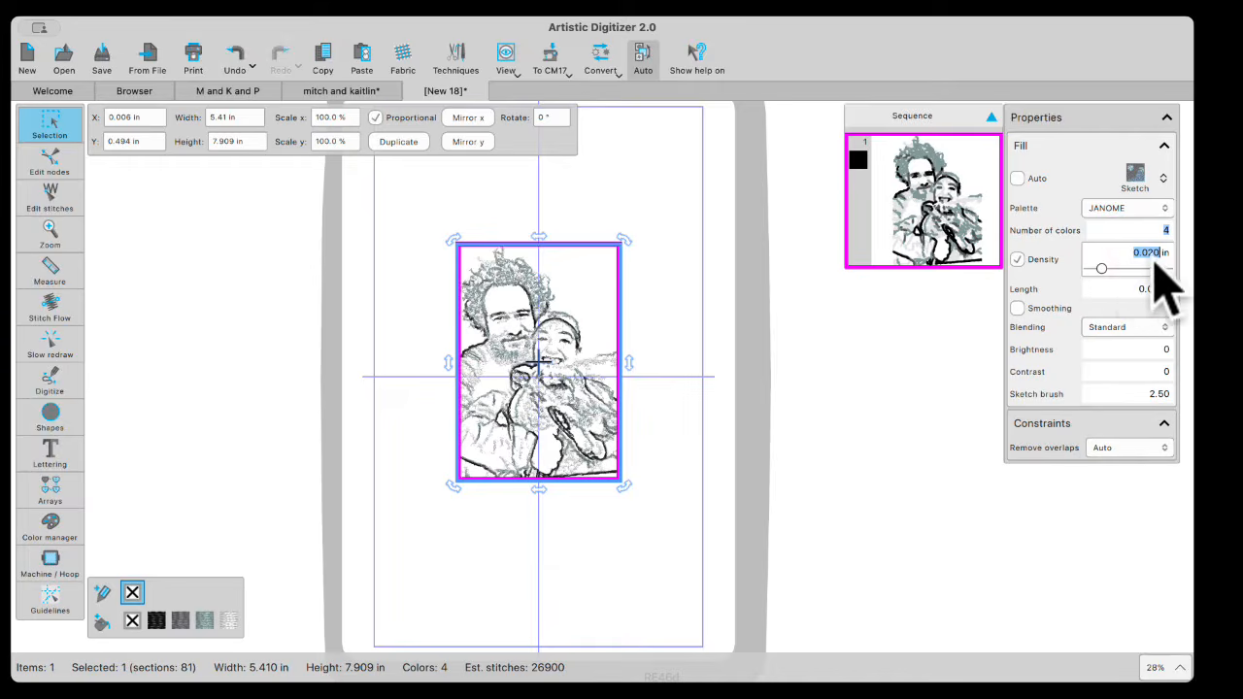
click(1107, 270)
click(1110, 272)
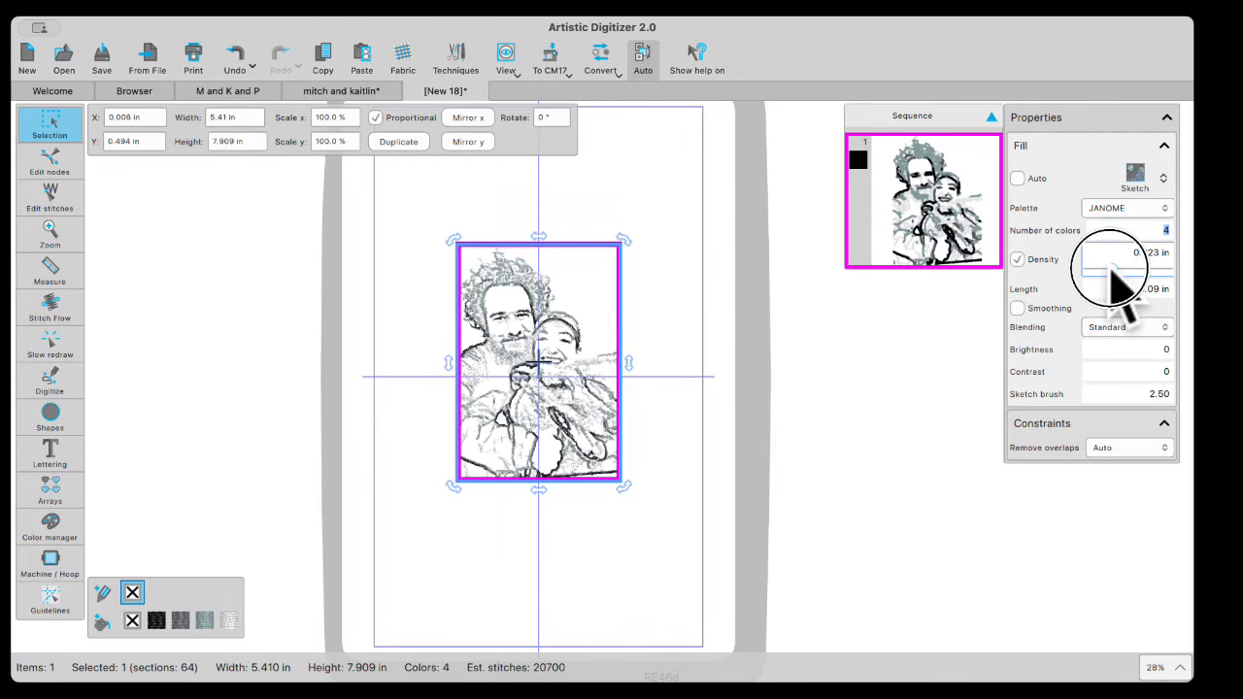
drag(1112, 272, 1116, 274)
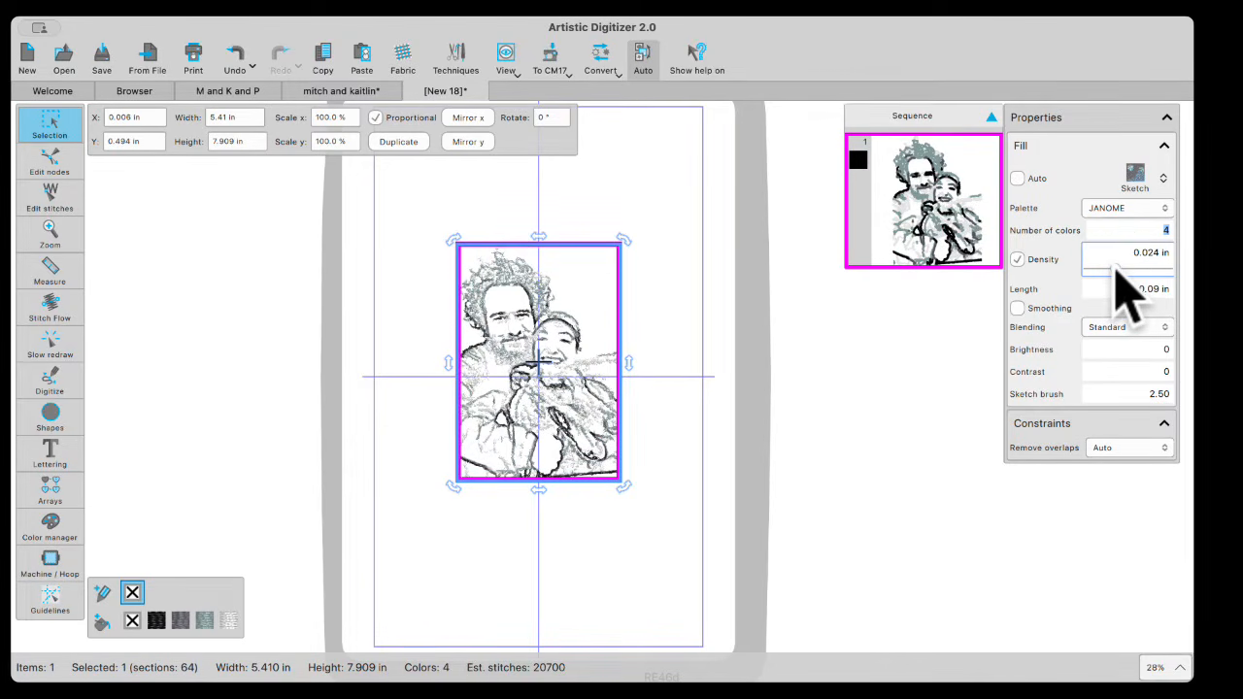
Step: Reduce the Sketch portrait's sketch brush to 1.80 and deselect it
click(1127, 395)
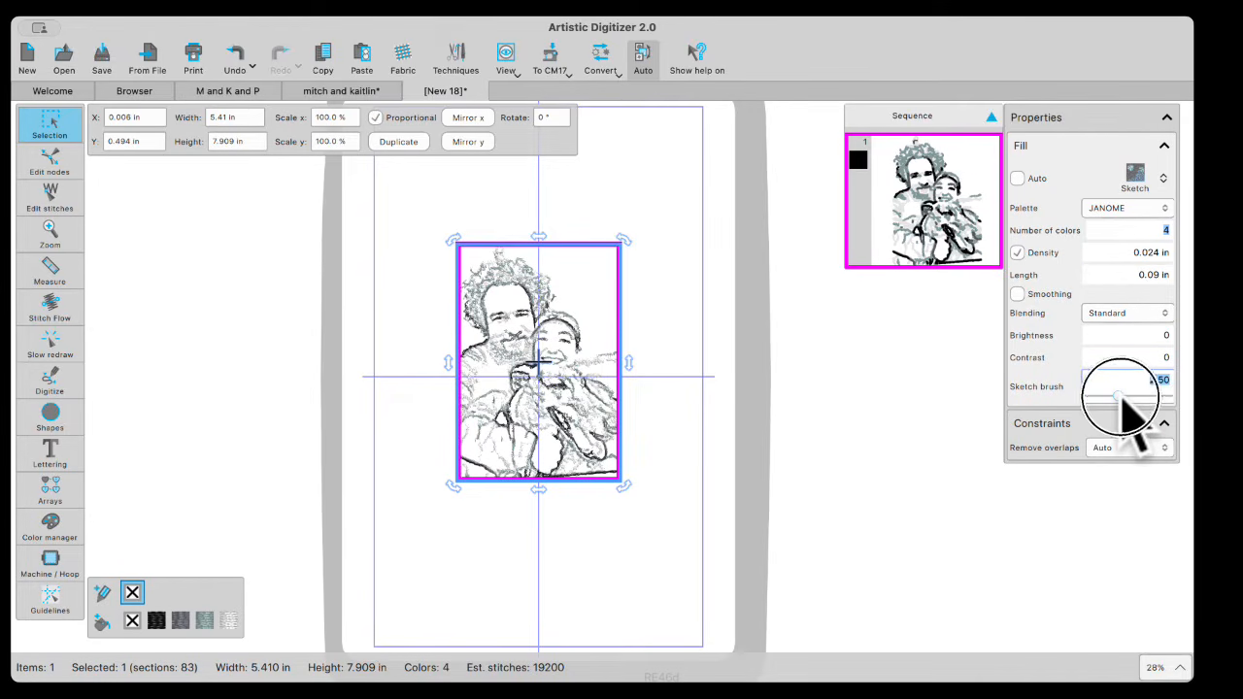
mouse_move(1121, 396)
mouse_down()
mouse_move(1097, 394)
mouse_move(1105, 405)
mouse_up()
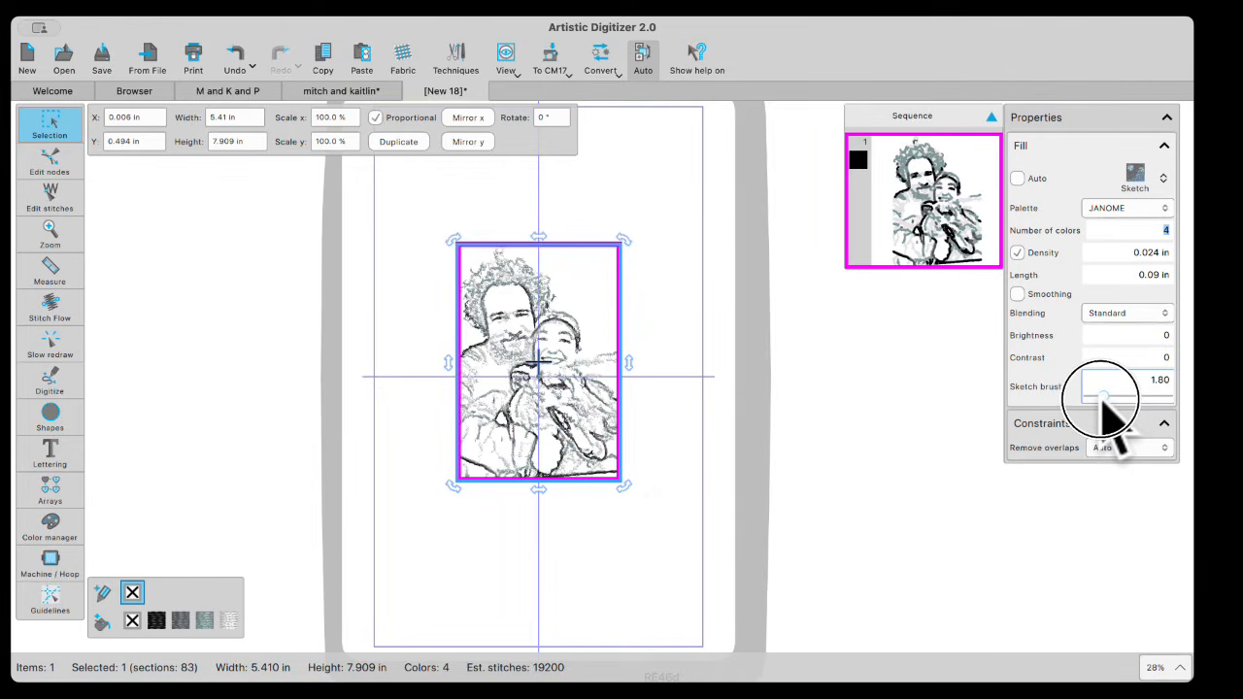
click(607, 549)
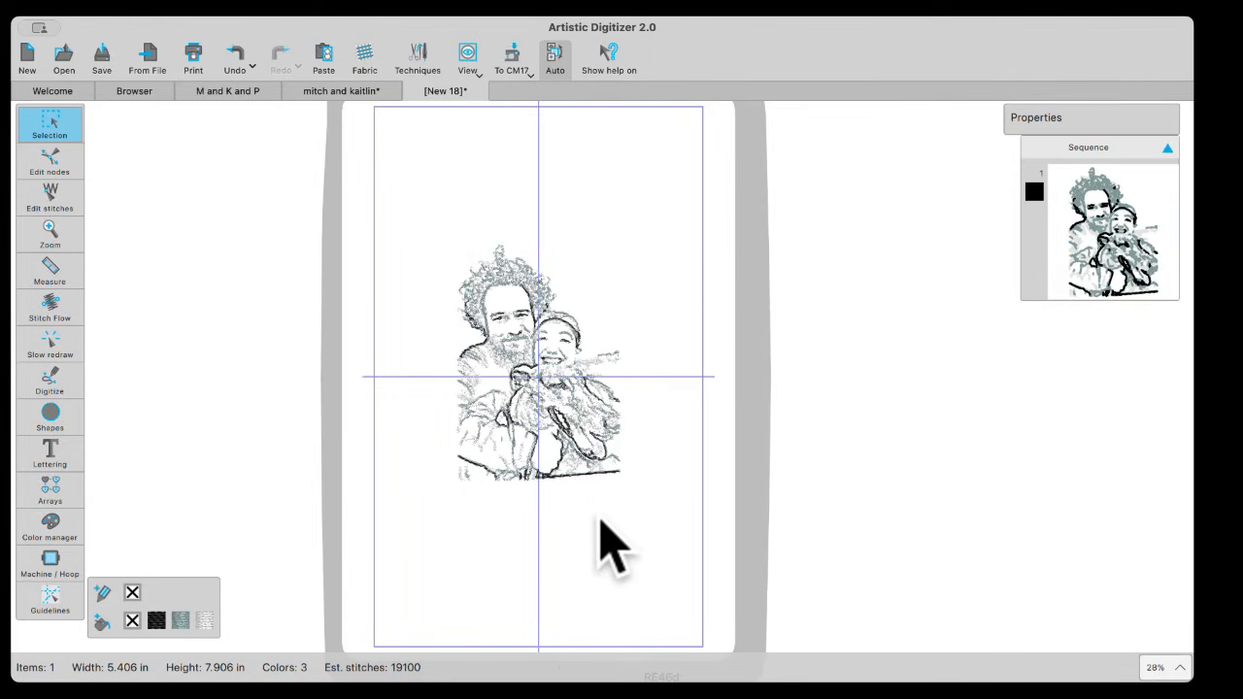
Step: Draw an open outline shape about 4.10 × 3.91 in around the background lines beside the woman's chin, following her shoulder past the portrait's edge
scroll(568, 325, up, 4)
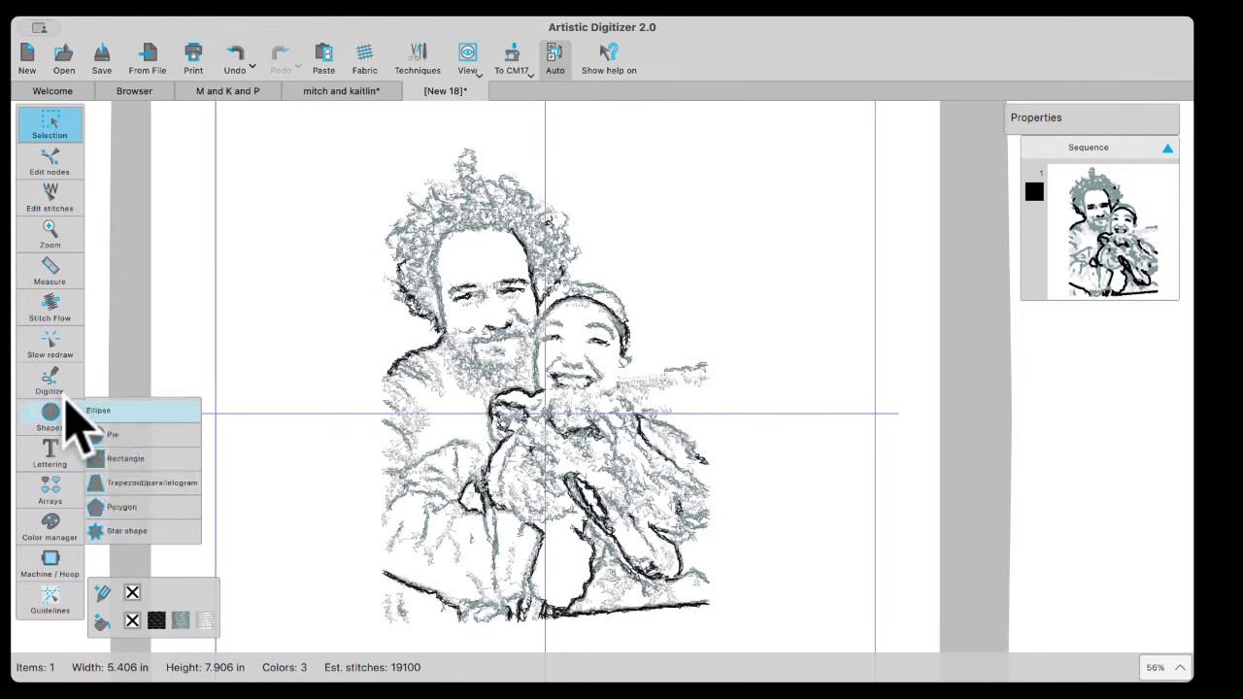
click(109, 377)
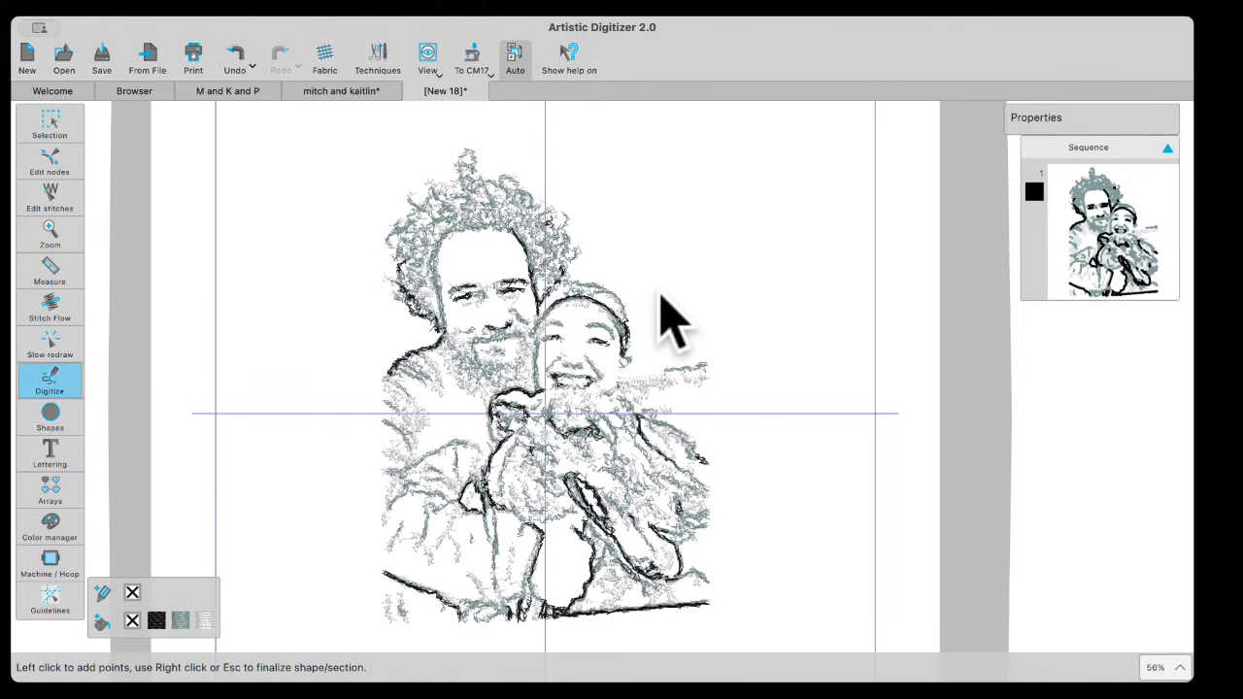
click(790, 250)
click(649, 360)
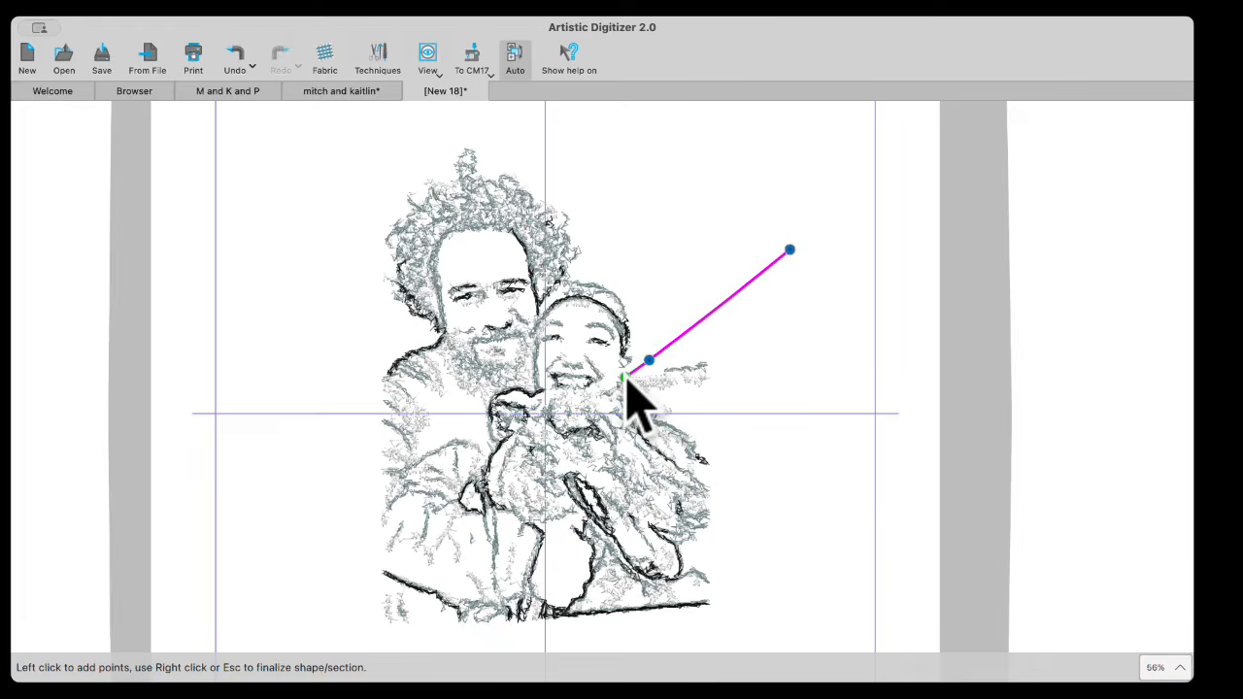
scroll(626, 379, up, 5)
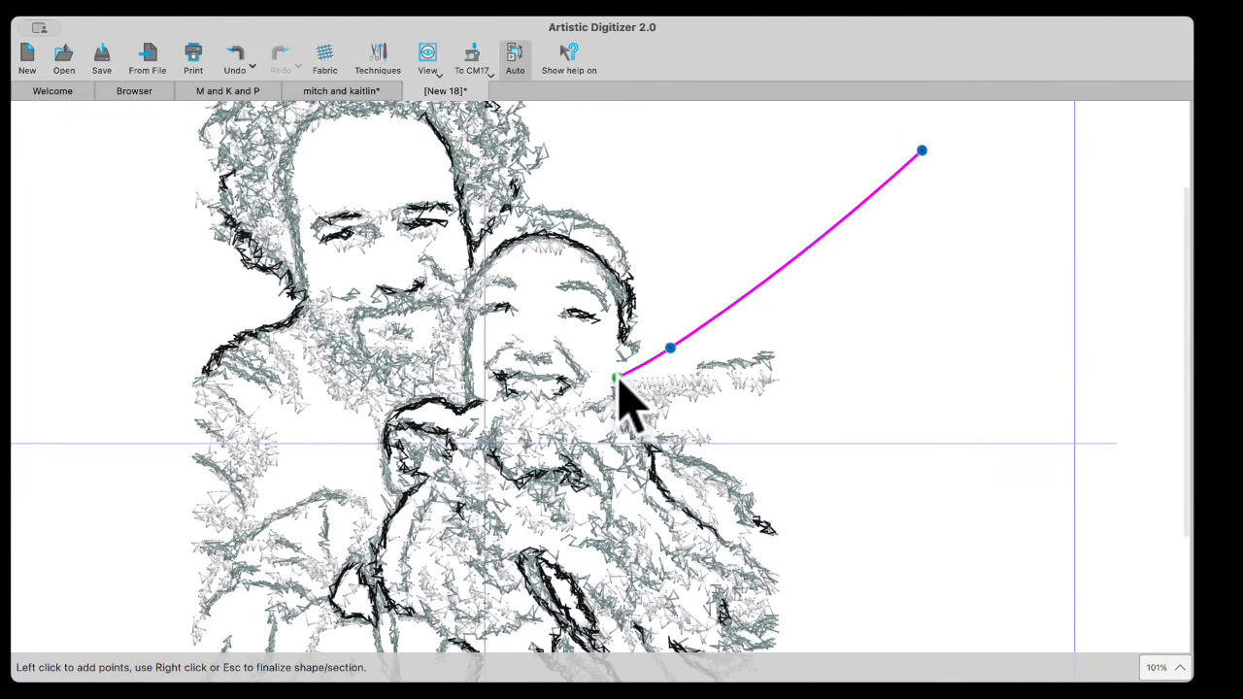
click(609, 383)
click(587, 398)
click(653, 439)
click(661, 469)
click(687, 507)
click(716, 530)
click(749, 553)
click(772, 564)
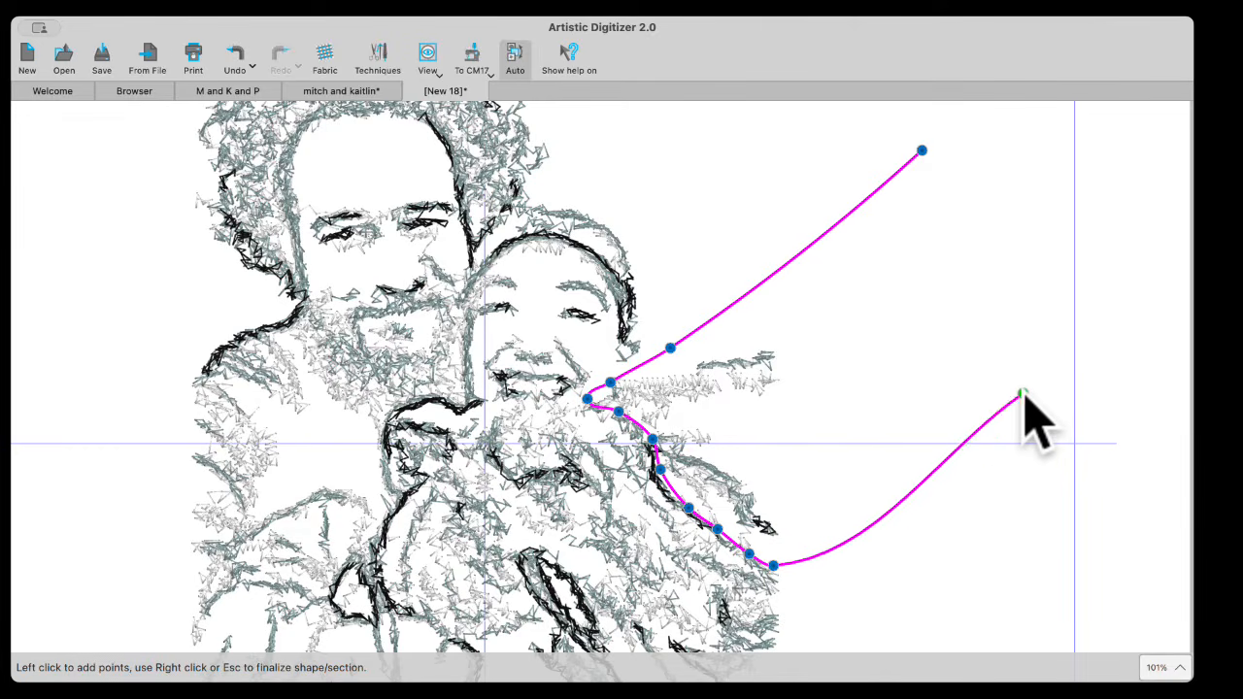
right_click(1024, 397)
click(1051, 434)
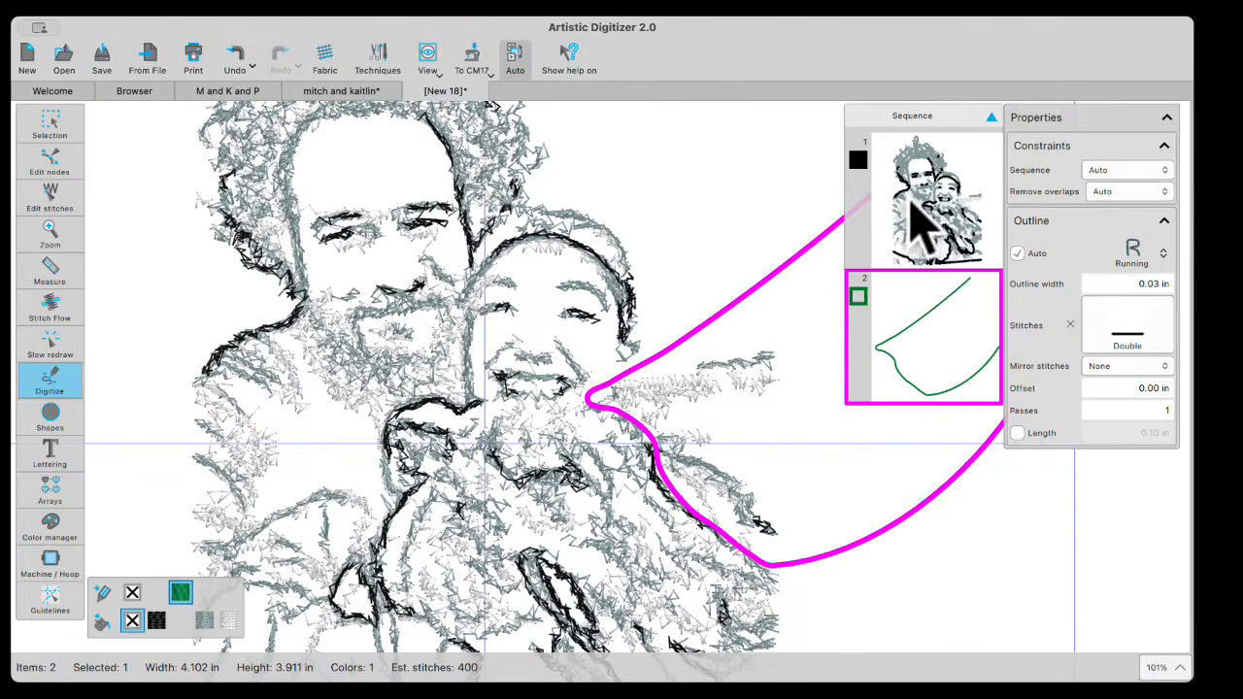
Step: Split the Sketch portrait along the drawn outline and delete the cut-off background piece beside the woman's shoulder
click(920, 189)
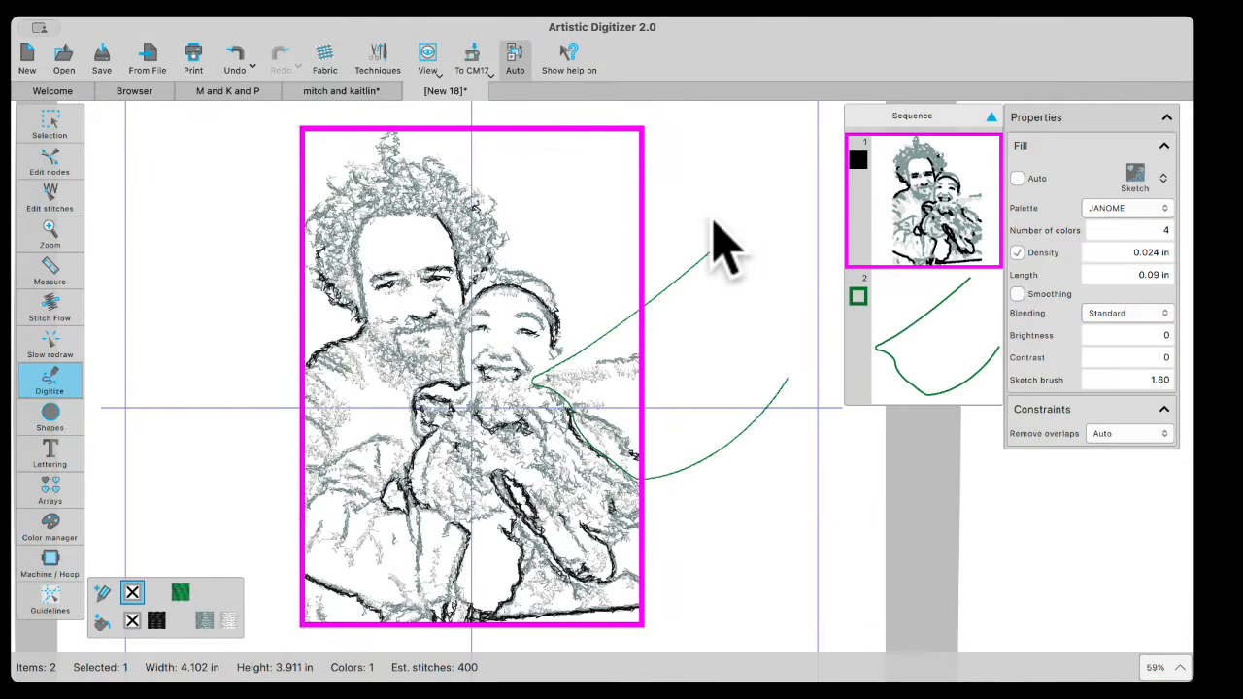
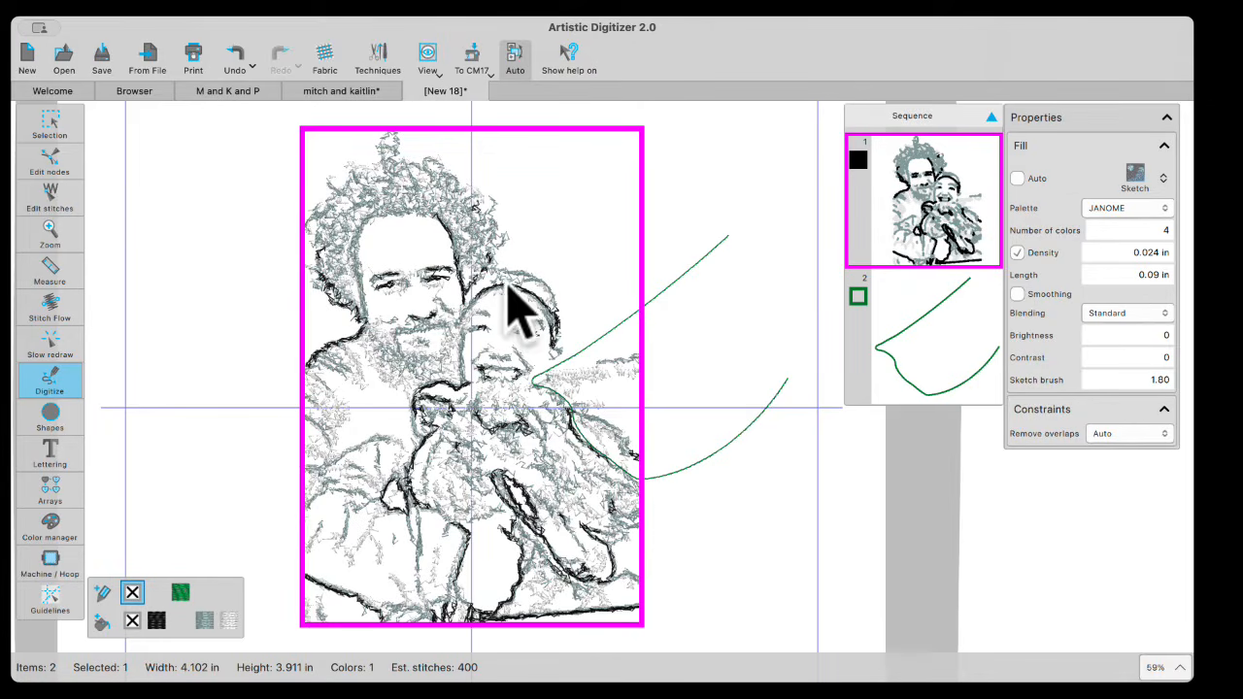
mouse_move(34, 128)
click(108, 118)
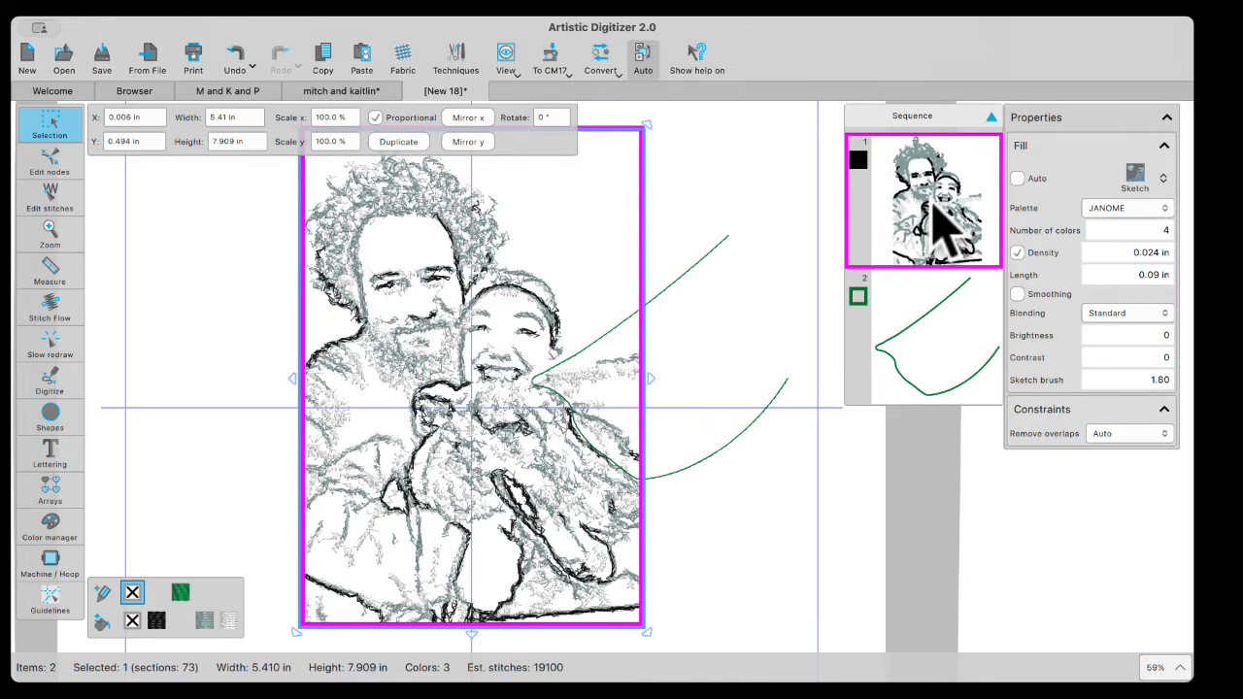
shift+click(940, 326)
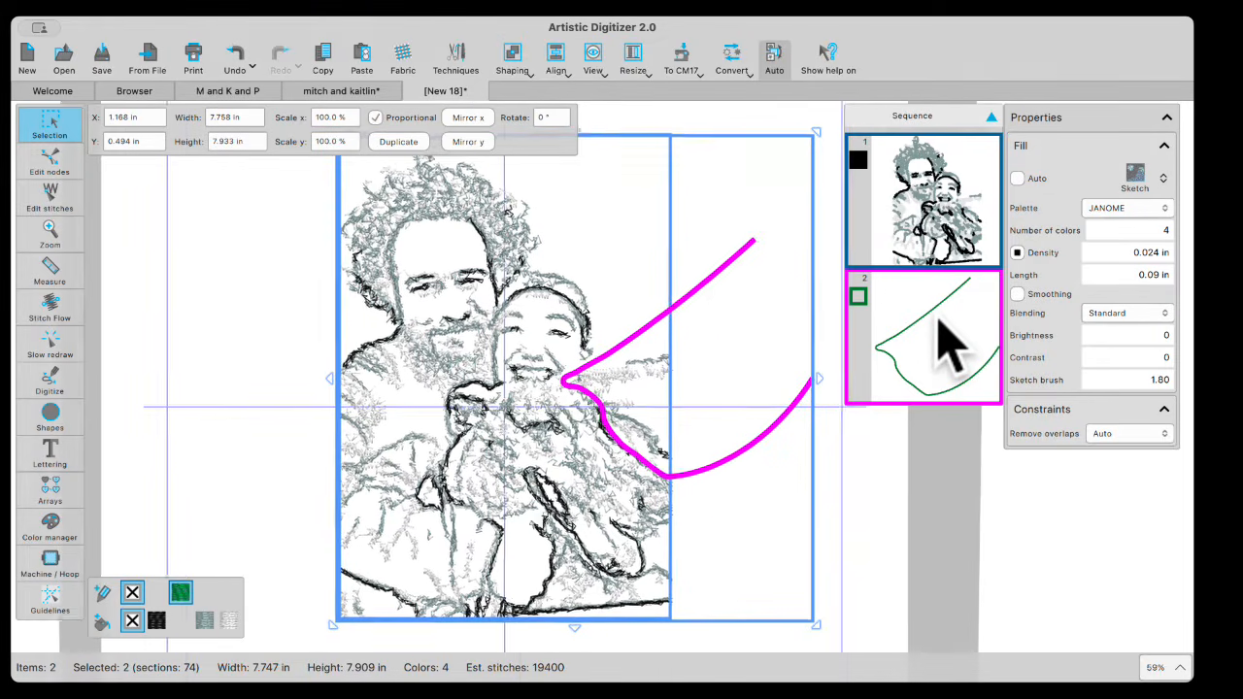
right_click(584, 231)
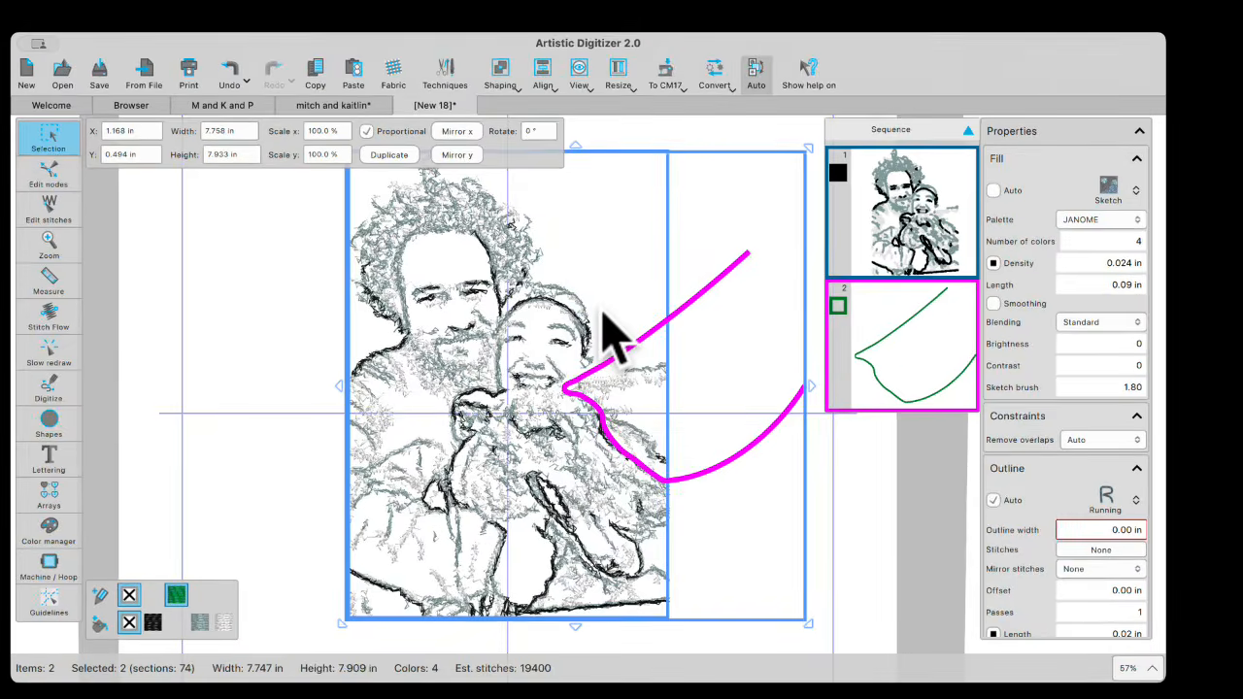
click(798, 456)
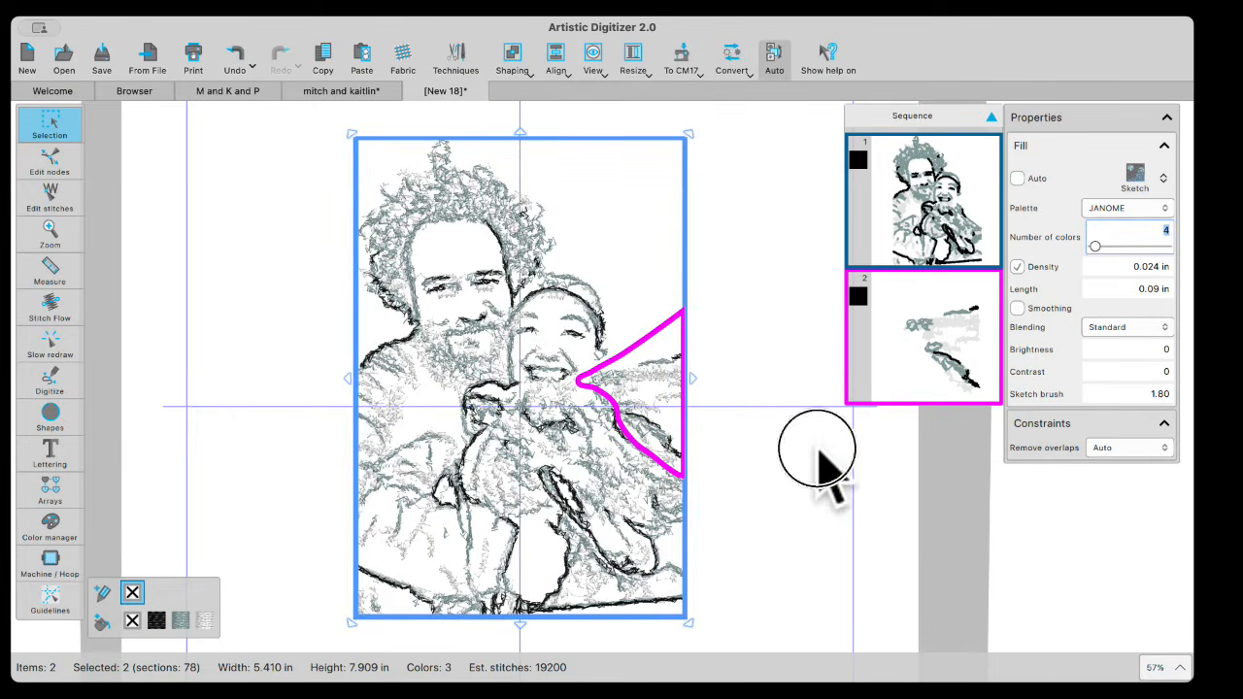
click(1135, 365)
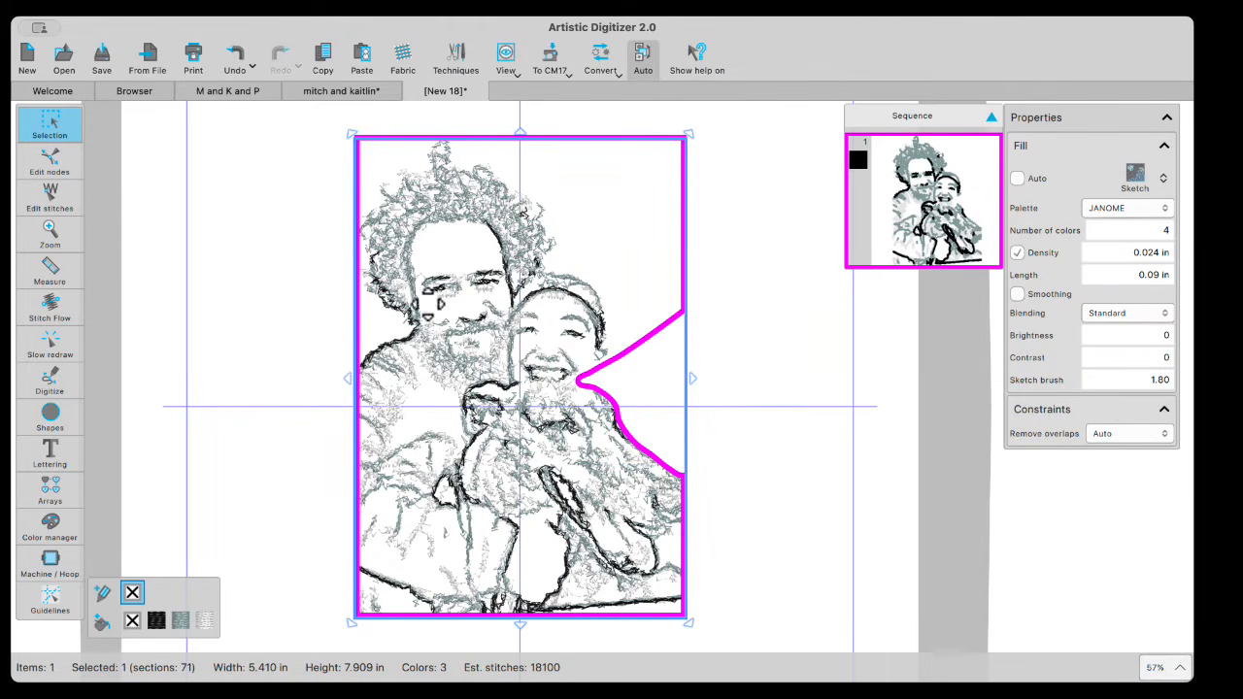
click(724, 299)
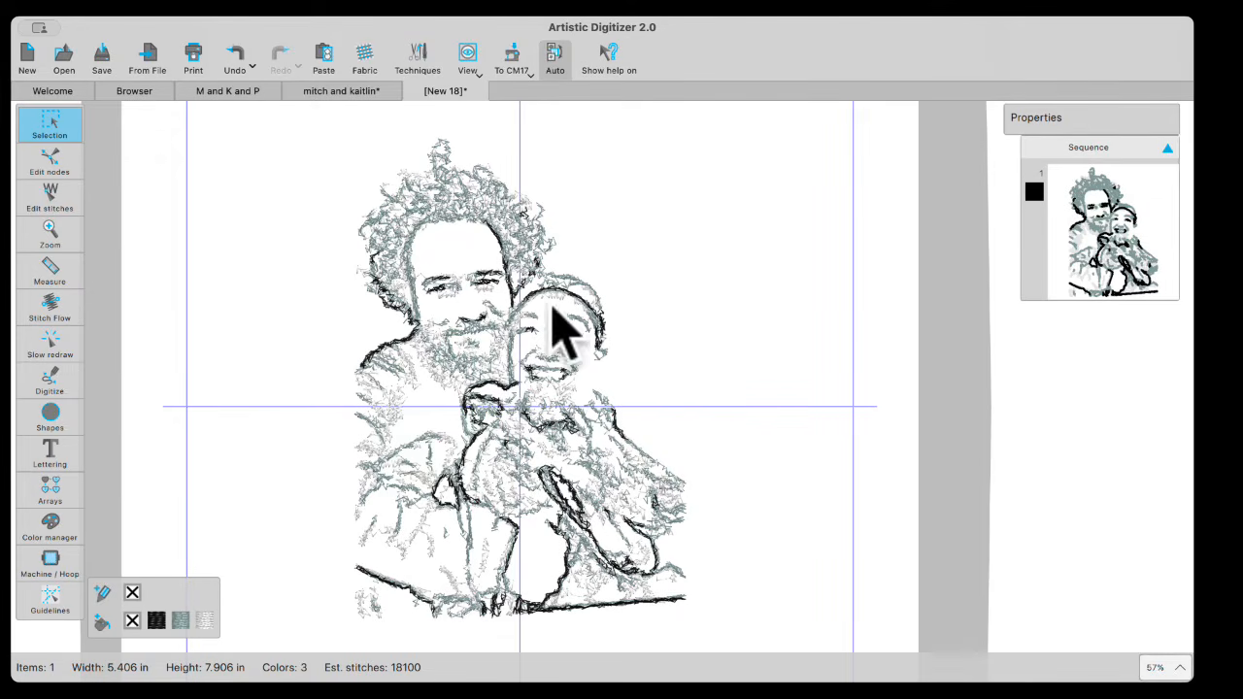
Step: In the PaintStitch portrait design, draw a closed outline shape about 3.65 × 3.18 in around the dog's head, snout and tongue
click(335, 91)
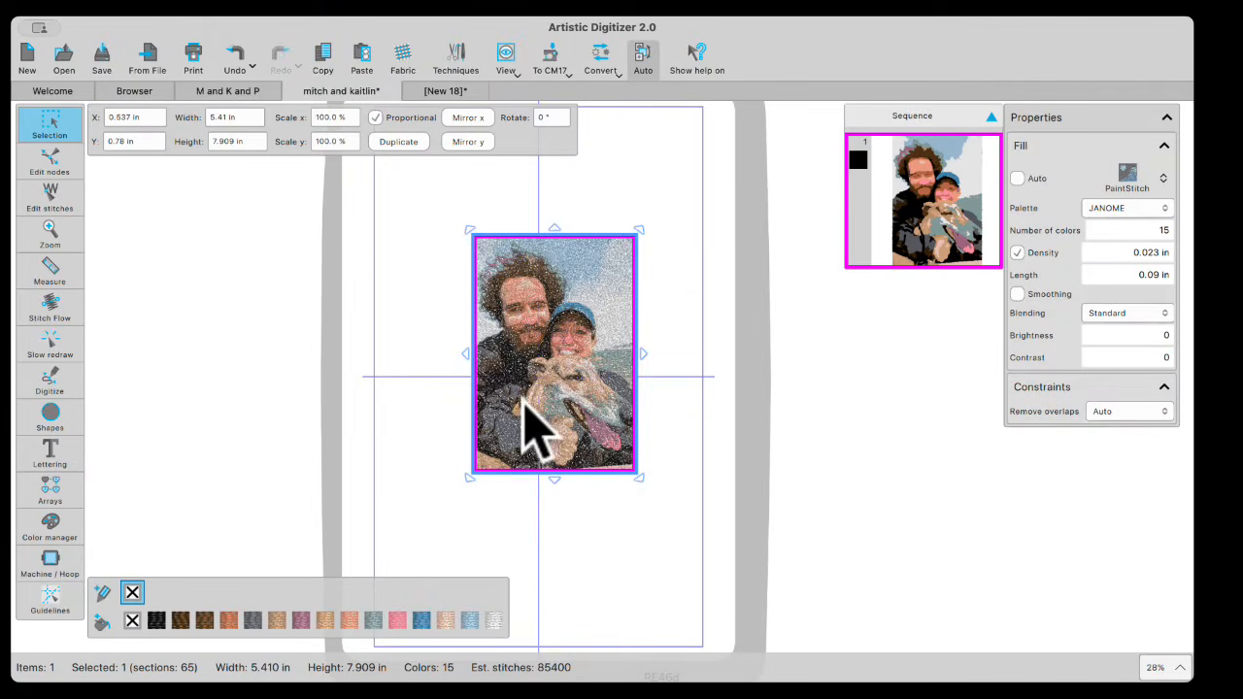
scroll(514, 486, up, 5)
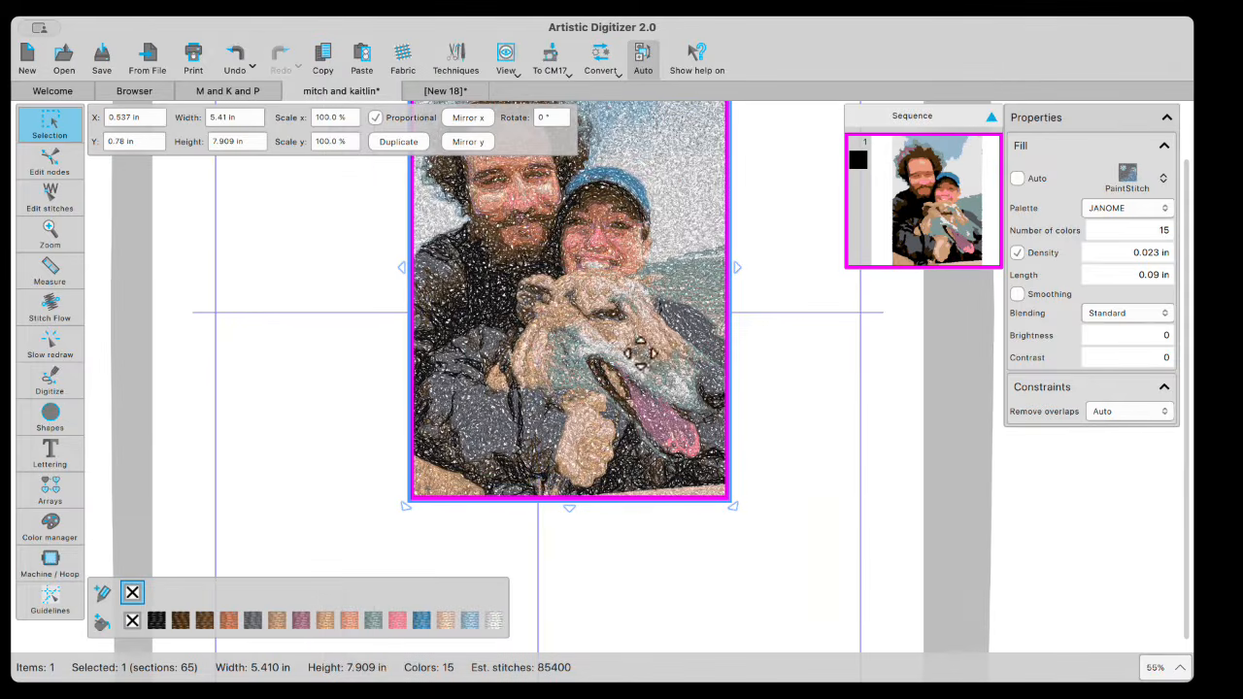
scroll(651, 369, up, 2)
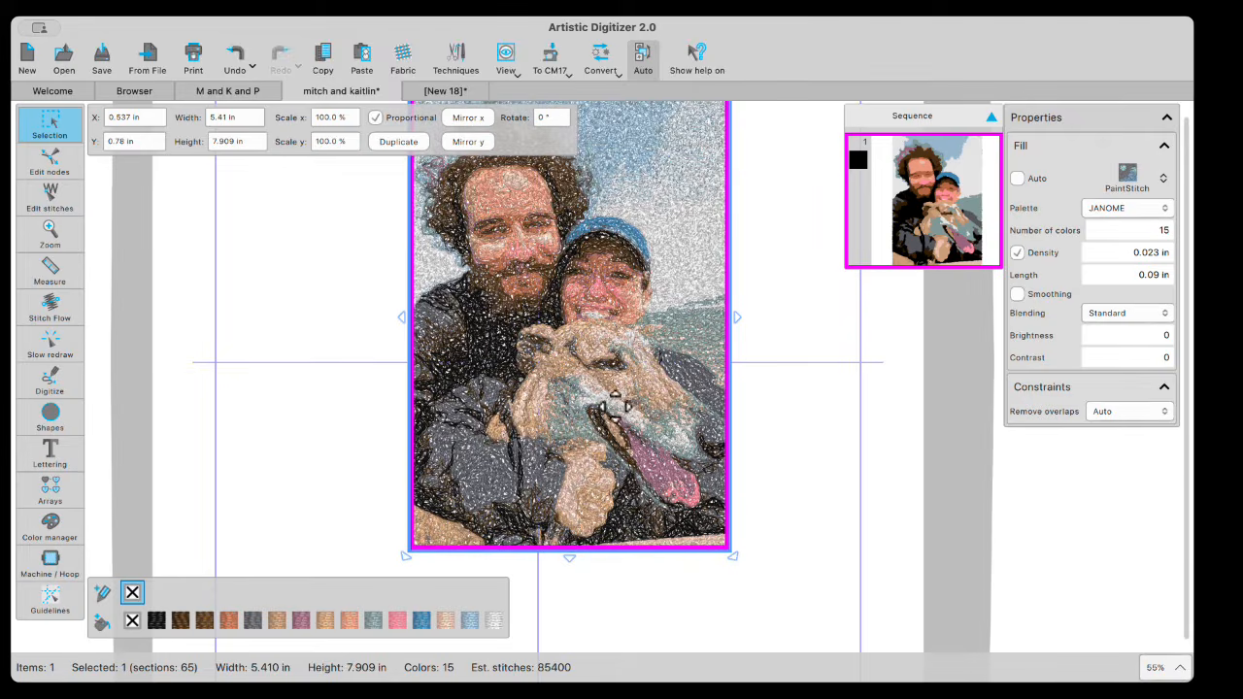
scroll(630, 394, up, 2)
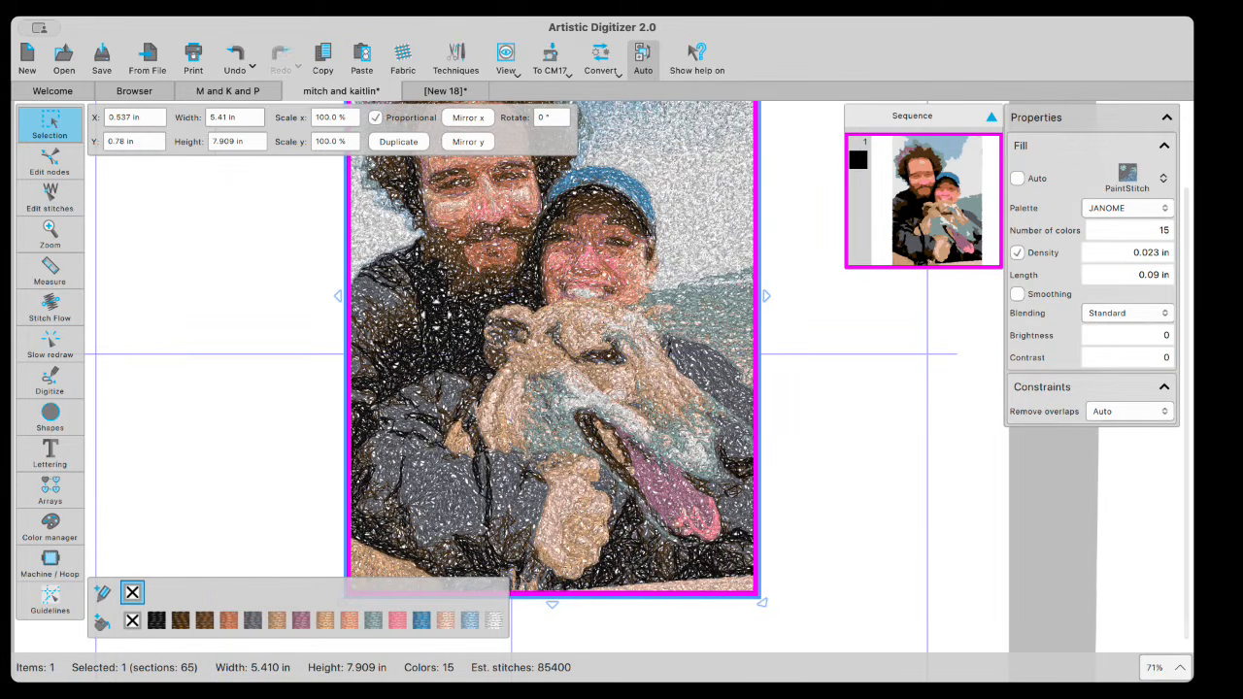
click(53, 384)
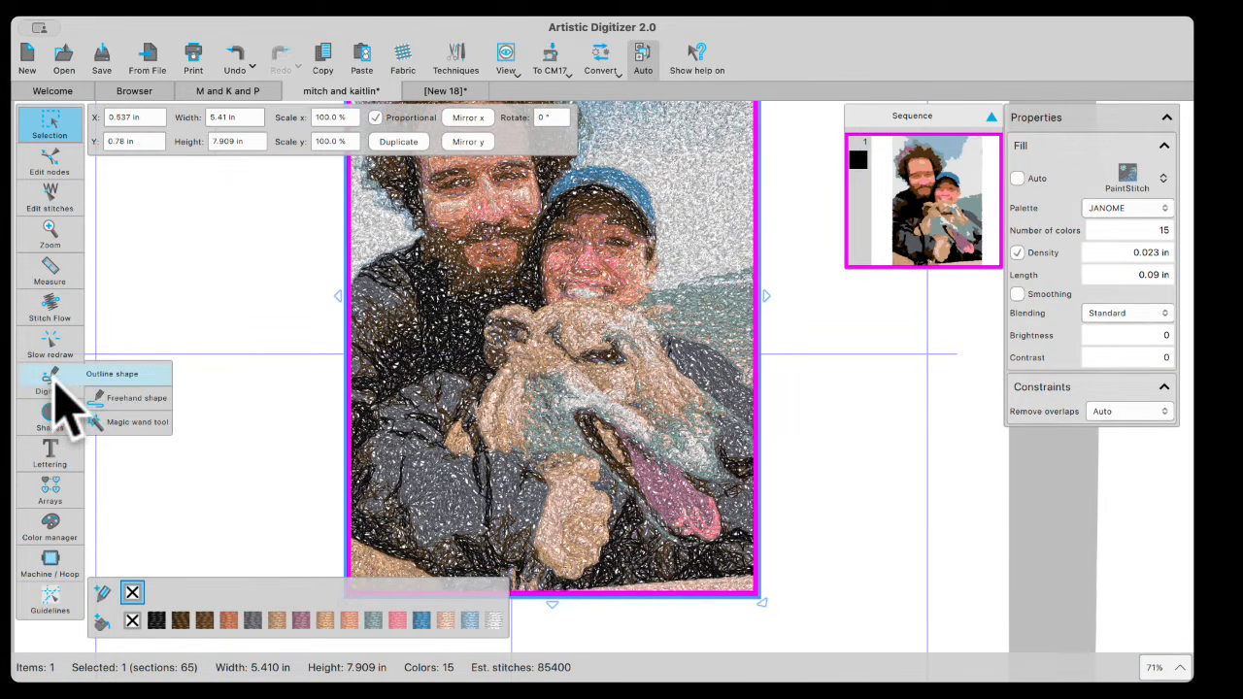
click(111, 397)
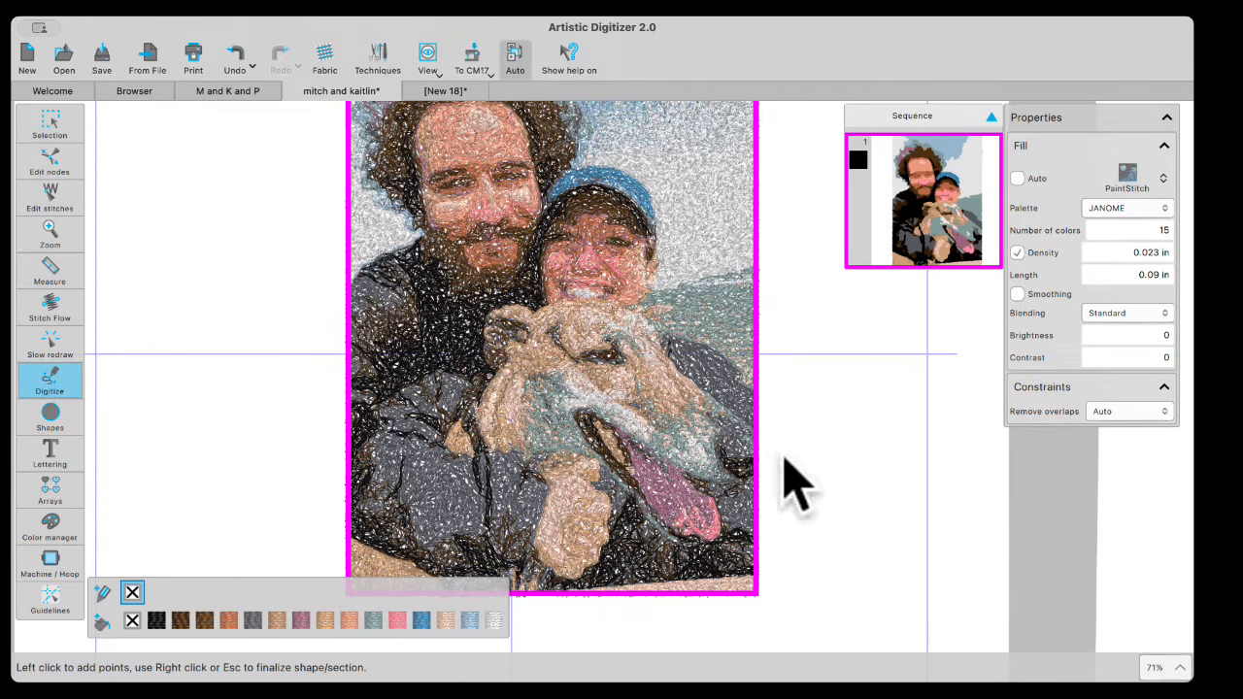
drag(731, 416, 665, 348)
click(648, 317)
click(604, 307)
click(569, 304)
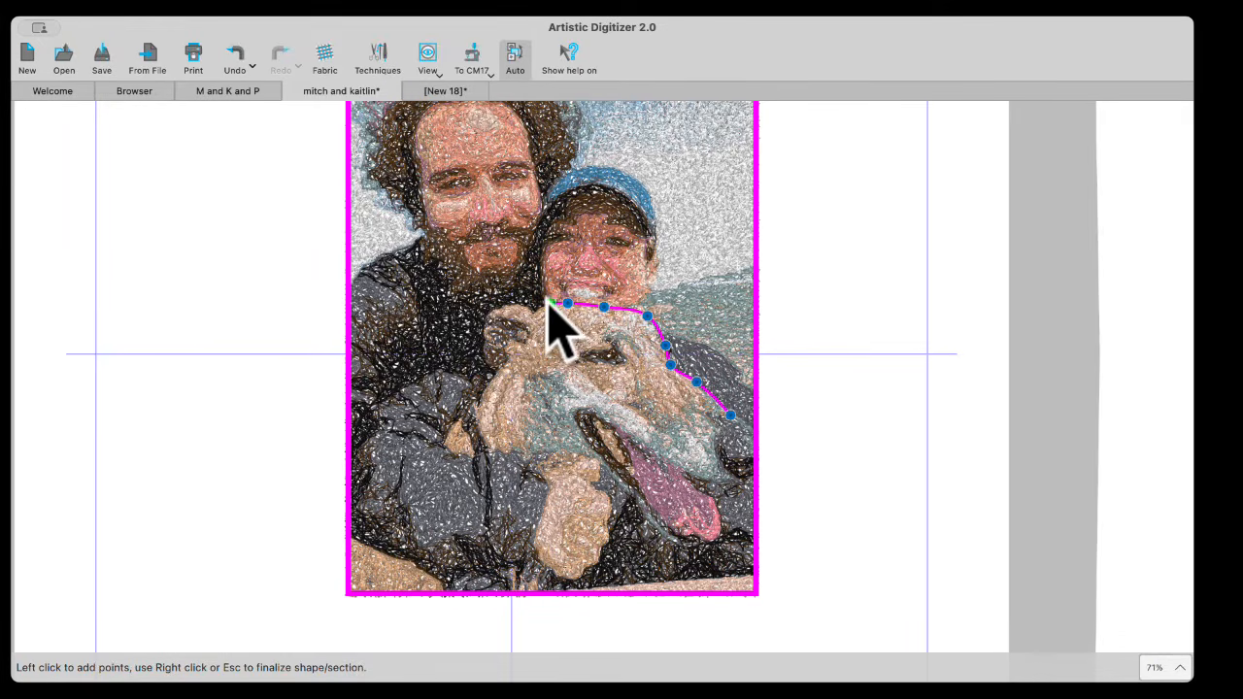
click(531, 311)
click(516, 305)
click(485, 309)
click(486, 353)
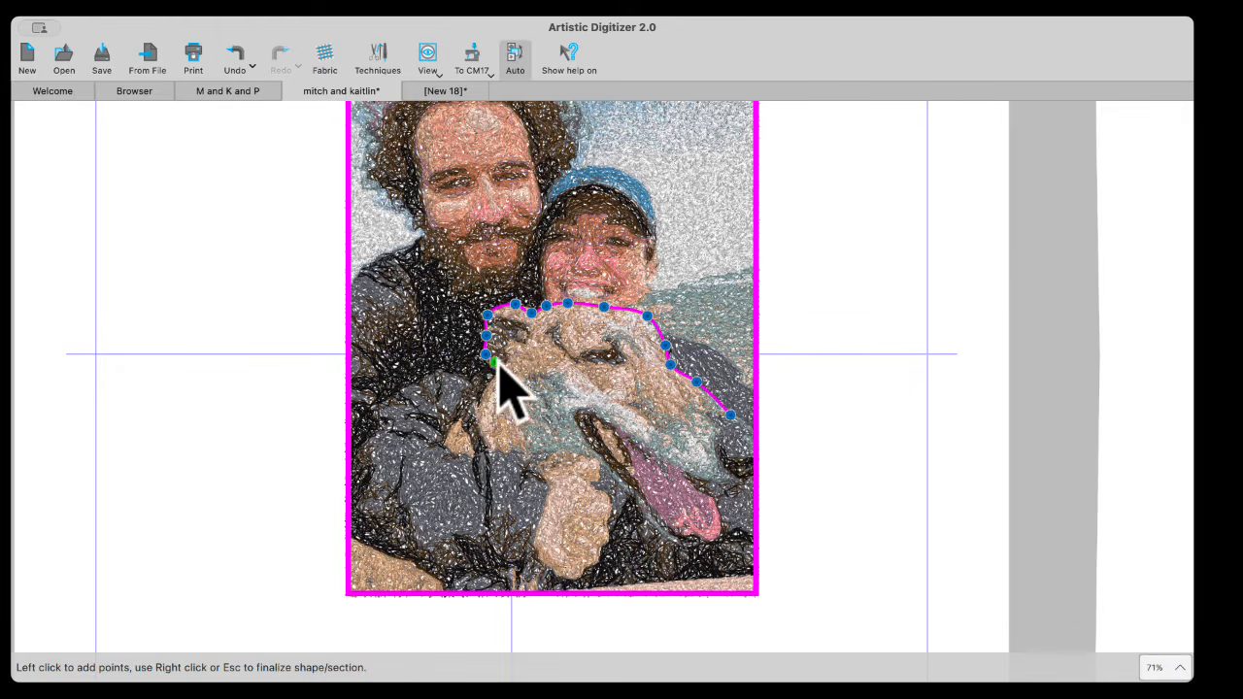
click(499, 369)
click(488, 387)
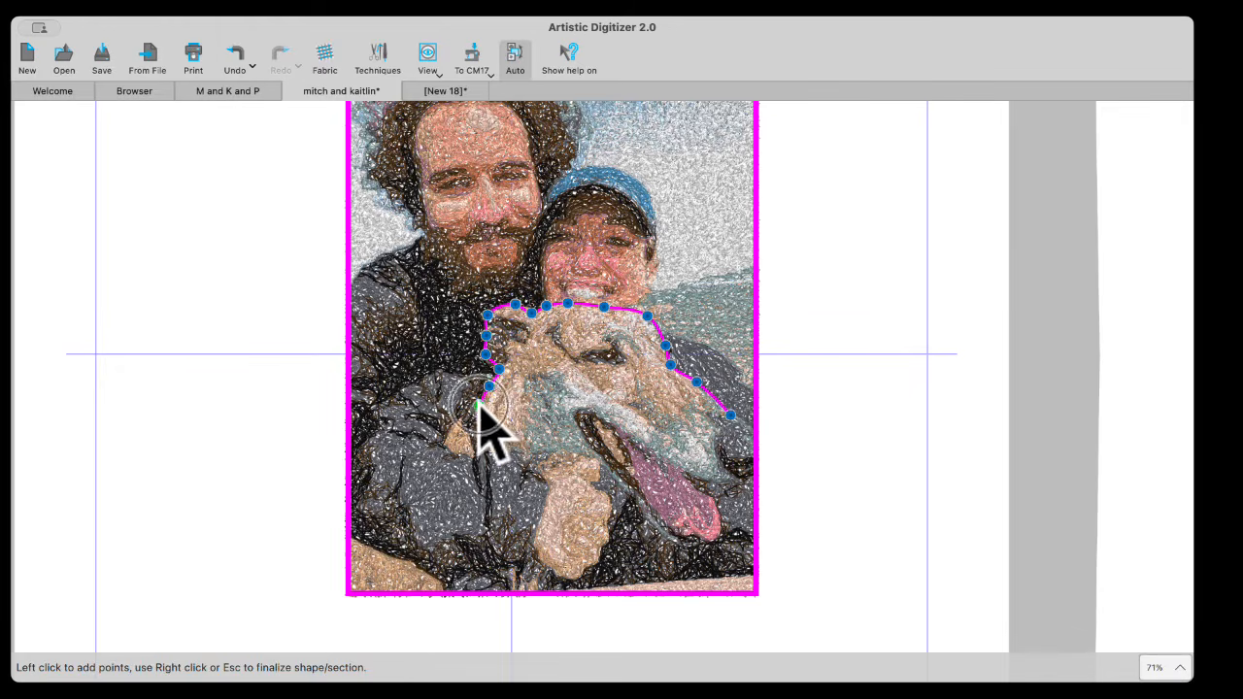
click(493, 452)
click(516, 447)
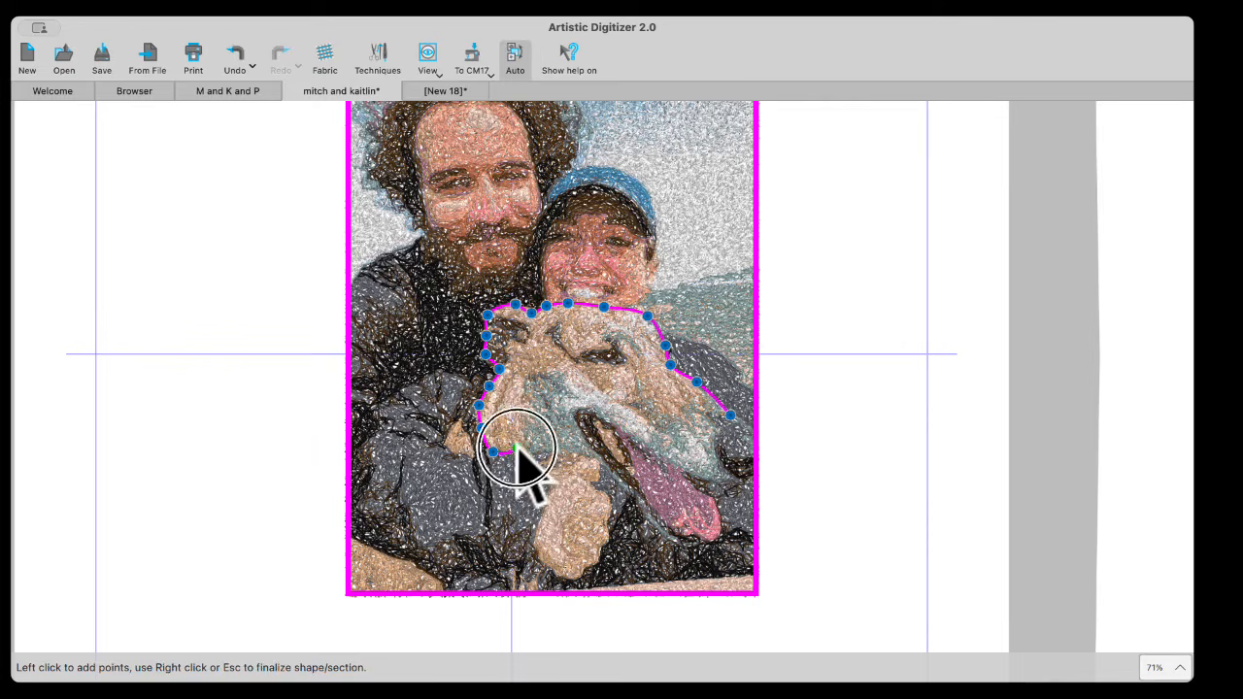
click(556, 448)
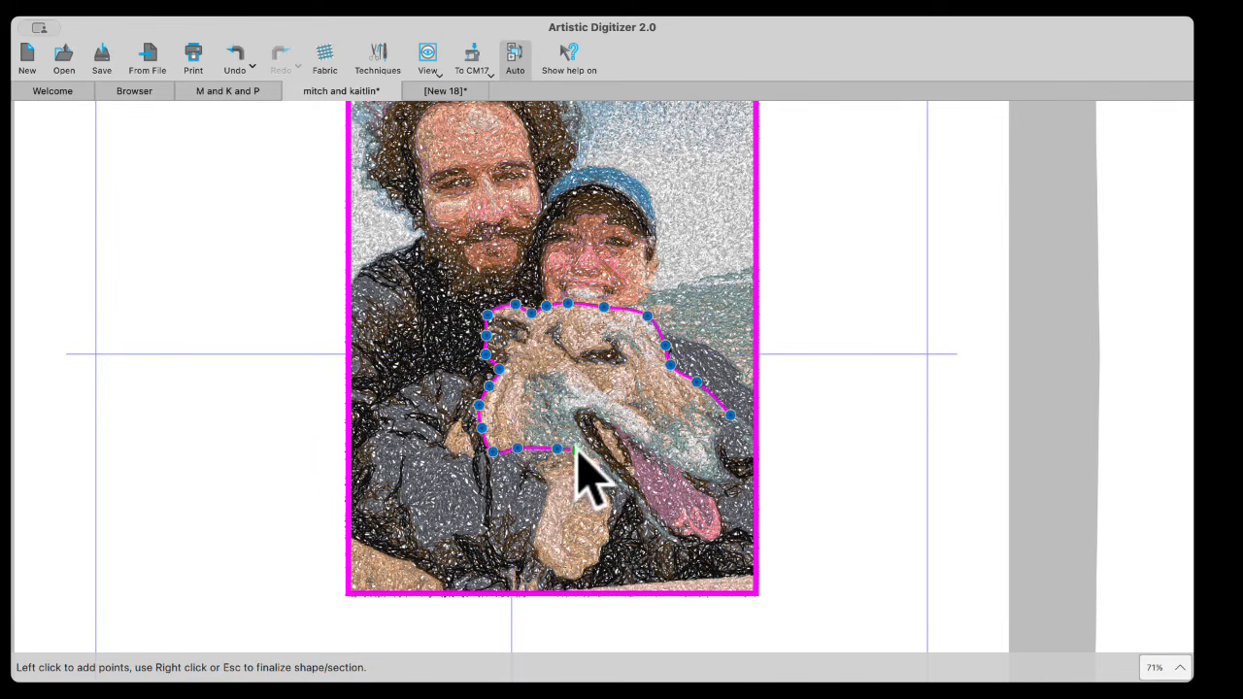
click(578, 453)
click(602, 459)
click(630, 482)
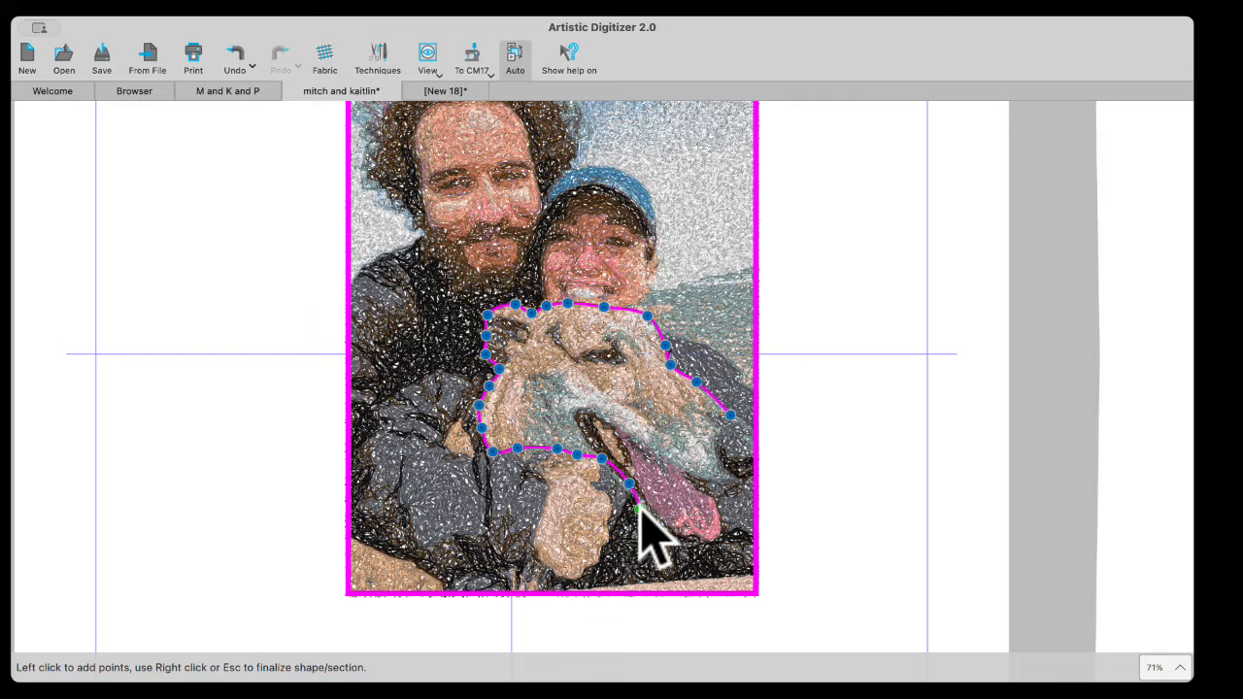
click(646, 518)
click(682, 540)
click(706, 541)
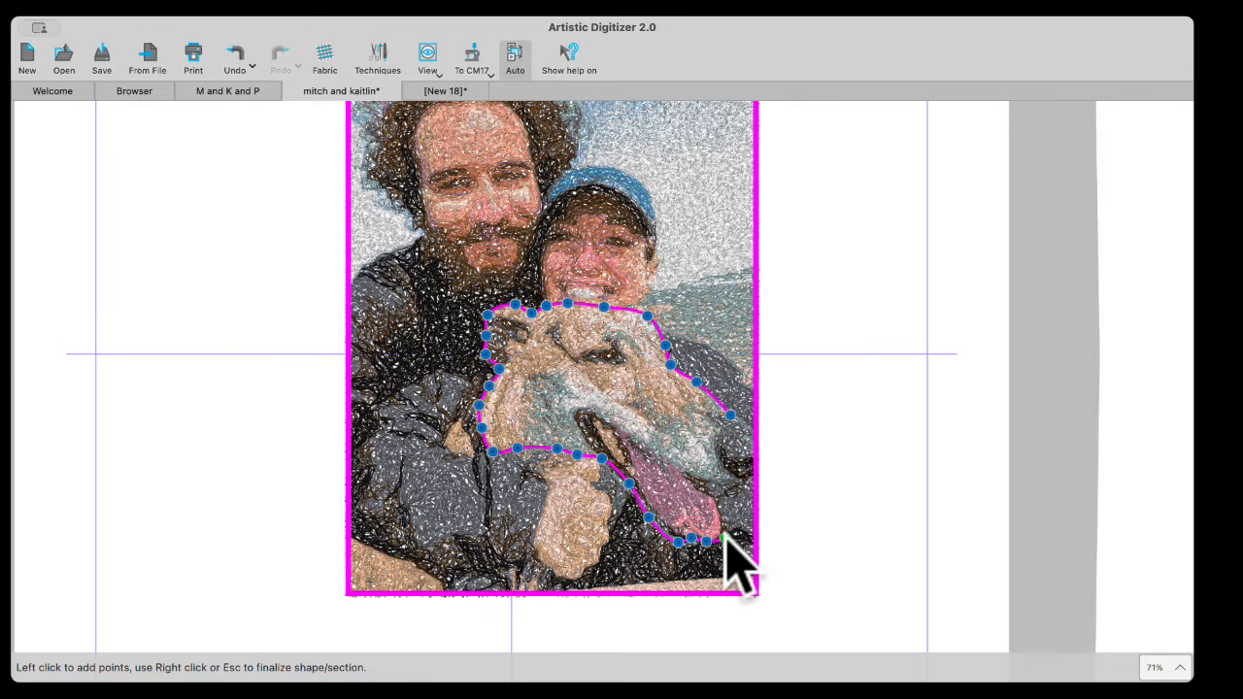
click(702, 489)
click(689, 477)
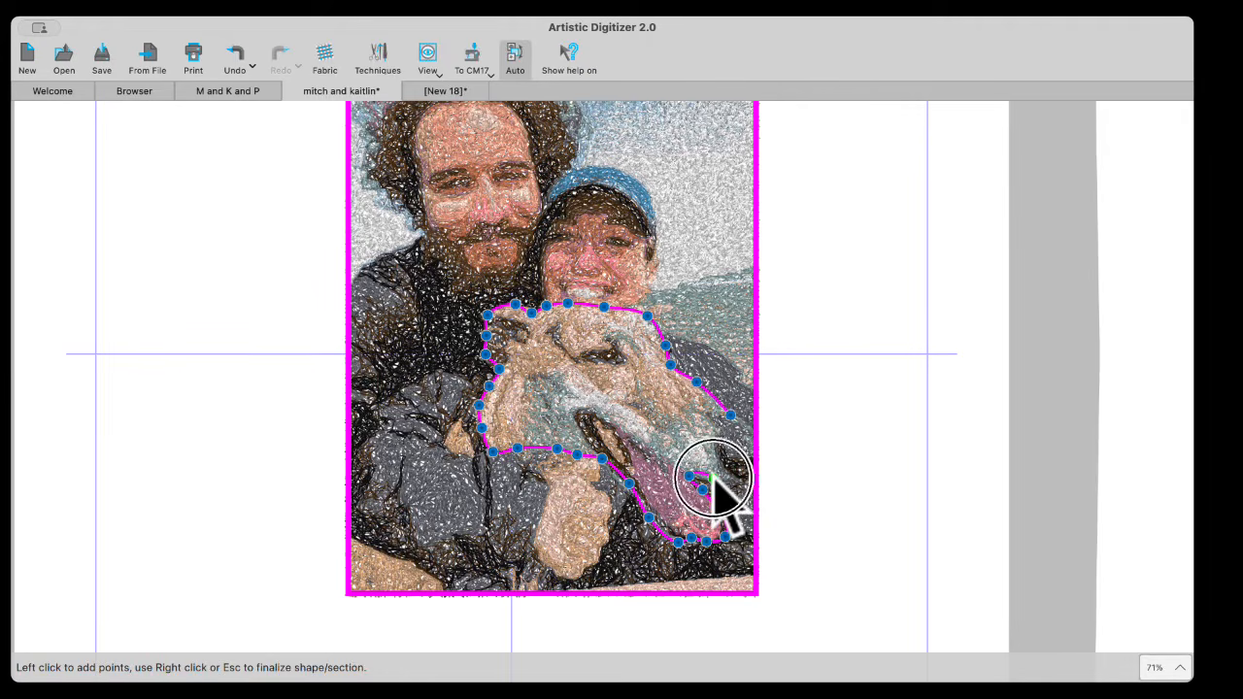
click(713, 476)
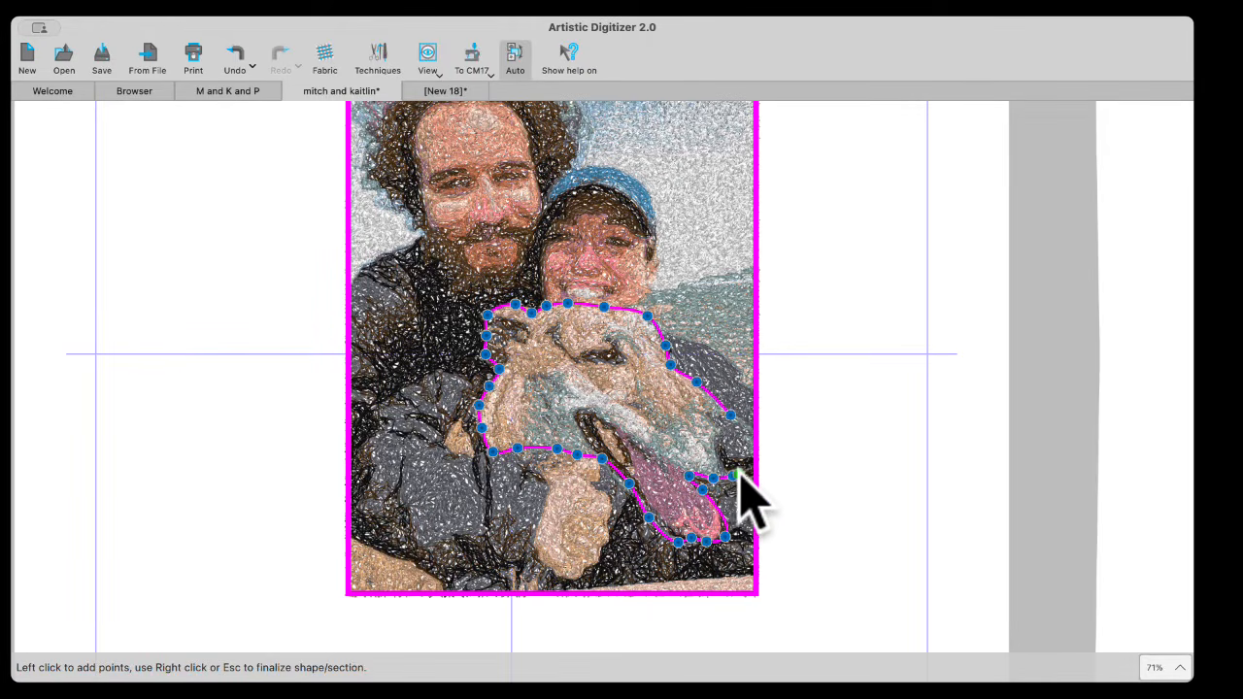
click(742, 424)
right_click(730, 427)
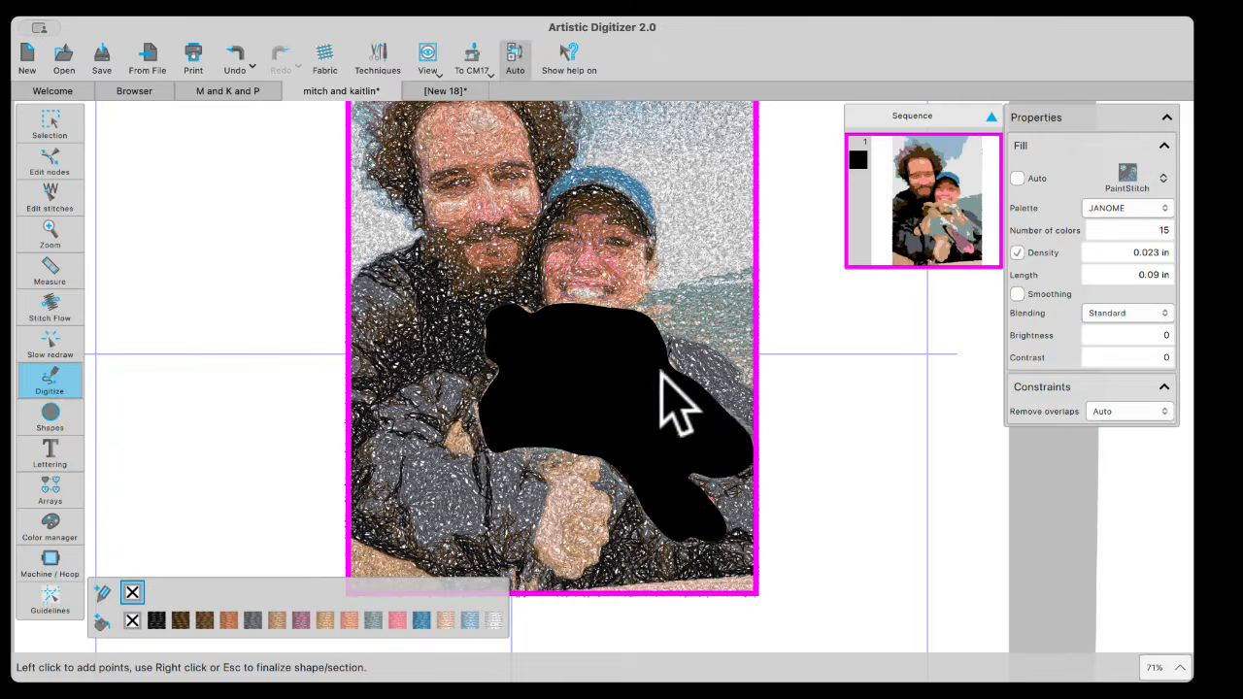
Step: Select the PaintStitch portrait together with the dog-shaped outline and add the outline as a clipping region
click(53, 134)
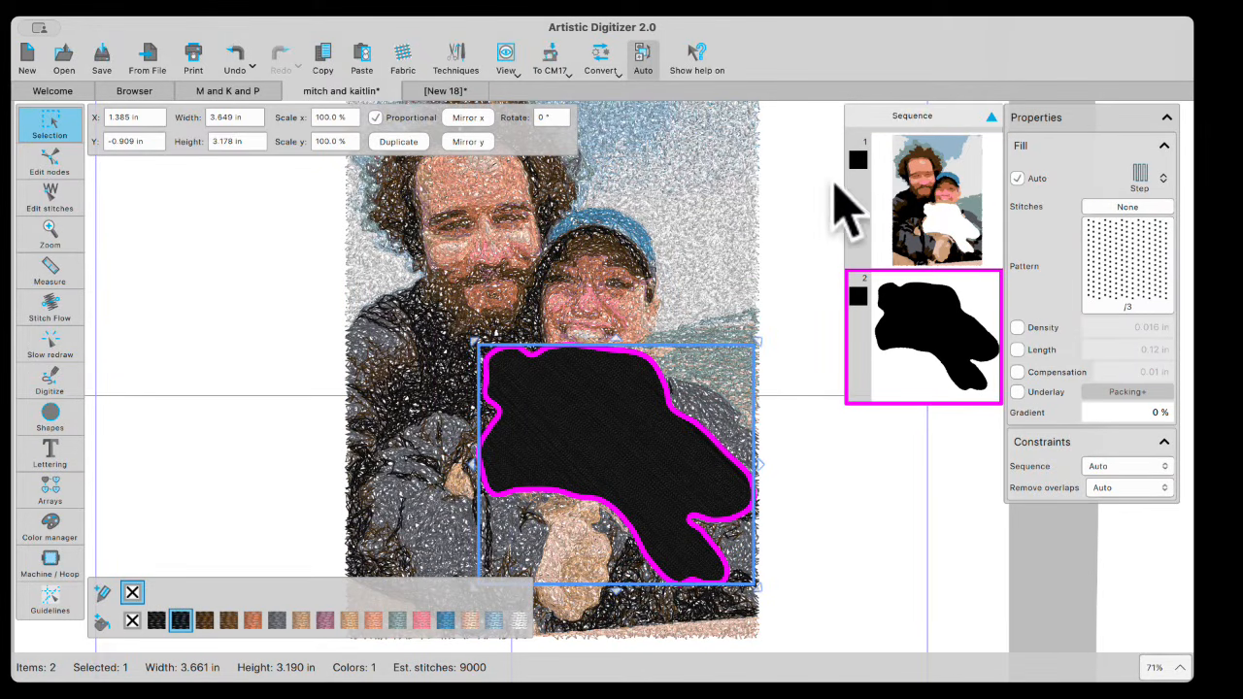
click(913, 167)
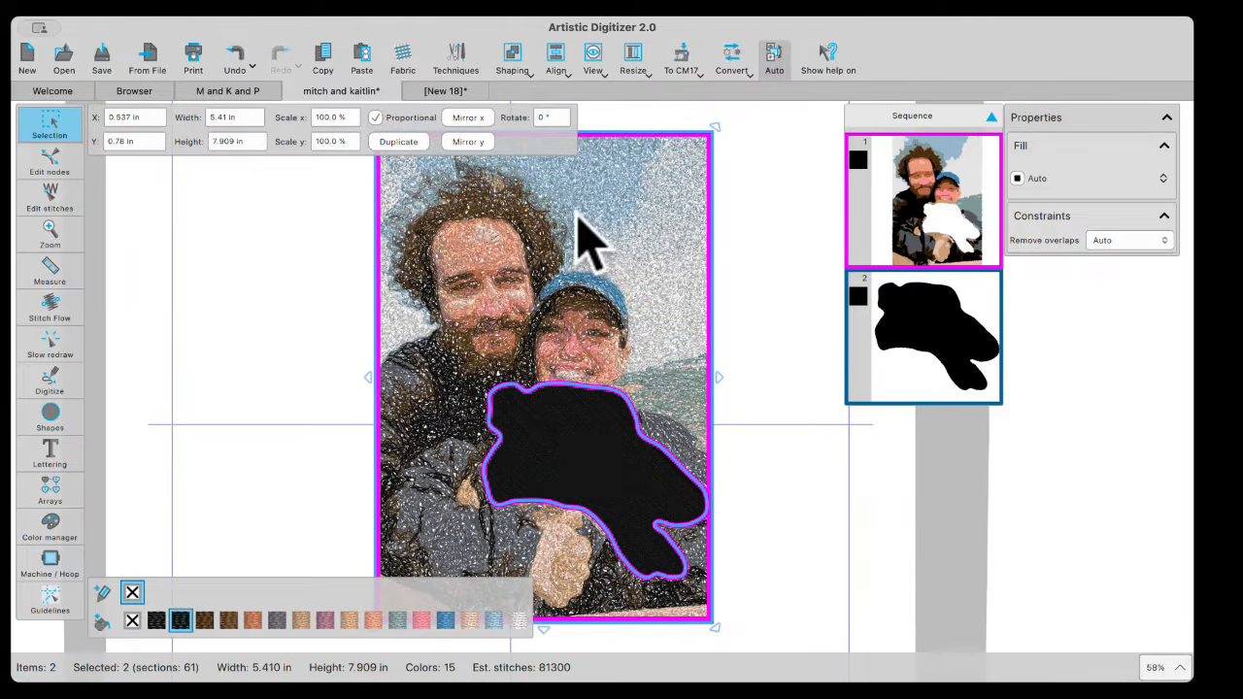
right_click(494, 263)
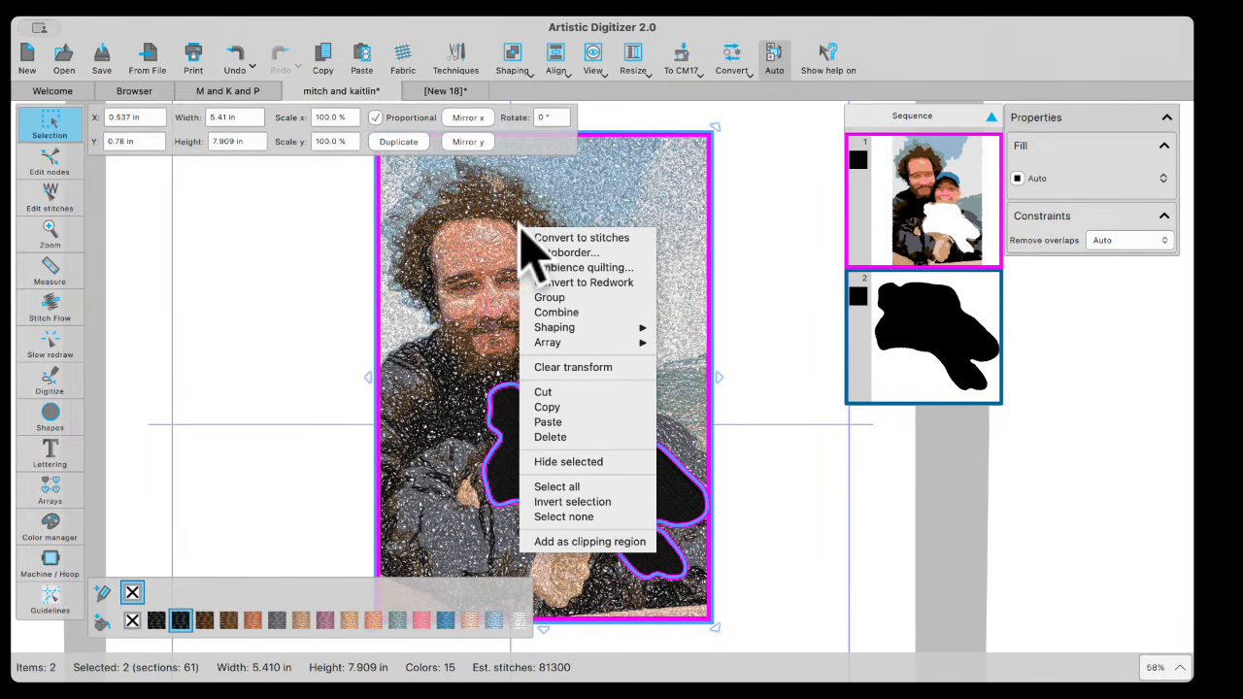
click(573, 542)
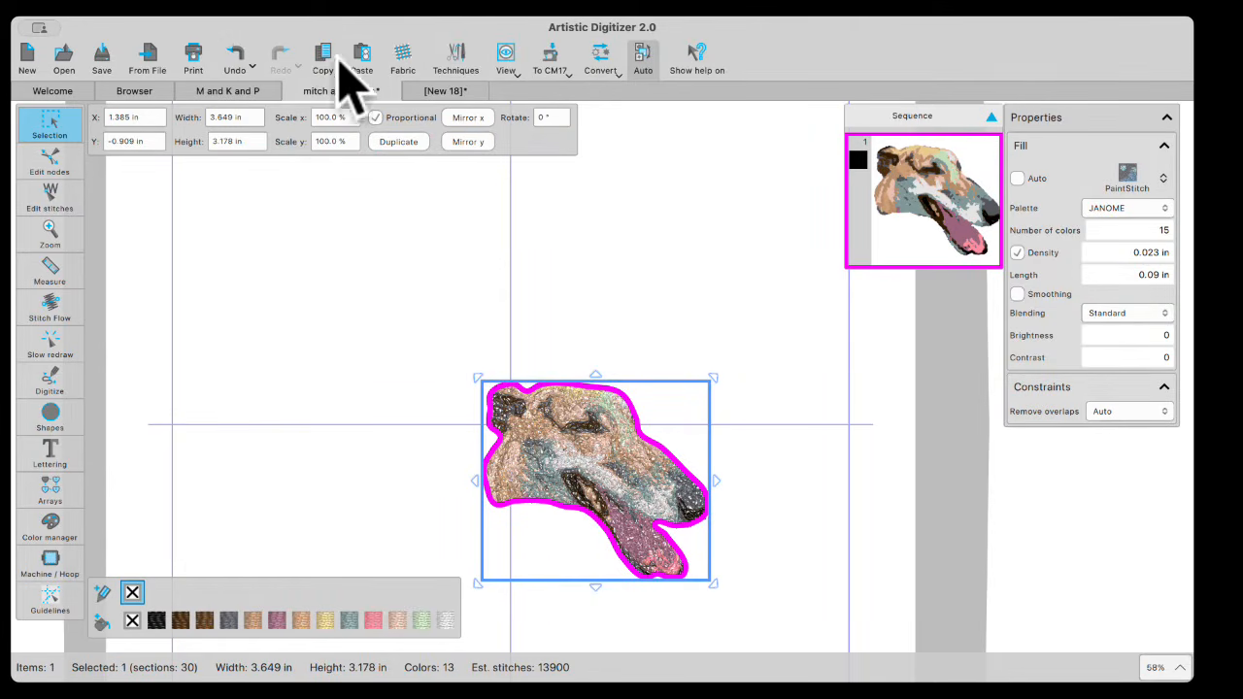
Step: Copy the clipped PaintStitch dog into the Sketch design [New 18] and place it over the sketched dog at about X 0.878, Y -1.168 in
click(444, 91)
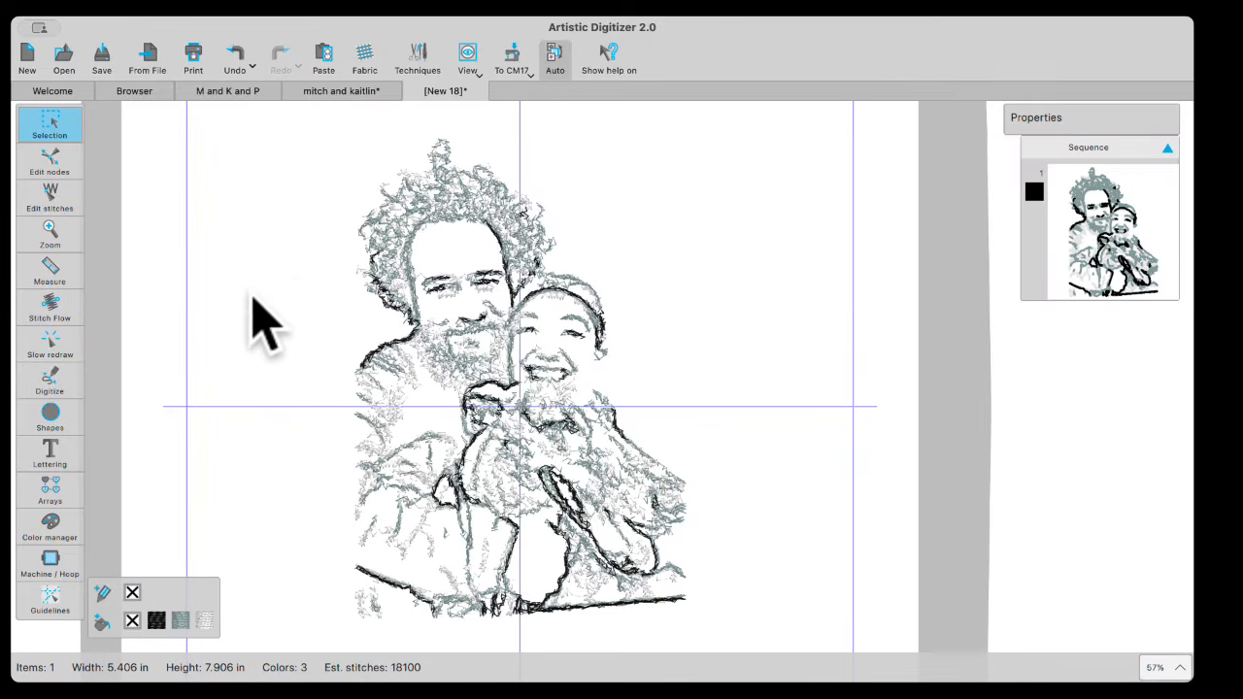
right_click(255, 294)
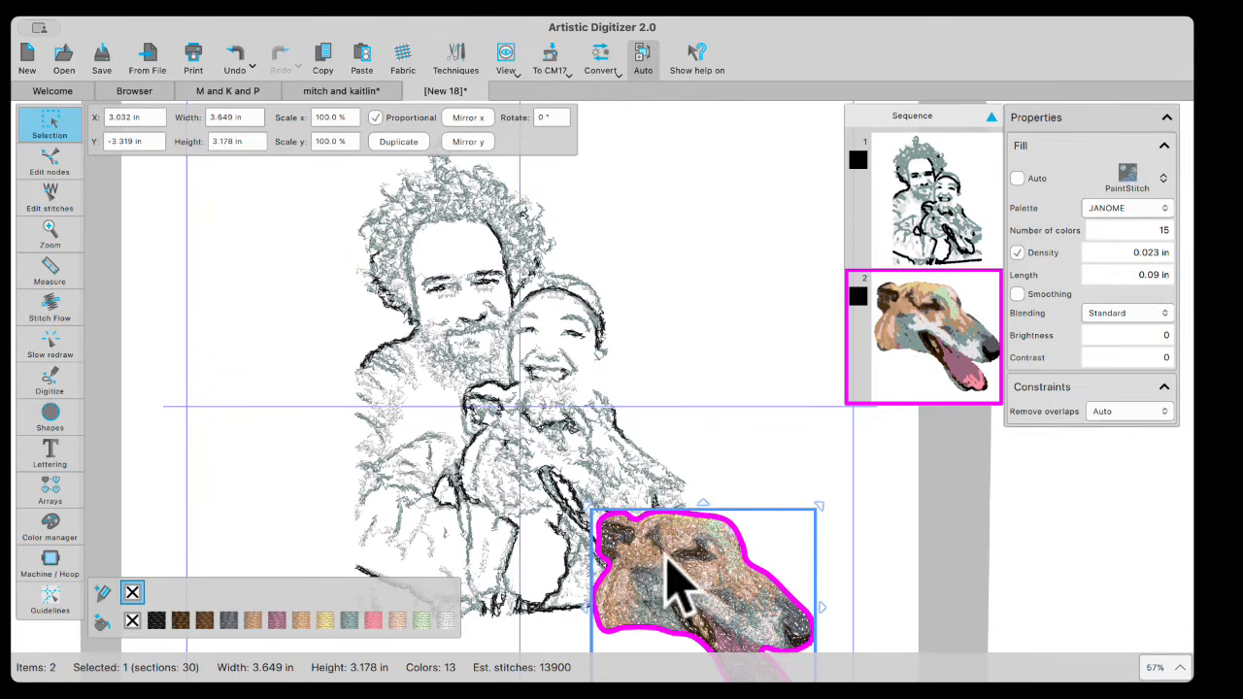
drag(666, 569, 563, 445)
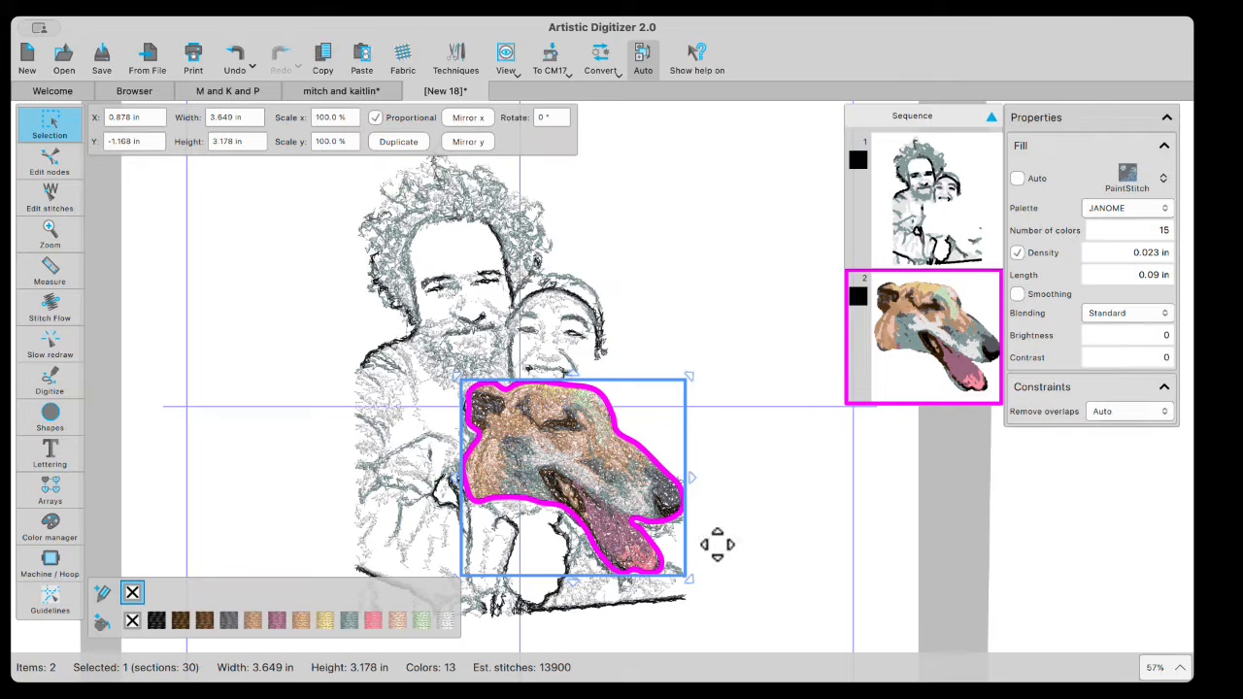
click(744, 532)
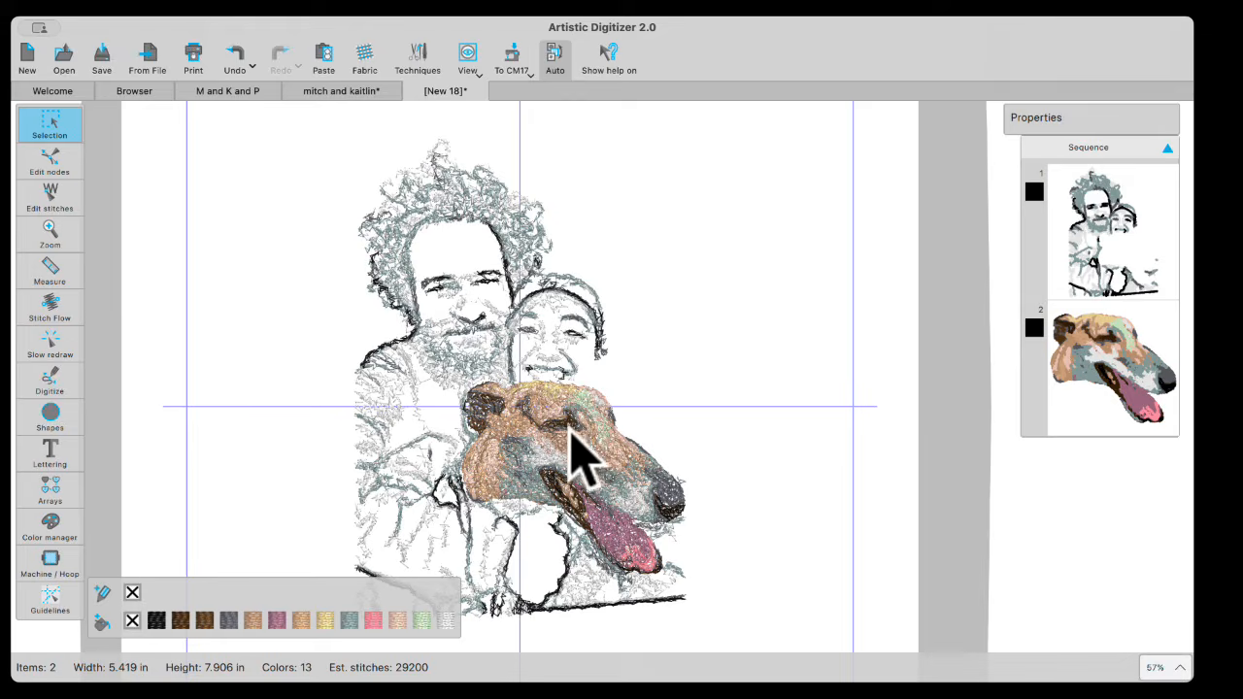
Step: Shift the PaintStitch dog slightly to about X 0.783, Y -1.192 in to align it with the sketched dog's ear and cheek
click(546, 447)
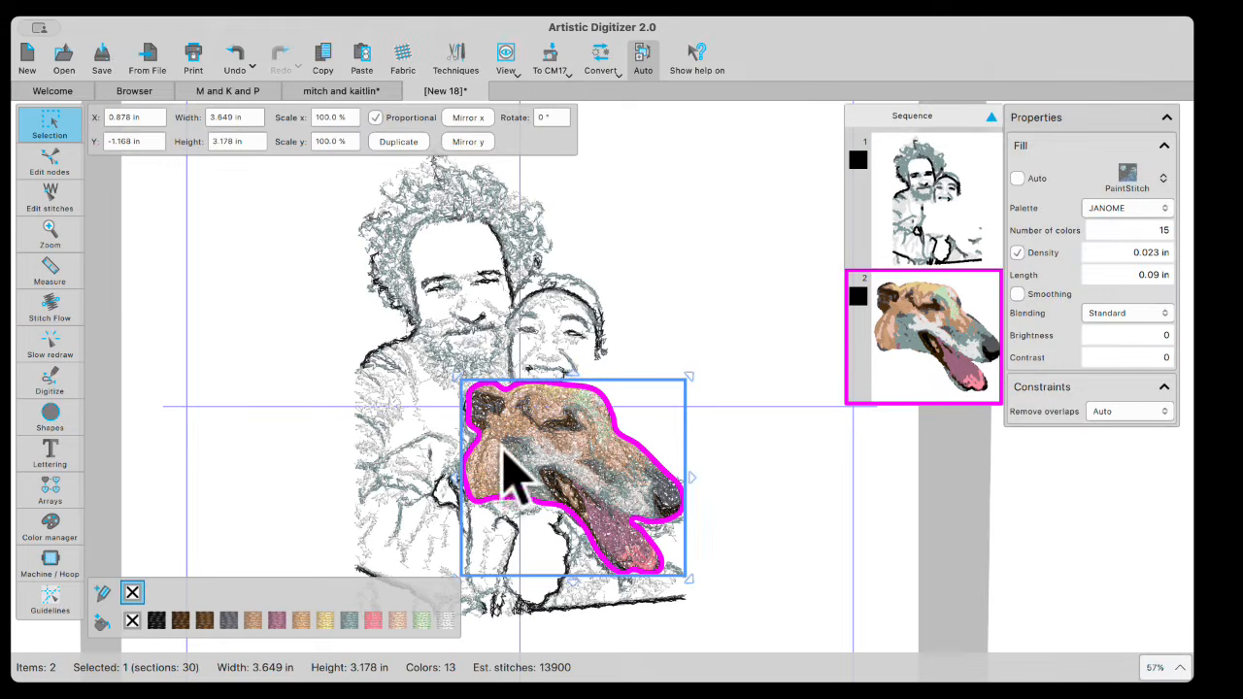
click(50, 162)
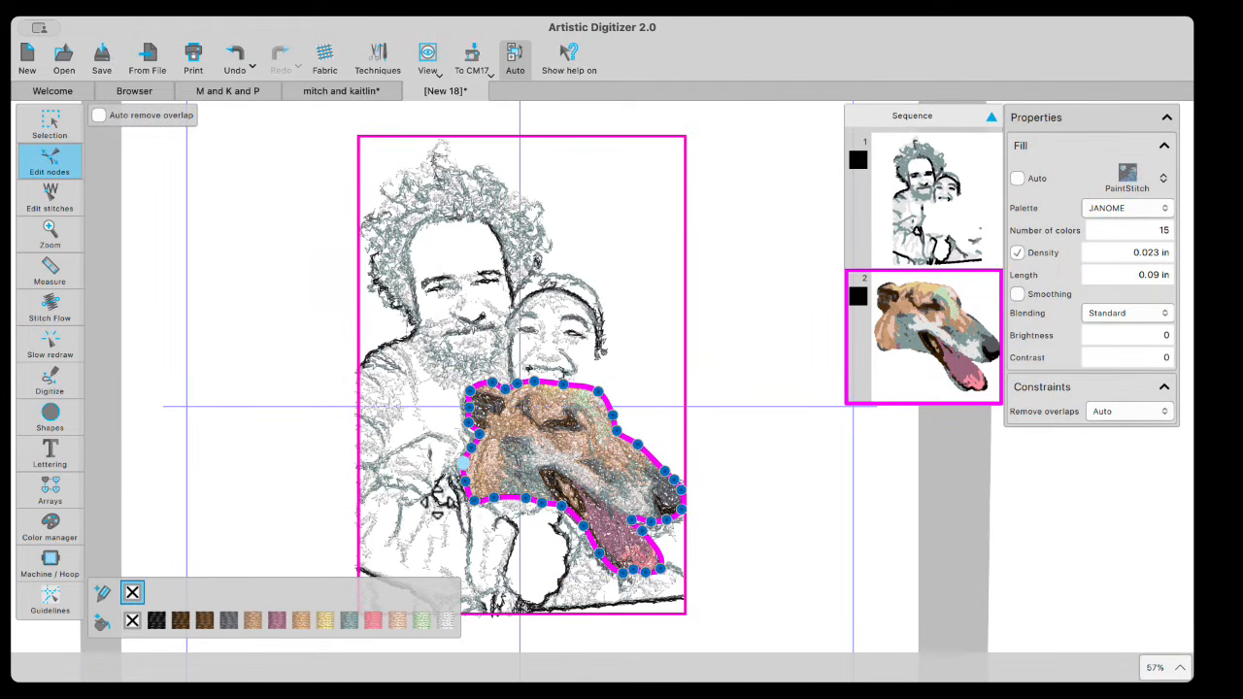
scroll(457, 490, up, 5)
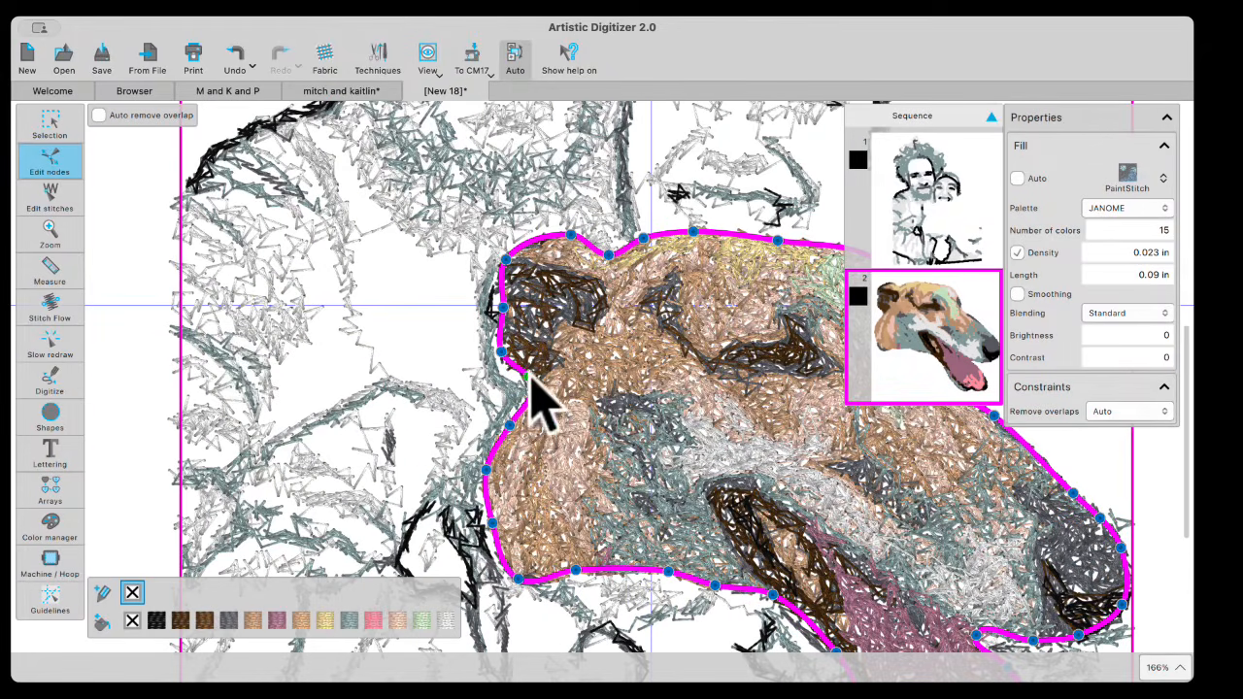
click(49, 128)
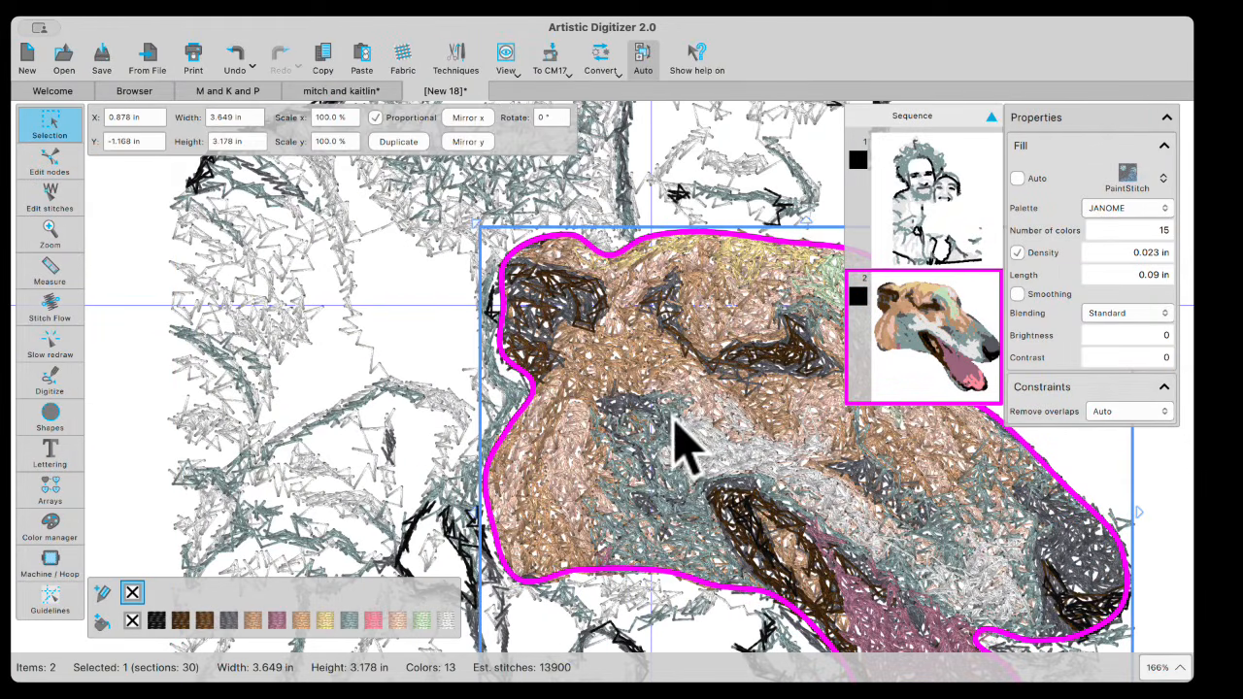
drag(764, 422, 723, 470)
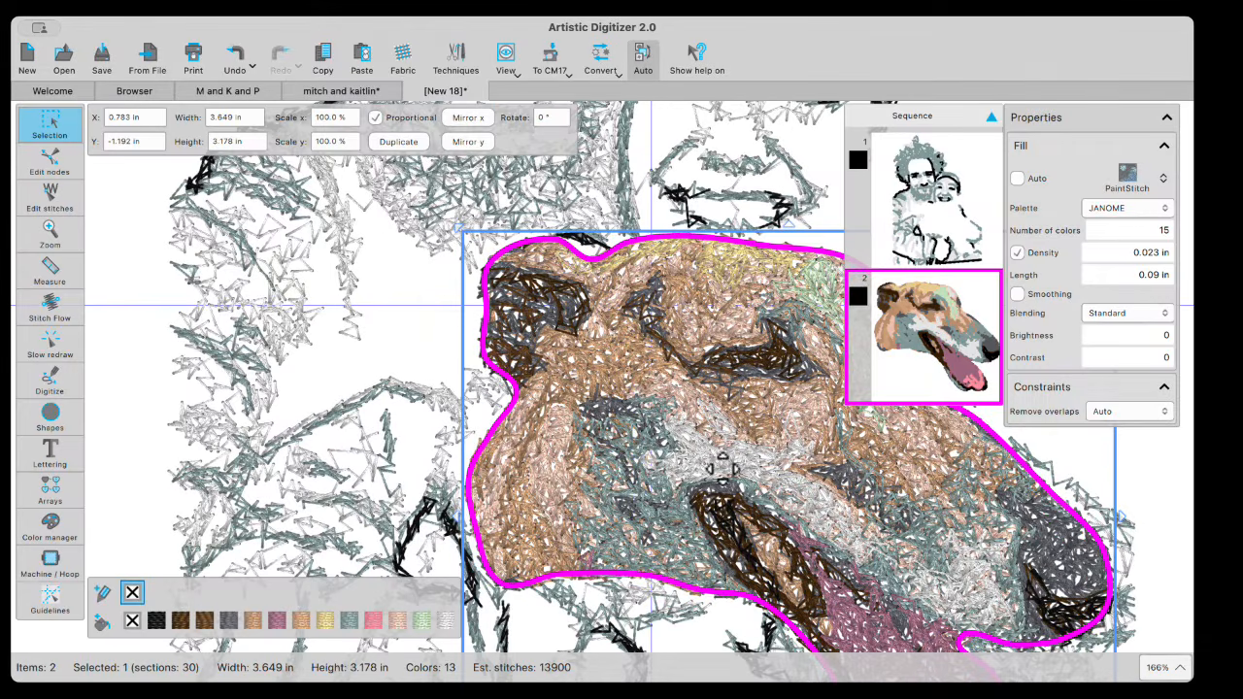
Step: Deselect the dog and examine its forehead, nose and tongue edges against the surrounding sketch lines
scroll(608, 562, right, 5)
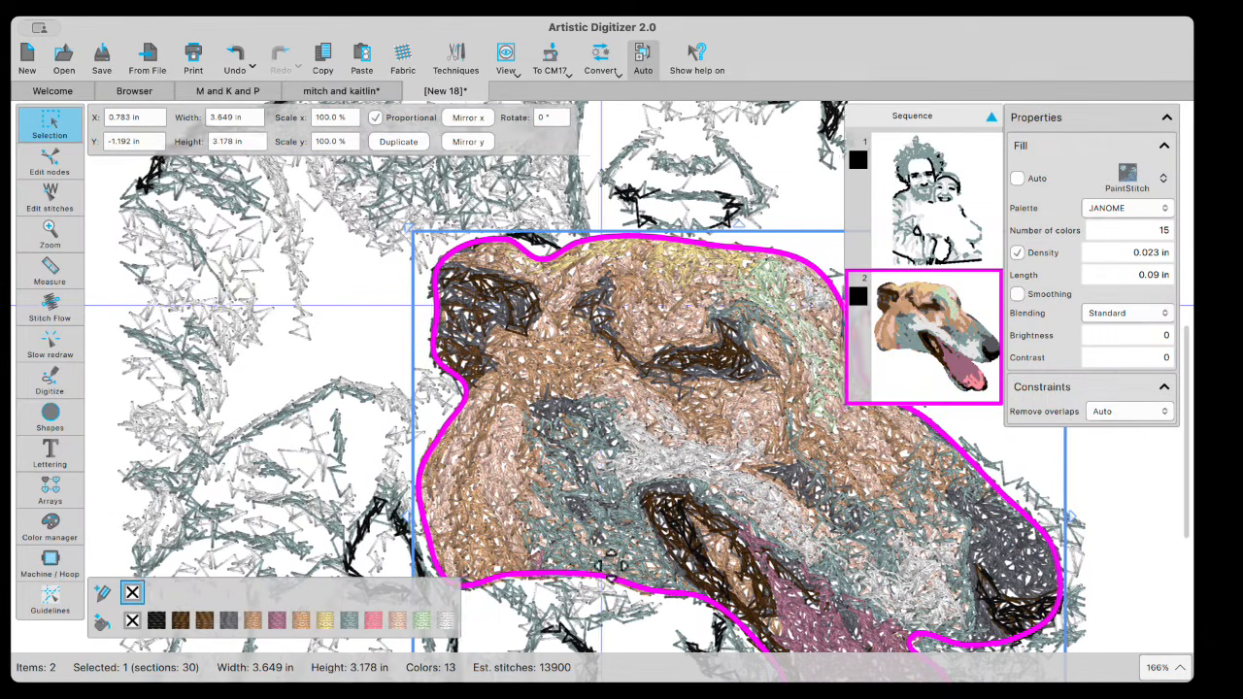
scroll(603, 568, right, 2)
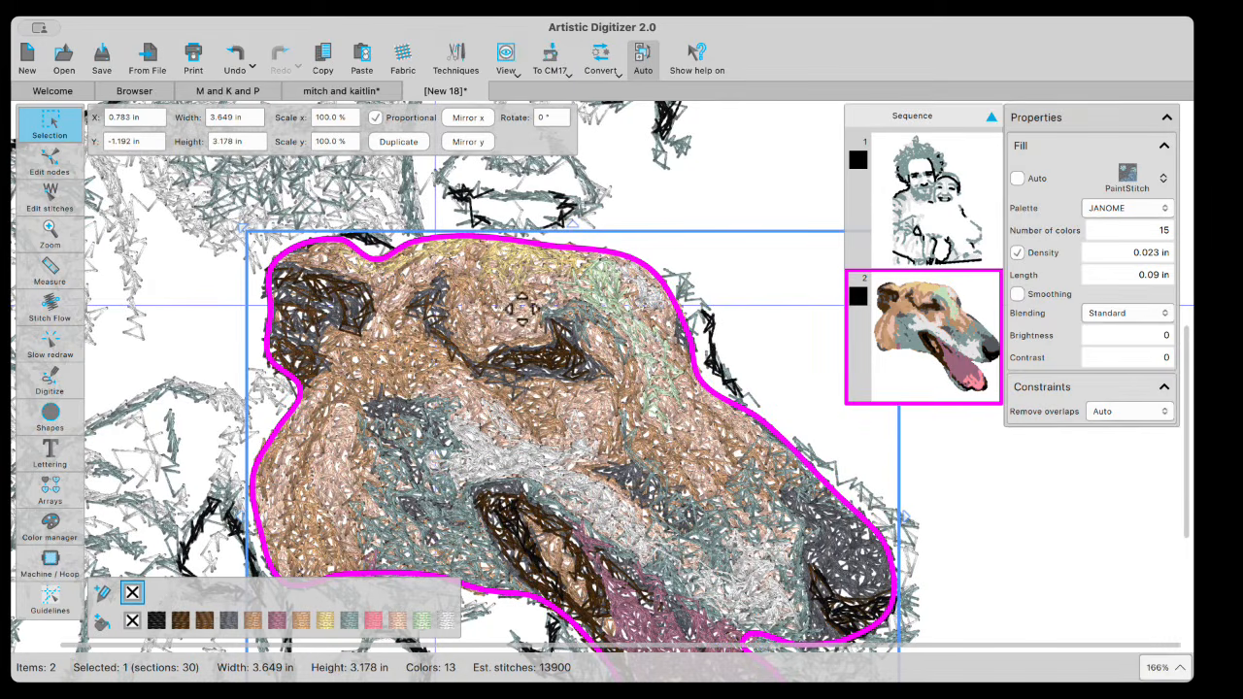
click(954, 588)
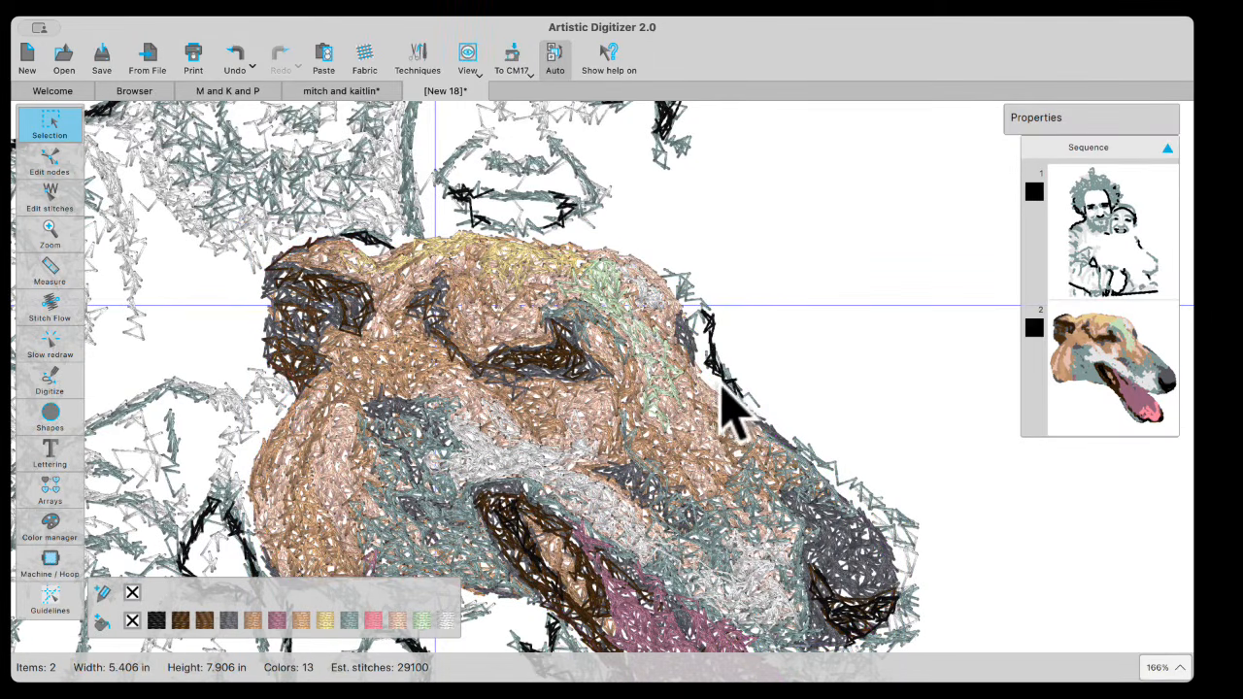
scroll(947, 602, down, 2)
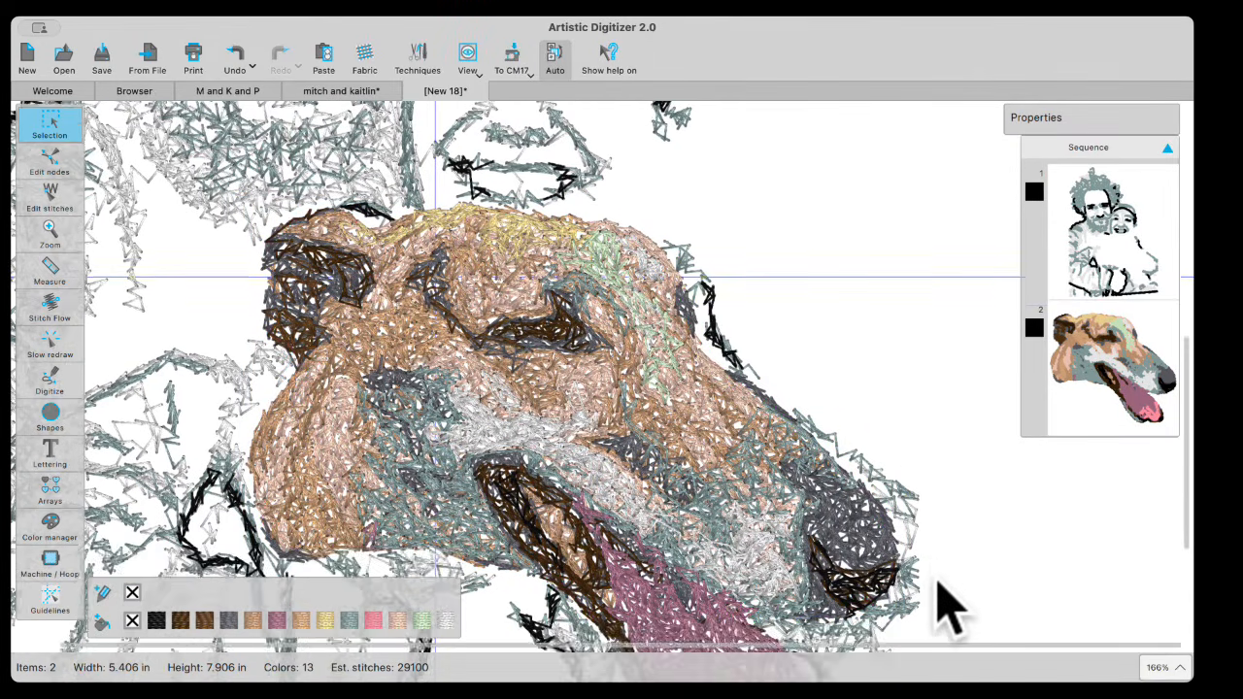
scroll(962, 515, down, 2)
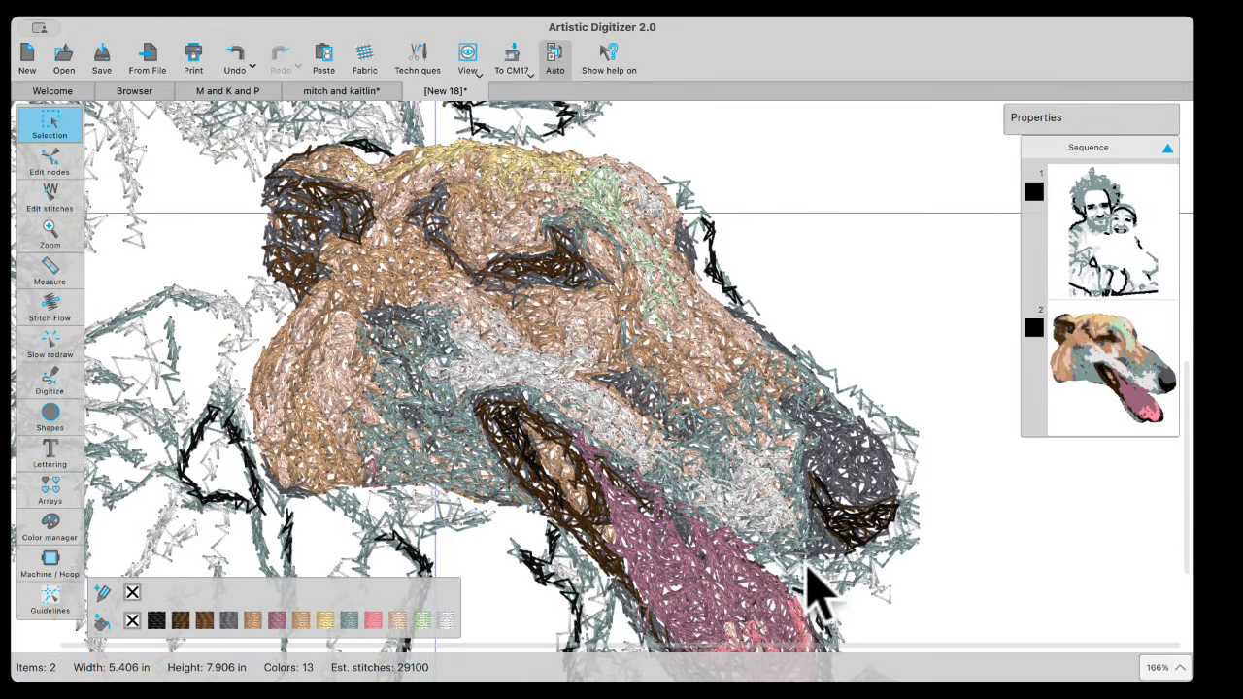
scroll(902, 577, down, 5)
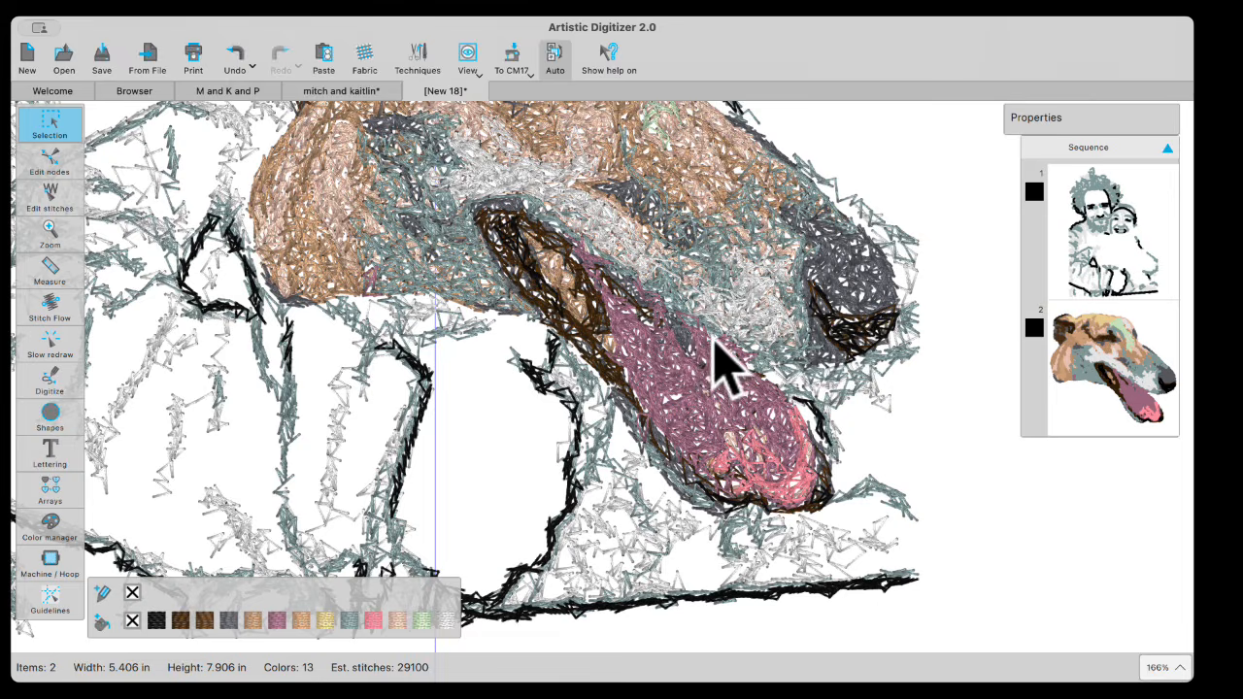
Step: Start an outline shape in the blank area beside the portrait and bring it in to the dog's forehead
scroll(749, 244, down, 3)
scroll(755, 244, down, 2)
scroll(763, 200, up, 4)
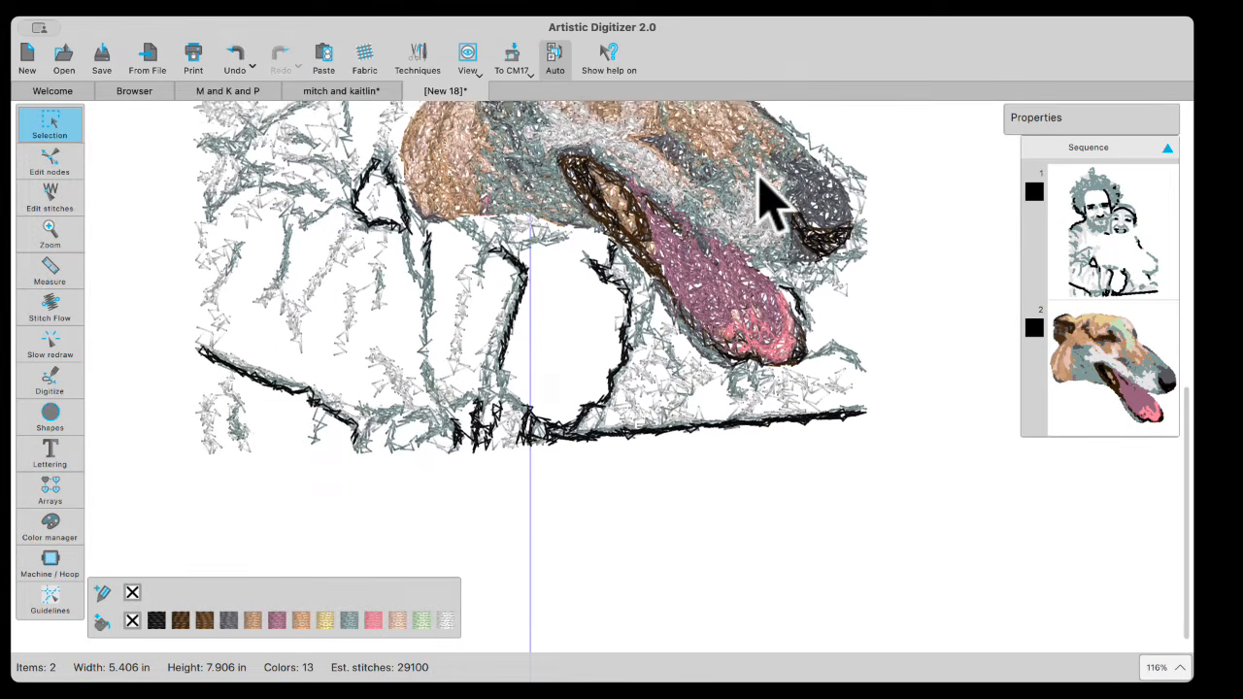
mouse_move(56, 387)
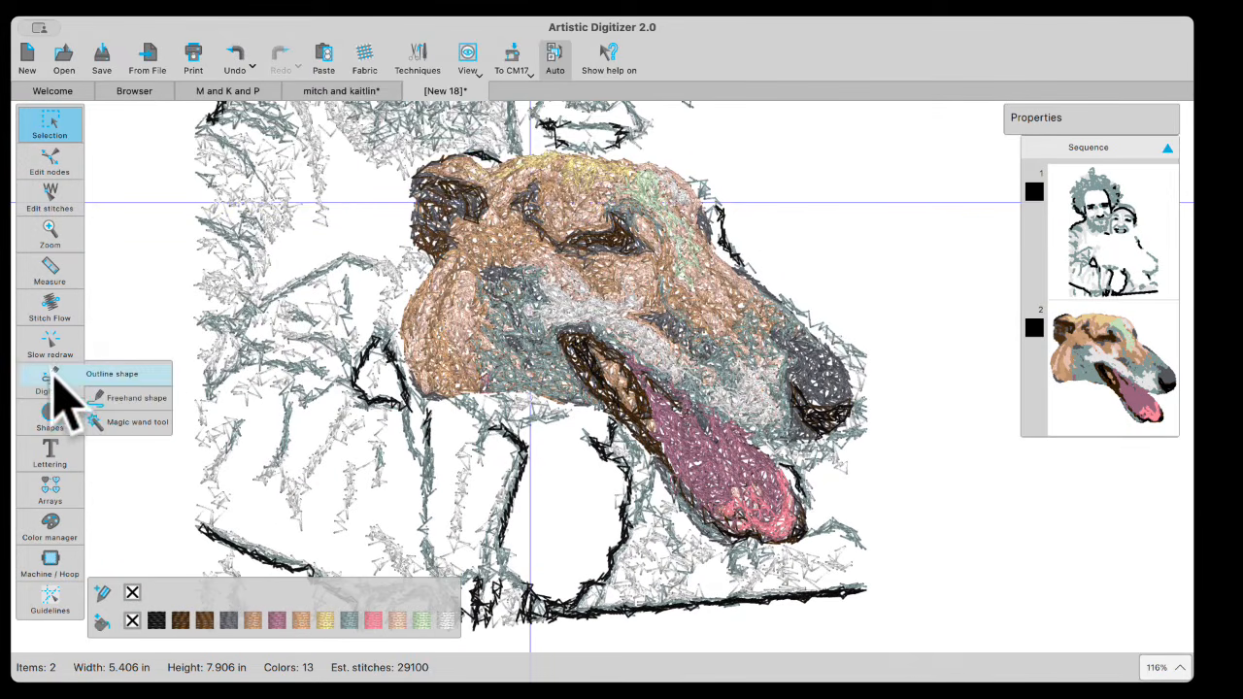
click(127, 386)
scroll(738, 214, down, 4)
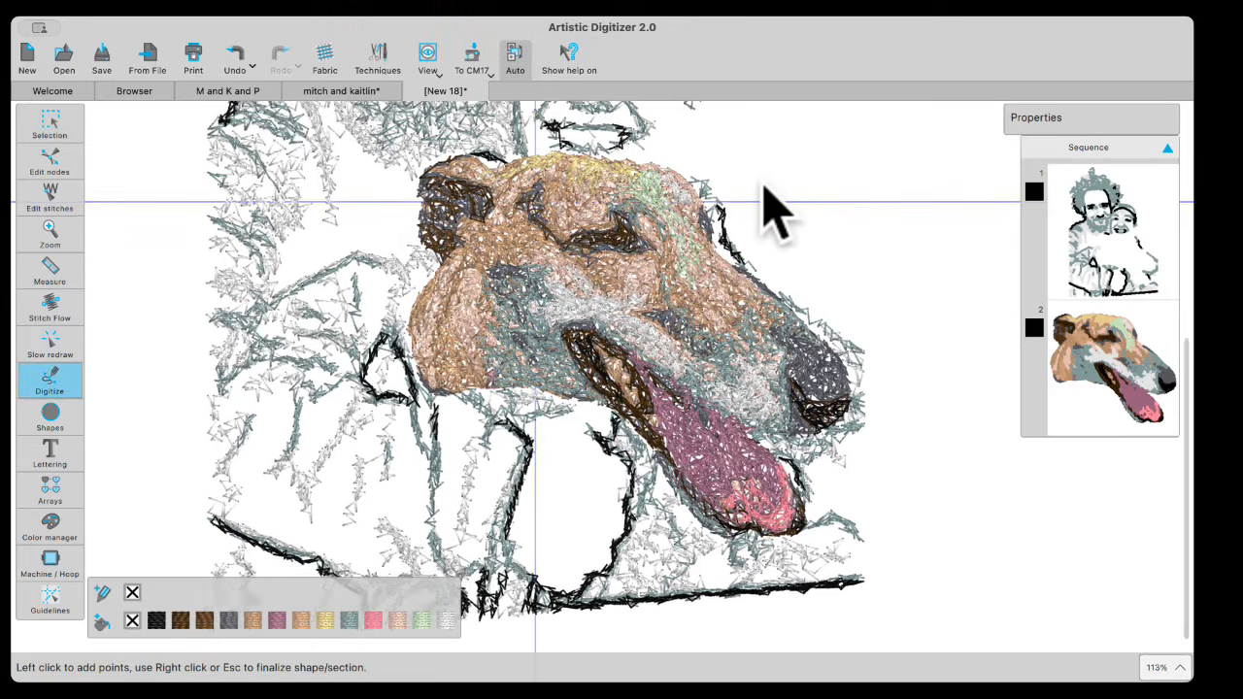
scroll(947, 180, up, 4)
click(928, 247)
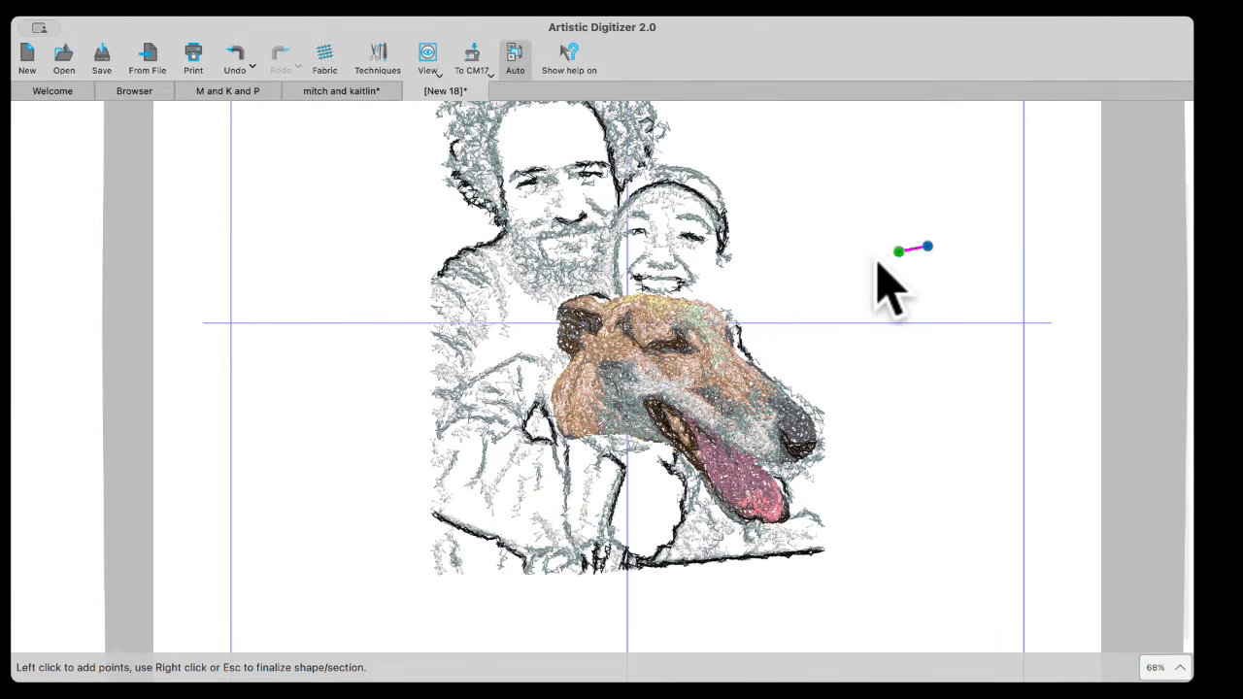
click(719, 304)
scroll(720, 304, up, 4)
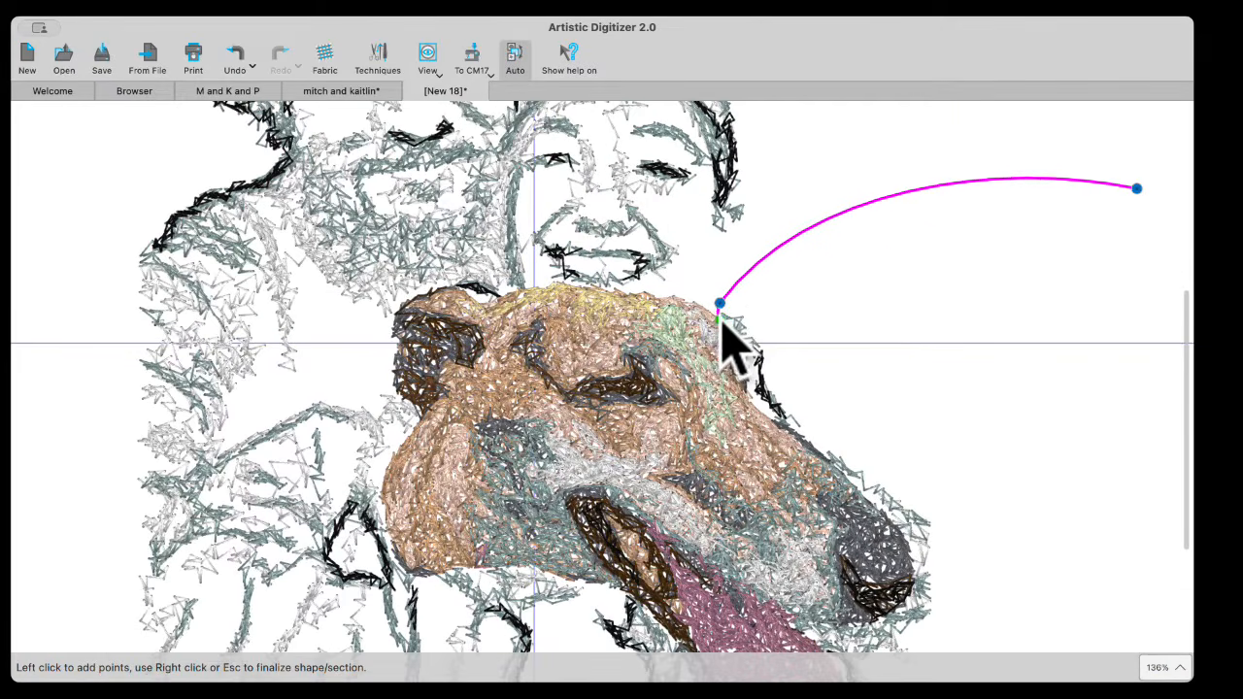
click(720, 319)
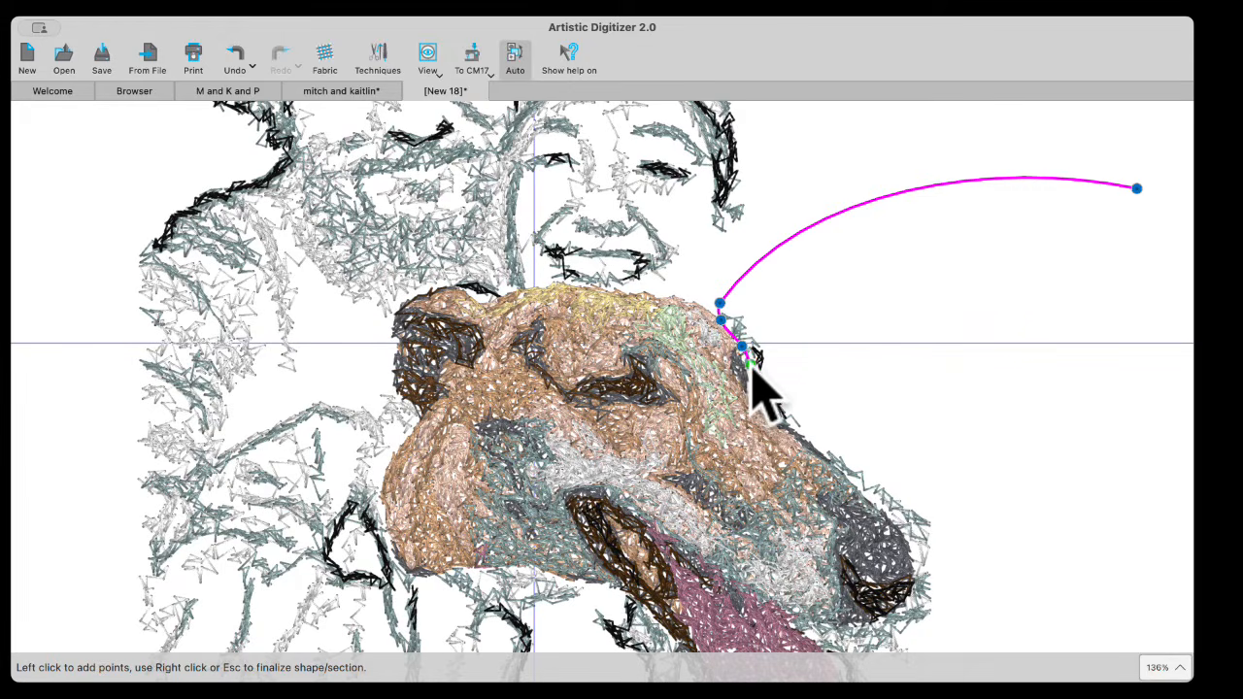
Step: Continue the outline closely along the dog's brow and muzzle and around the front of its nose
click(749, 370)
click(753, 401)
click(777, 425)
click(799, 444)
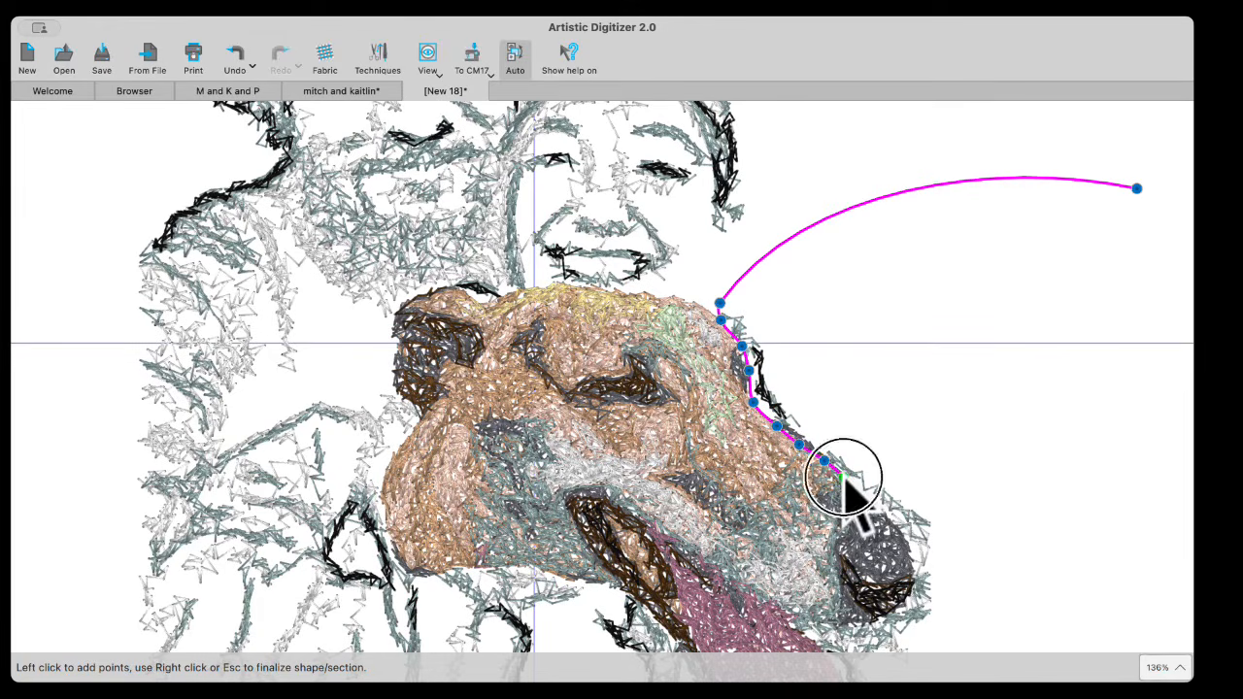
click(859, 492)
click(886, 508)
click(902, 533)
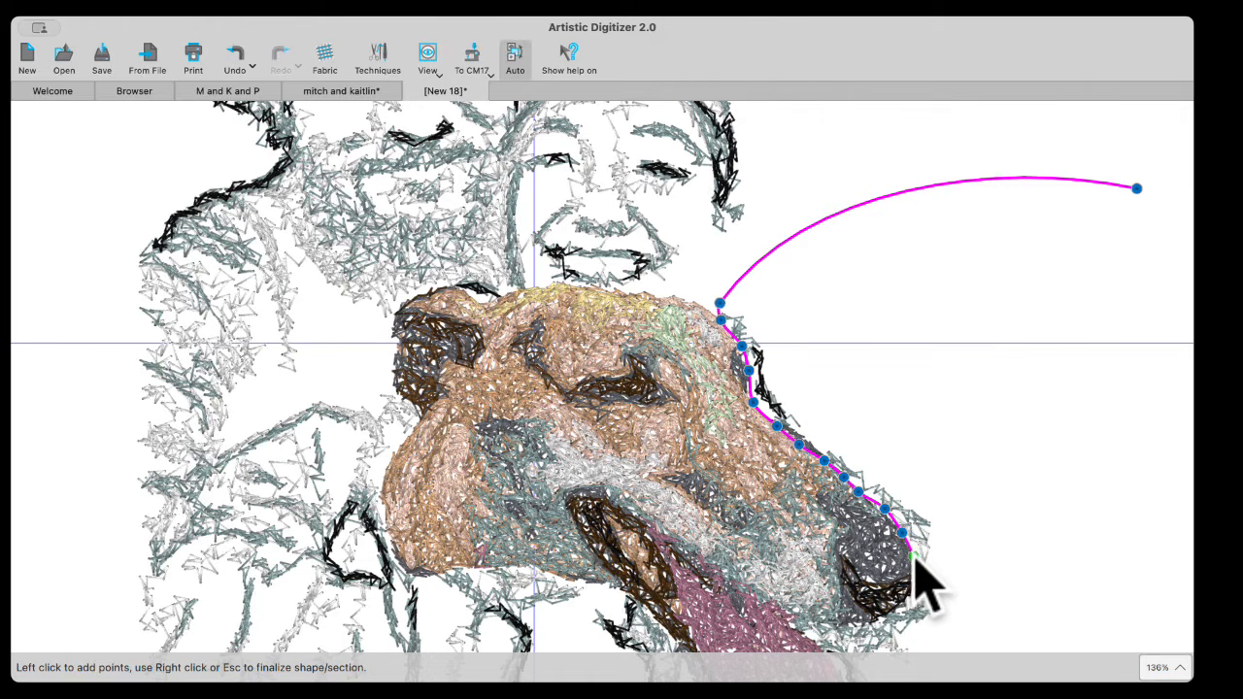
click(911, 565)
click(911, 594)
Step: Trace the outline under the nose to the mouth corner and onto the upper edge of the tongue
scroll(904, 623, down, 3)
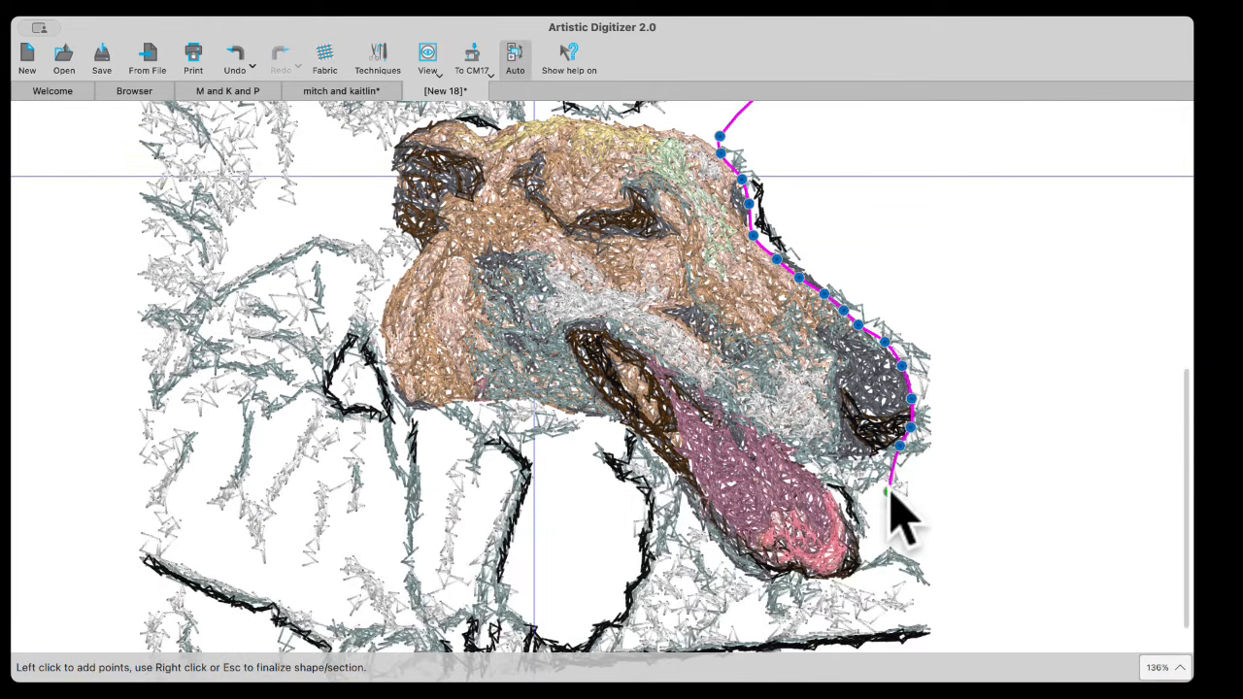
click(851, 459)
click(829, 460)
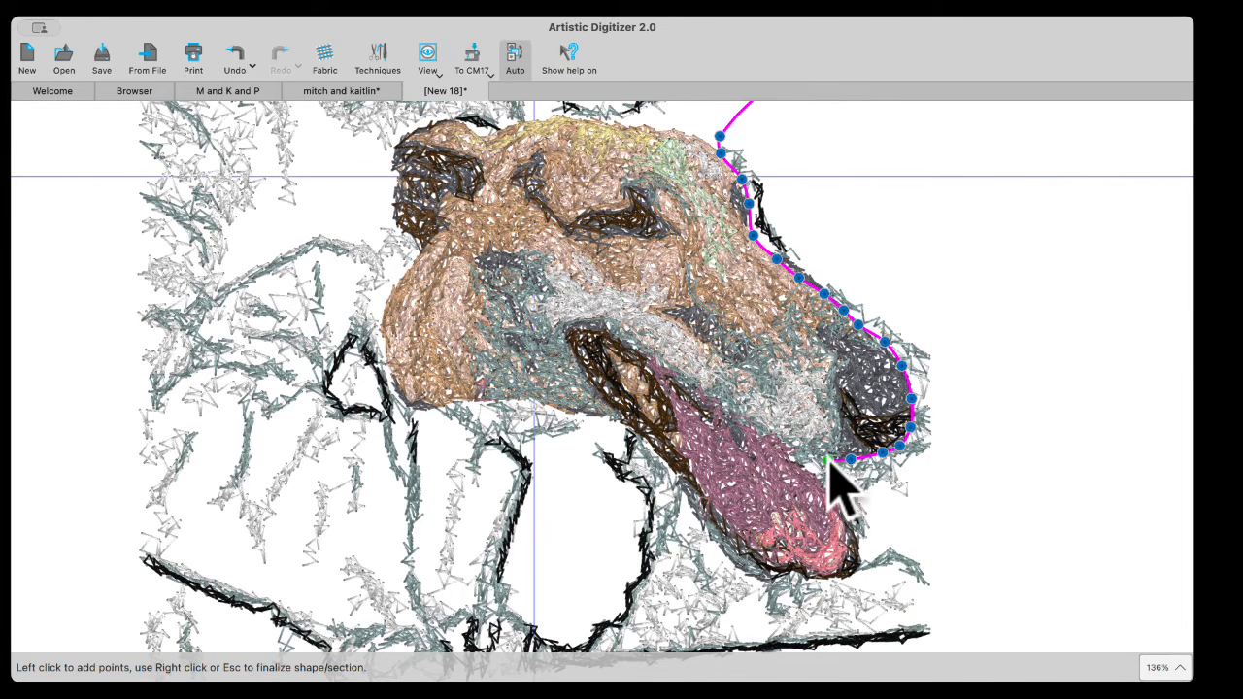
click(796, 456)
click(844, 483)
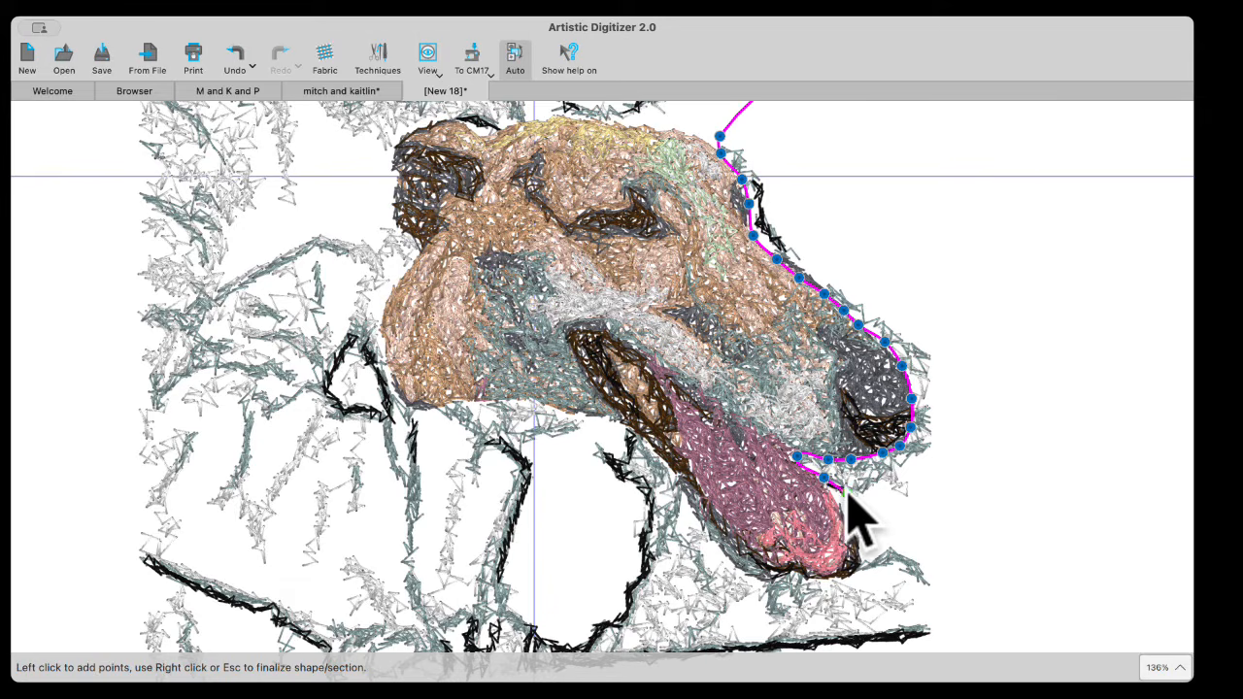
click(854, 546)
click(842, 568)
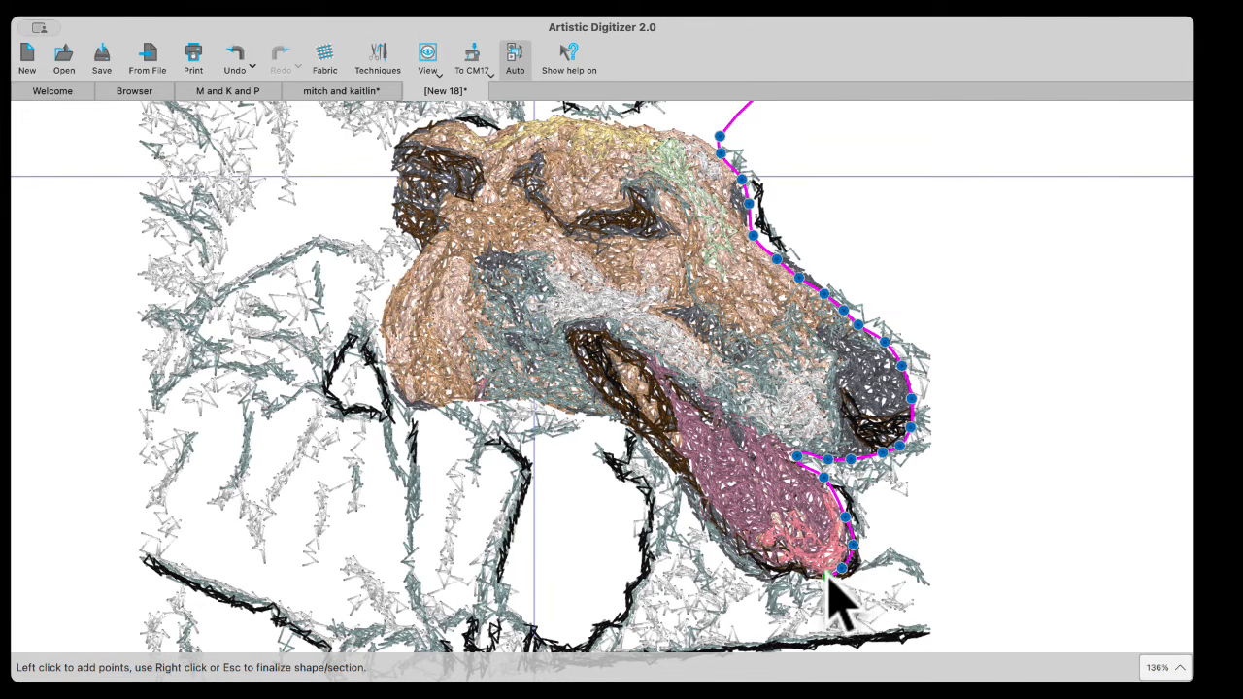
click(819, 578)
click(803, 573)
click(788, 569)
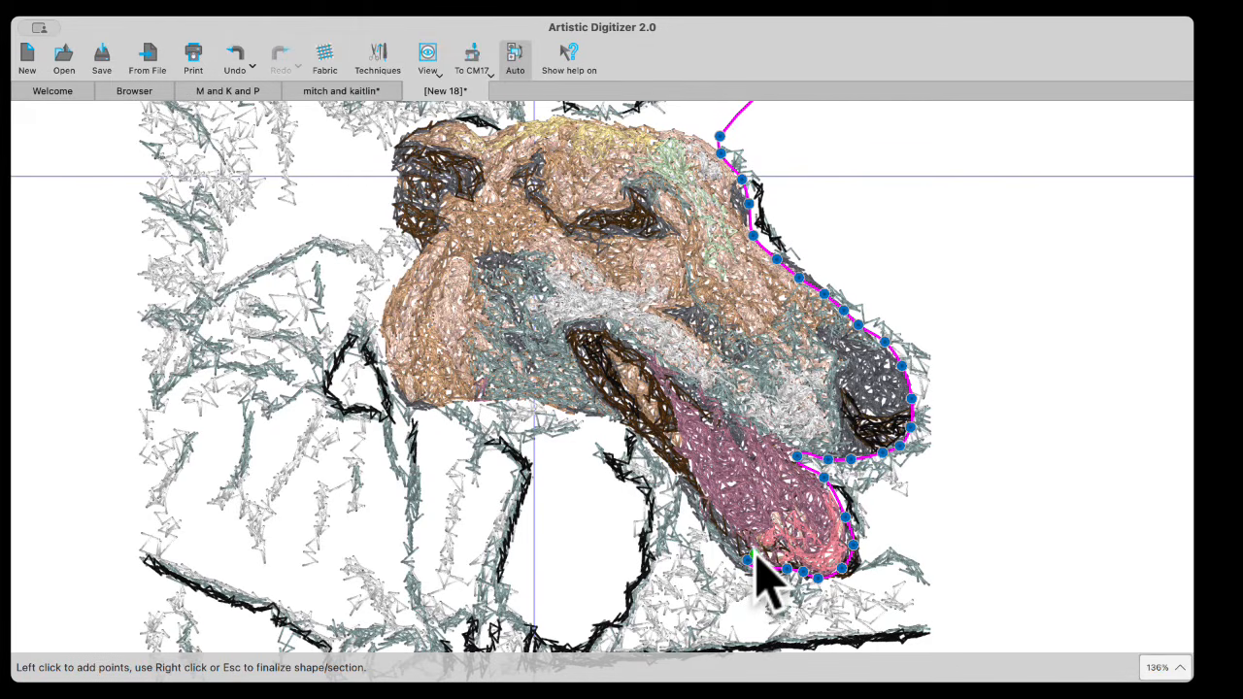
key(BackSpace)
key(BackSpace)
key(BackSpace)
key(BackSpace)
key(BackSpace)
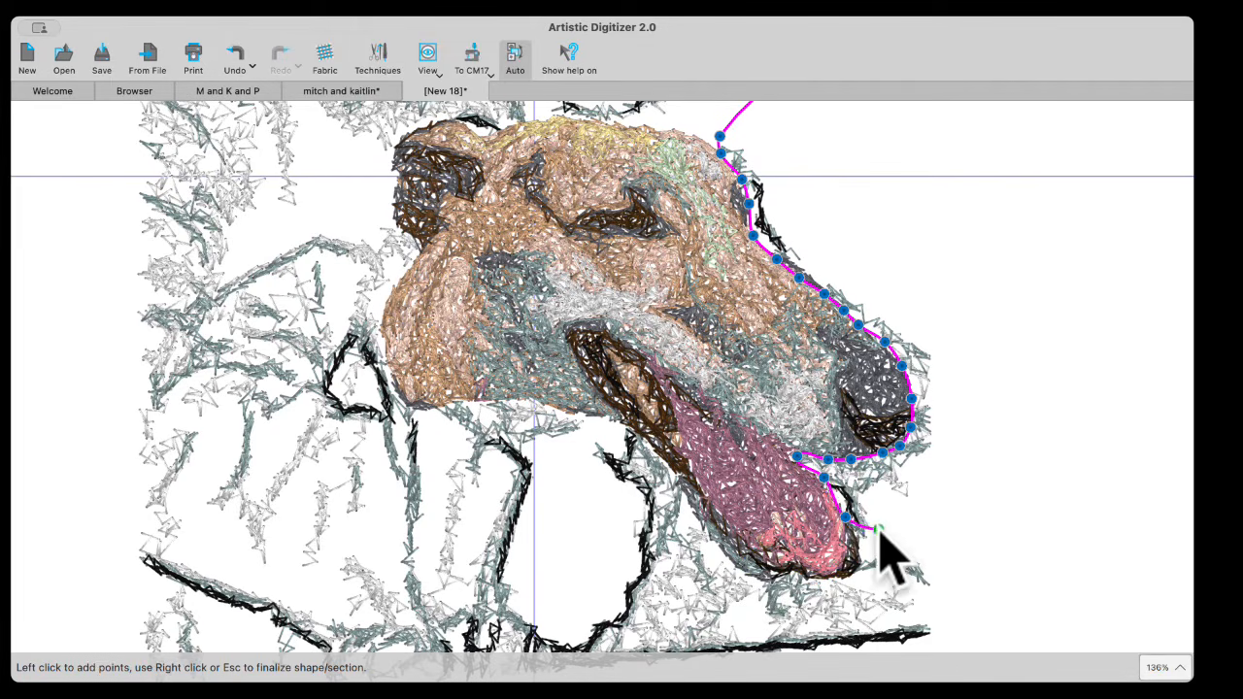
Step: Lead the outline from the tongue's edge out into the blank area and end it as an open shape about 4.61 by 3.73 in
click(868, 509)
click(864, 544)
click(929, 503)
click(998, 450)
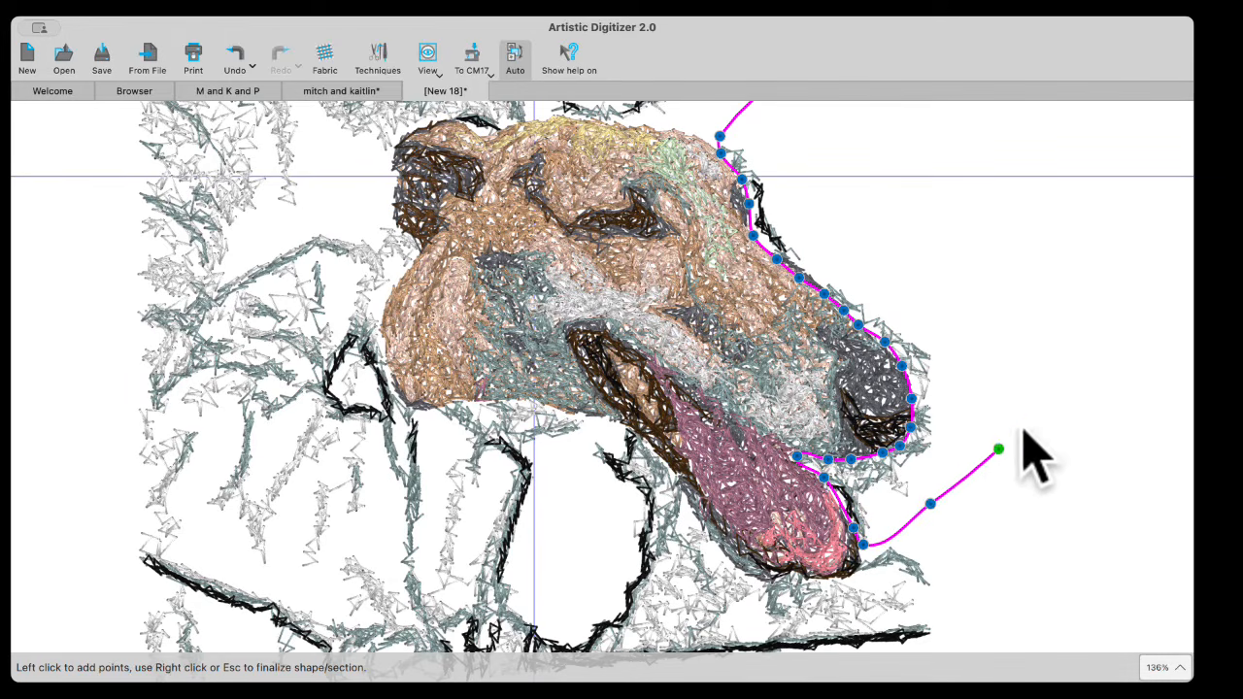
scroll(1117, 362, down, 2)
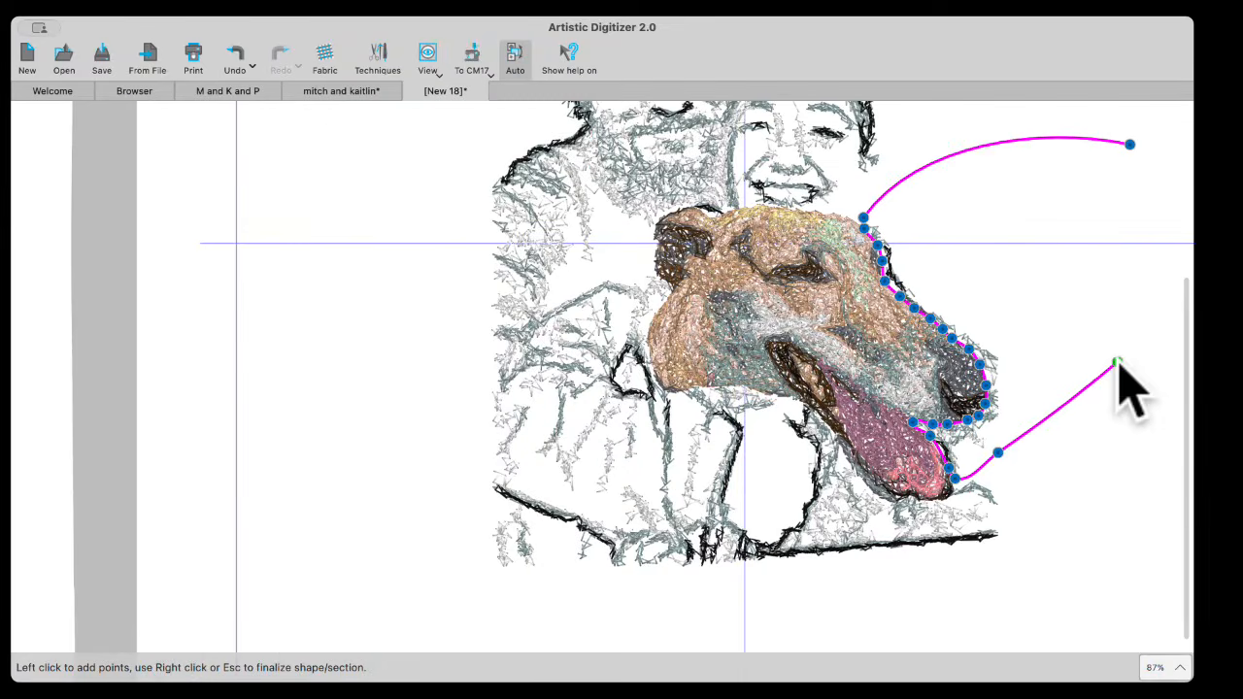
click(1165, 291)
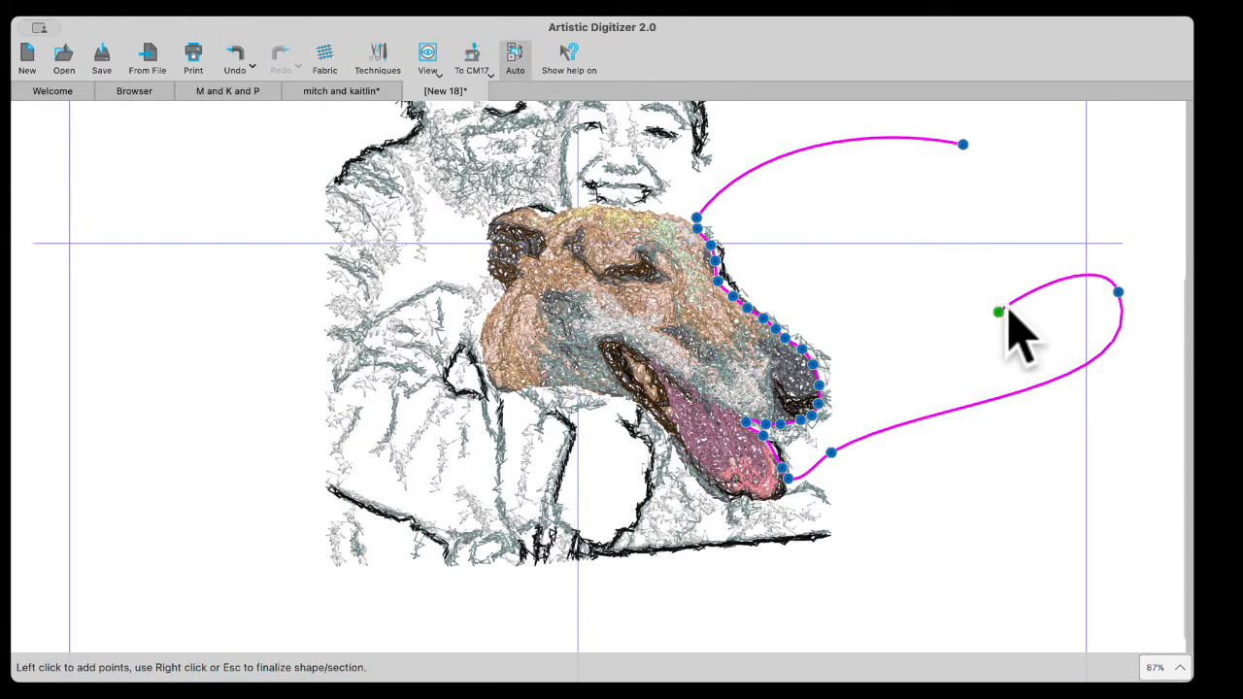
right_click(1038, 290)
click(1072, 333)
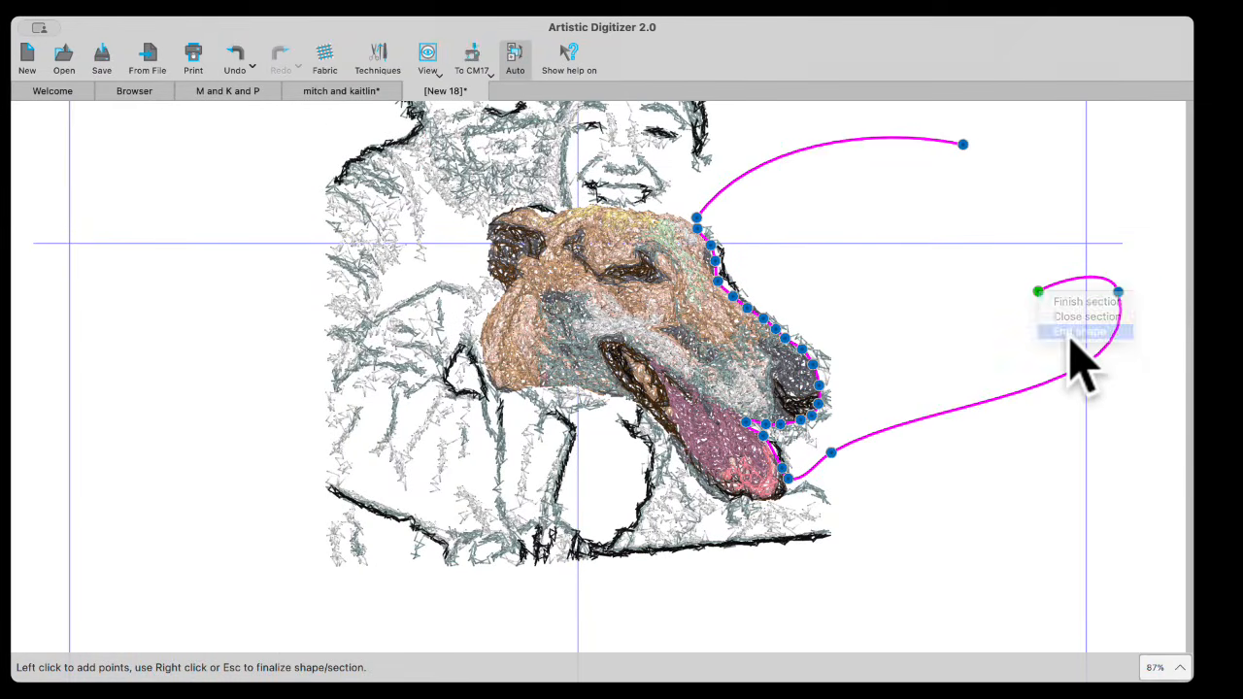
Step: Select the portrait, the dog and the new outline together and split the fills along the open outline
click(46, 120)
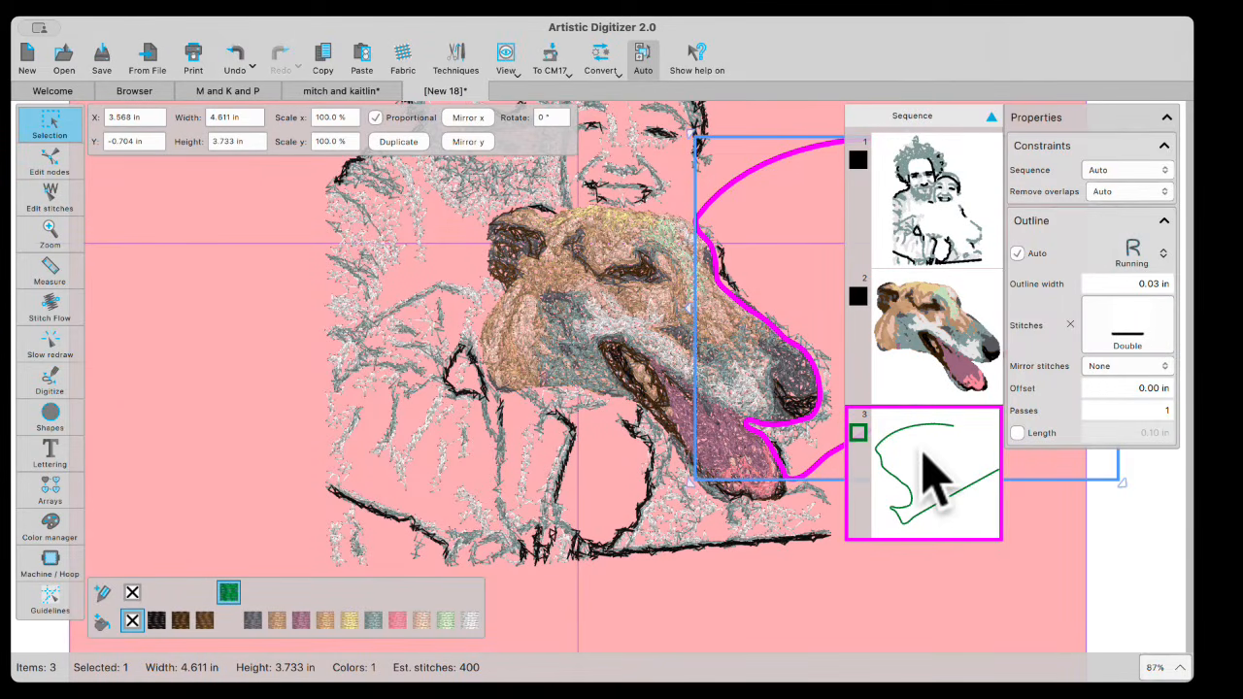
click(939, 179)
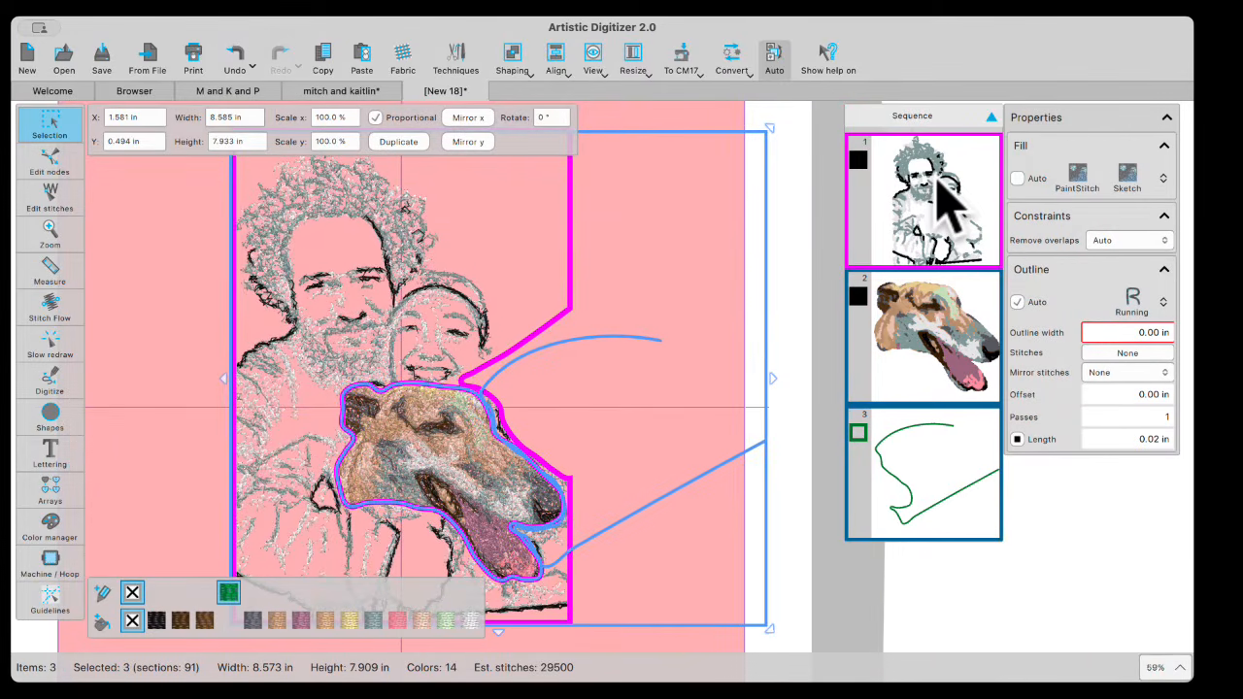
right_click(686, 283)
click(705, 365)
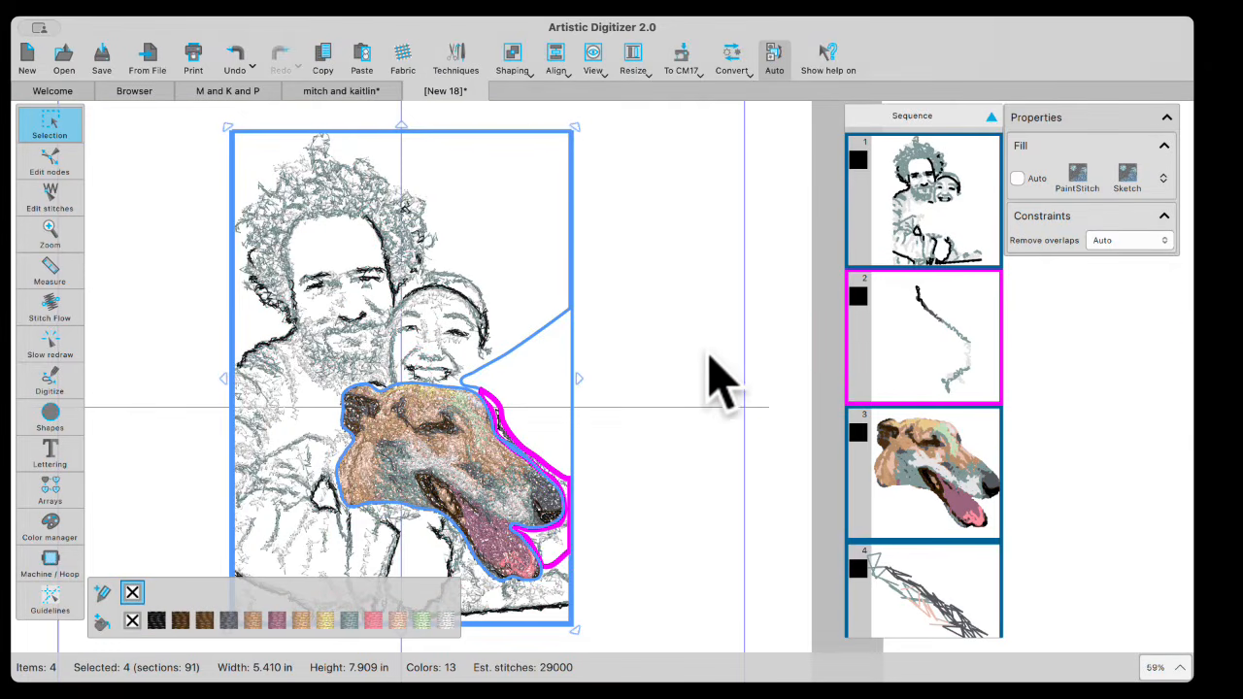
Step: Delete the separated Sketch strip along the dog's muzzle and the small leftover PaintStitch fragment
click(719, 378)
click(1111, 329)
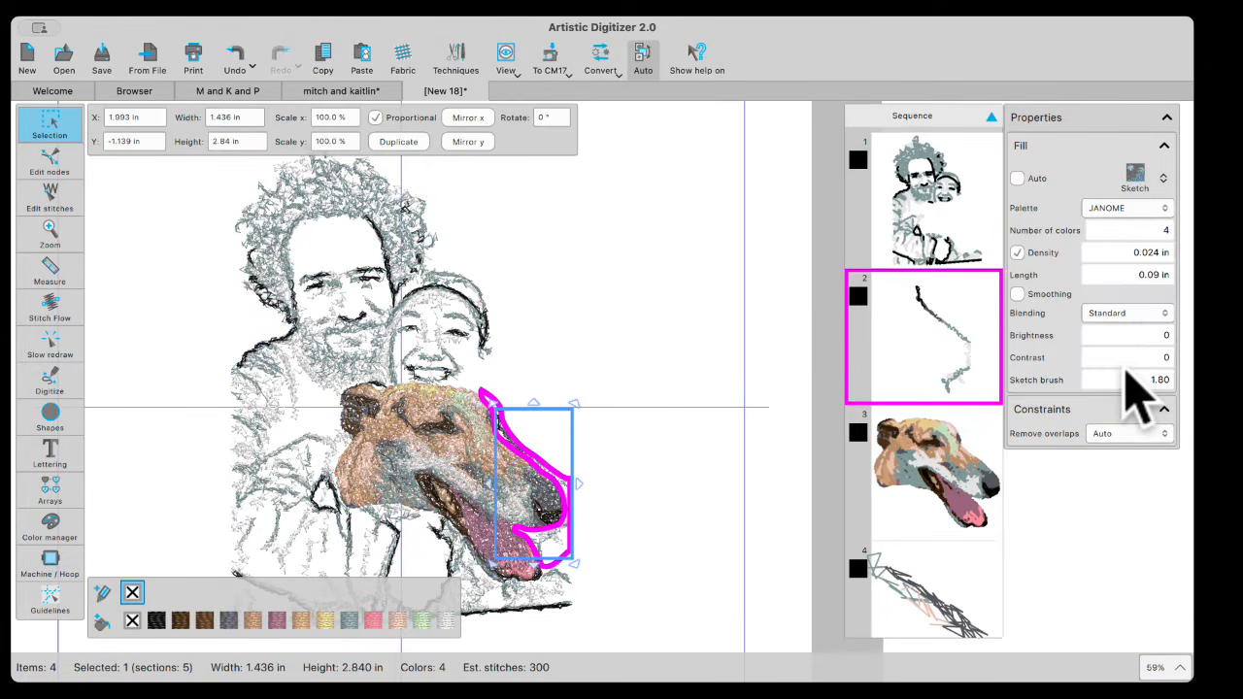
key(Delete)
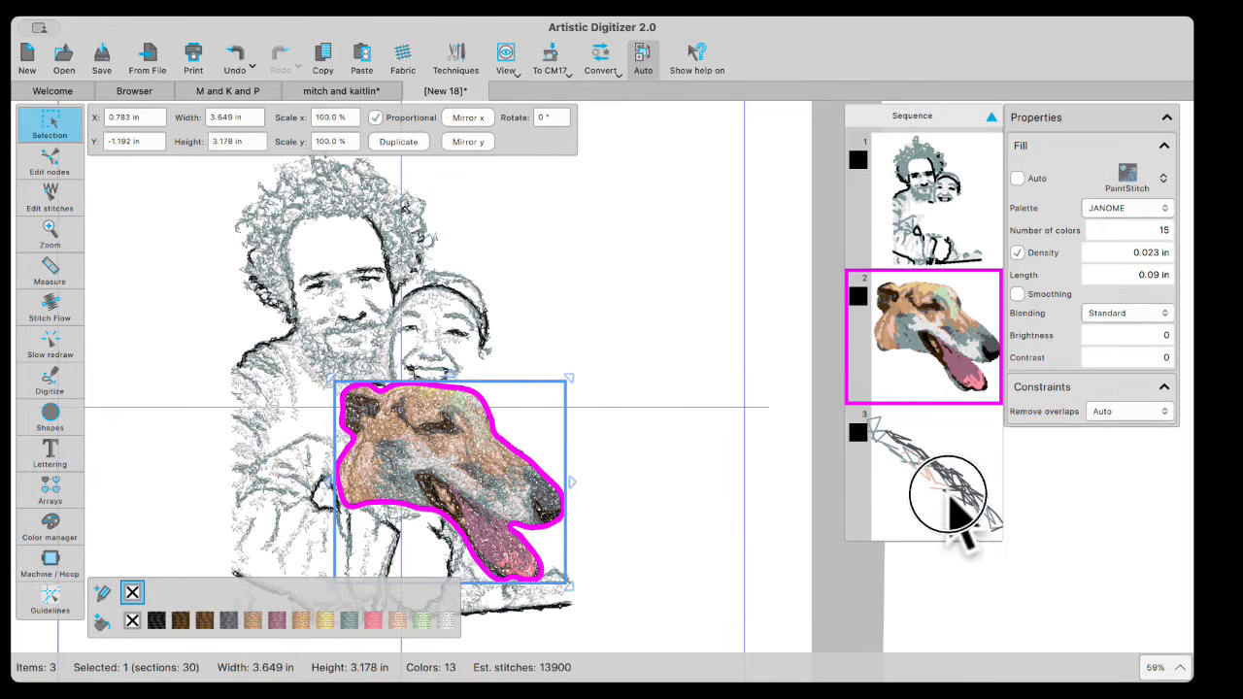
click(967, 529)
key(Delete)
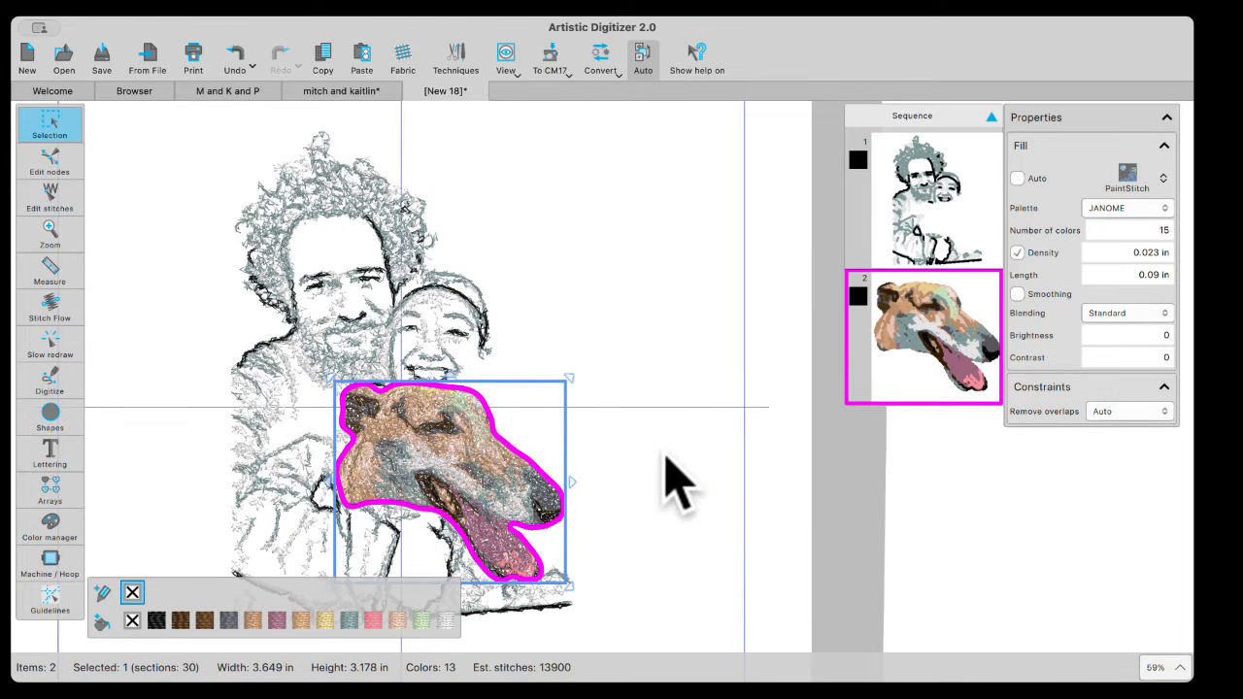
click(666, 480)
scroll(596, 619, up, 5)
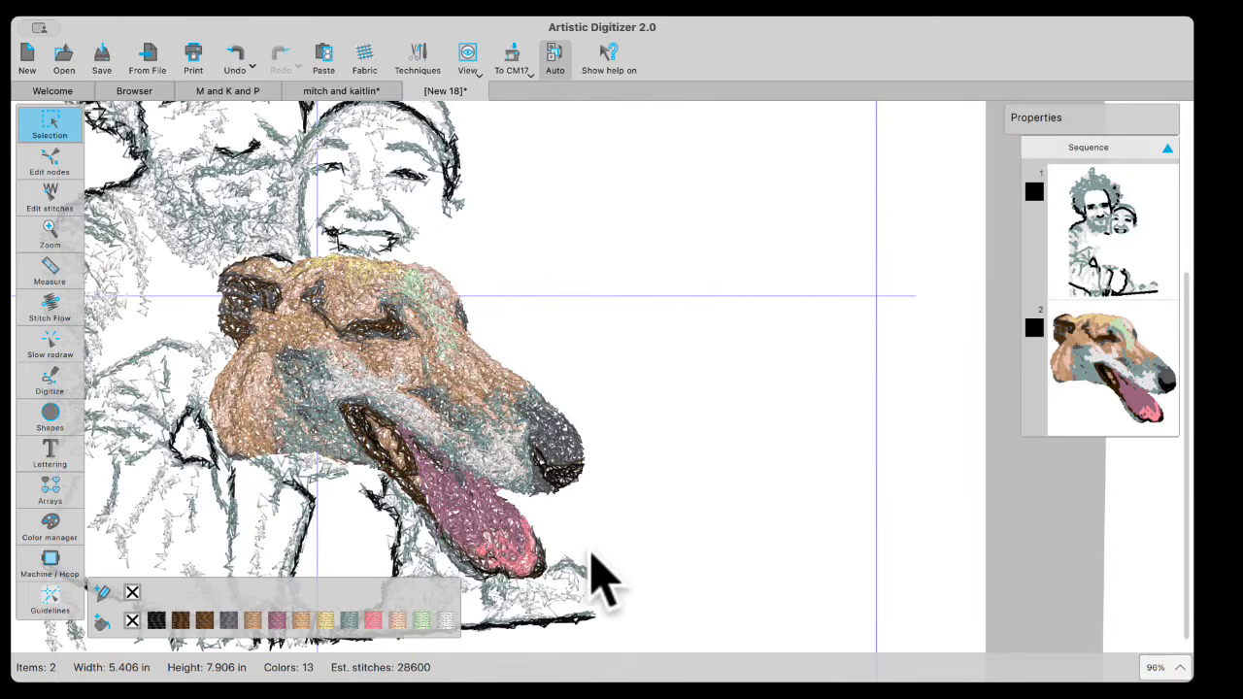
Step: Draw an open outline about 5.42 by 1.82 in from below the arm, up beside the sleeve, under the tongue and out past the portrait
scroll(580, 595, down, 5)
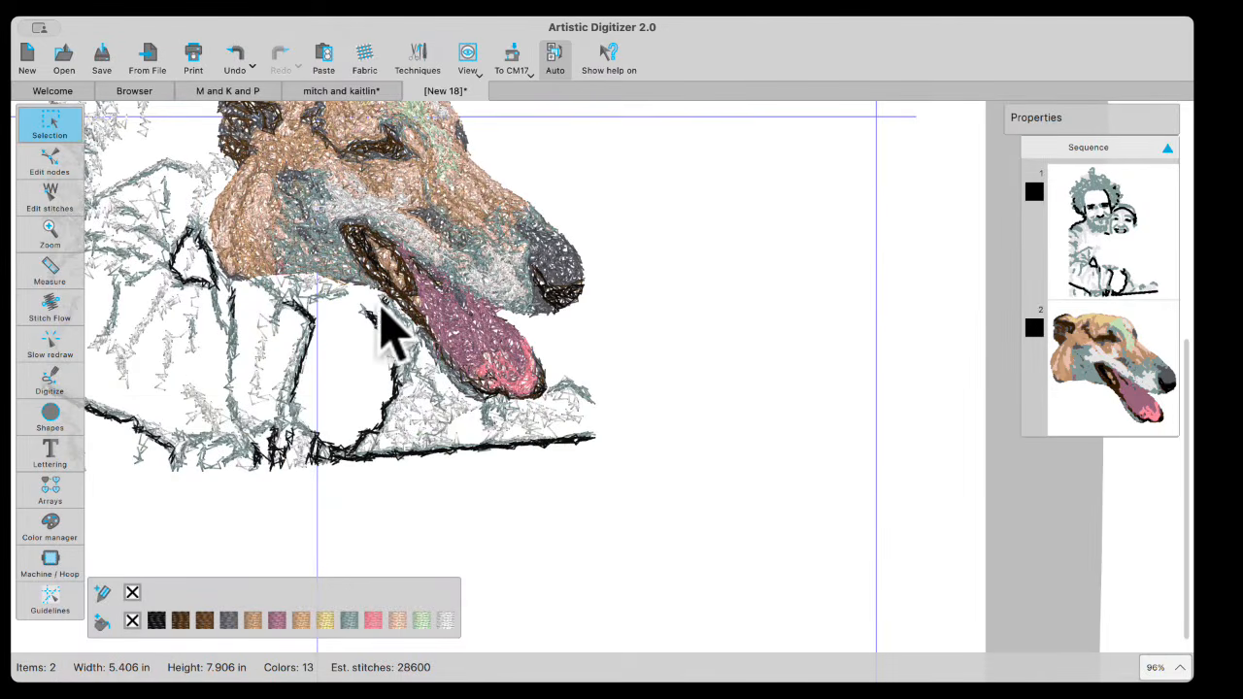
scroll(466, 422, down, 3)
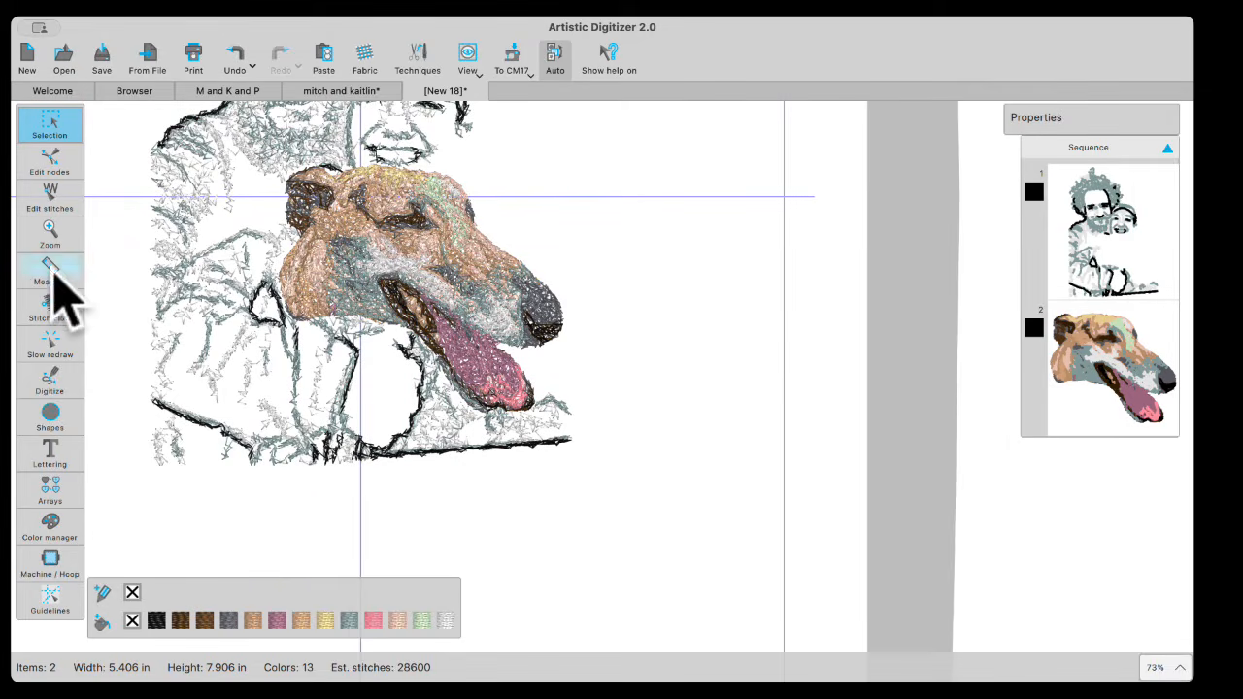
click(59, 368)
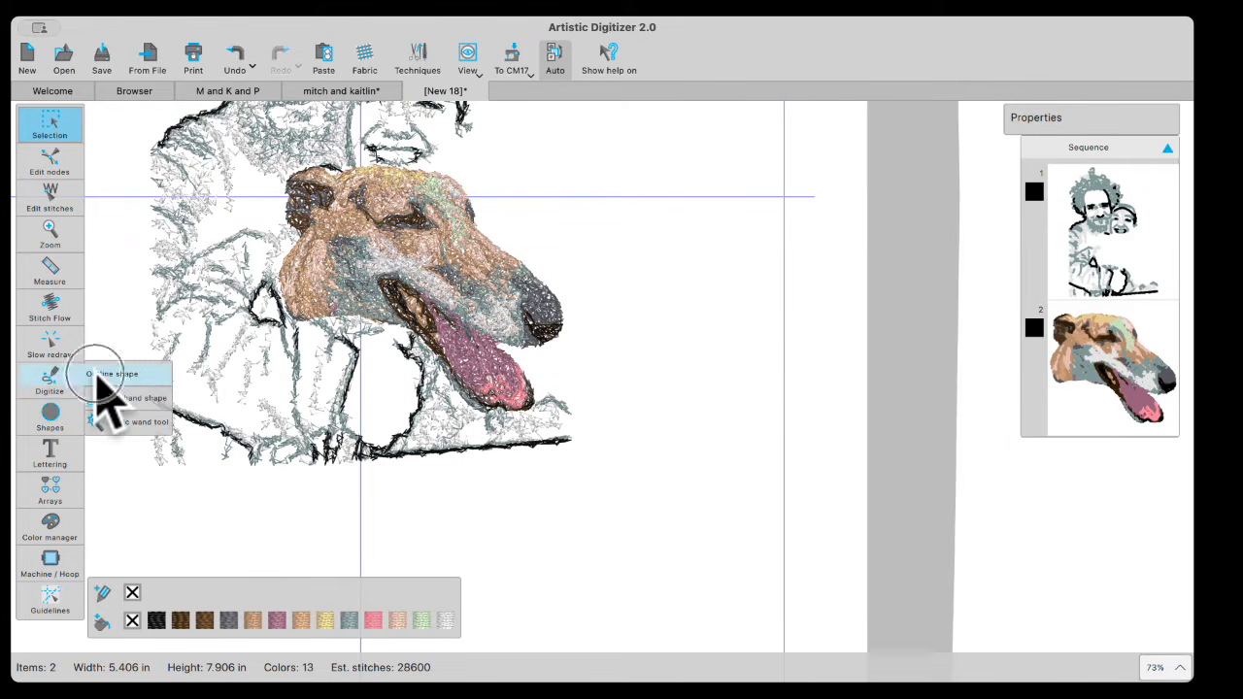
click(98, 375)
click(350, 483)
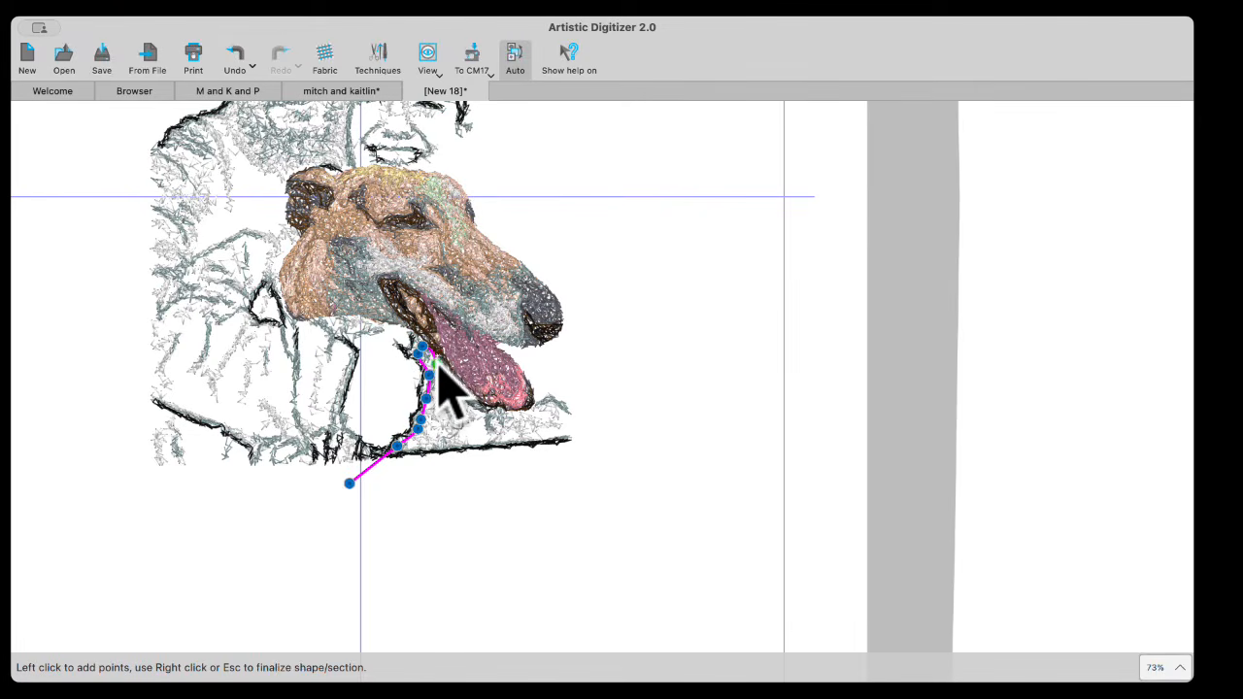
click(463, 408)
click(488, 412)
click(528, 407)
click(560, 389)
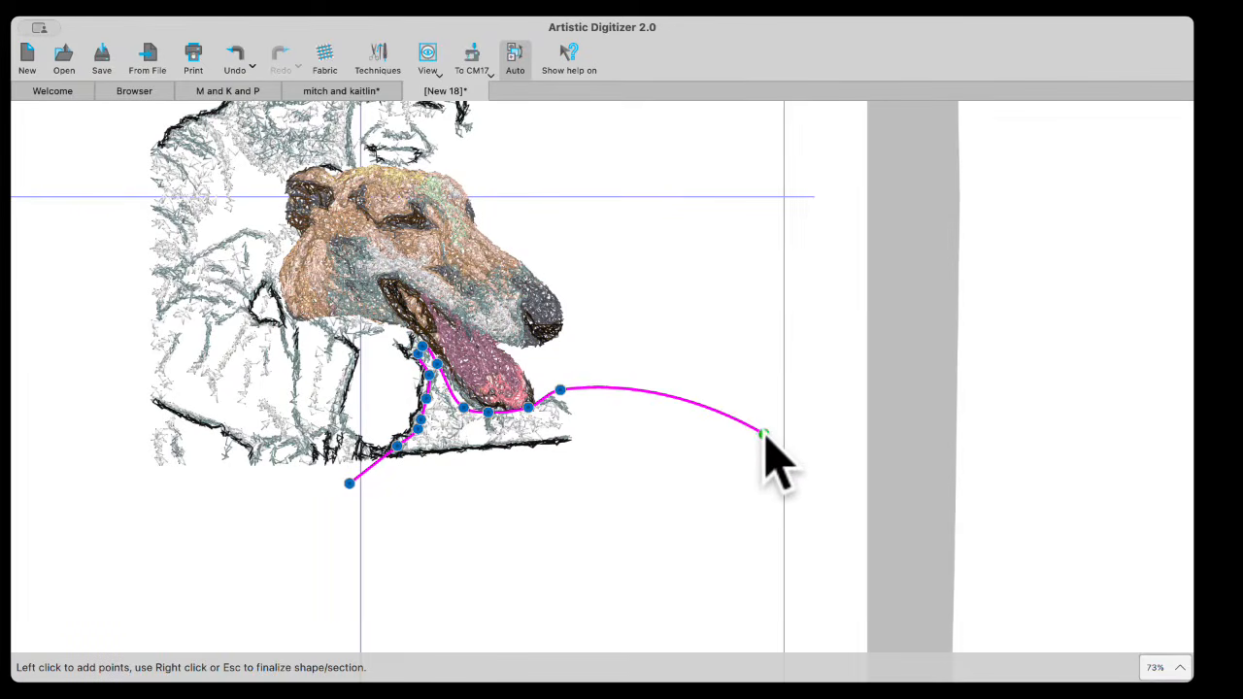
right_click(763, 435)
click(789, 475)
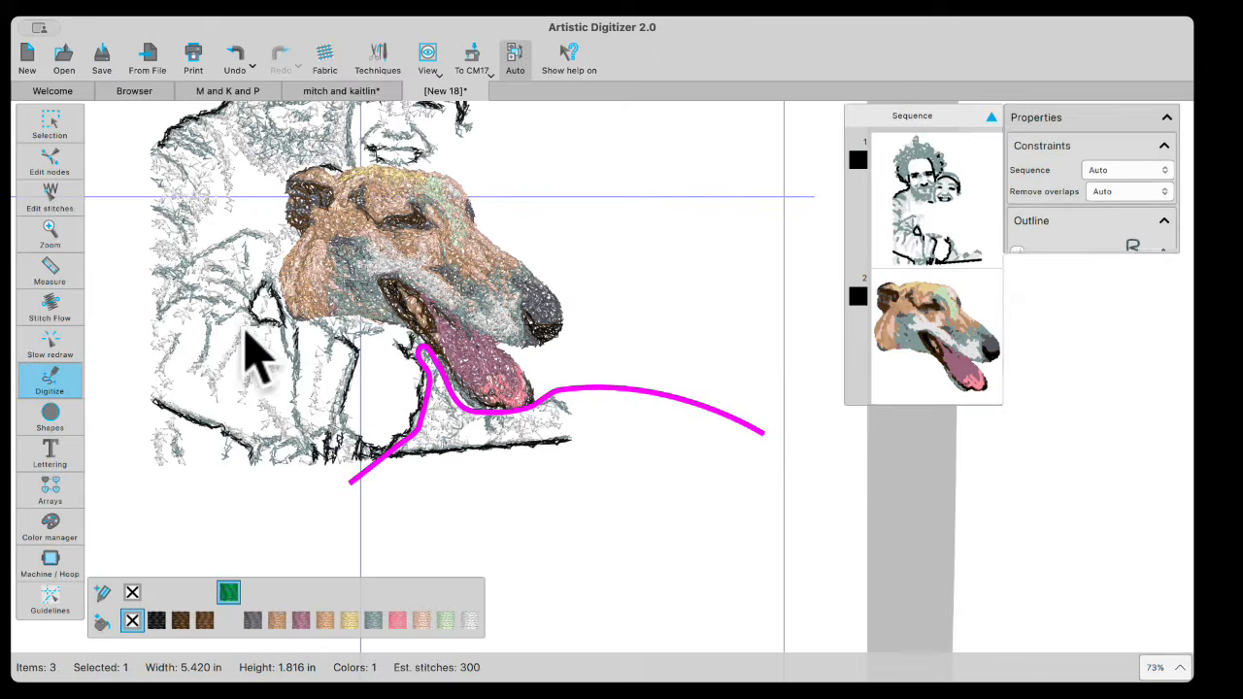
Step: Move the outline's node beneath the tongue closer to its edge and extend the lower end outward, to about 6.03 by 2.76 in overall
click(54, 166)
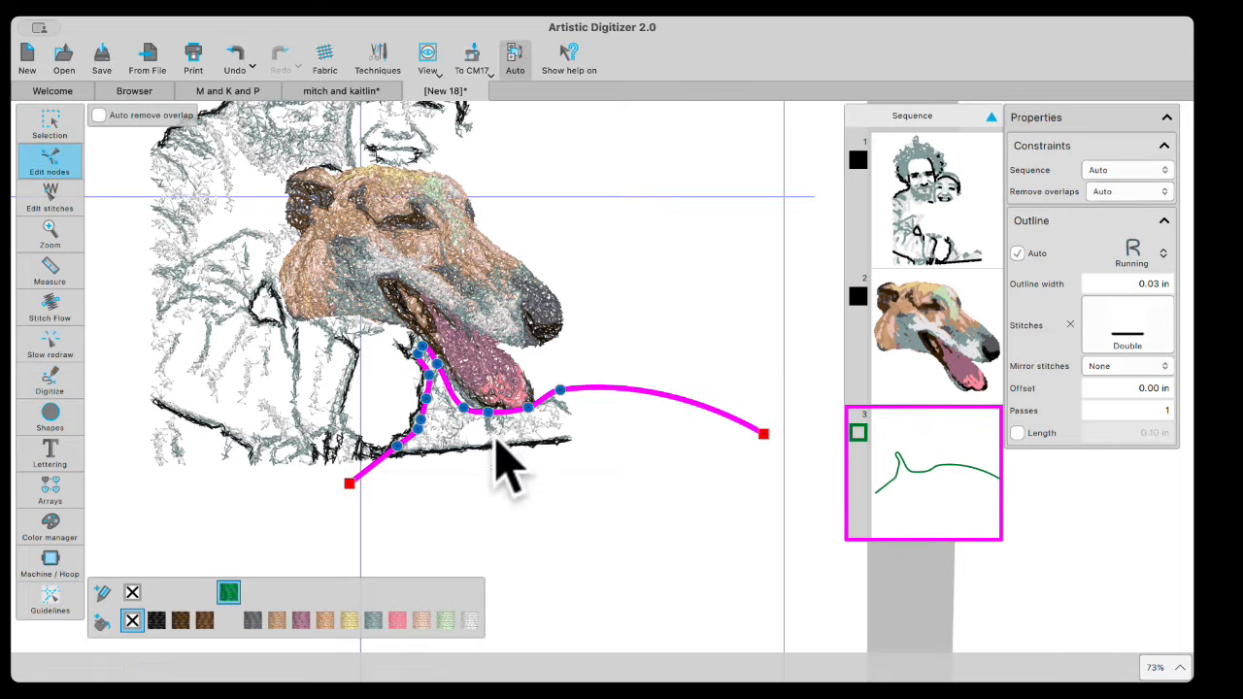
scroll(459, 456, up, 5)
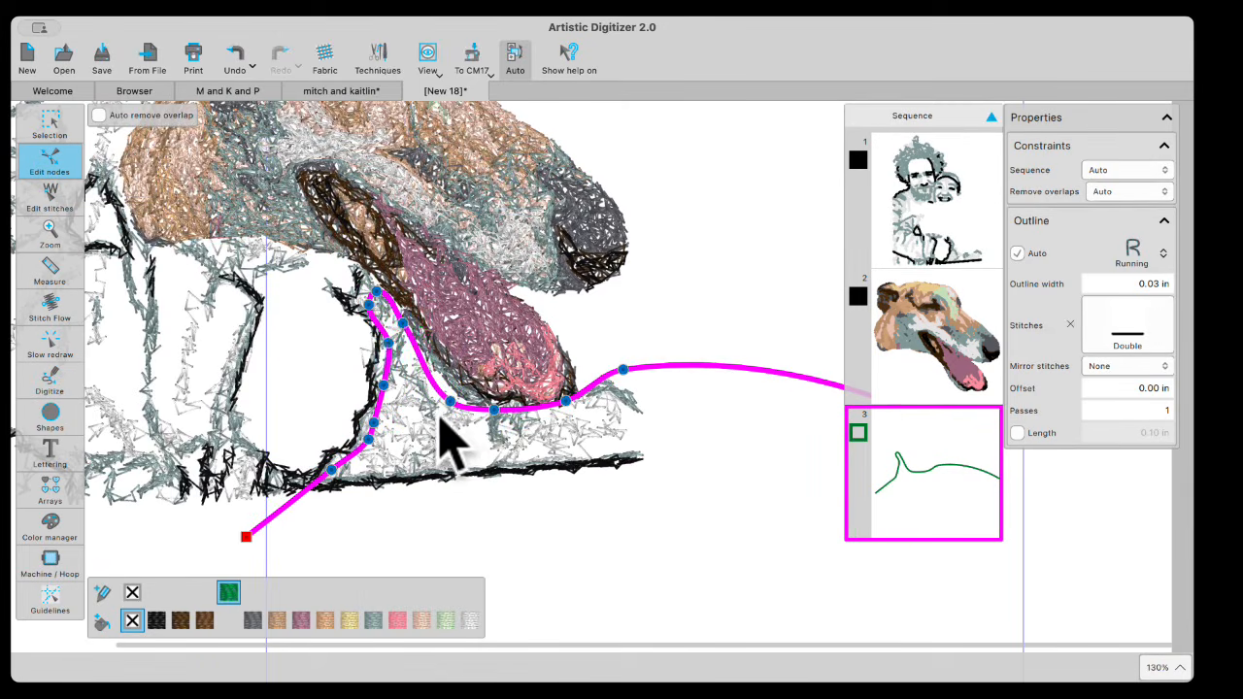
drag(451, 402, 444, 381)
drag(245, 536, 161, 585)
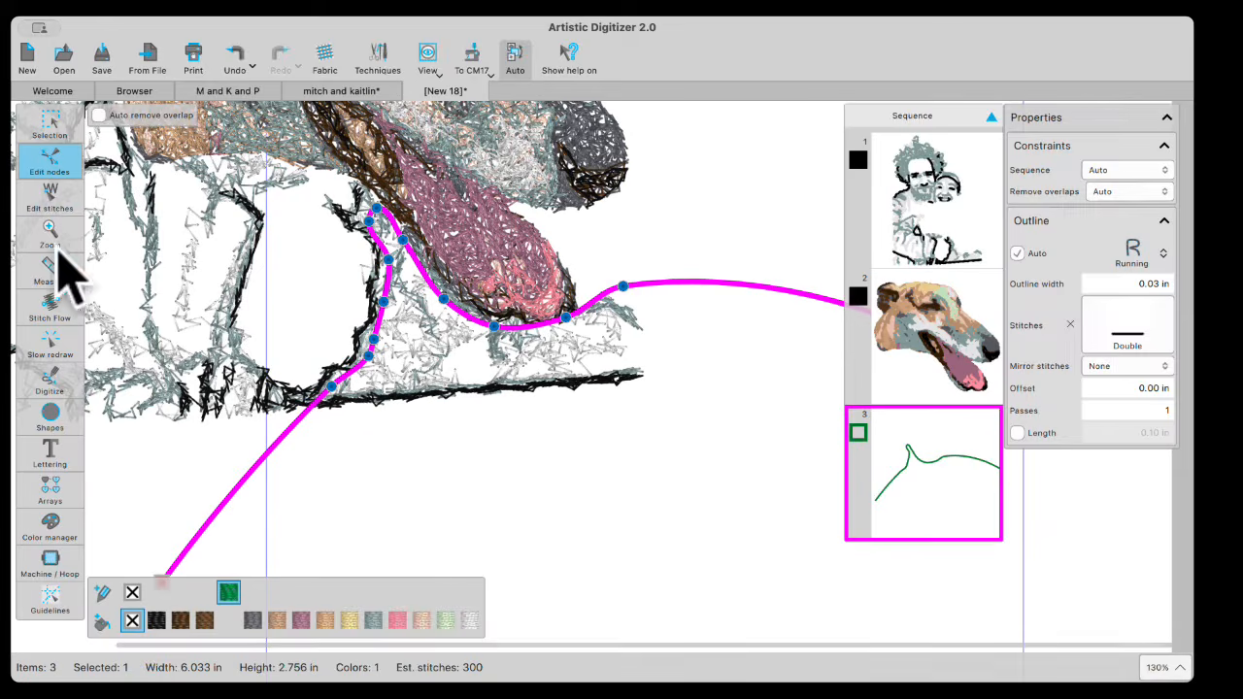
click(50, 123)
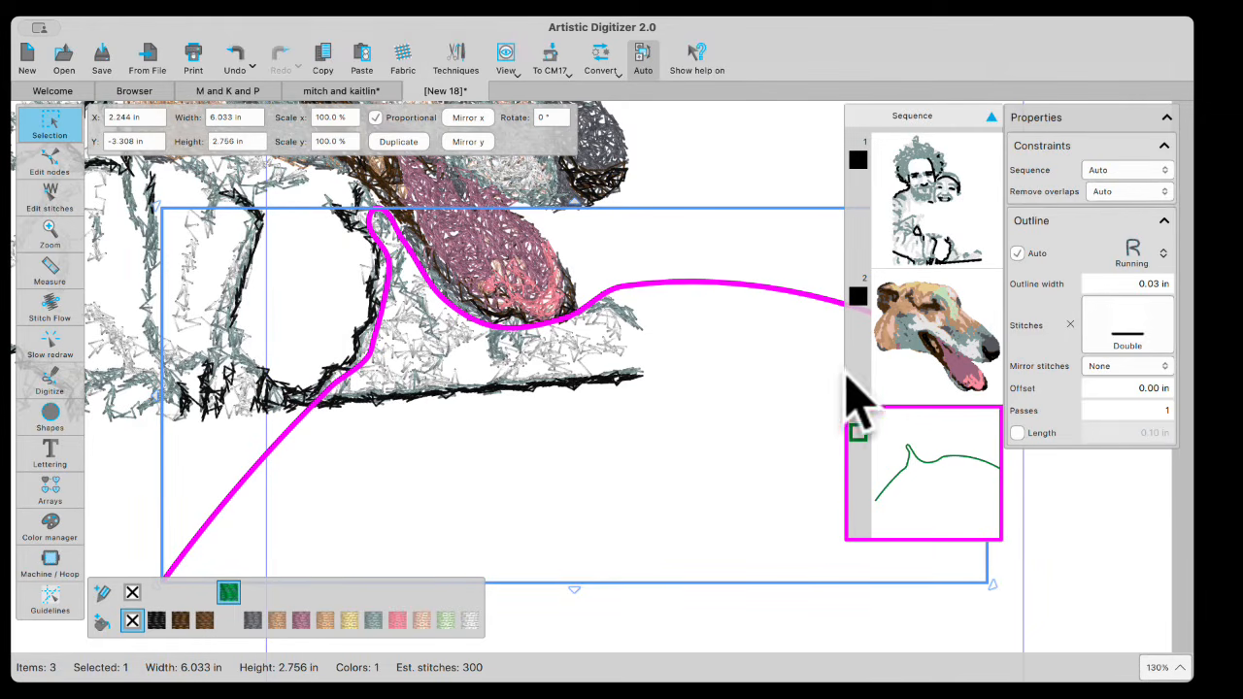
Step: Select the couple's portrait, the dog and the open outline together and split the fills along the outline with Knife
click(948, 192)
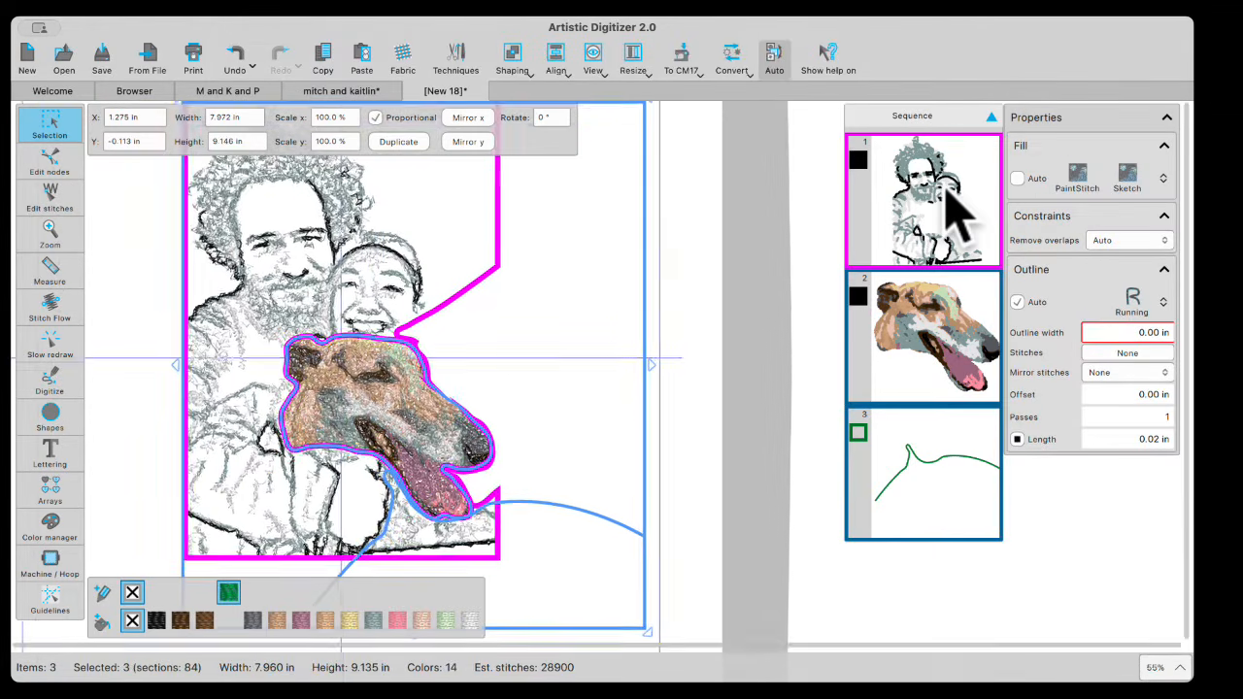
right_click(517, 340)
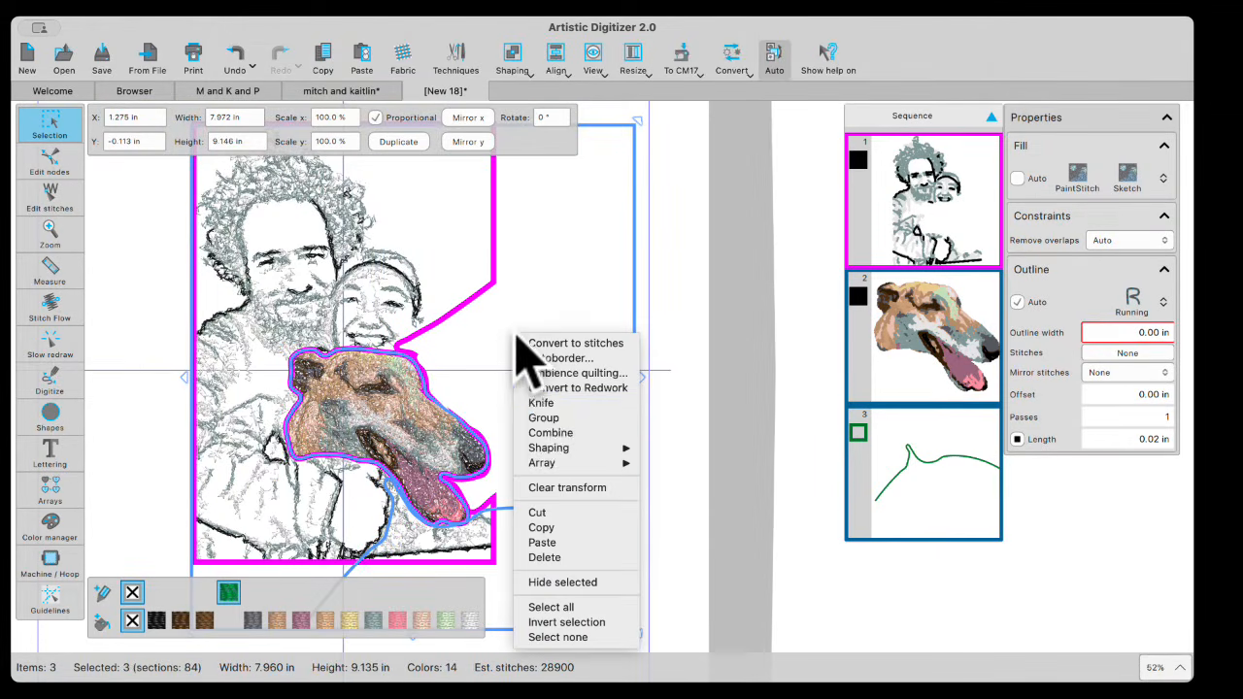
click(540, 403)
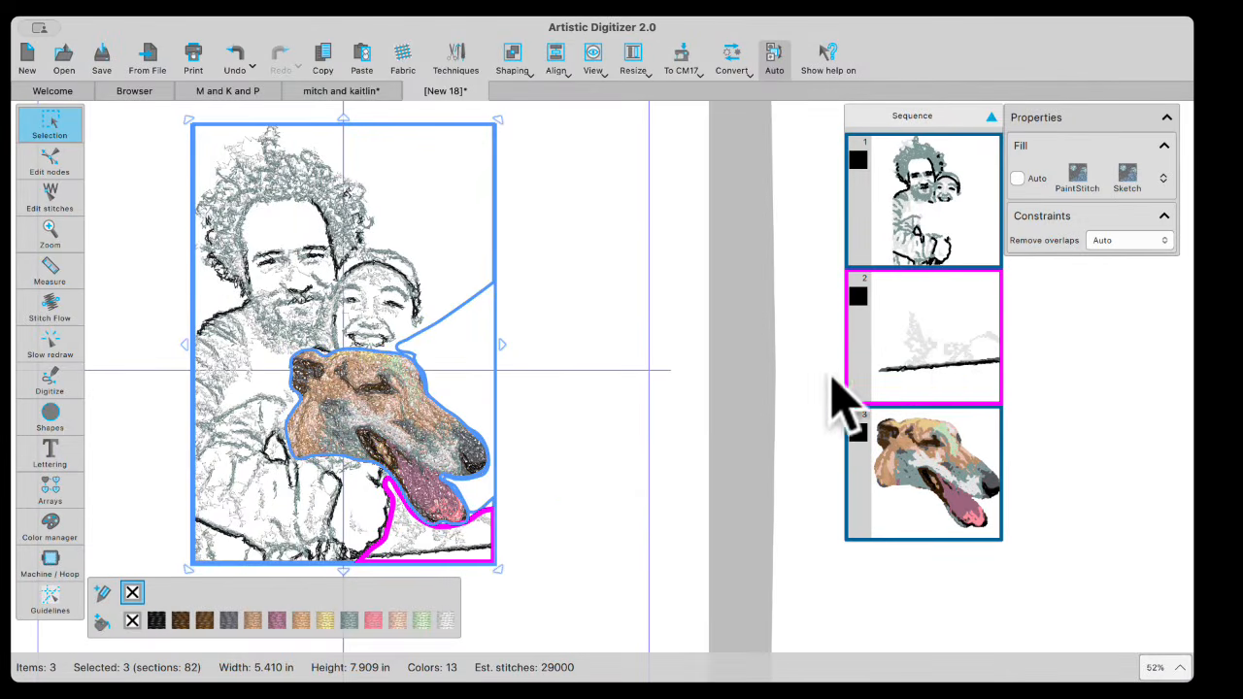
Step: Delete the separated Sketch piece beneath the dog's tongue at the portrait's lower corner, leaving nothing selected
click(943, 350)
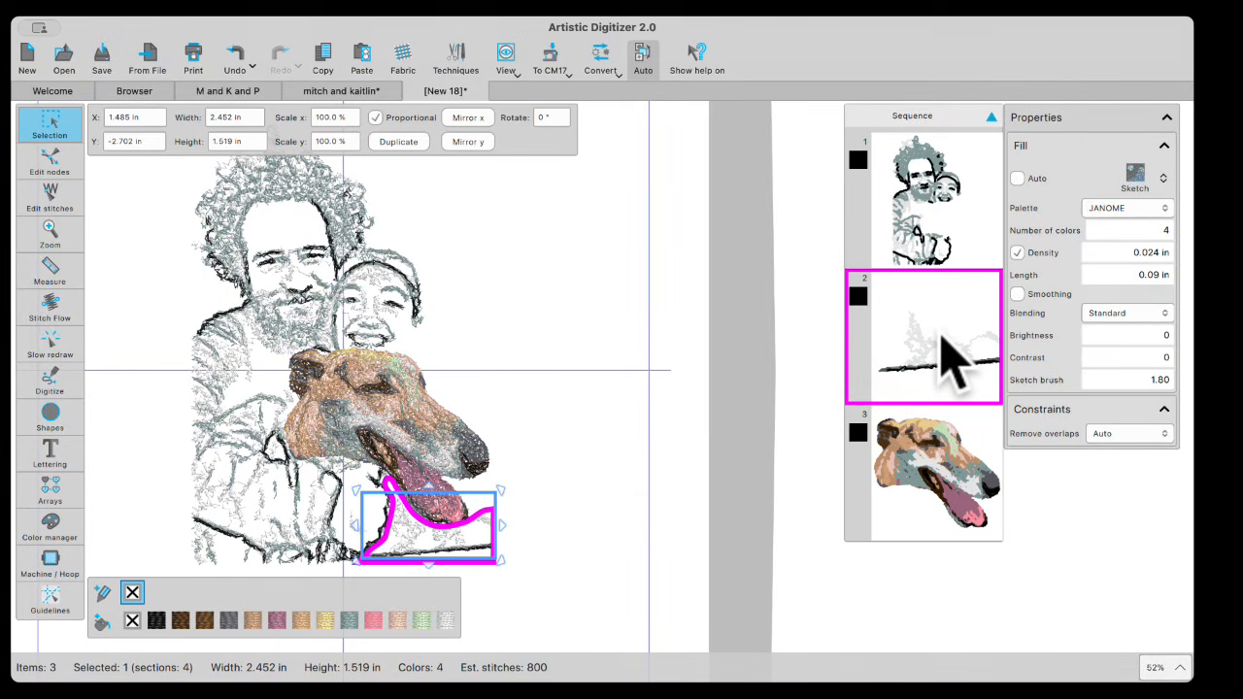
key(Delete)
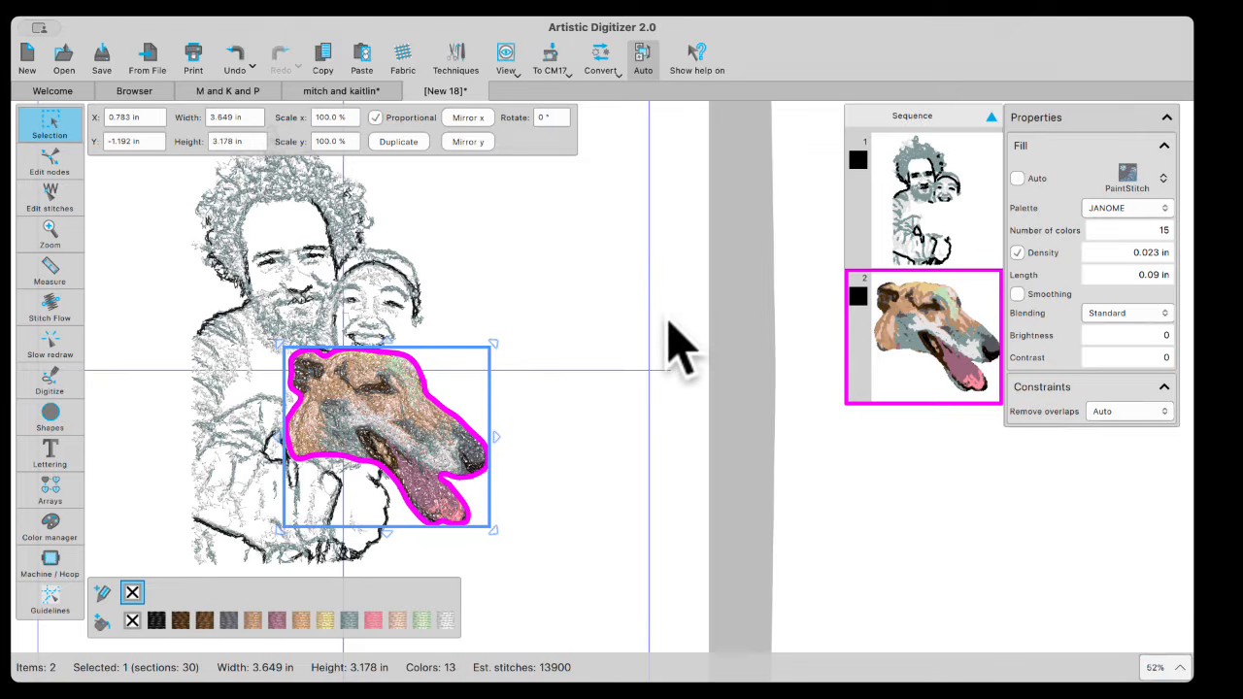
click(550, 480)
scroll(398, 518, up, 3)
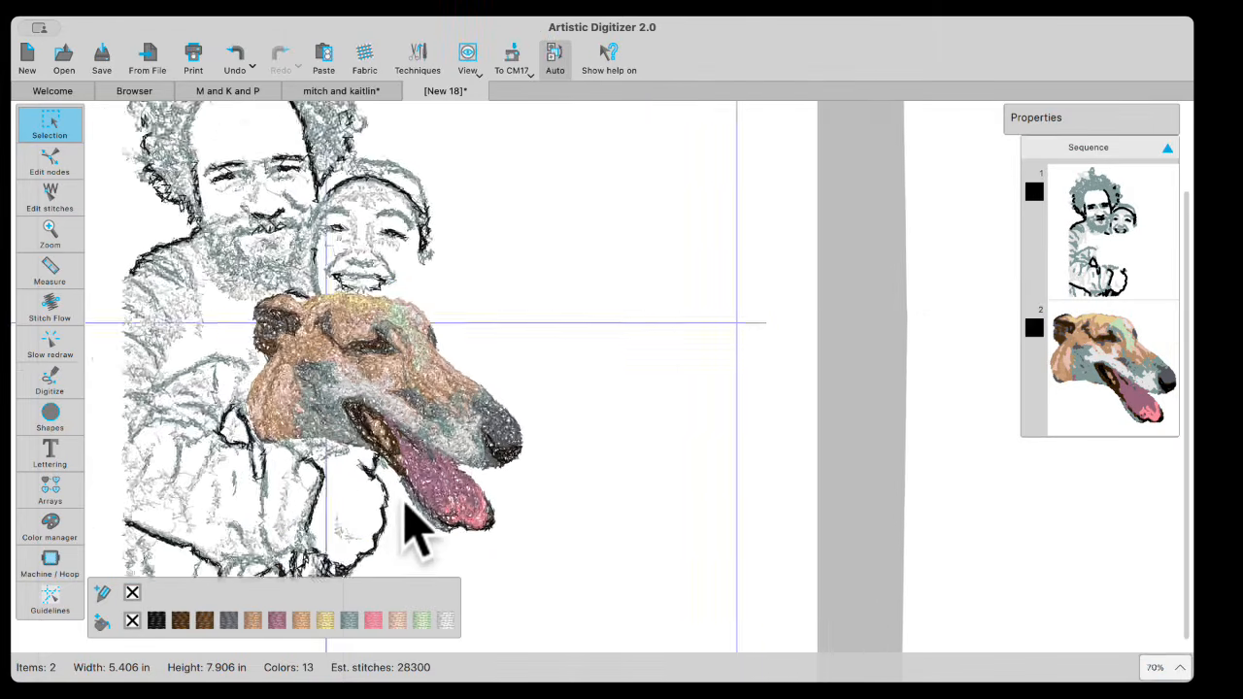
scroll(408, 503, down, 6)
scroll(298, 524, down, 2)
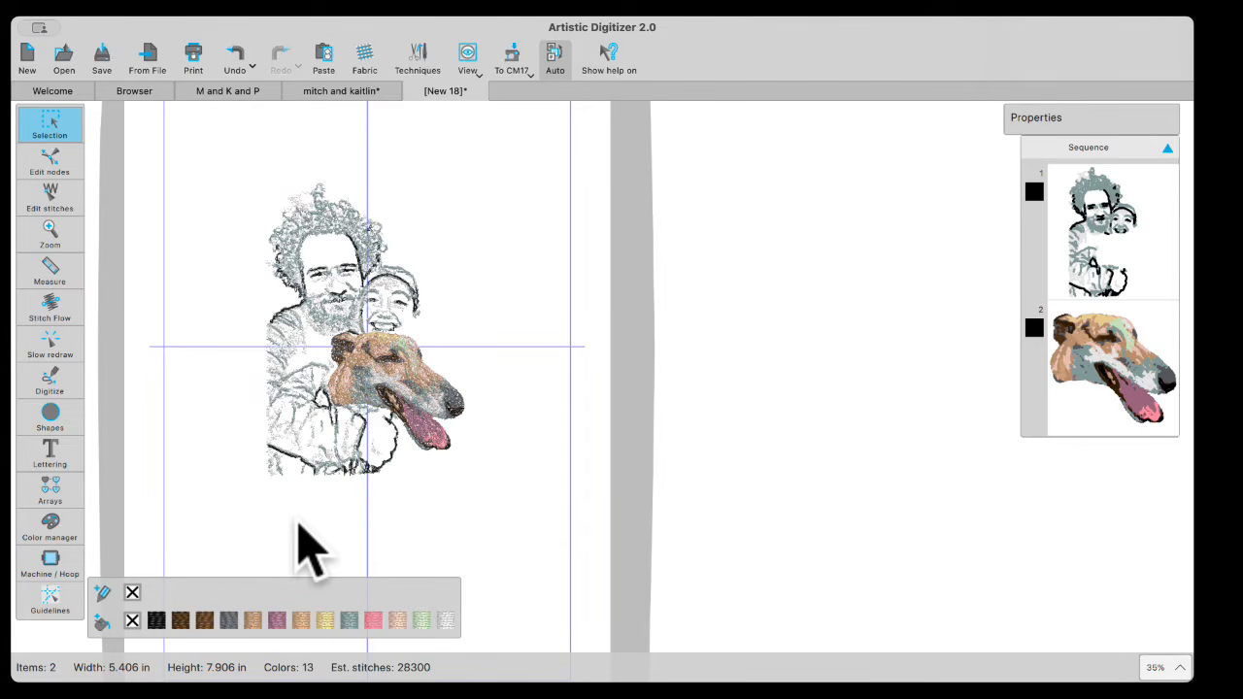
Step: Change the dog's fill type from PaintStitch to Sketch
click(1066, 331)
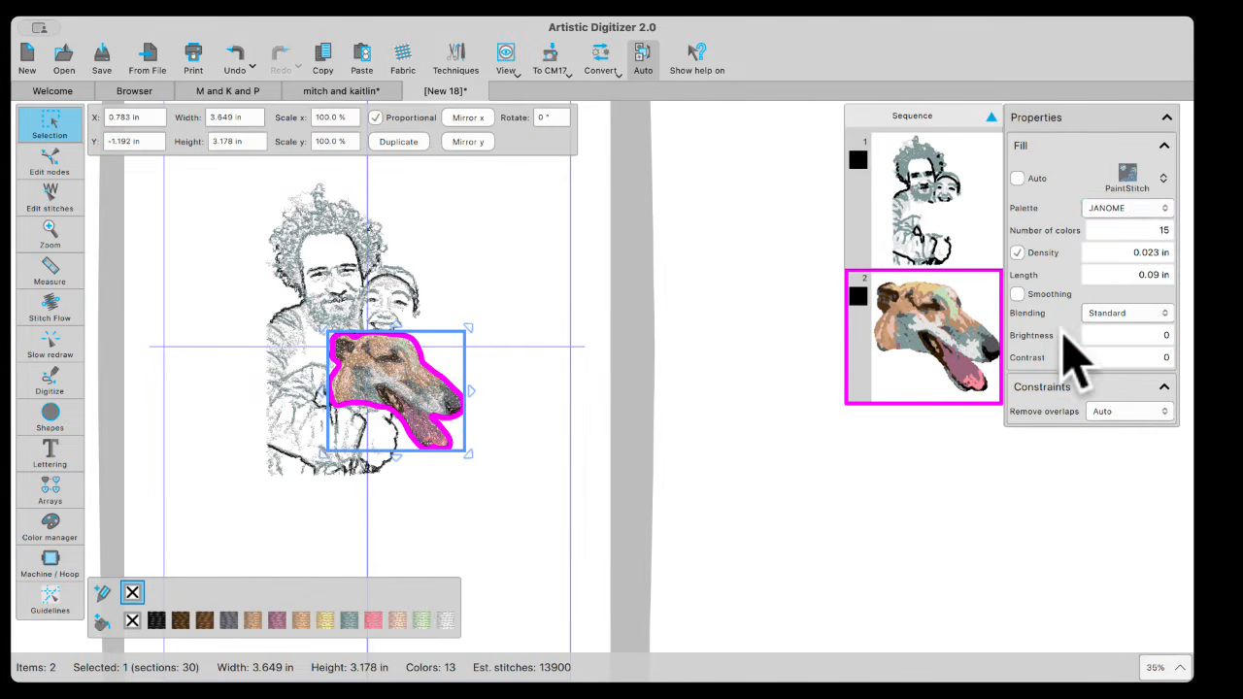
click(1129, 175)
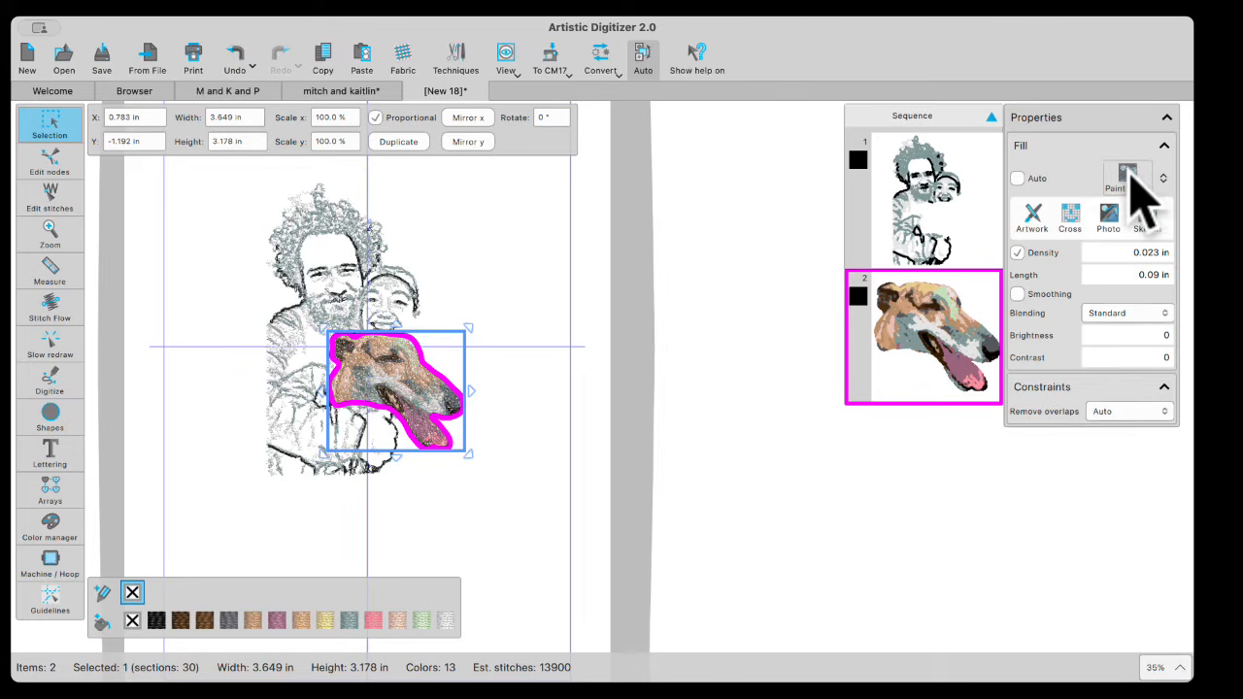
click(1147, 216)
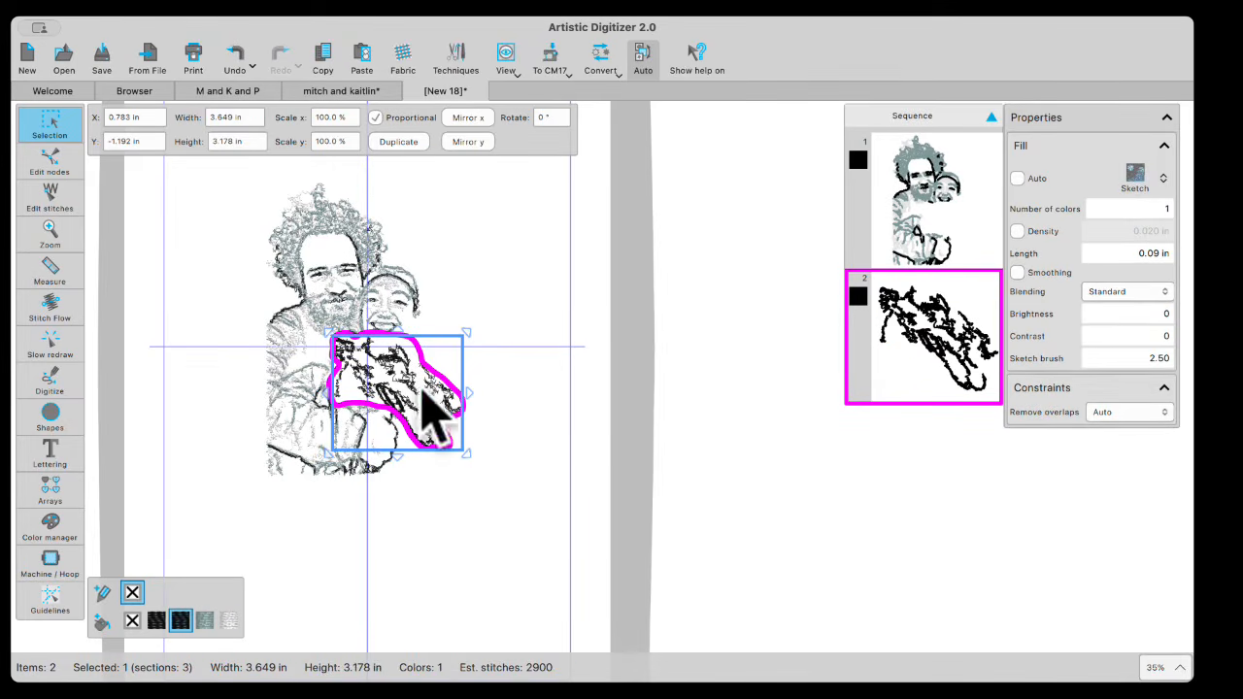
Step: Change the couple's portrait fill type from Sketch to PaintStitch and deselect it
click(932, 197)
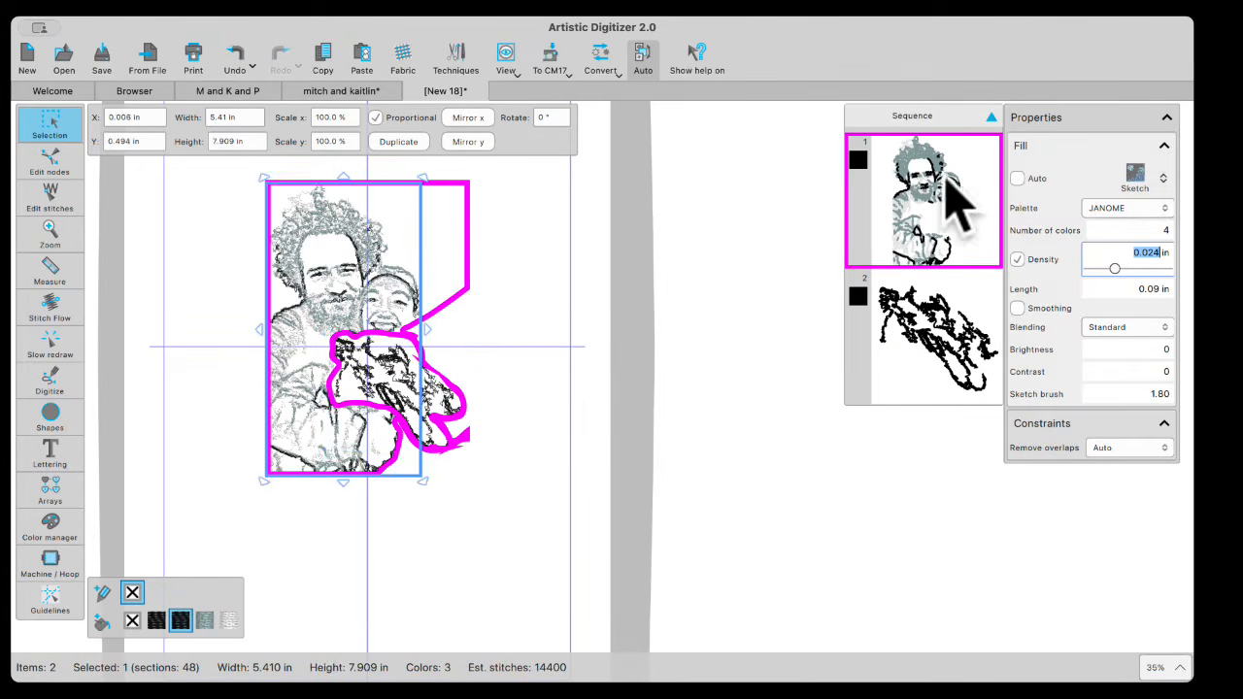
click(1136, 177)
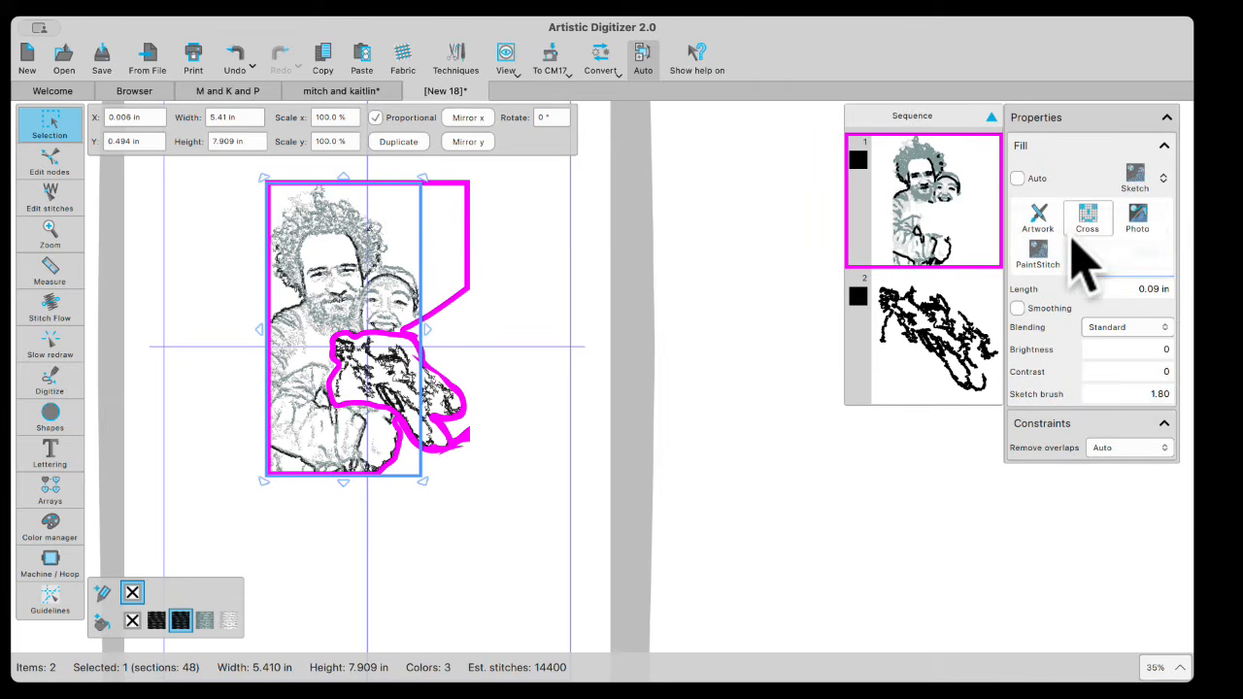
click(1042, 274)
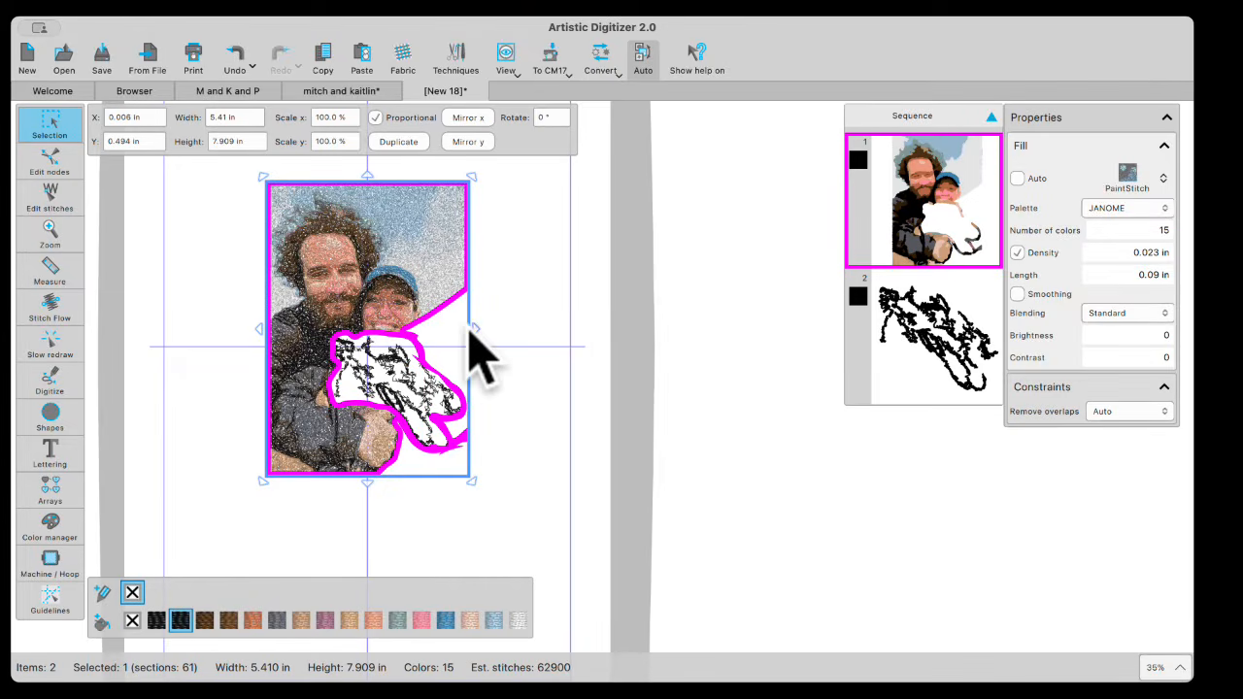
click(514, 340)
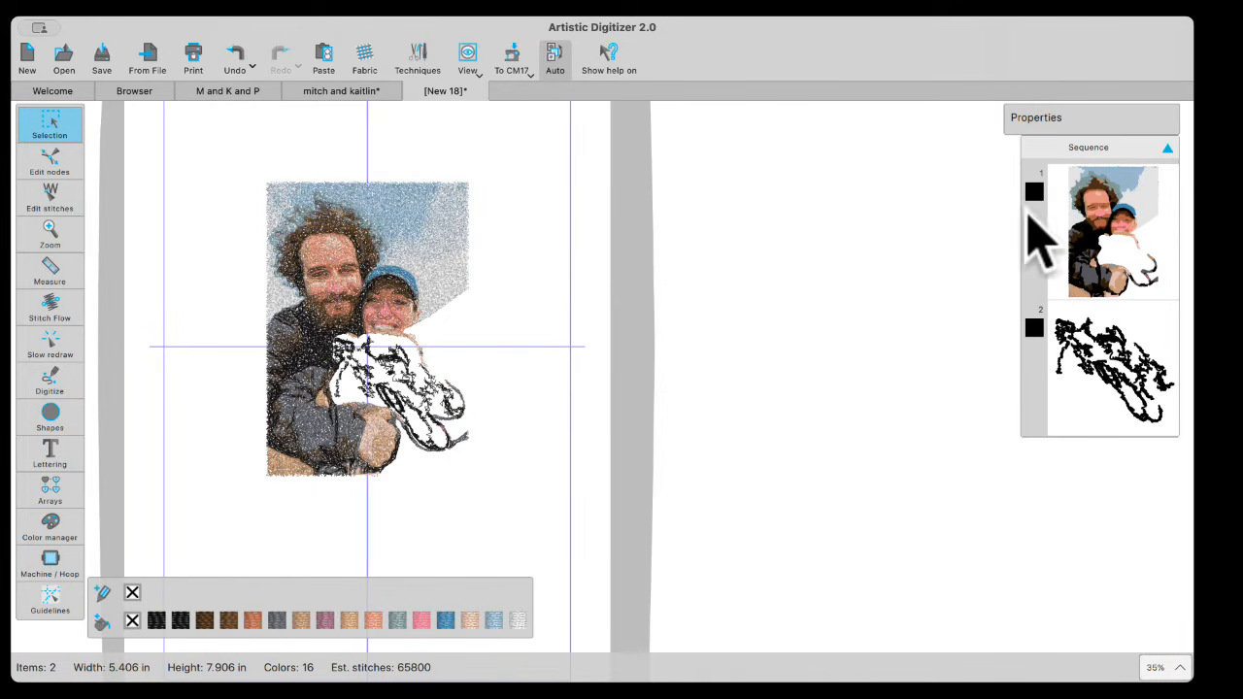
Step: Switch the couple's portrait back to the Sketch fill
click(452, 251)
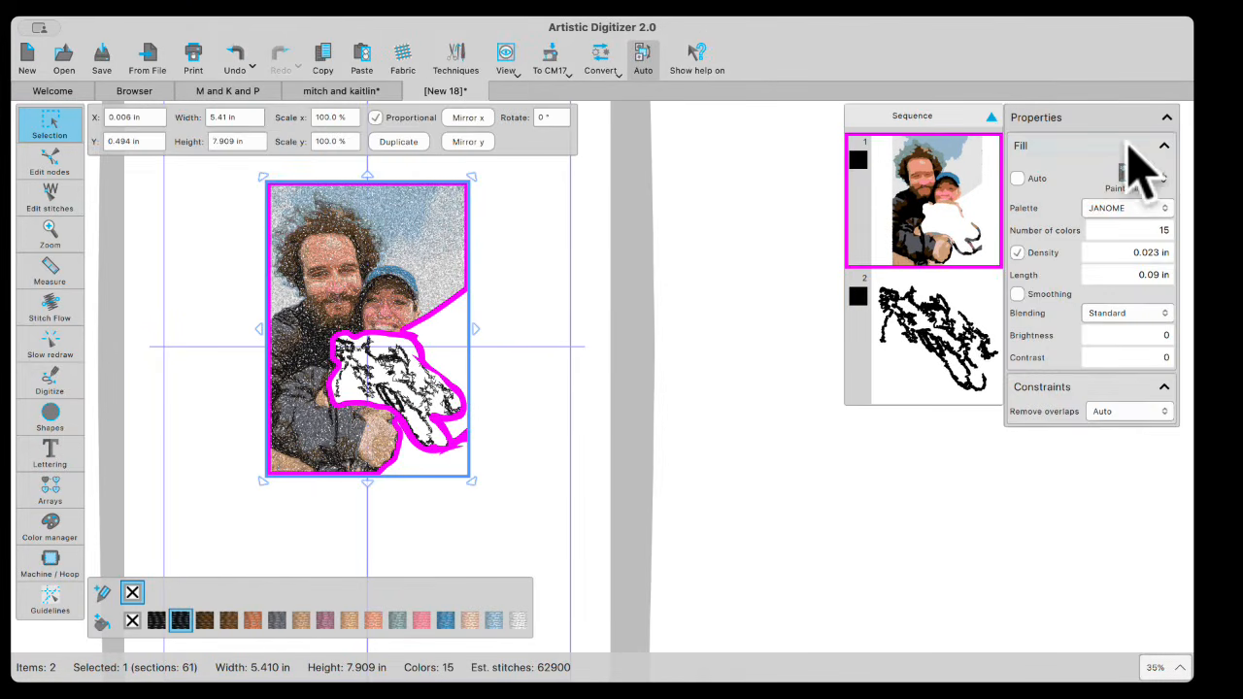
click(1128, 177)
click(1148, 220)
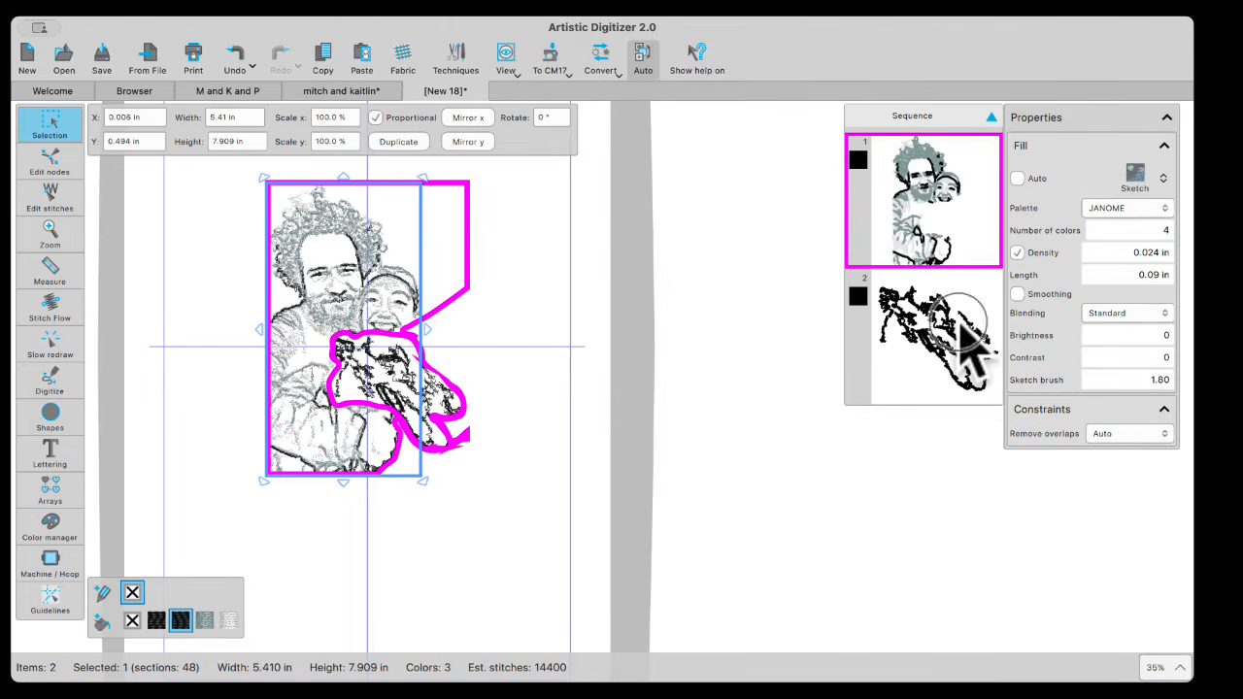
Step: Switch the dog back to the PaintStitch fill and clear the selection
click(965, 331)
click(1158, 176)
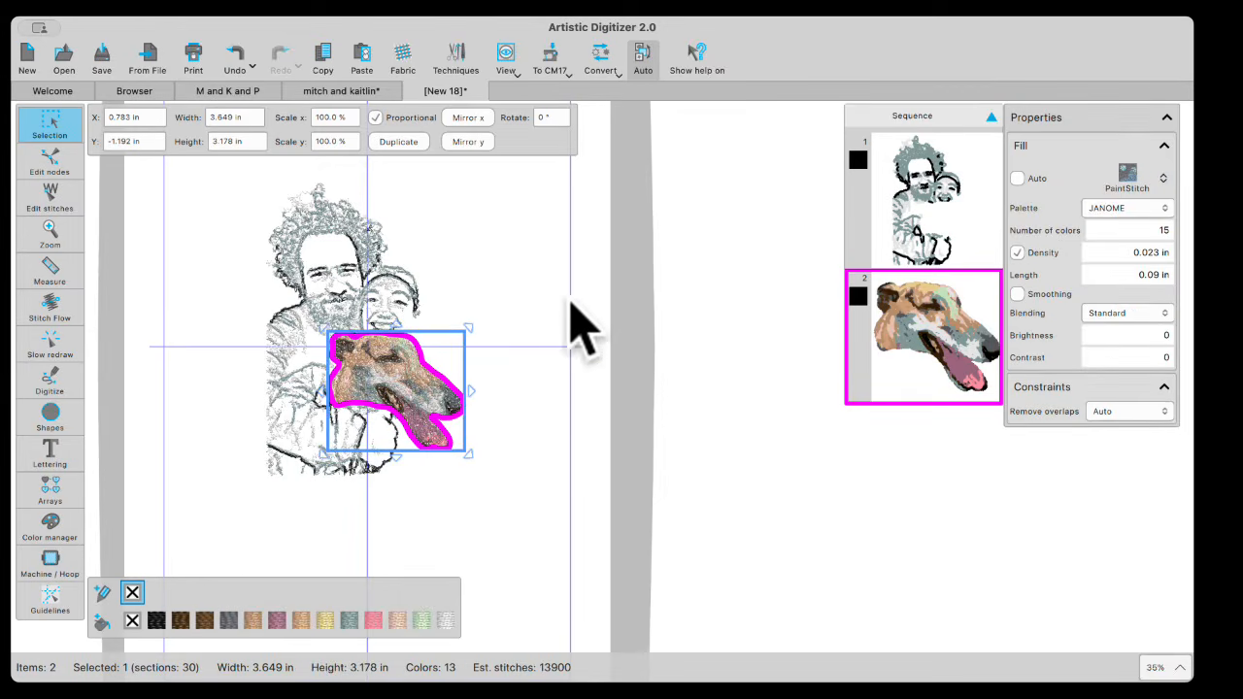
click(515, 245)
scroll(380, 331, down, 1)
scroll(384, 331, down, 2)
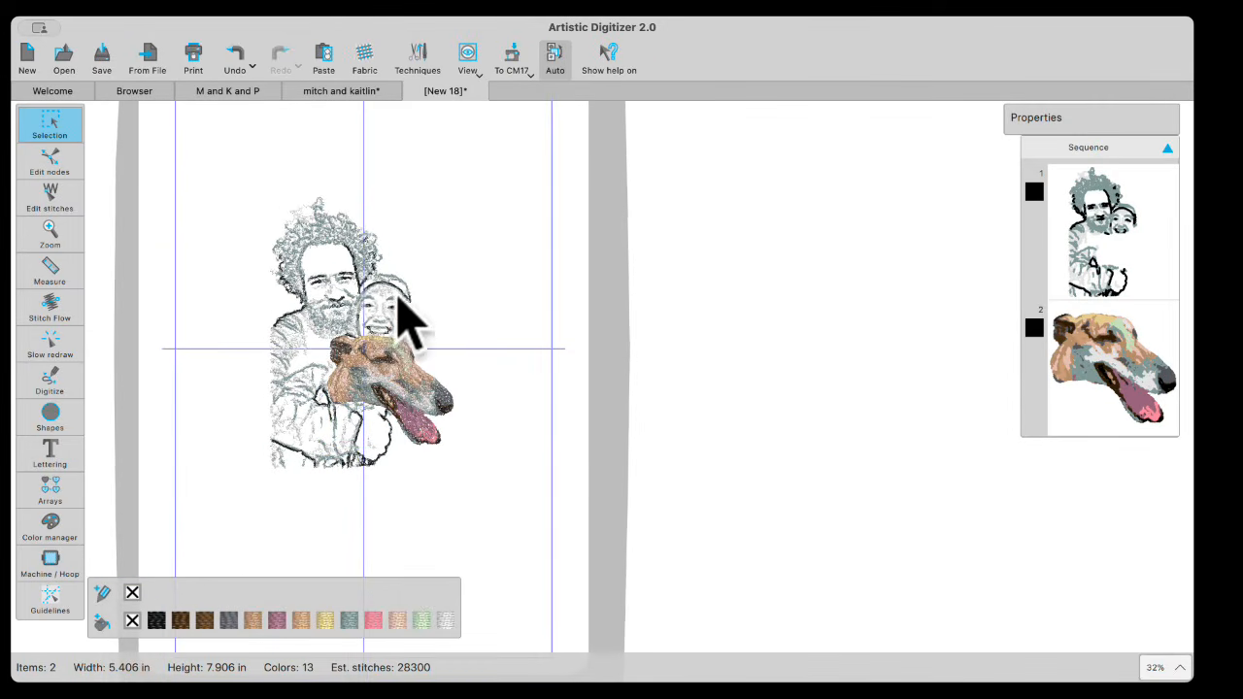